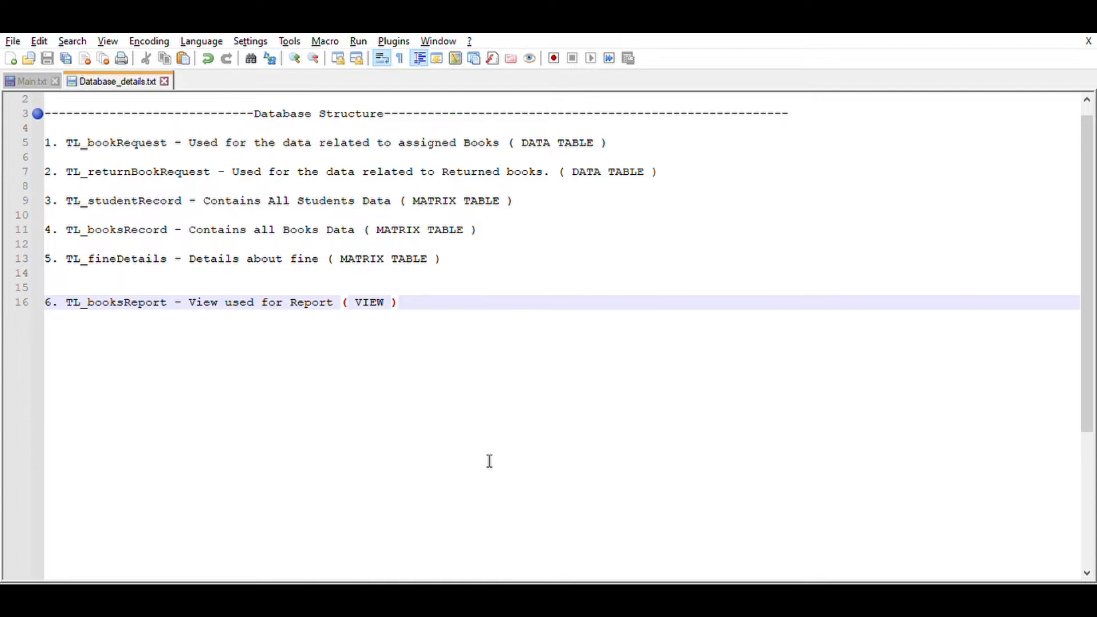
- Switch to Main.txt and read the project title and the first item describing the librarians' site
{"action": "left_click", "coordinate": [26, 80]}
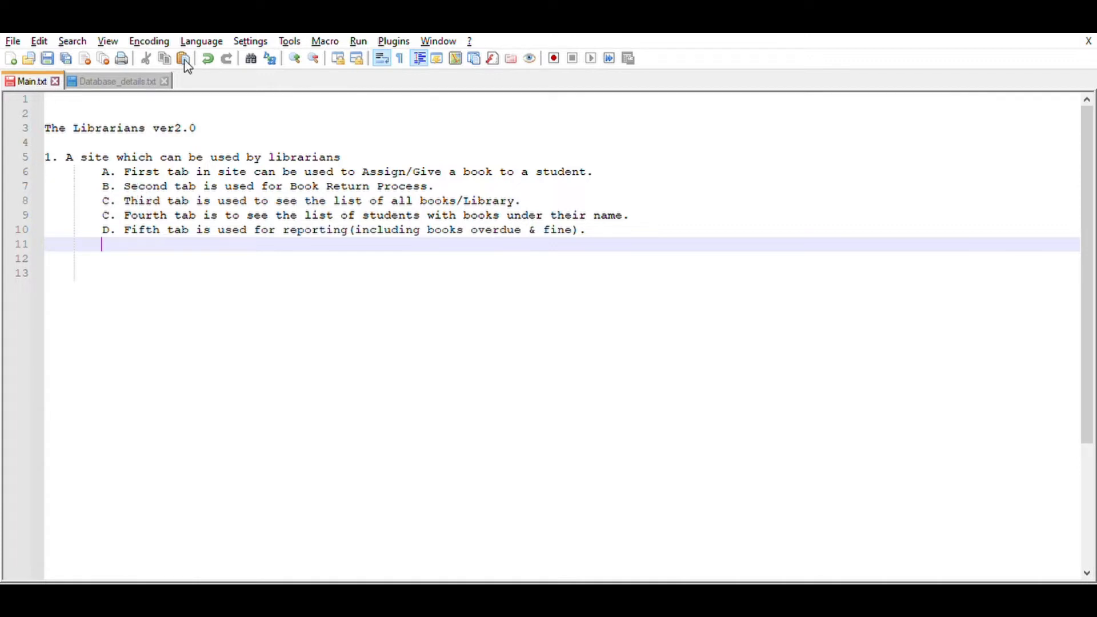
{"action": "left_click", "coordinate": [220, 129]}
{"action": "left_click_drag", "start_coordinate": [220, 115], "coordinate": [44, 115]}
{"action": "left_click", "coordinate": [108, 163]}
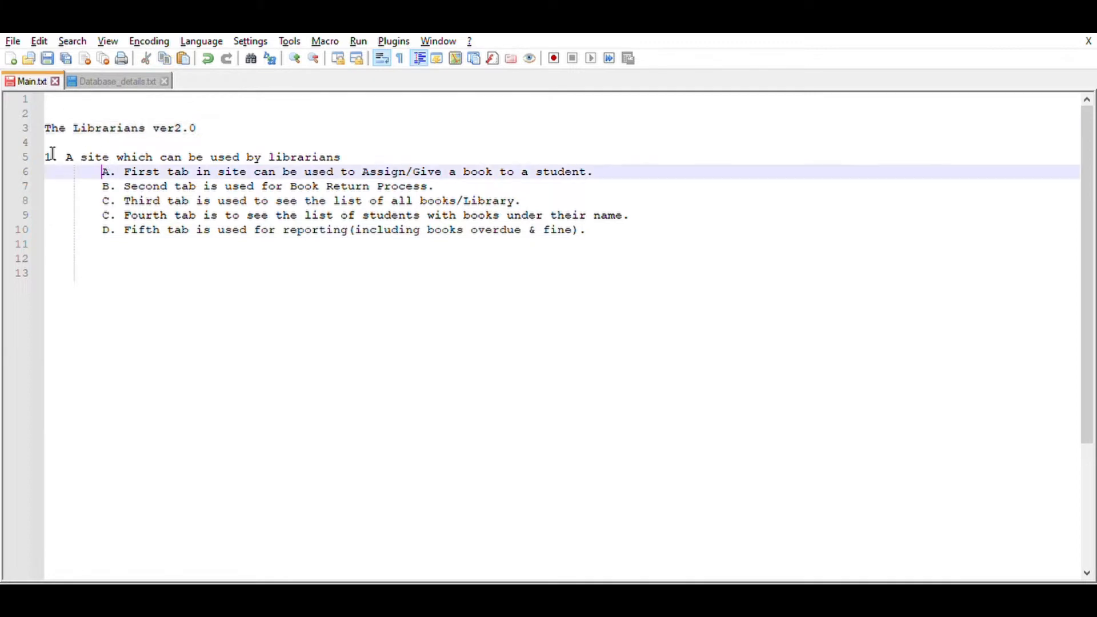
{"action": "left_click", "coordinate": [65, 153]}
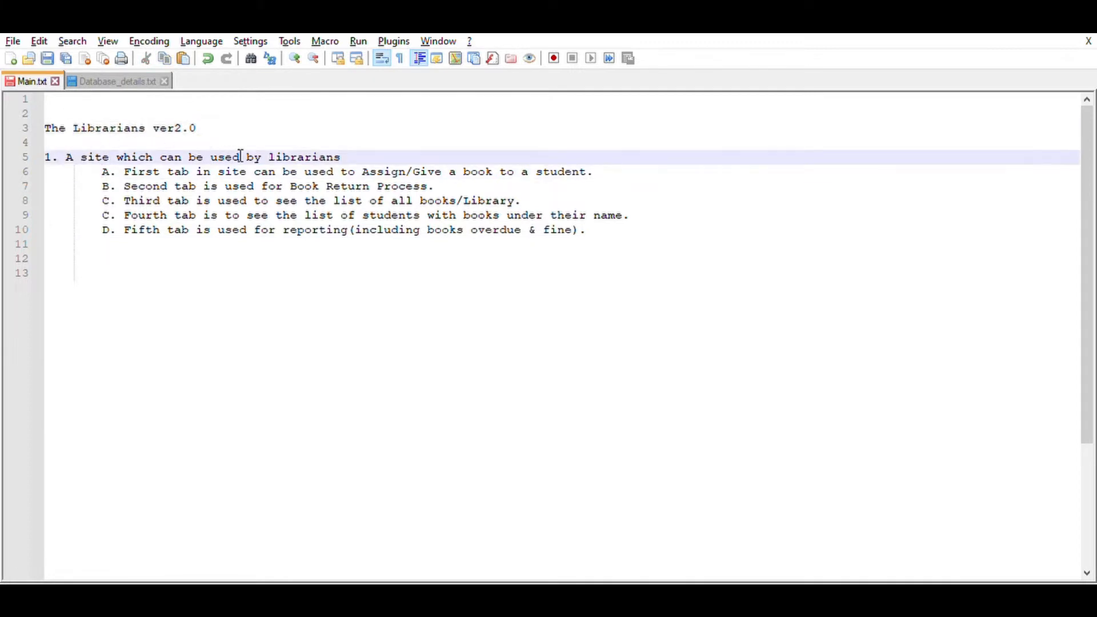
{"action": "left_click", "coordinate": [330, 166]}
{"action": "left_click_drag", "start_coordinate": [342, 158], "coordinate": [77, 153]}
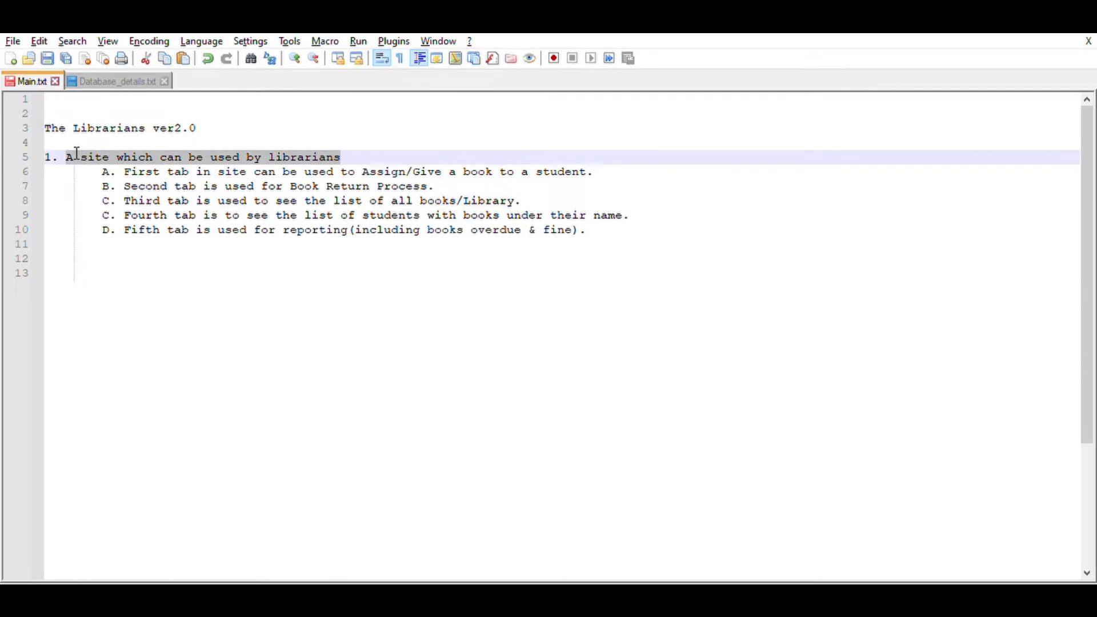
{"action": "left_click", "coordinate": [363, 141]}
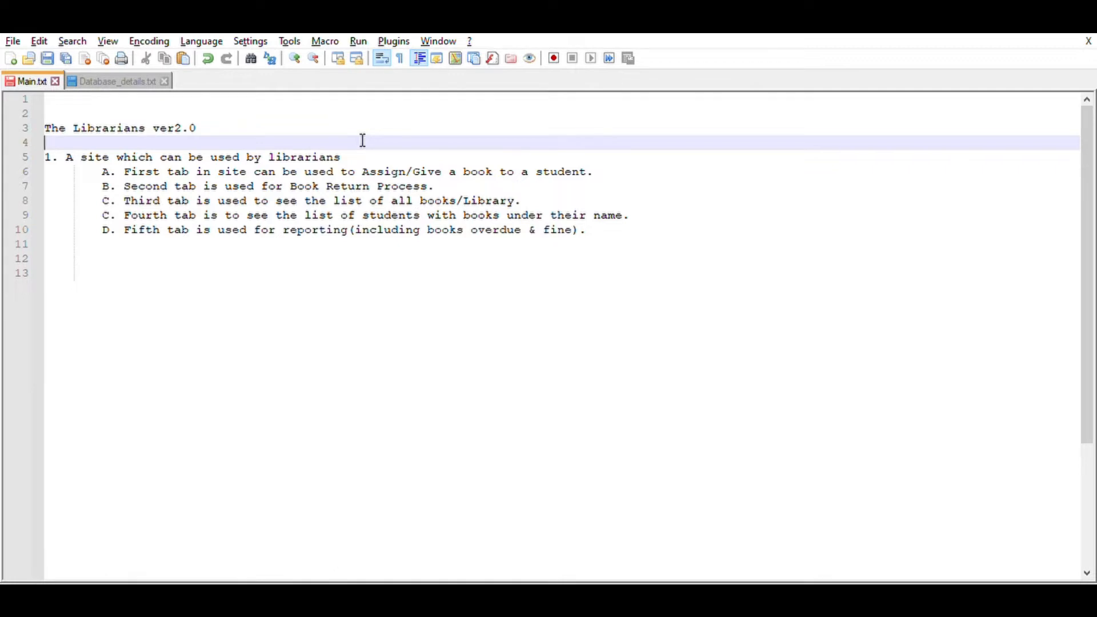
- Examine the purposes listed in Main.txt for the site's five tabs, from book assignment through returns, book list and students to reporting
{"action": "left_click", "coordinate": [131, 166]}
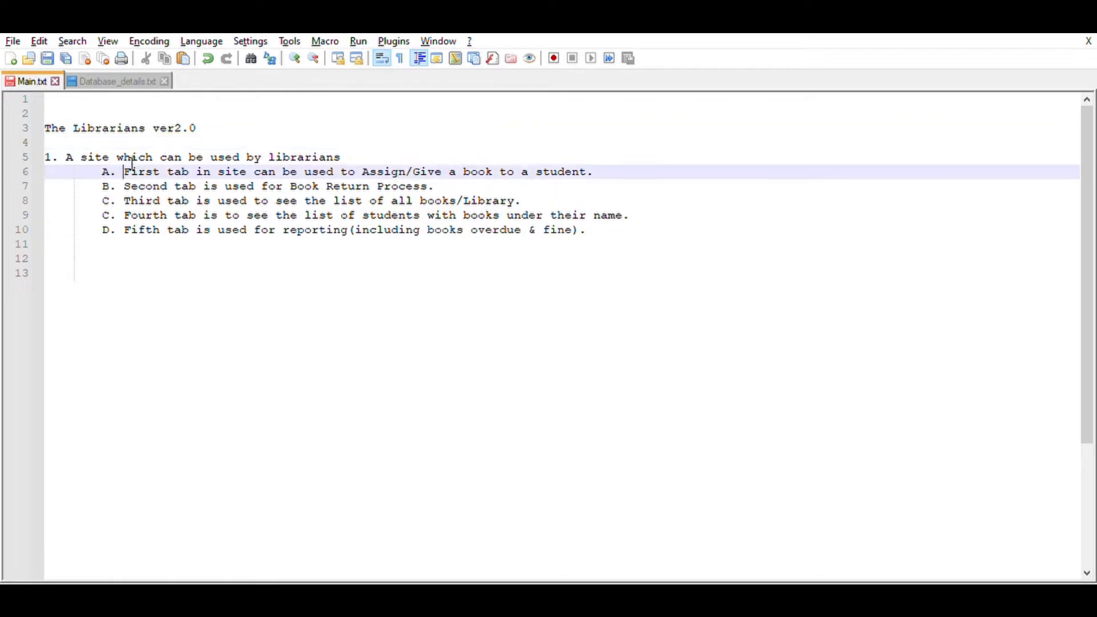
{"action": "left_click_drag", "start_coordinate": [133, 166], "coordinate": [189, 167]}
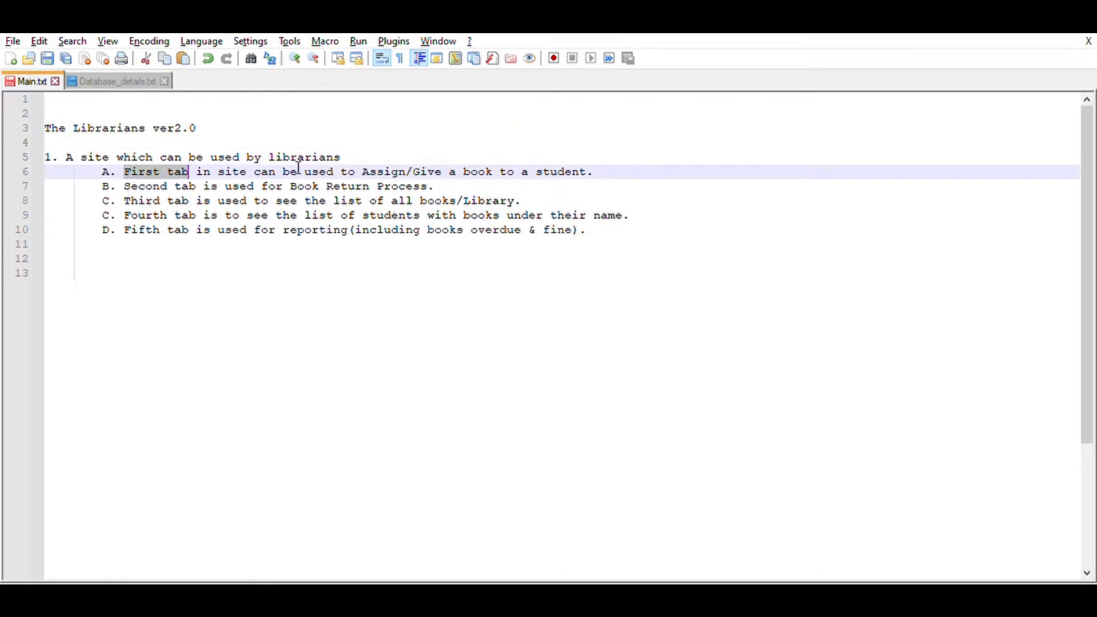
{"action": "double_click", "coordinate": [432, 171]}
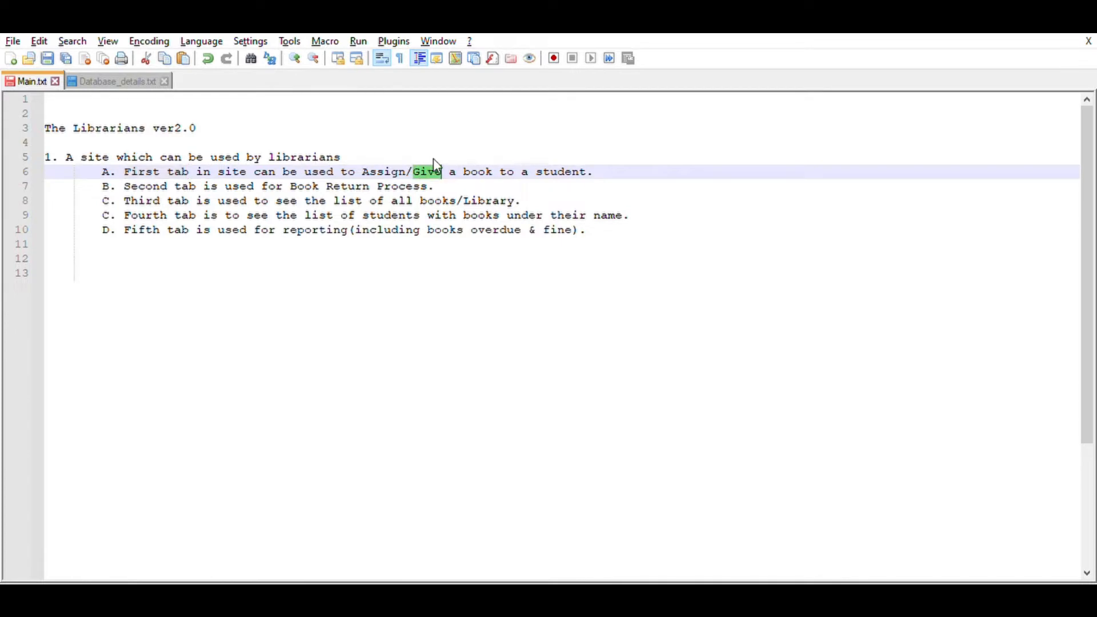
{"action": "double_click", "coordinate": [580, 169]}
{"action": "left_click", "coordinate": [606, 168]}
{"action": "left_click", "coordinate": [580, 166]}
{"action": "left_click_drag", "start_coordinate": [125, 170], "coordinate": [603, 166]}
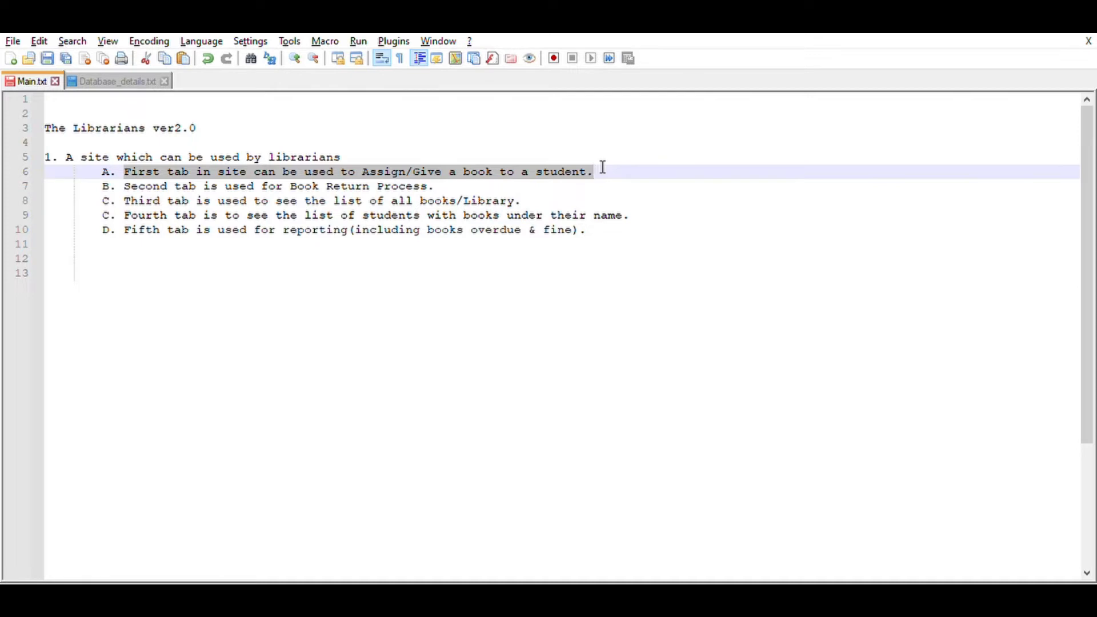
{"action": "left_click_drag", "start_coordinate": [436, 185], "coordinate": [130, 178]}
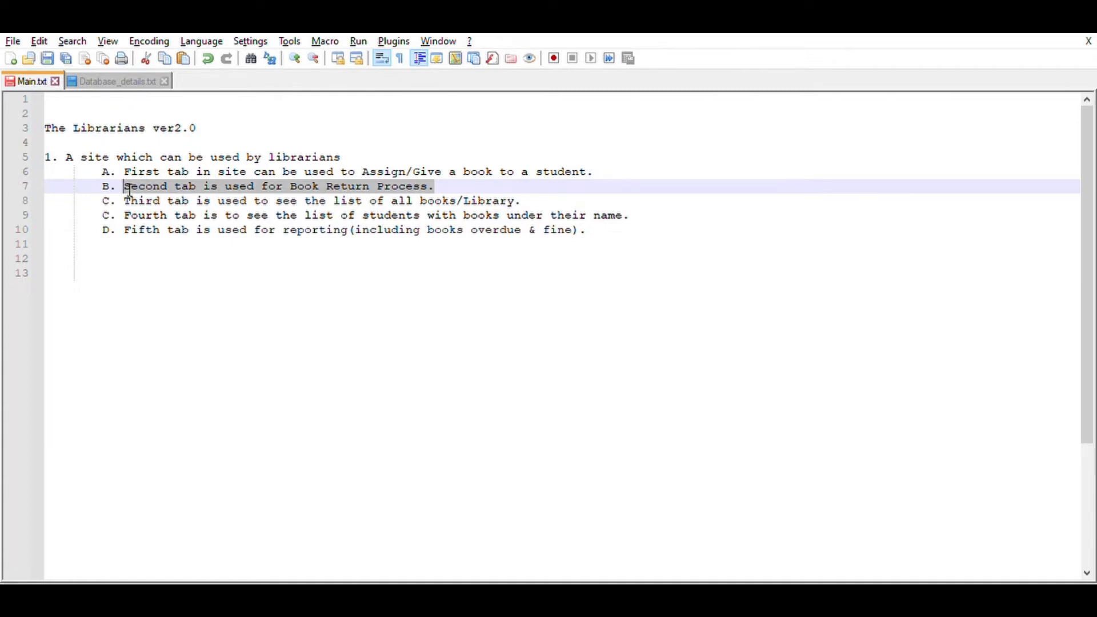
{"action": "left_click_drag", "start_coordinate": [125, 200], "coordinate": [569, 192]}
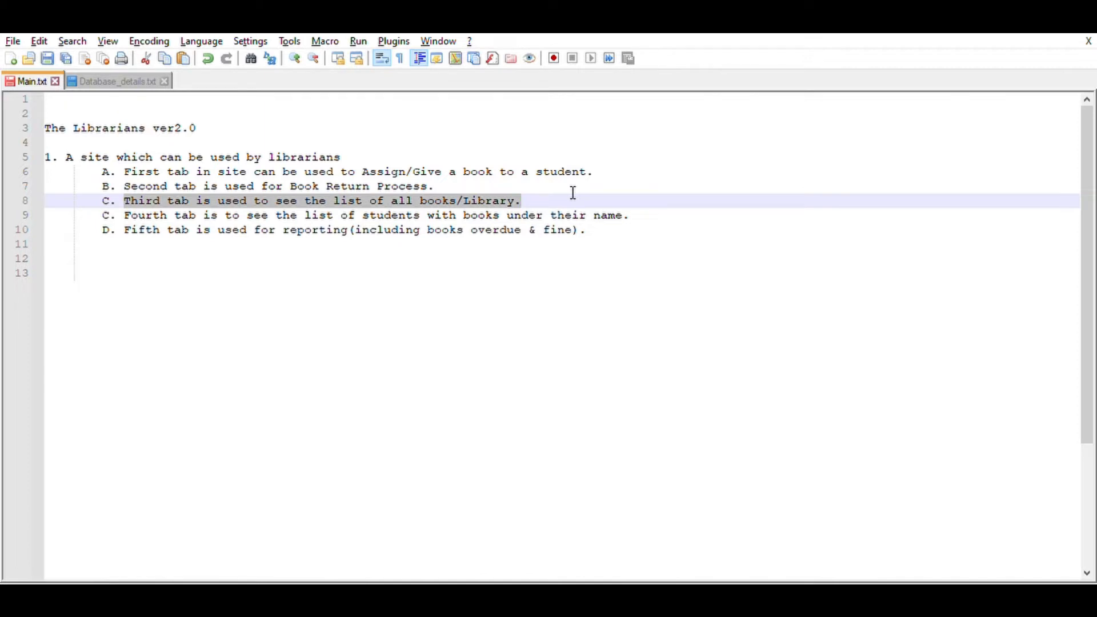
{"action": "left_click_drag", "start_coordinate": [119, 229], "coordinate": [589, 226]}
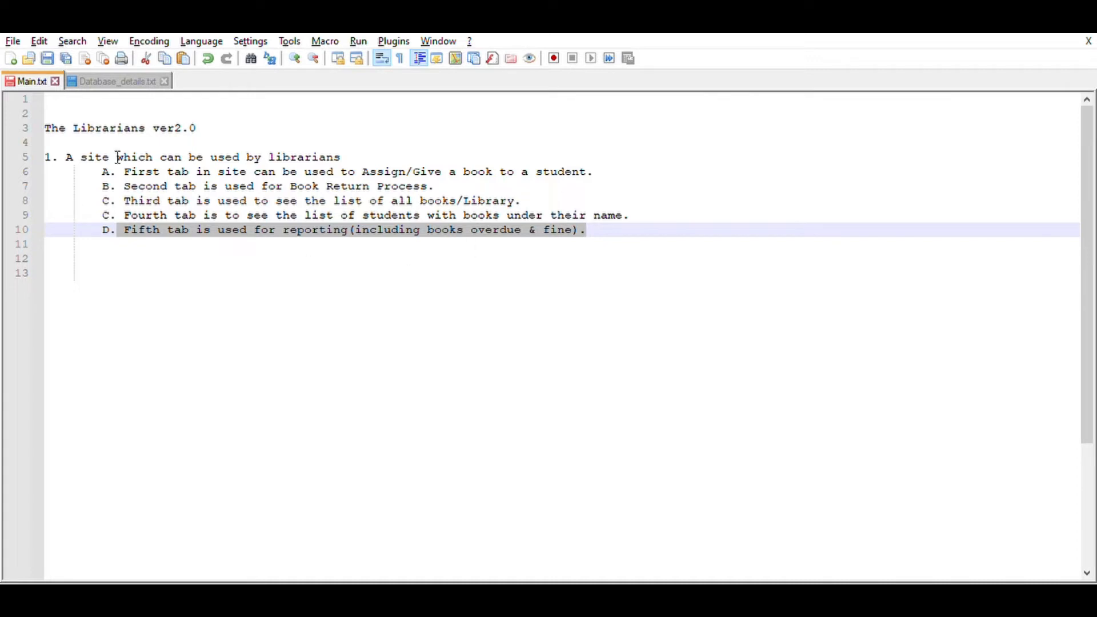
{"action": "left_click_drag", "start_coordinate": [45, 122], "coordinate": [656, 223]}
{"action": "left_click", "coordinate": [663, 238]}
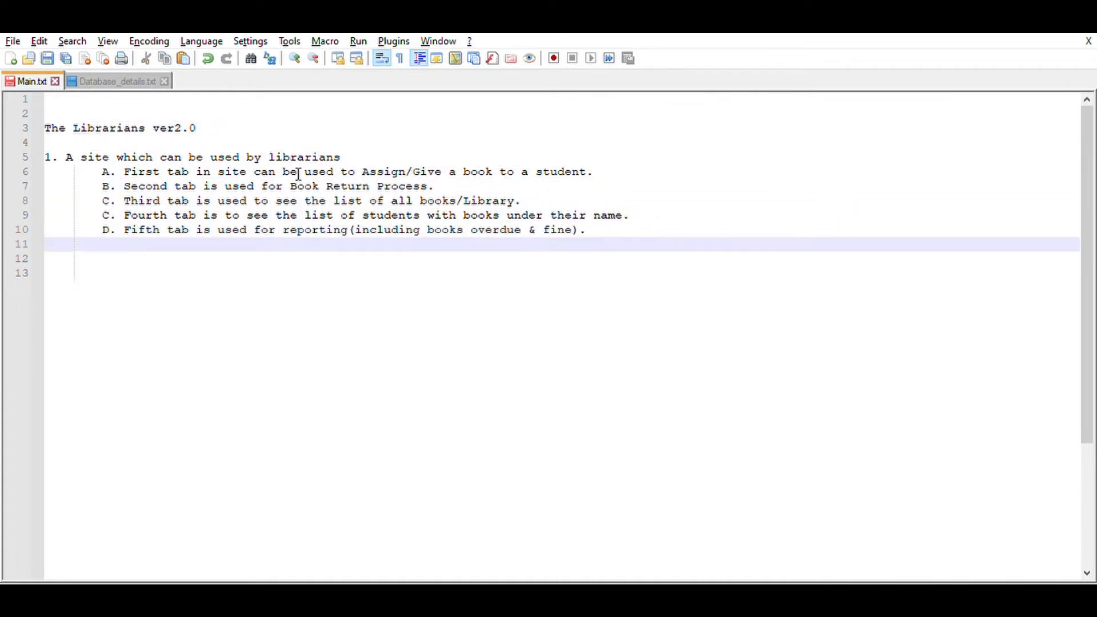
- Switch to Database_details.txt and examine the planned data tables, matrix tables and report view in the database structure
{"action": "left_click", "coordinate": [112, 75]}
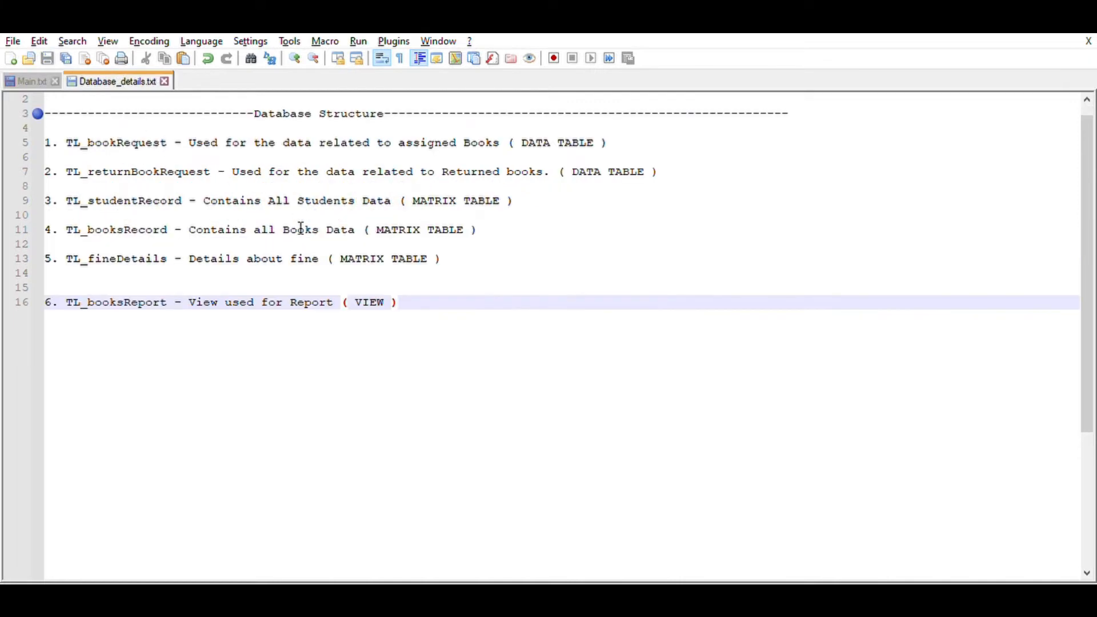
{"action": "left_click", "coordinate": [616, 137]}
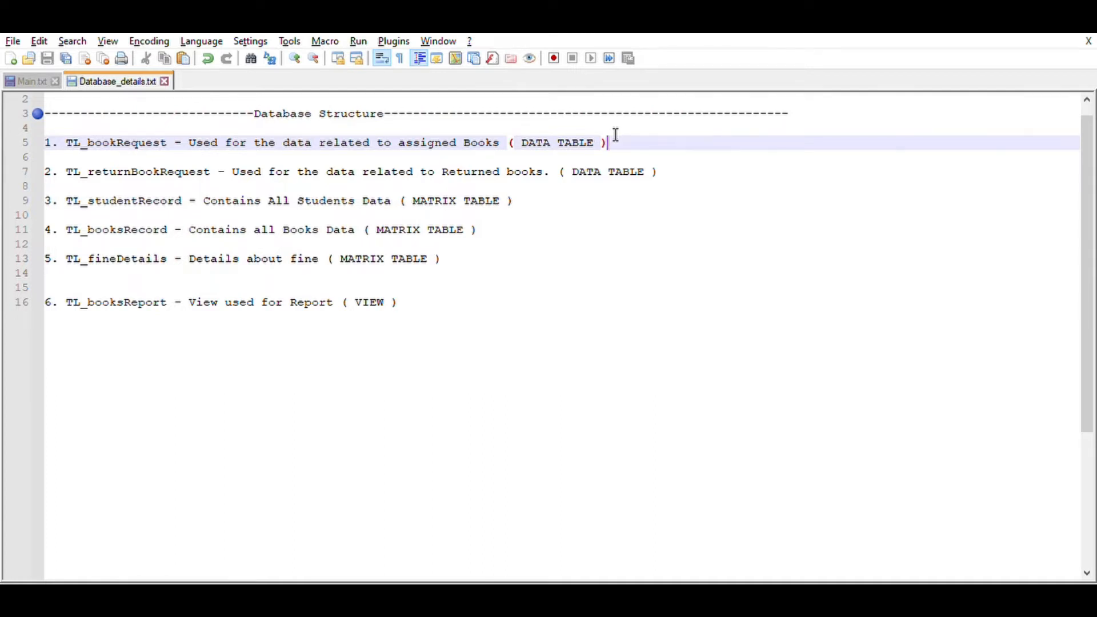
{"action": "triple_click", "coordinate": [117, 126]}
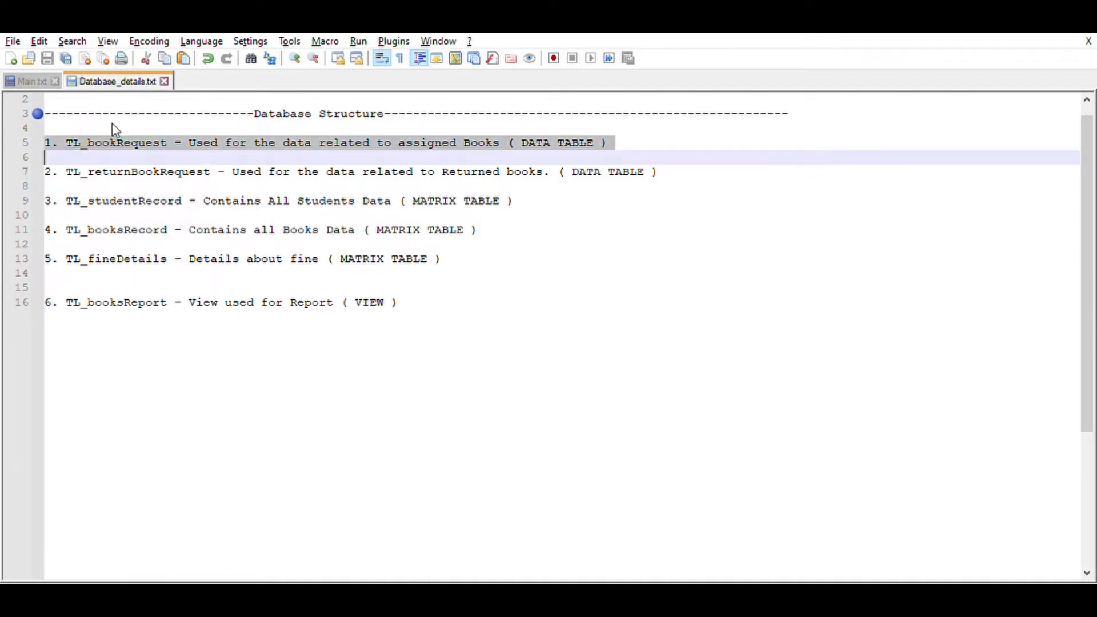
{"action": "double_click", "coordinate": [113, 125]}
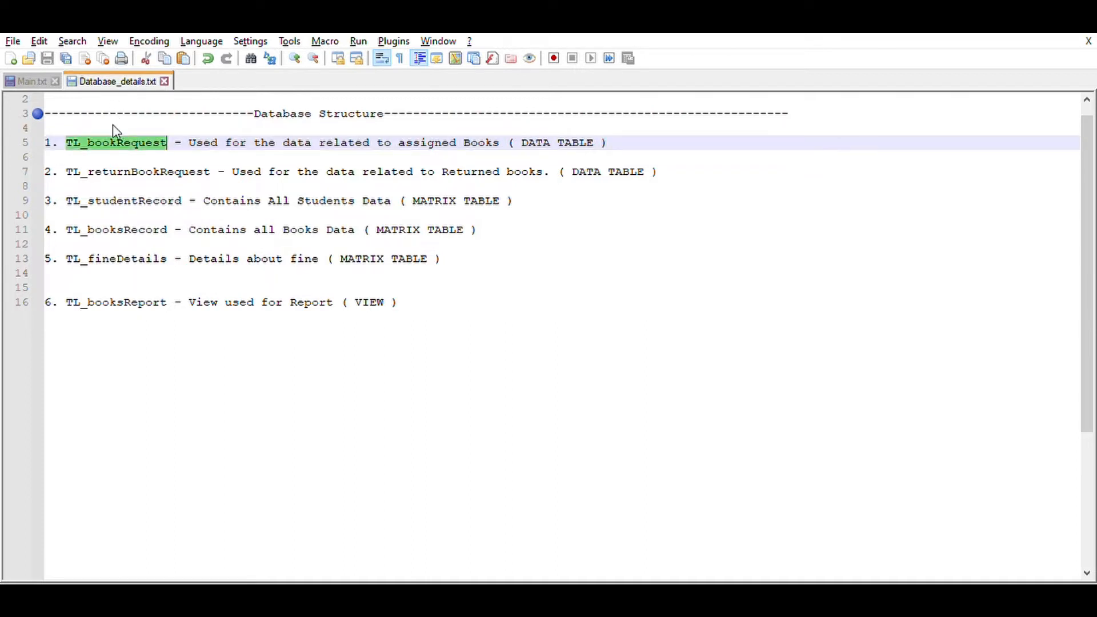
{"action": "double_click", "coordinate": [115, 164]}
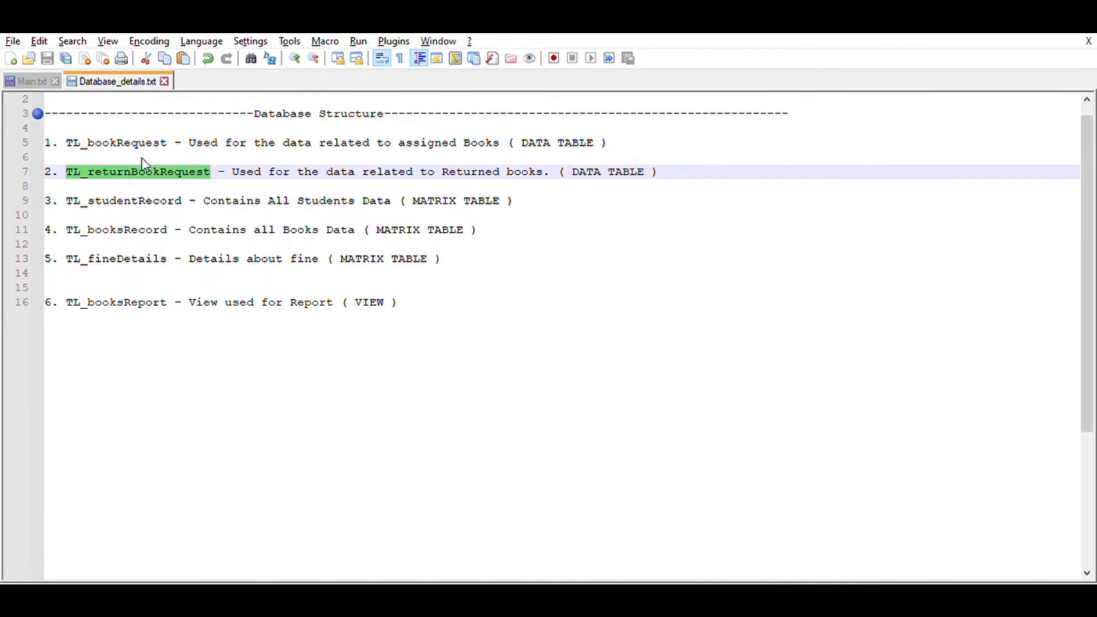
{"action": "double_click", "coordinate": [138, 200]}
{"action": "double_click", "coordinate": [129, 229]}
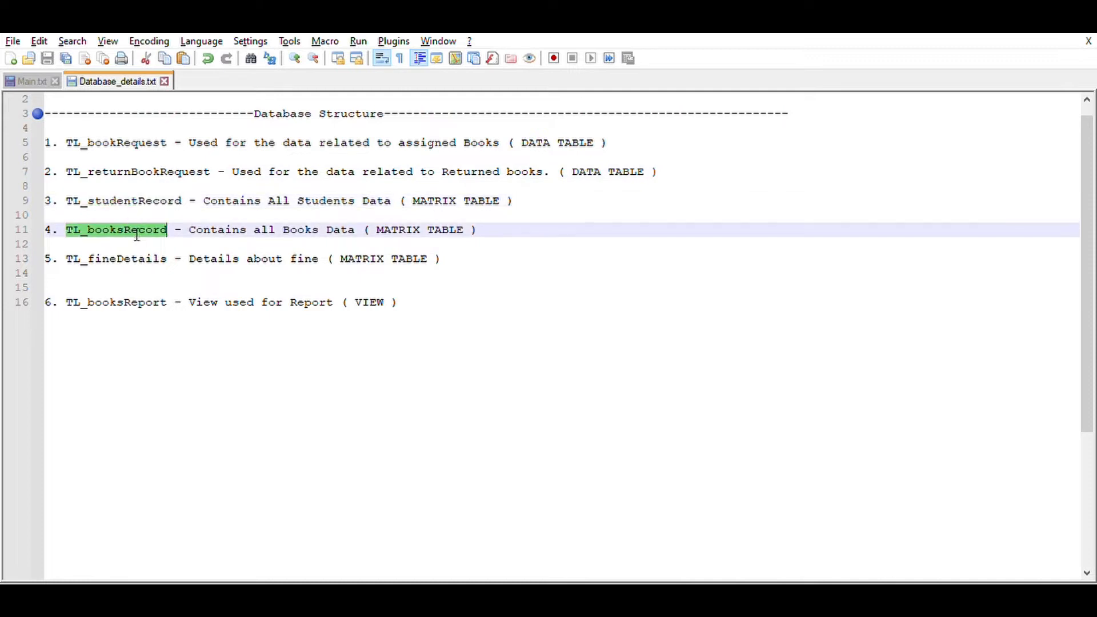
{"action": "double_click", "coordinate": [133, 257]}
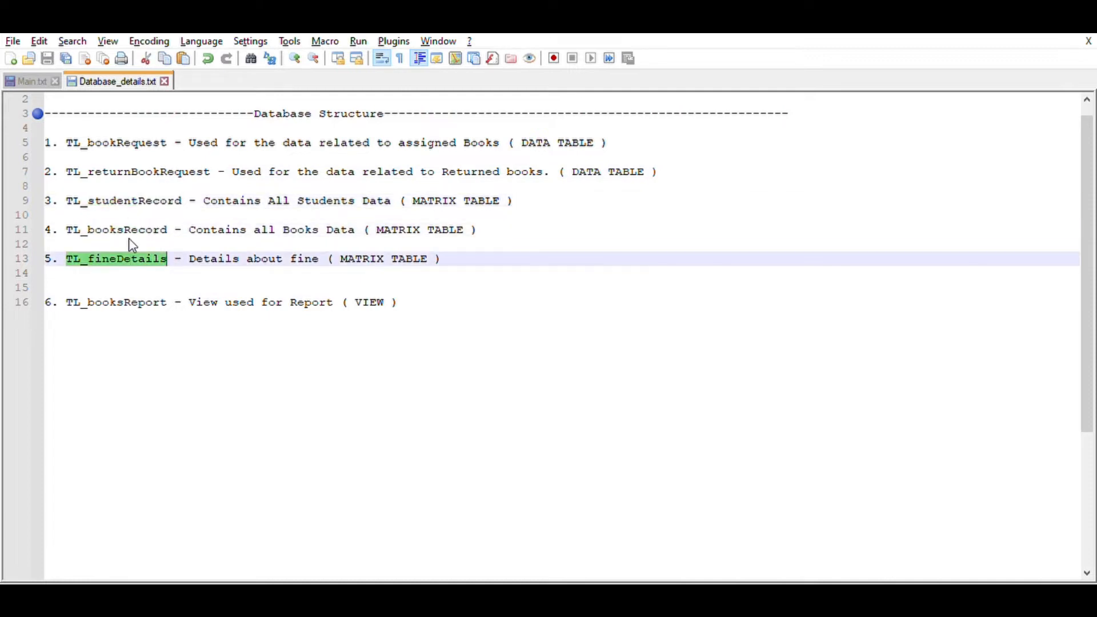
{"action": "double_click", "coordinate": [130, 200]}
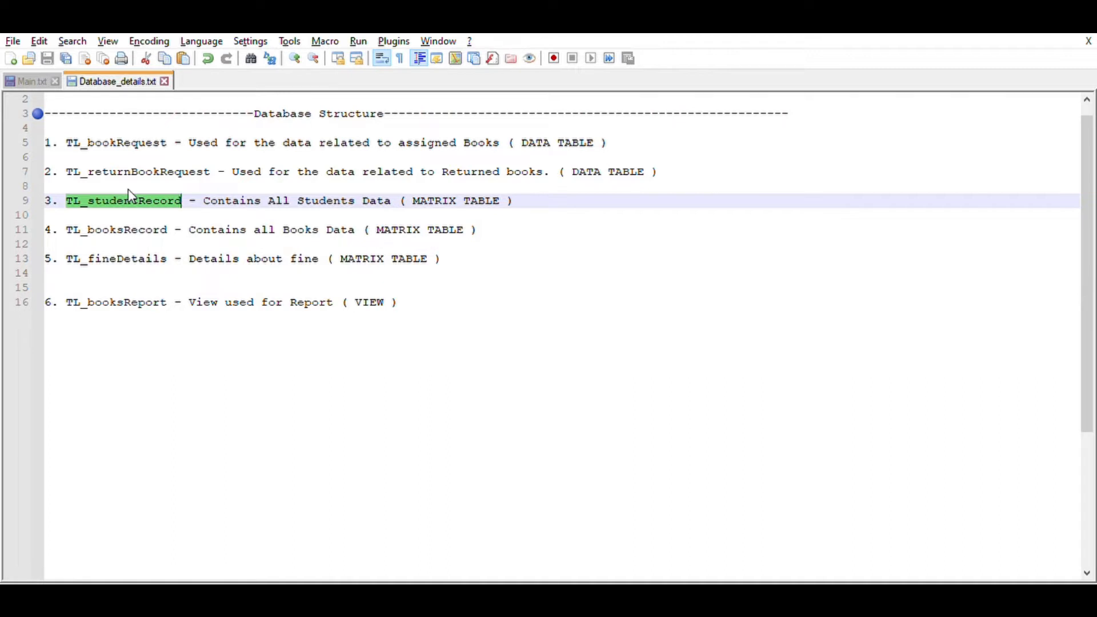
{"action": "double_click", "coordinate": [114, 229]}
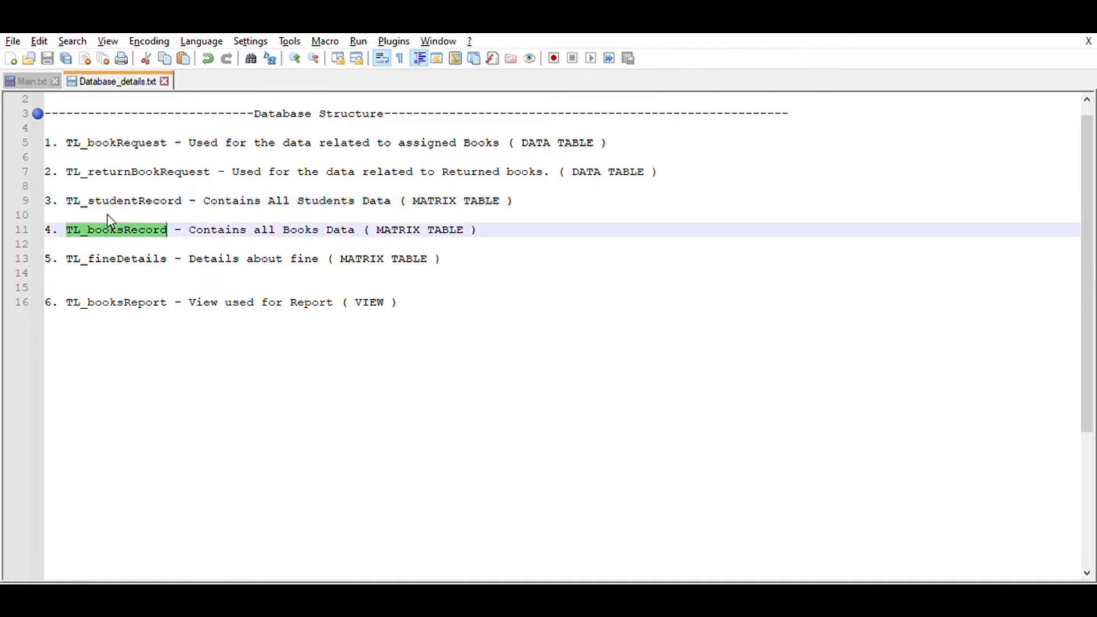
{"action": "left_click", "coordinate": [121, 268]}
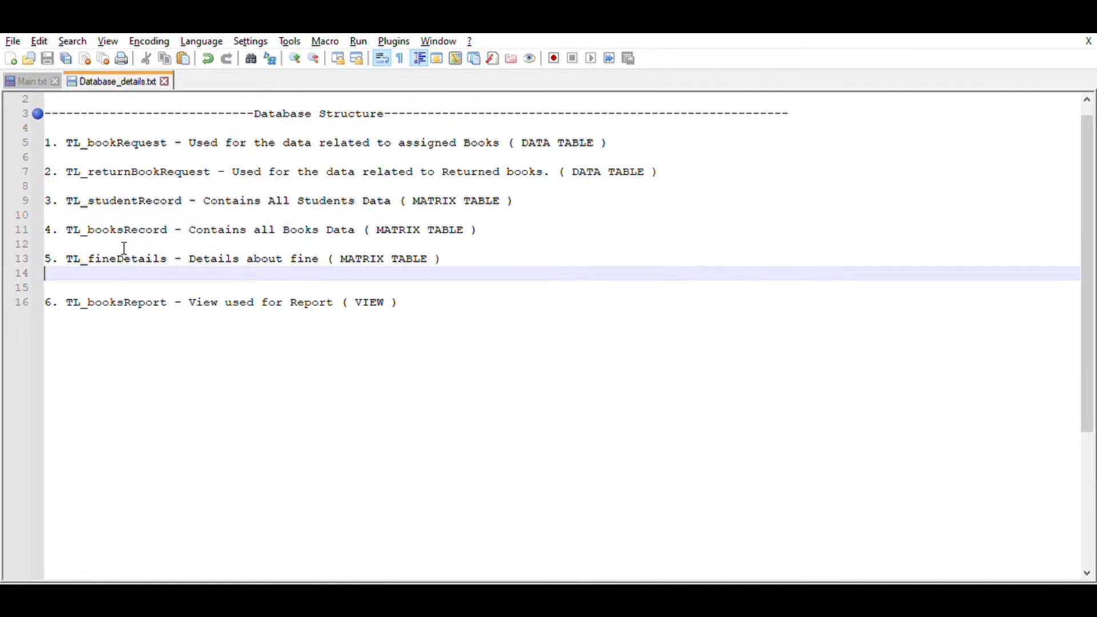
{"action": "left_click", "coordinate": [119, 256]}
{"action": "double_click", "coordinate": [117, 252]}
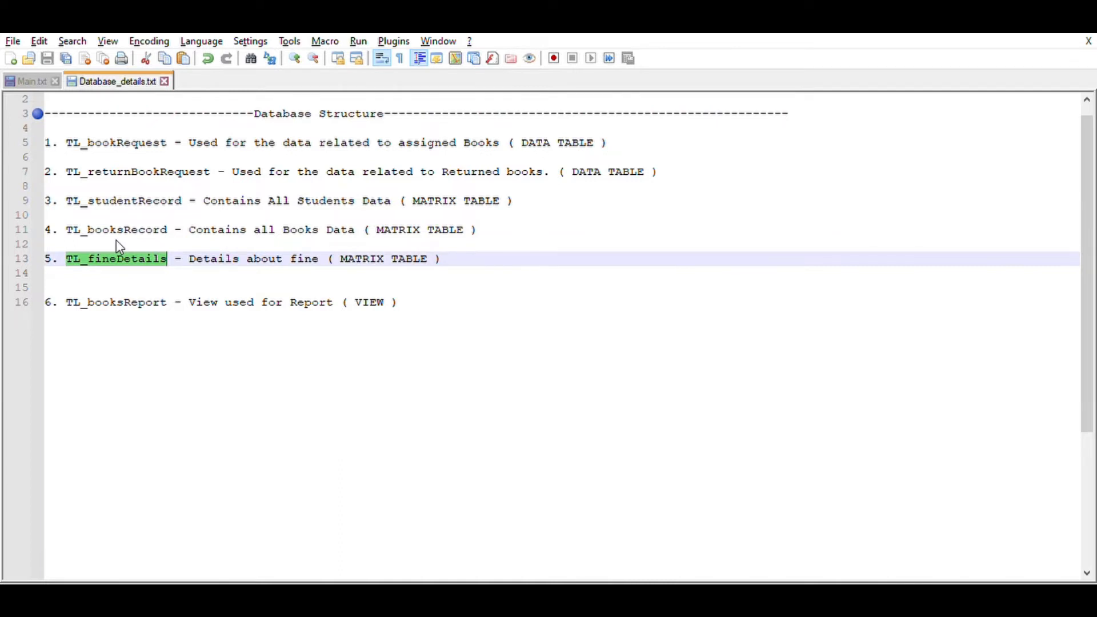
{"action": "double_click", "coordinate": [113, 302]}
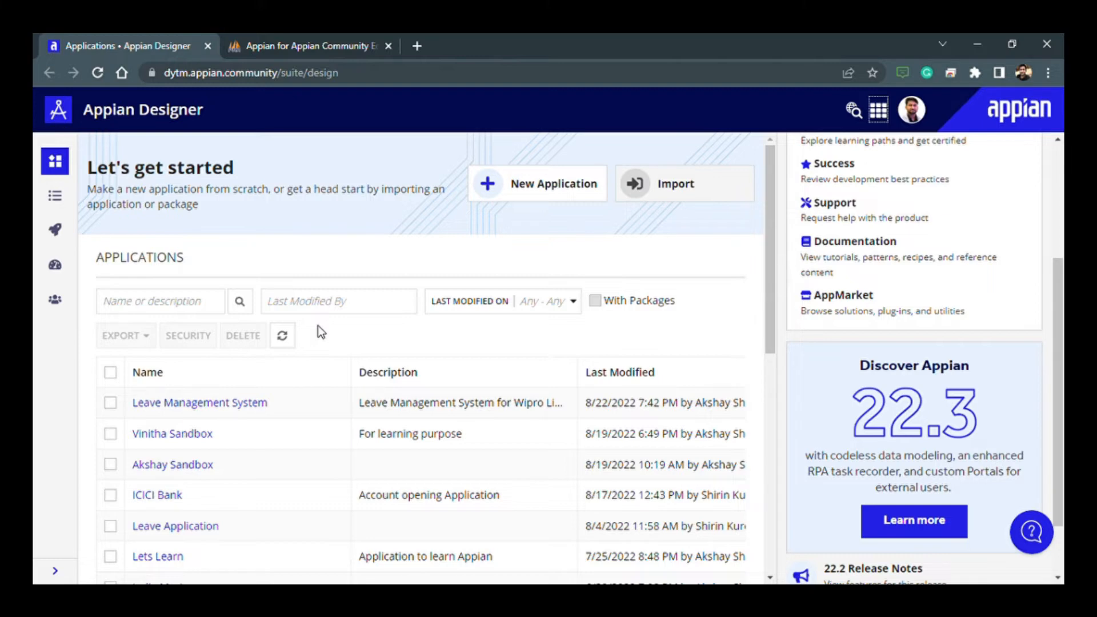
- In Appian Designer, start a new application and name it "The Librarians v2.0"
{"action": "left_click", "coordinate": [496, 194]}
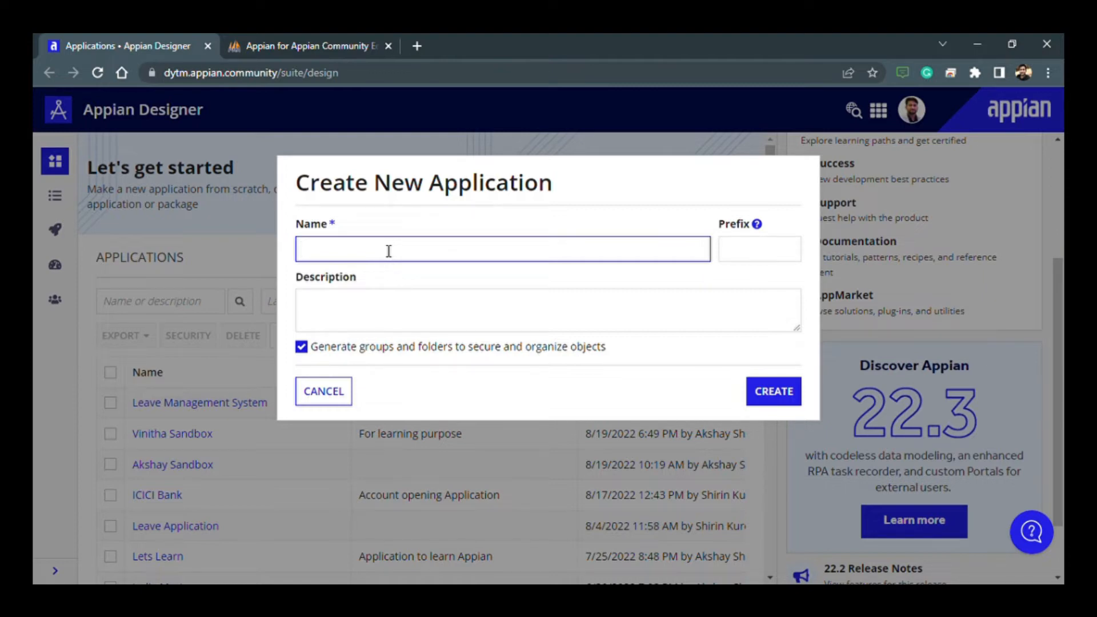
{"action": "type", "text": "The Librarian"}
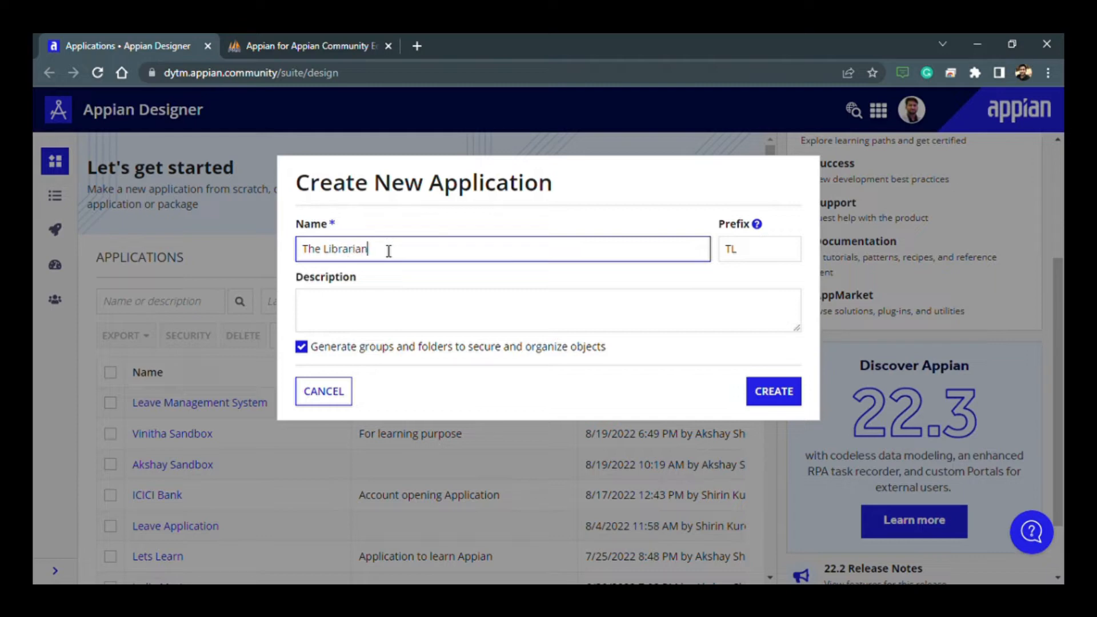
{"action": "type", "text": "s v2.0"}
{"action": "left_click", "coordinate": [416, 234]}
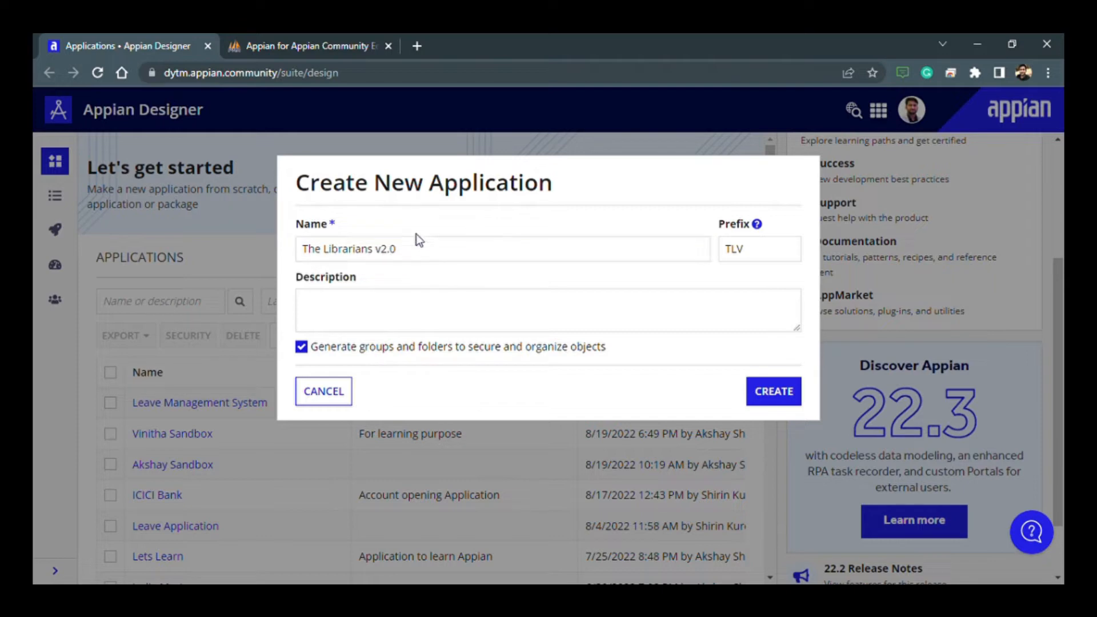
- Shorten the new application's prefix to TL
{"action": "double_click", "coordinate": [755, 261]}
{"action": "left_click", "coordinate": [737, 279]}
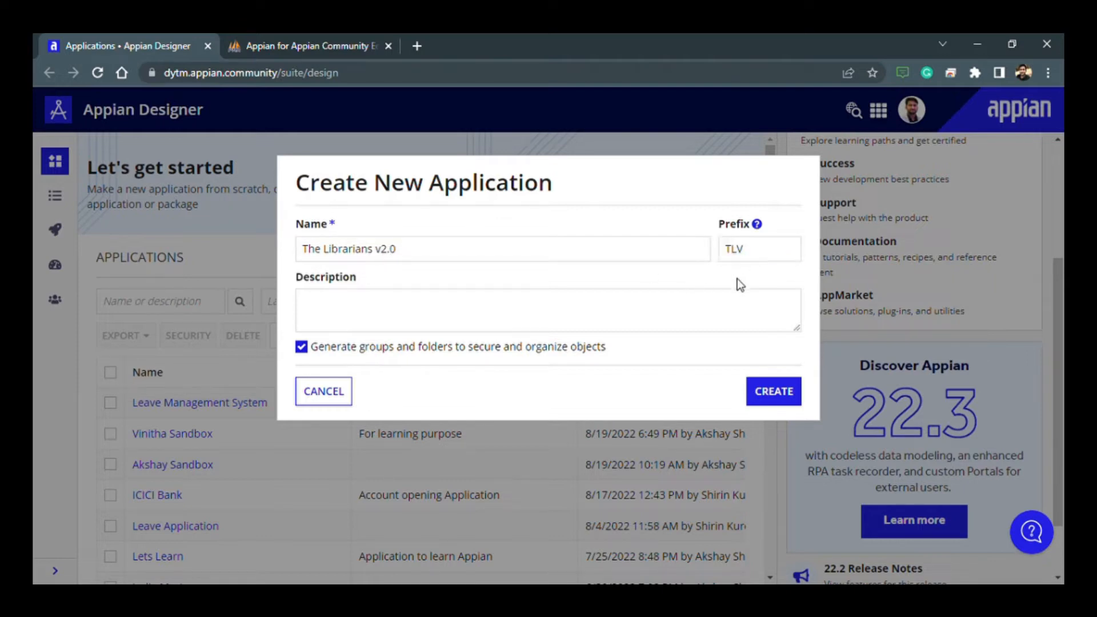
{"action": "left_click", "coordinate": [757, 255]}
{"action": "key", "text": "BackSpace"}
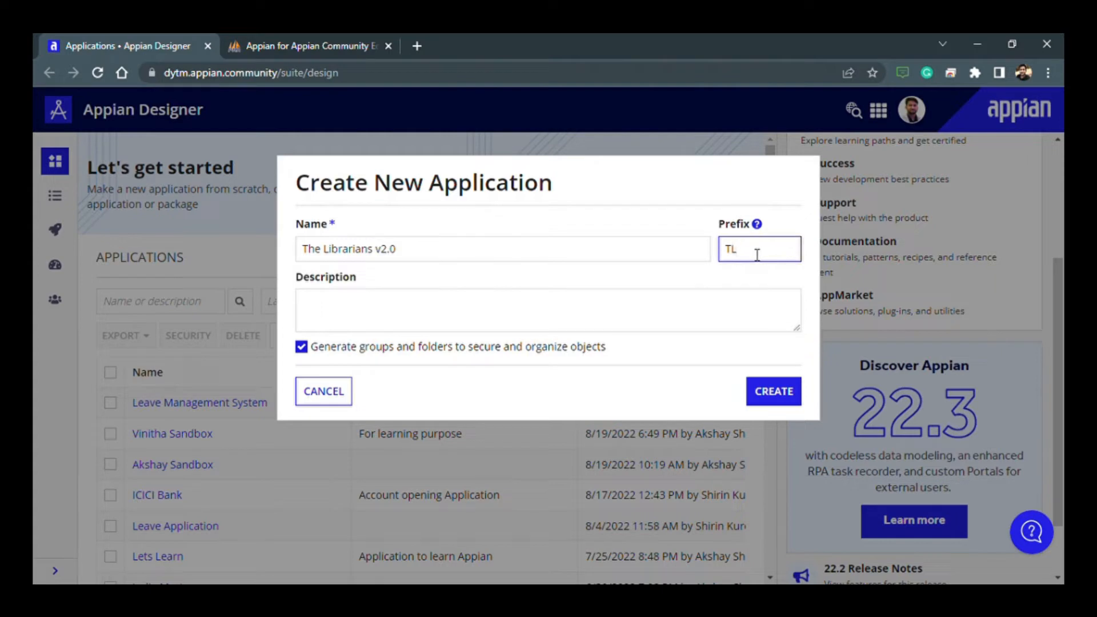
{"action": "left_click", "coordinate": [694, 215]}
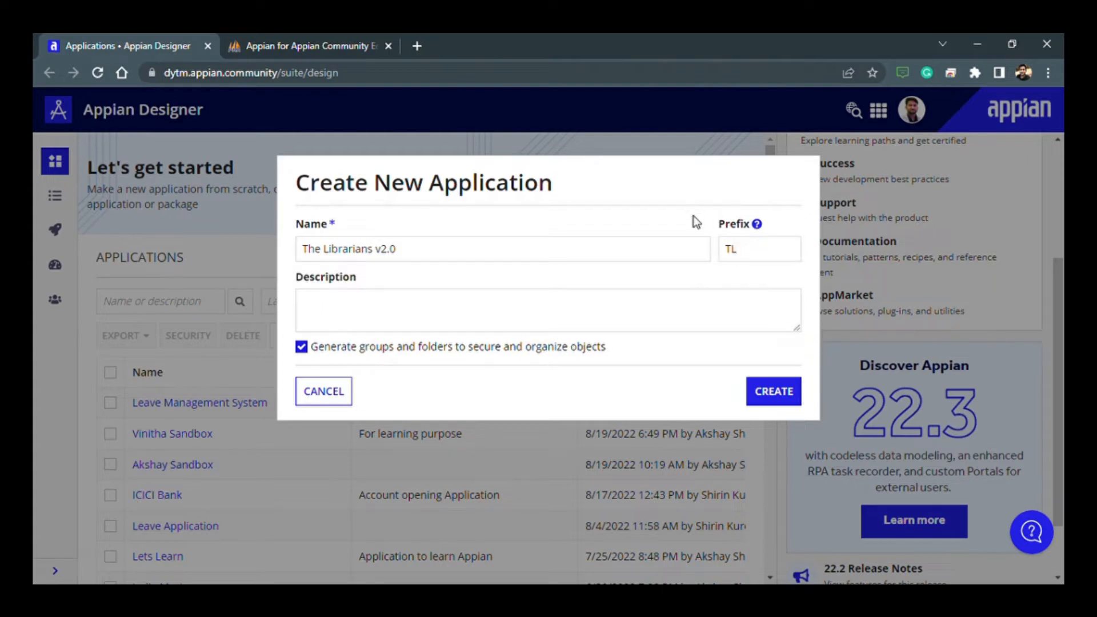
- Add the description "This application is used for library management" and create the application with its generated groups and folders
{"action": "left_click", "coordinate": [312, 323]}
{"action": "type", "text": "This"}
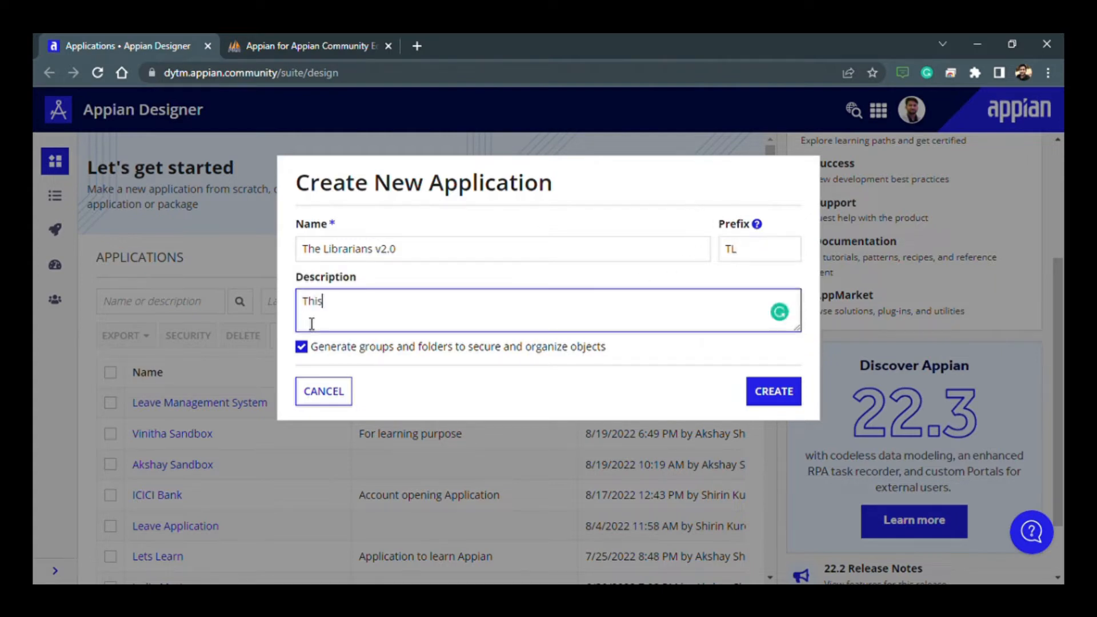
{"action": "type", "text": " application is used for"}
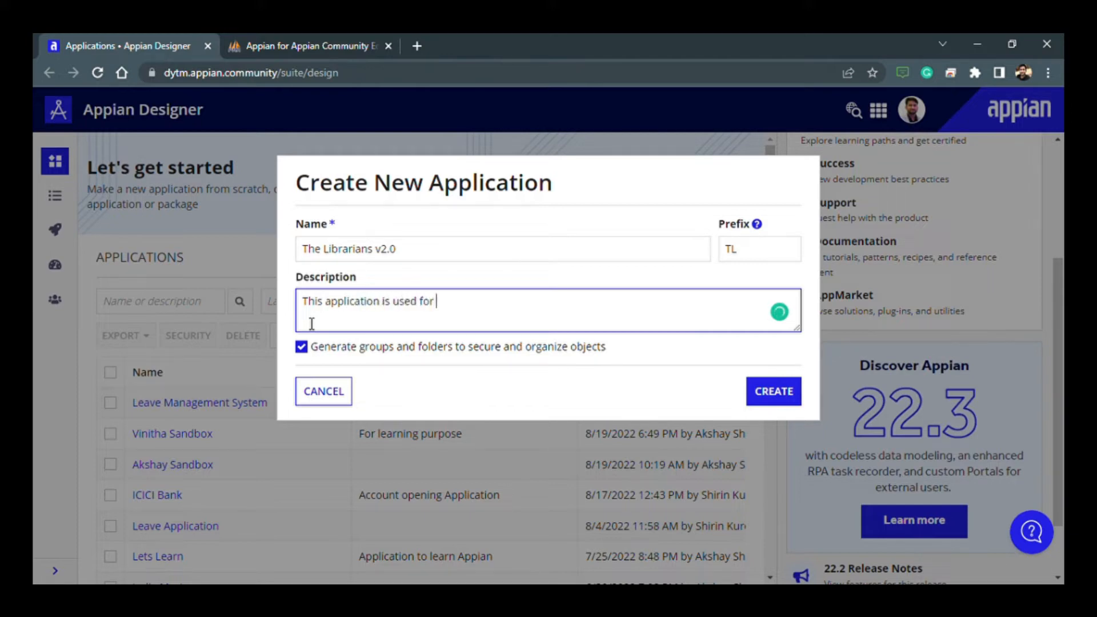
{"action": "type", "text": " library management"}
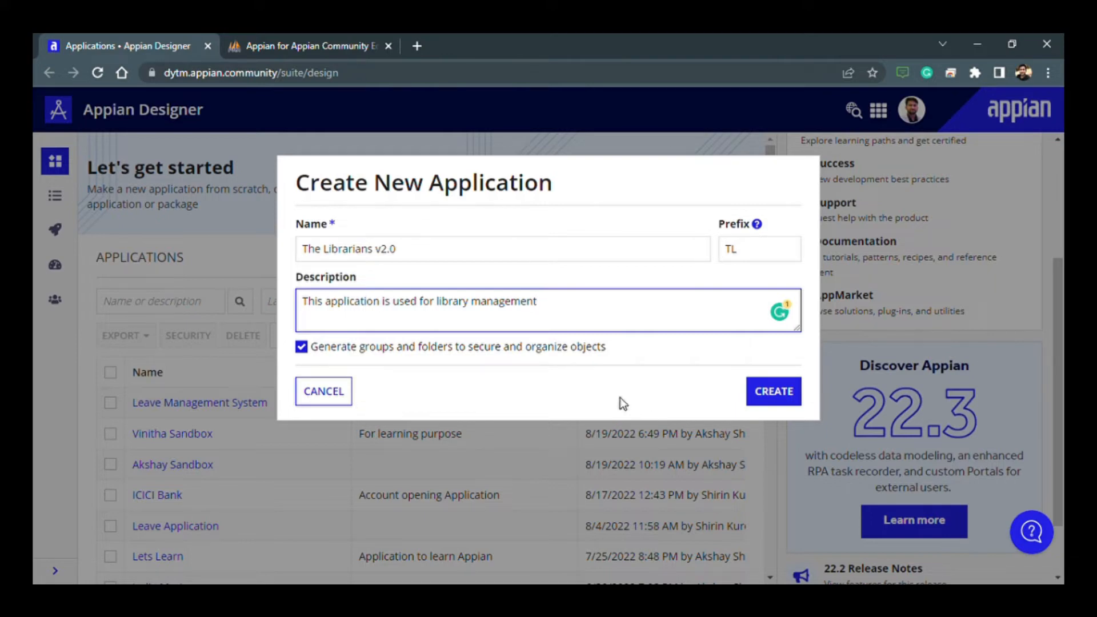
{"action": "left_click", "coordinate": [788, 396]}
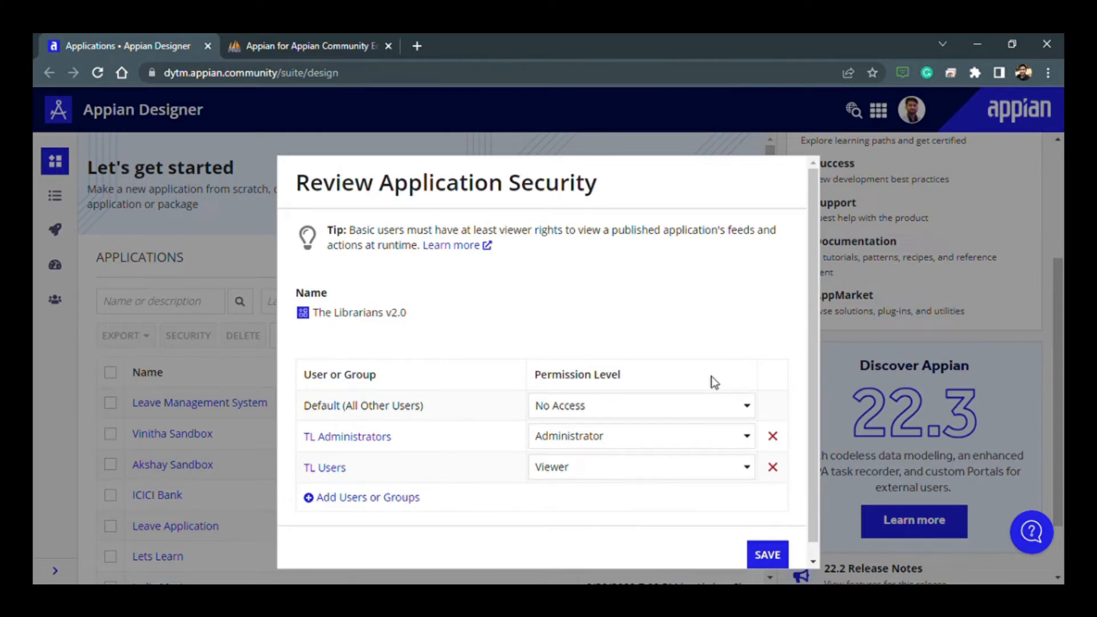
- Save the application's security settings and open the list of all its objects
{"action": "left_click", "coordinate": [764, 556]}
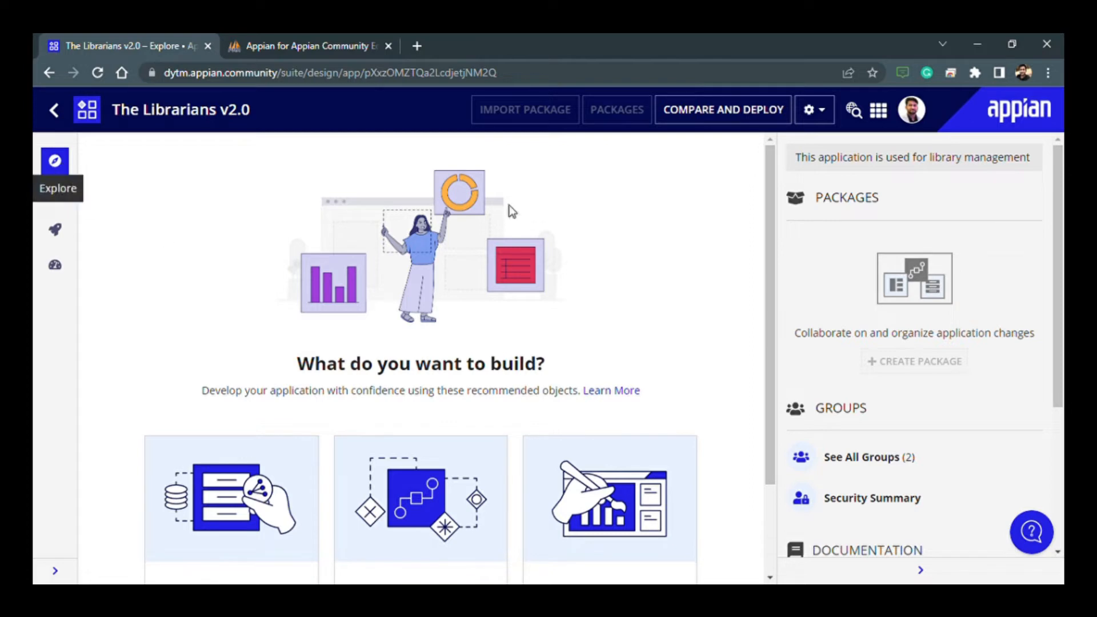
{"action": "scroll", "coordinate": [277, 383], "scroll_direction": "down", "scroll_amount": 2}
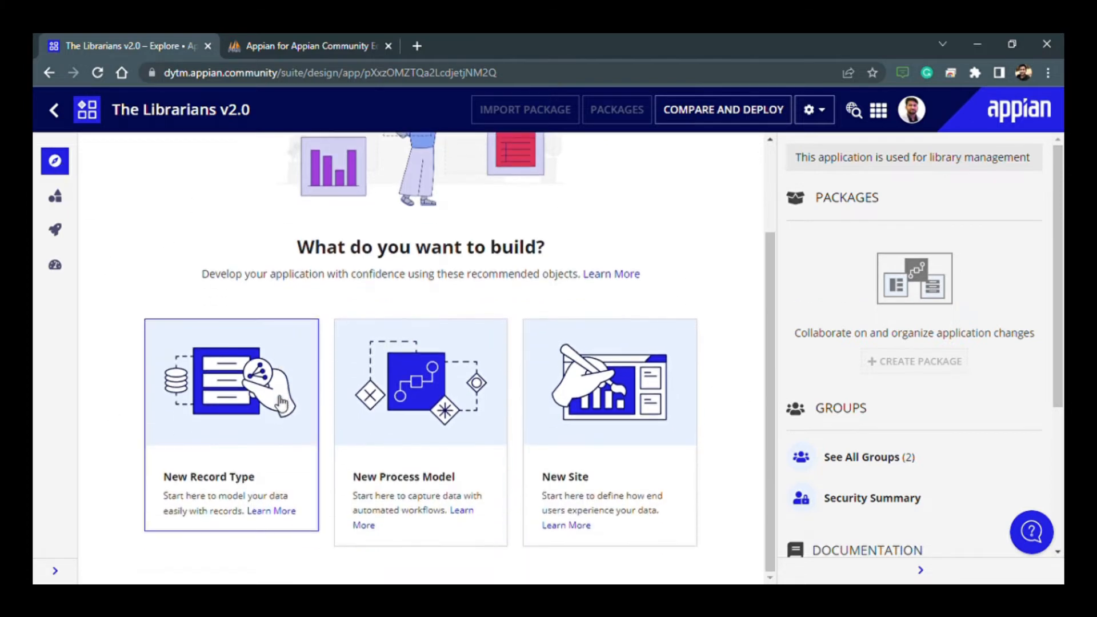
{"action": "scroll", "coordinate": [277, 399], "scroll_direction": "up", "scroll_amount": 2}
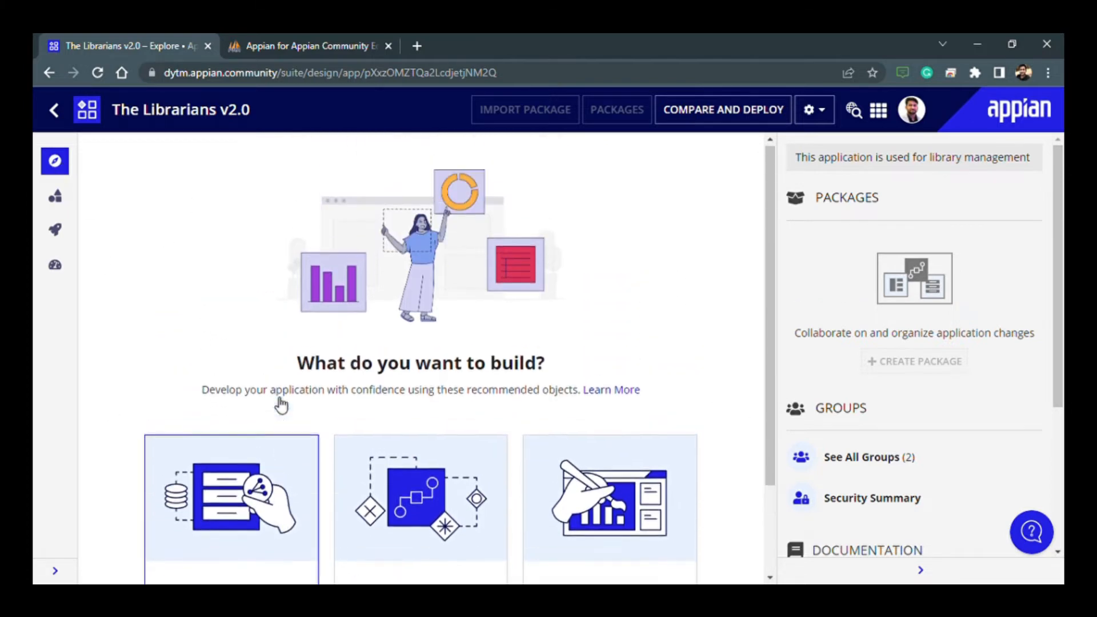
{"action": "left_click", "coordinate": [56, 206]}
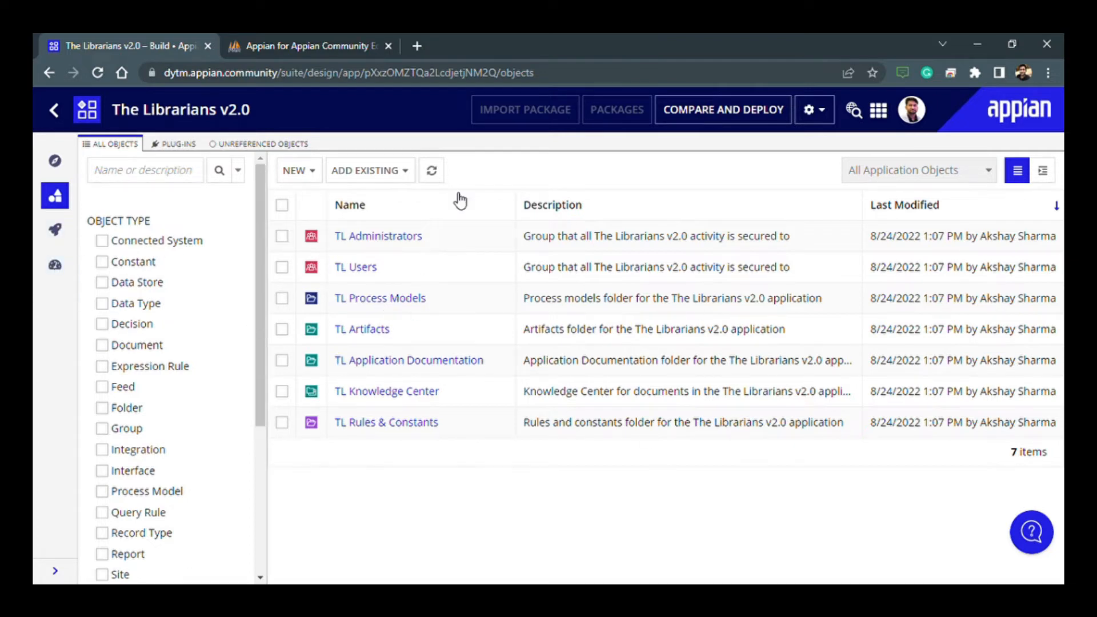
- Start a new interface from scratch and name it TL_mainBookRequest
{"action": "left_click", "coordinate": [309, 174]}
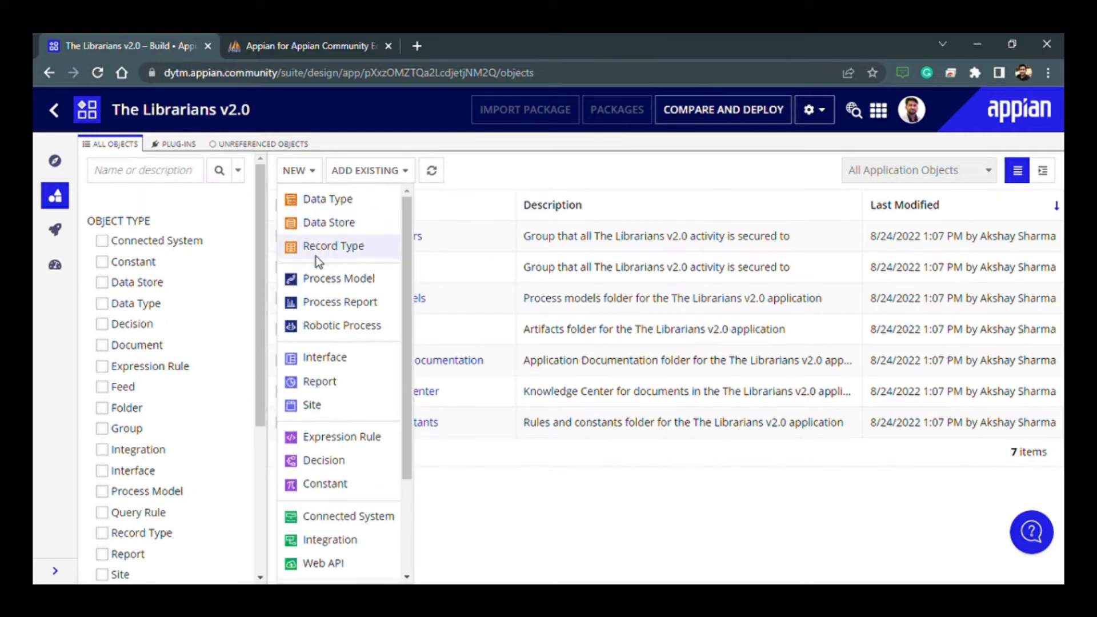
{"action": "left_click", "coordinate": [328, 363]}
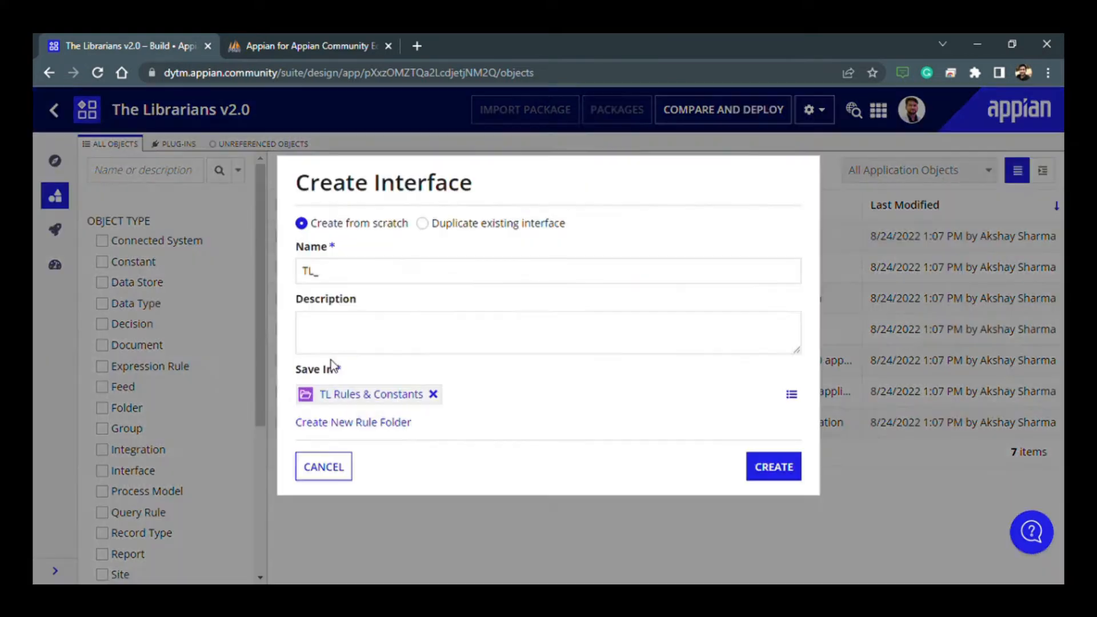
{"action": "left_click", "coordinate": [344, 281]}
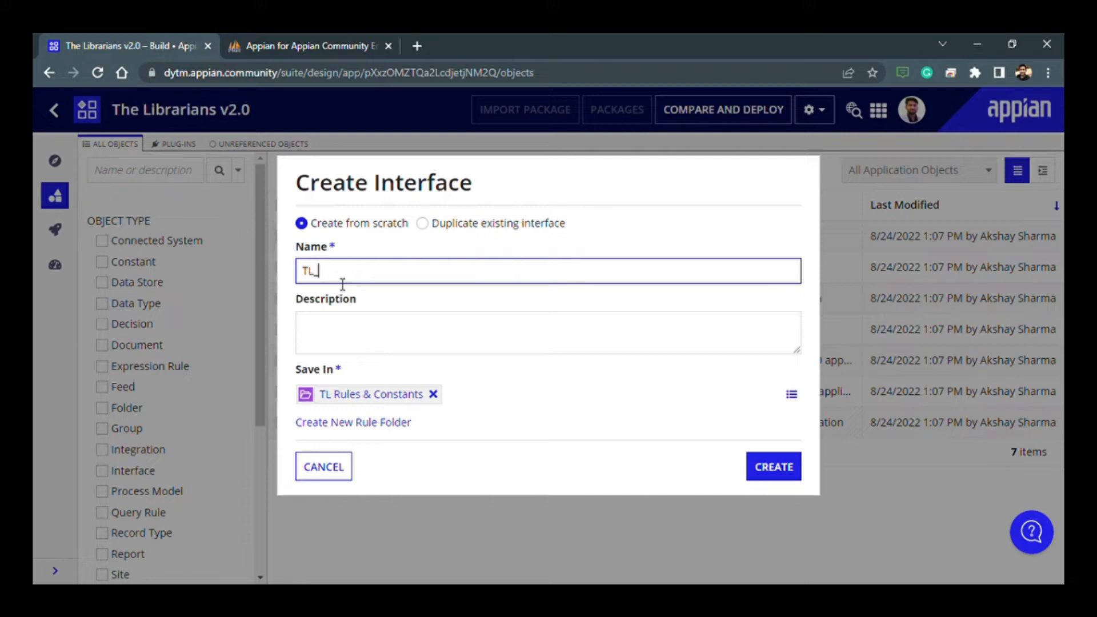
{"action": "type", "text": "mainBookRequest"}
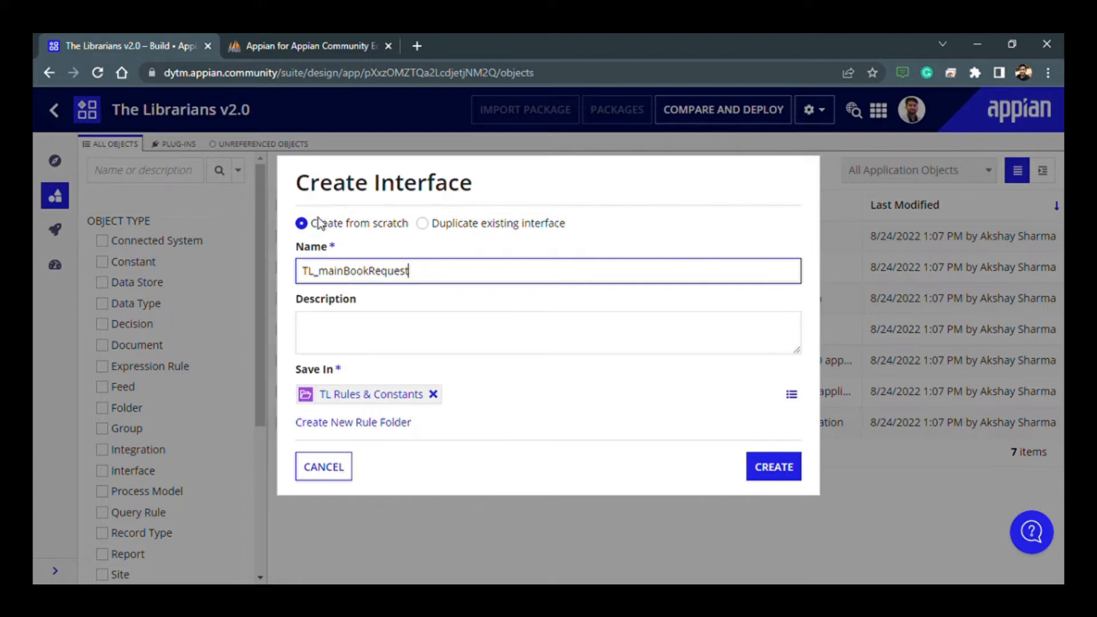
- Describe the new interface as "For a new Book request"
{"action": "left_click", "coordinate": [344, 339]}
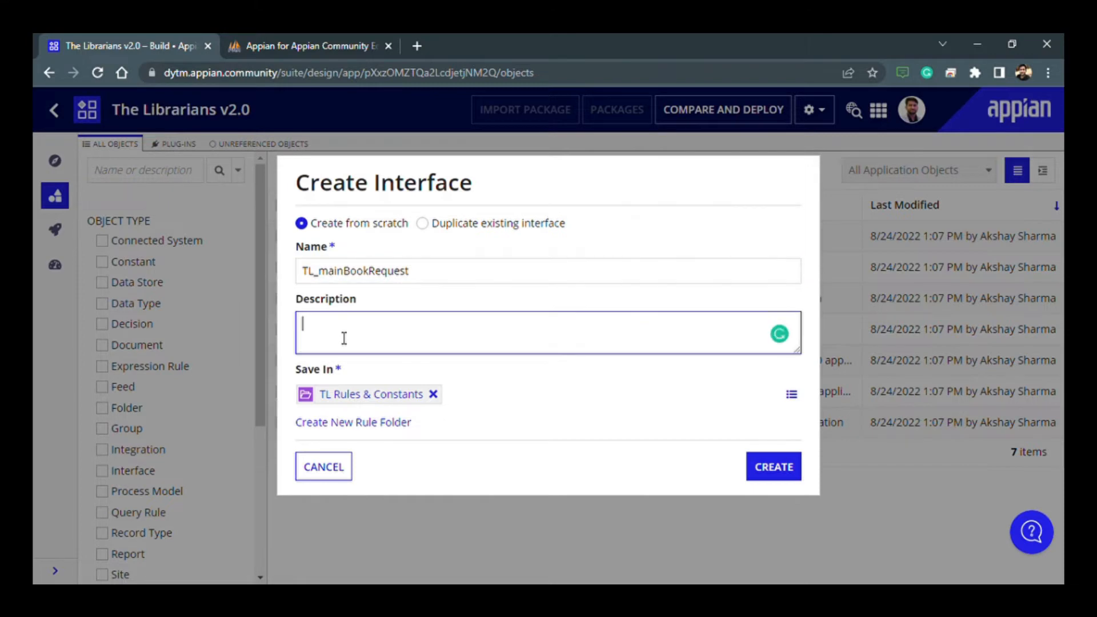
{"action": "type", "text": "For a new Book"}
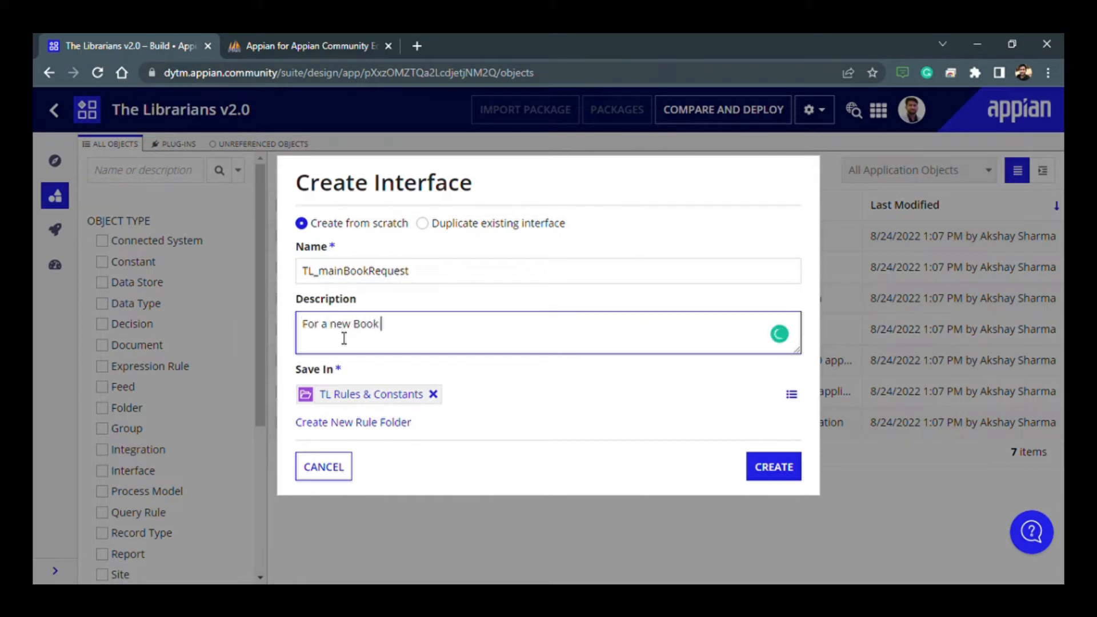
{"action": "type", "text": " request"}
{"action": "left_click", "coordinate": [594, 419]}
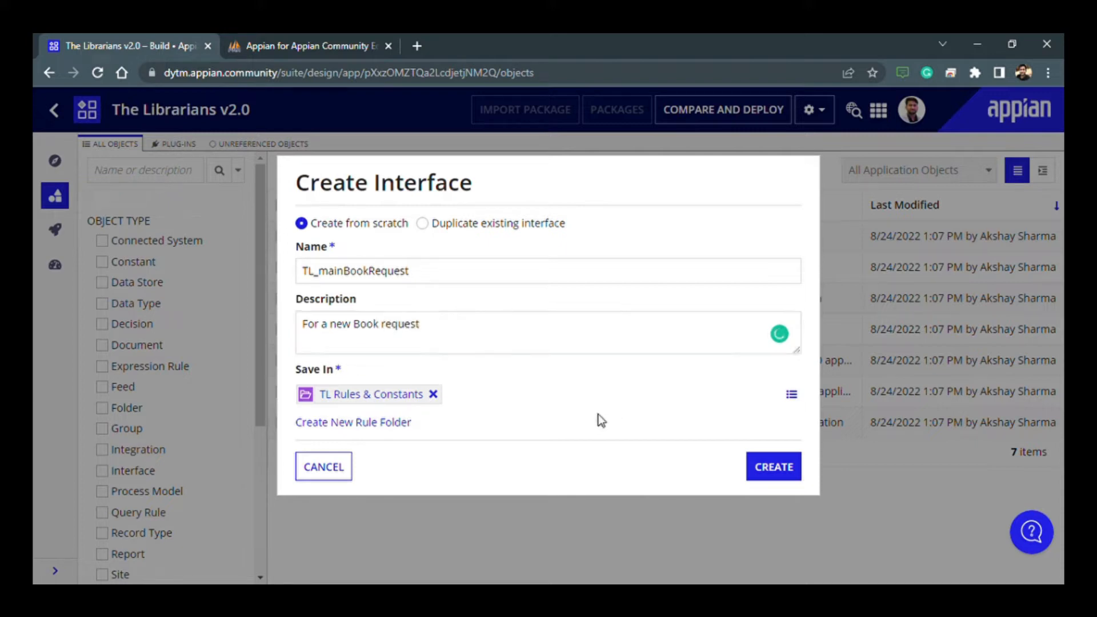
- Save the interface in a new rule folder "TL Interfaces" under the parent folder TL Rules & Constants and create it
{"action": "left_click", "coordinate": [352, 425]}
{"action": "scroll", "coordinate": [519, 448], "scroll_direction": "down", "scroll_amount": 1}
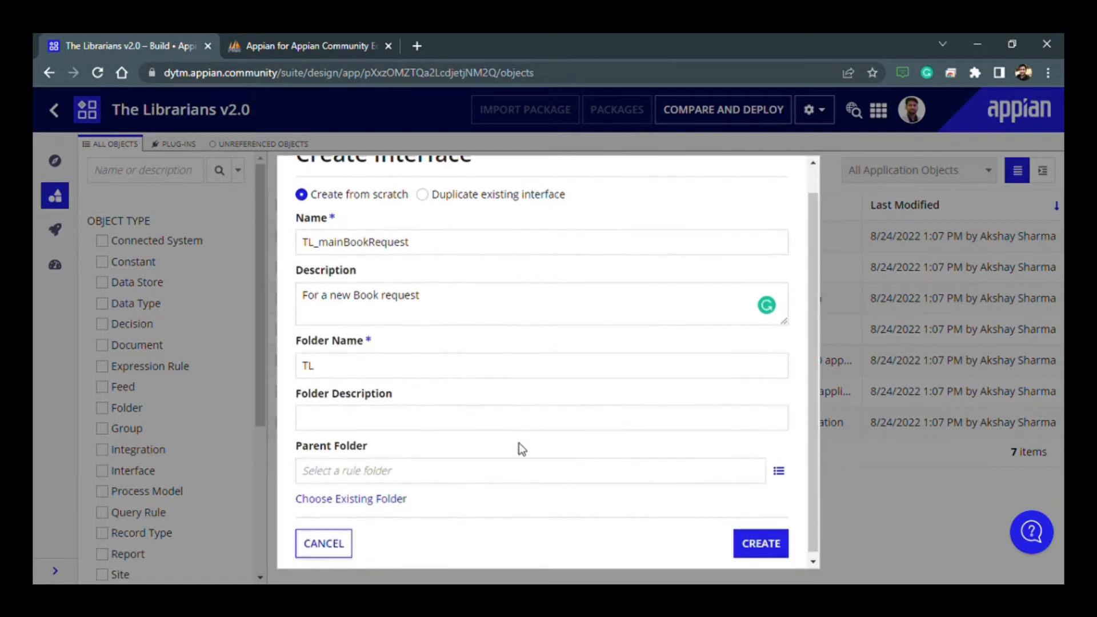
{"action": "left_click", "coordinate": [387, 368]}
{"action": "type", "text": "Interfaces"}
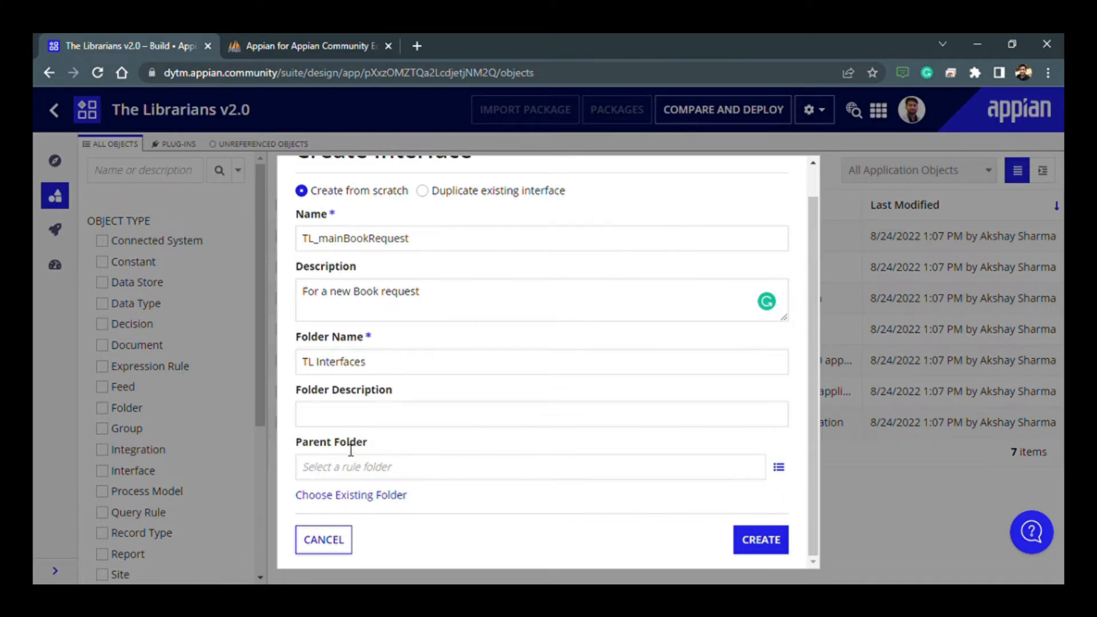
{"action": "left_click", "coordinate": [349, 474]}
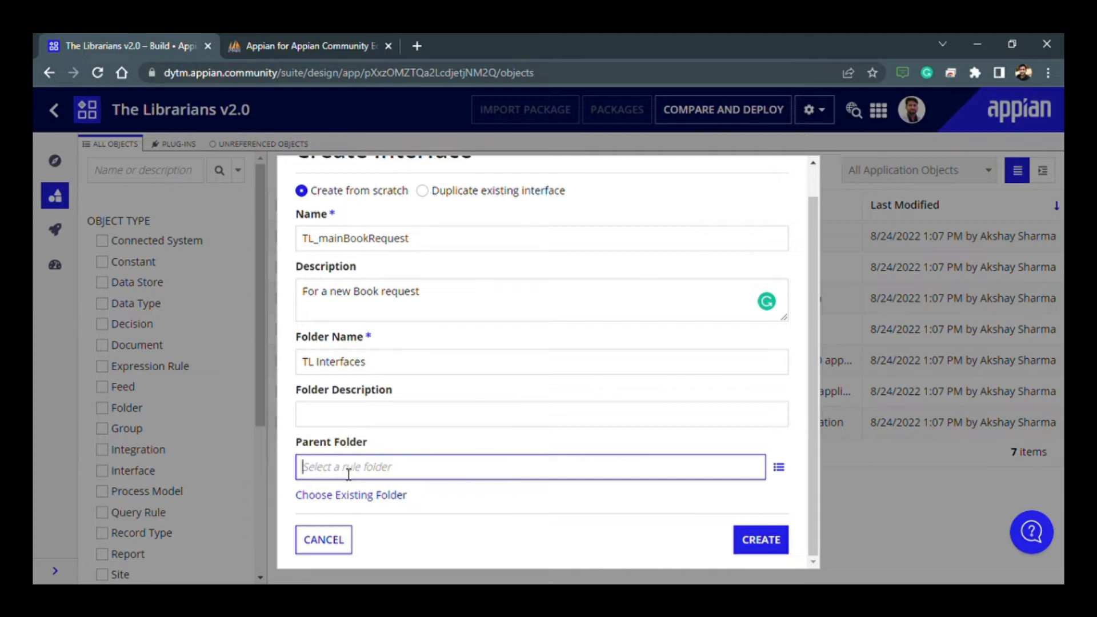
{"action": "type", "text": "tl"}
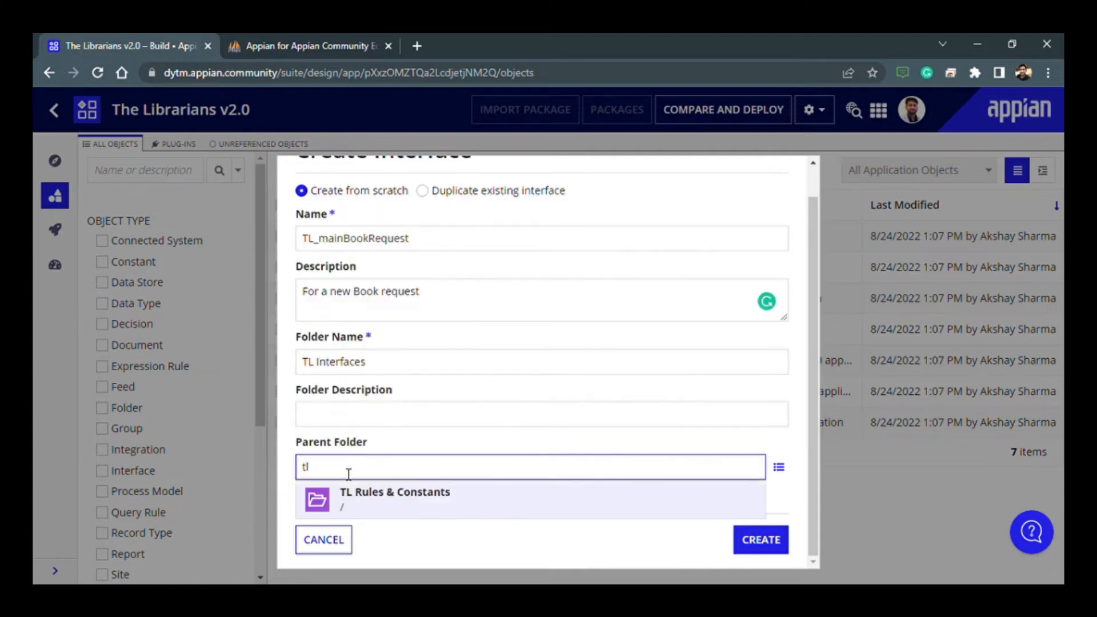
{"action": "left_click", "coordinate": [377, 509]}
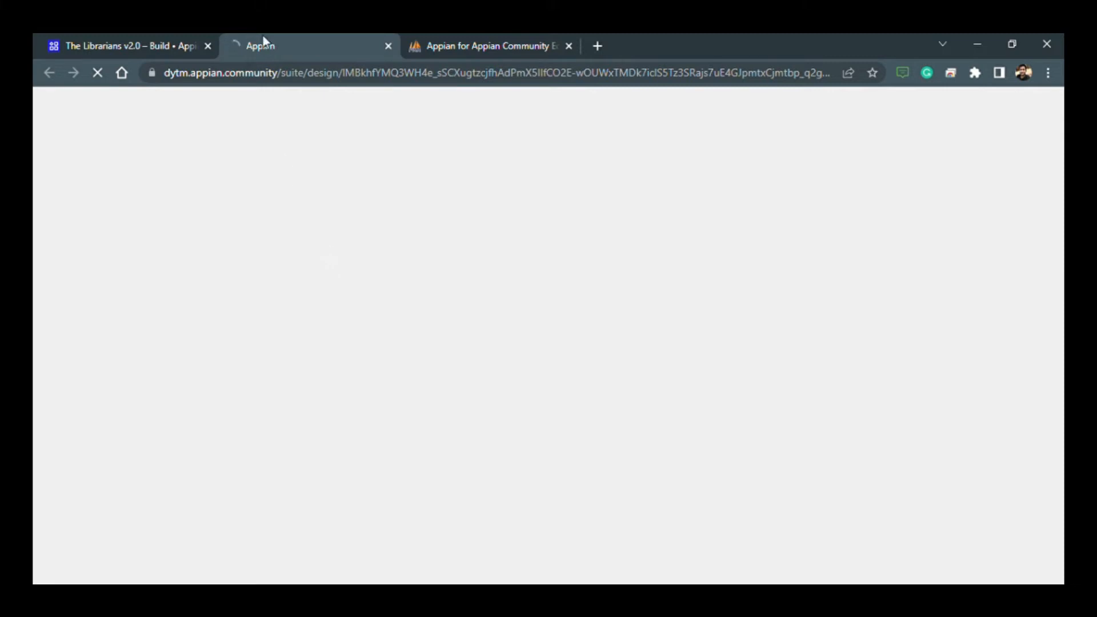
- Switch to phpMyAdmin, clear the table filter and open the operations of the Appian database
{"action": "left_click", "coordinate": [449, 36]}
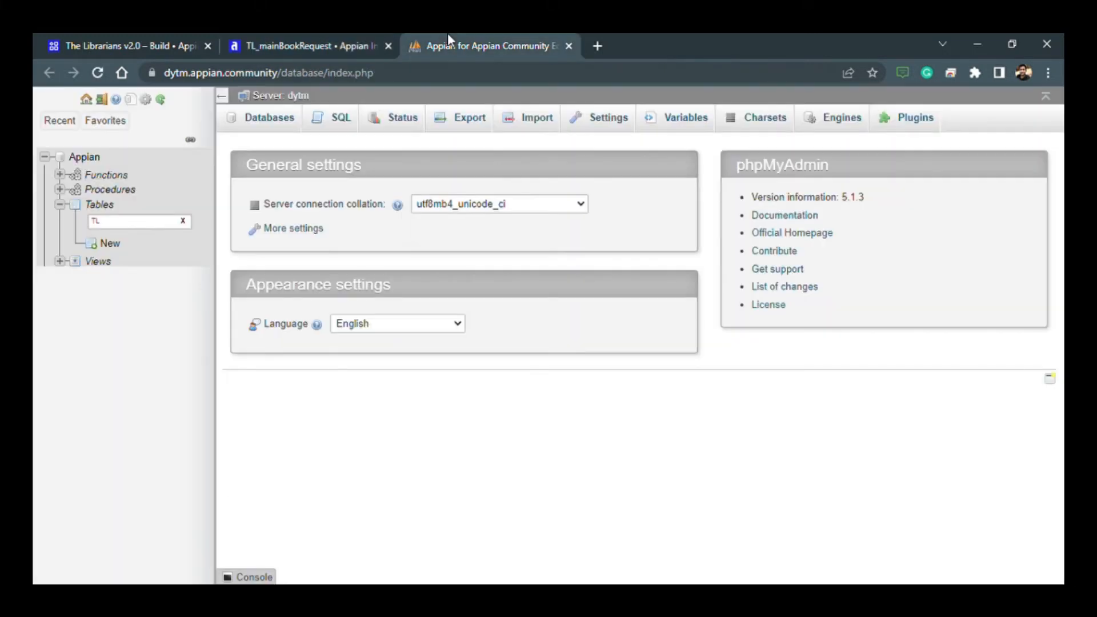
{"action": "double_click", "coordinate": [147, 228]}
{"action": "key", "text": "BackSpace"}
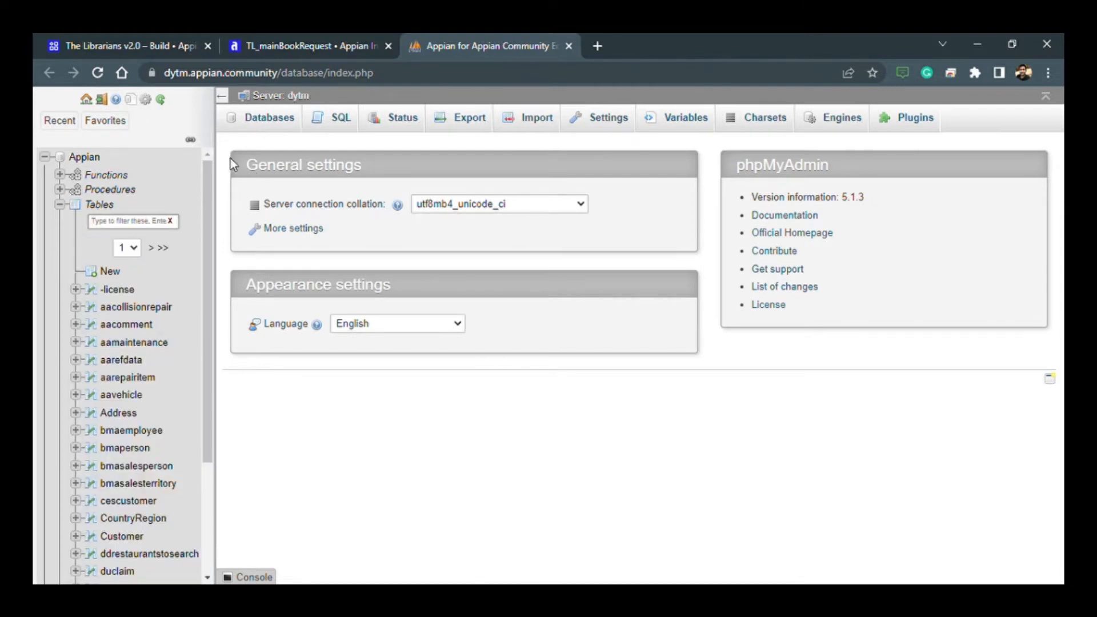
{"action": "left_click", "coordinate": [123, 229]}
{"action": "left_click", "coordinate": [86, 157]}
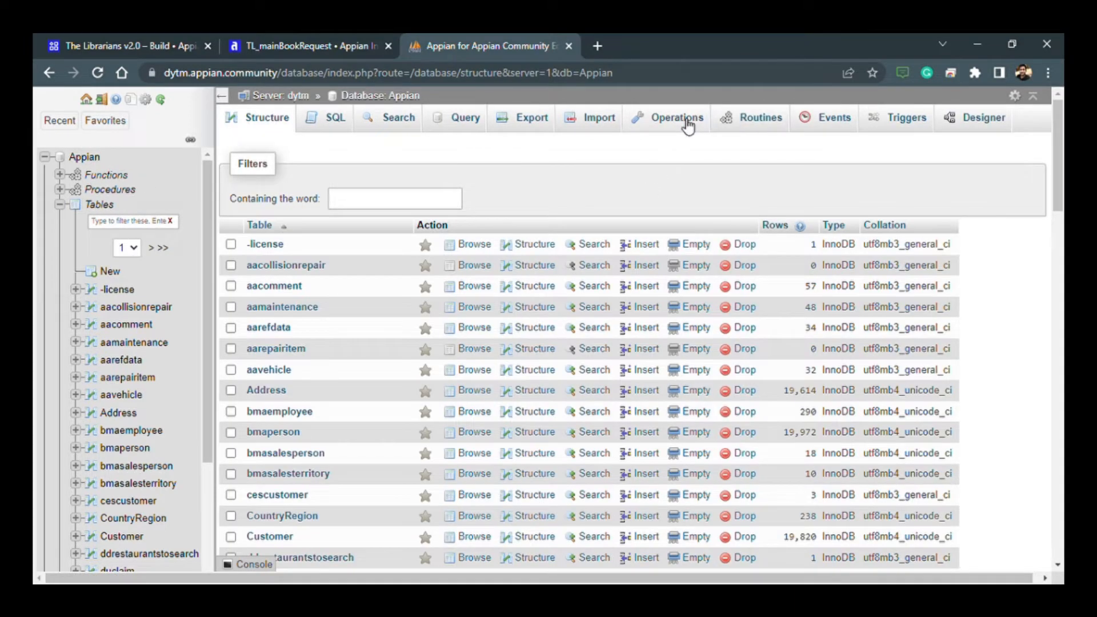
{"action": "left_click", "coordinate": [687, 120]}
{"action": "scroll", "coordinate": [349, 370], "scroll_direction": "down", "scroll_amount": 1}
{"action": "scroll", "coordinate": [348, 385], "scroll_direction": "up", "scroll_amount": 1}
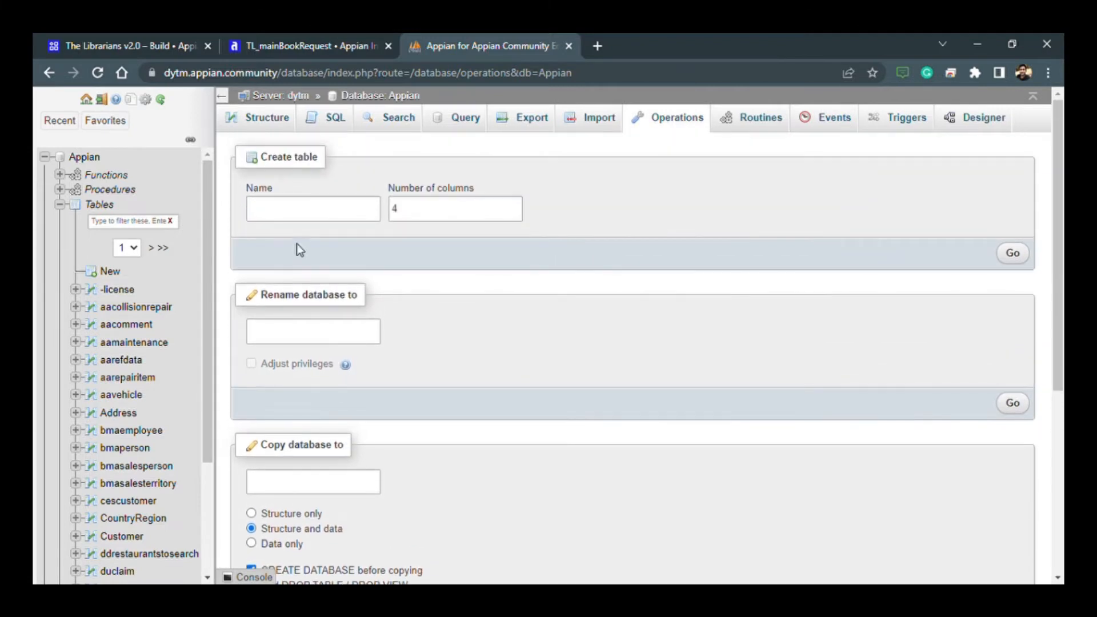
- Start a new database table named TL_mainBookRequest with 10 columns
{"action": "left_click", "coordinate": [294, 214]}
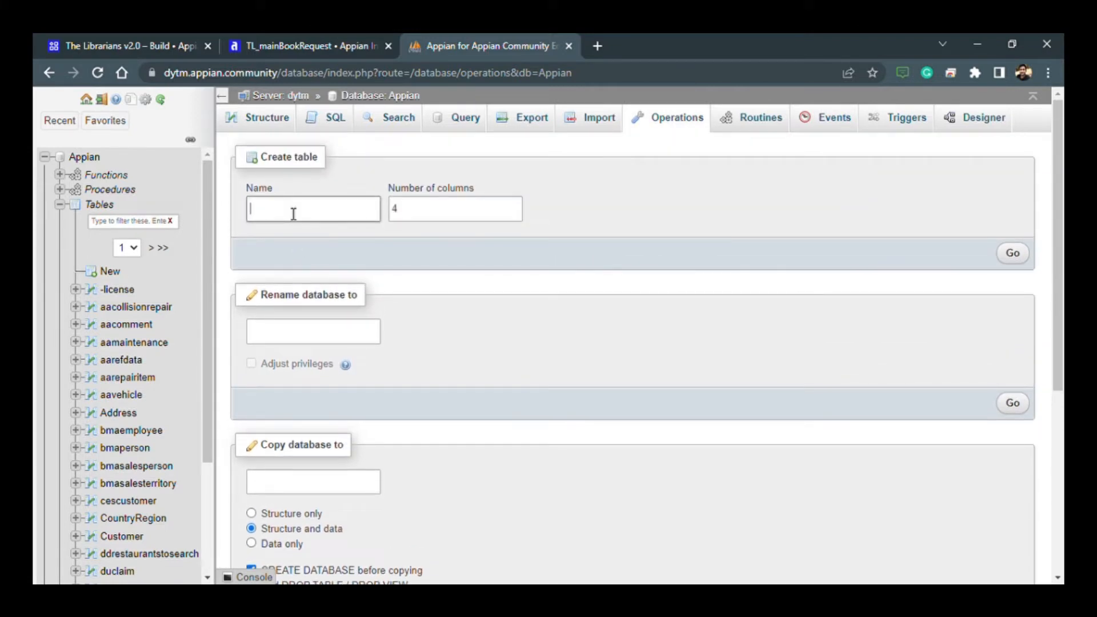
{"action": "type", "text": "TL"}
{"action": "type", "text": "_na"}
{"action": "type", "text": "mainB"}
{"action": "type", "text": "ook"}
{"action": "type", "text": "Request"}
{"action": "left_click", "coordinate": [421, 216]}
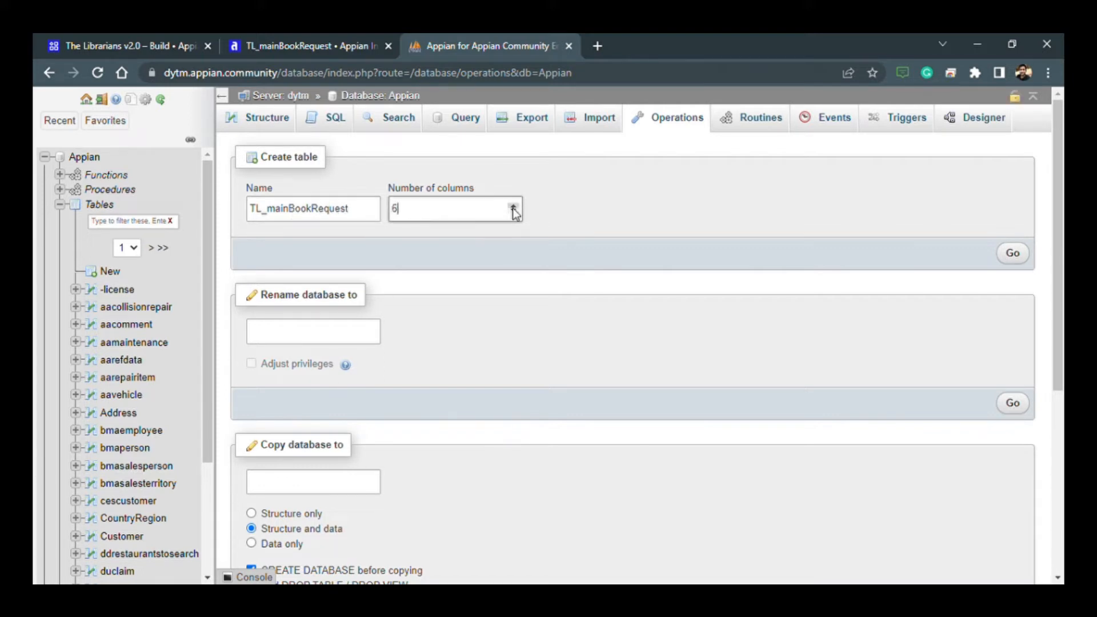
{"action": "left_click", "coordinate": [514, 206]}
{"action": "left_click", "coordinate": [1018, 254]}
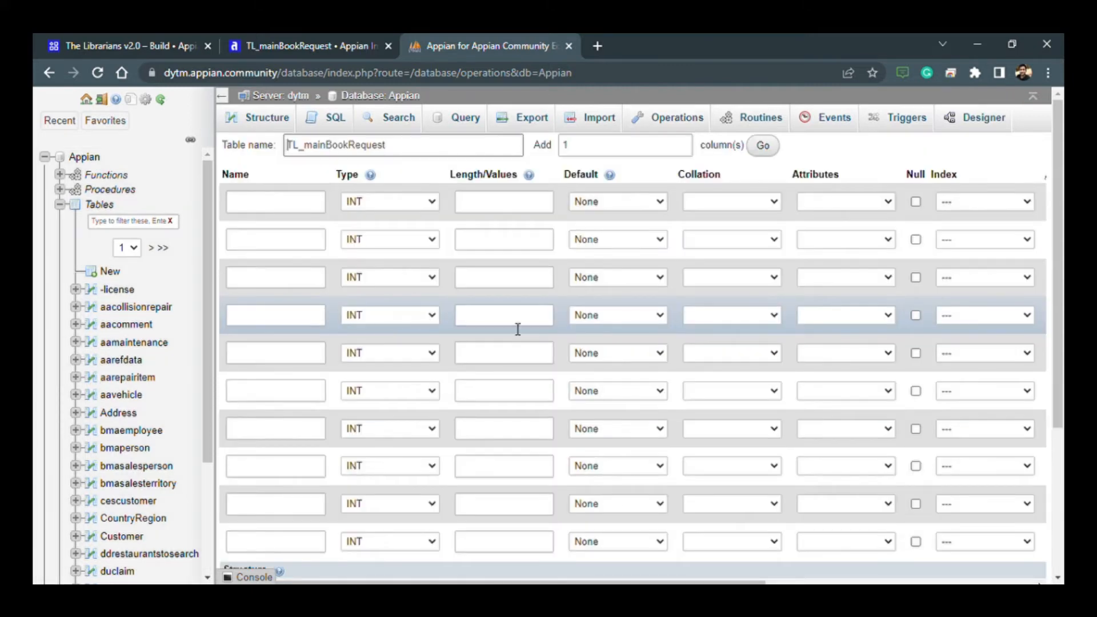
- Name the table's first three columns requestId, bookId and studentId
{"action": "left_click", "coordinate": [294, 211]}
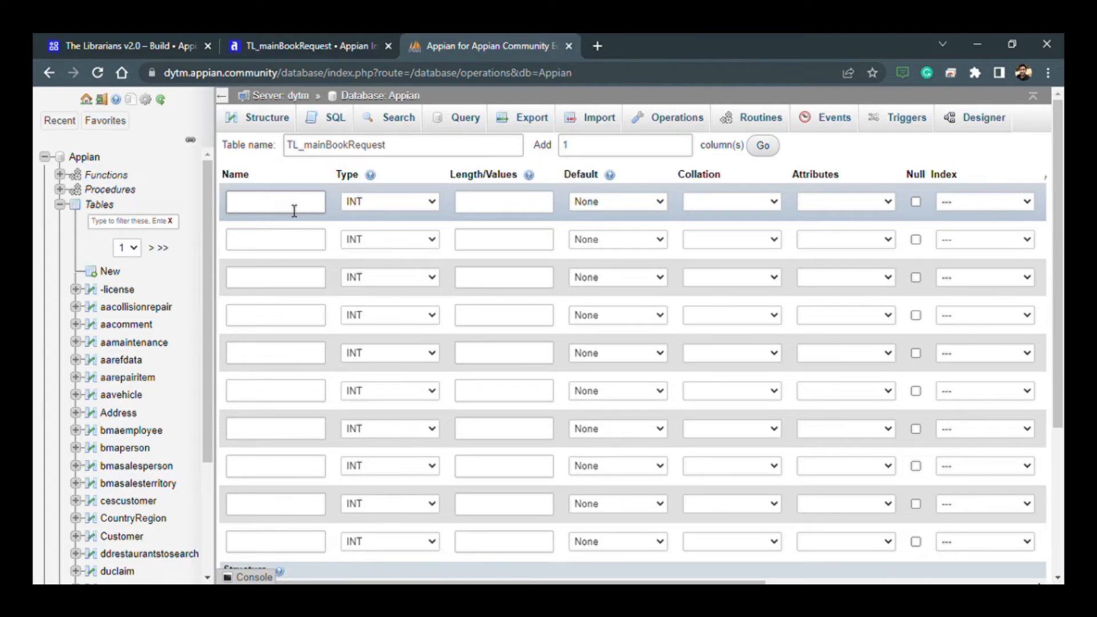
{"action": "type", "text": "requestId"}
{"action": "left_click", "coordinate": [289, 245]}
{"action": "type", "text": "bookI"}
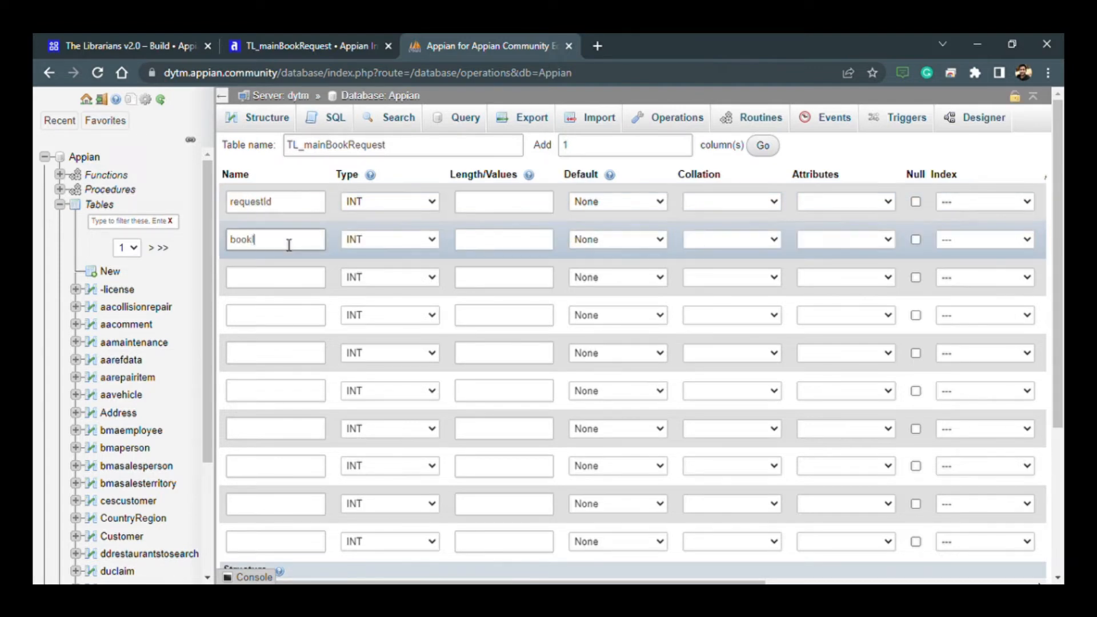
{"action": "type", "text": "d"}
{"action": "left_click", "coordinate": [281, 283]}
{"action": "type", "text": "studentId"}
- Name the fourth and fifth columns fromDate and toDate
{"action": "left_click", "coordinate": [280, 314]}
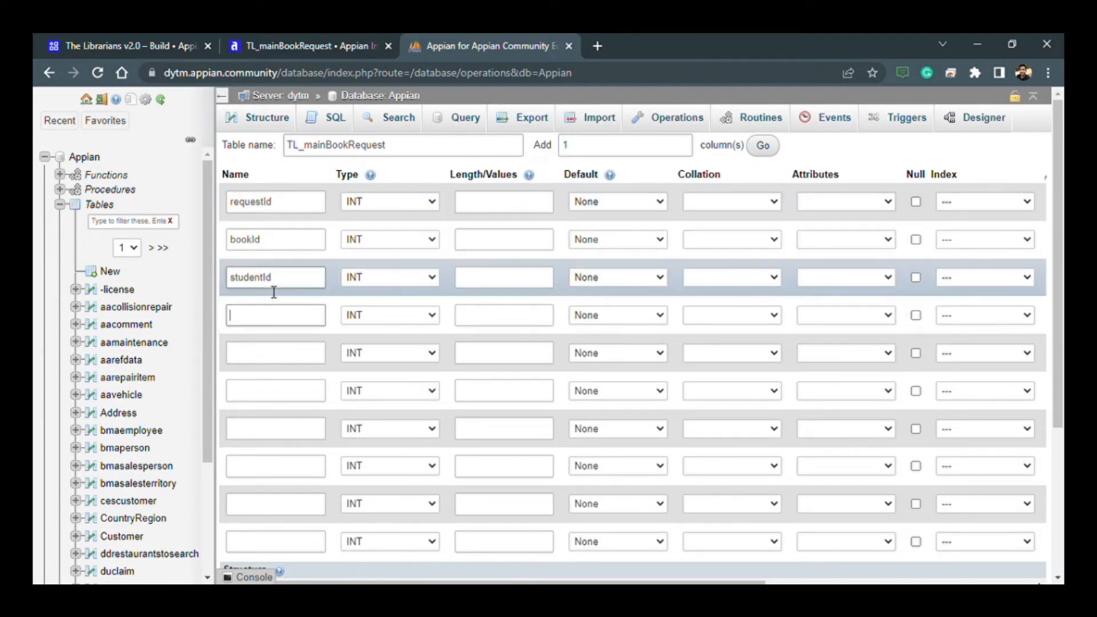
{"action": "type", "text": "from"}
{"action": "left_click", "coordinate": [272, 355]}
{"action": "type", "text": "toDate"}
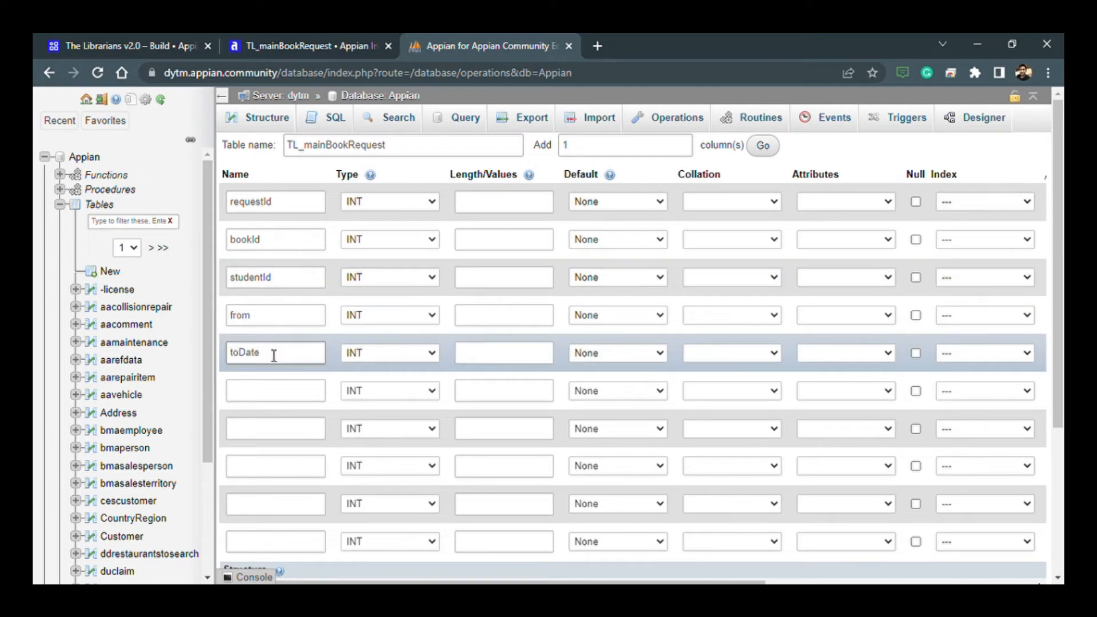
{"action": "left_click", "coordinate": [283, 324]}
{"action": "type", "text": "Date"}
- Name the sixth and seventh columns createdBy and createdOn
{"action": "left_click", "coordinate": [280, 391]}
{"action": "scroll", "coordinate": [286, 412], "scroll_direction": "down", "scroll_amount": 1}
{"action": "type", "text": "createdBy"}
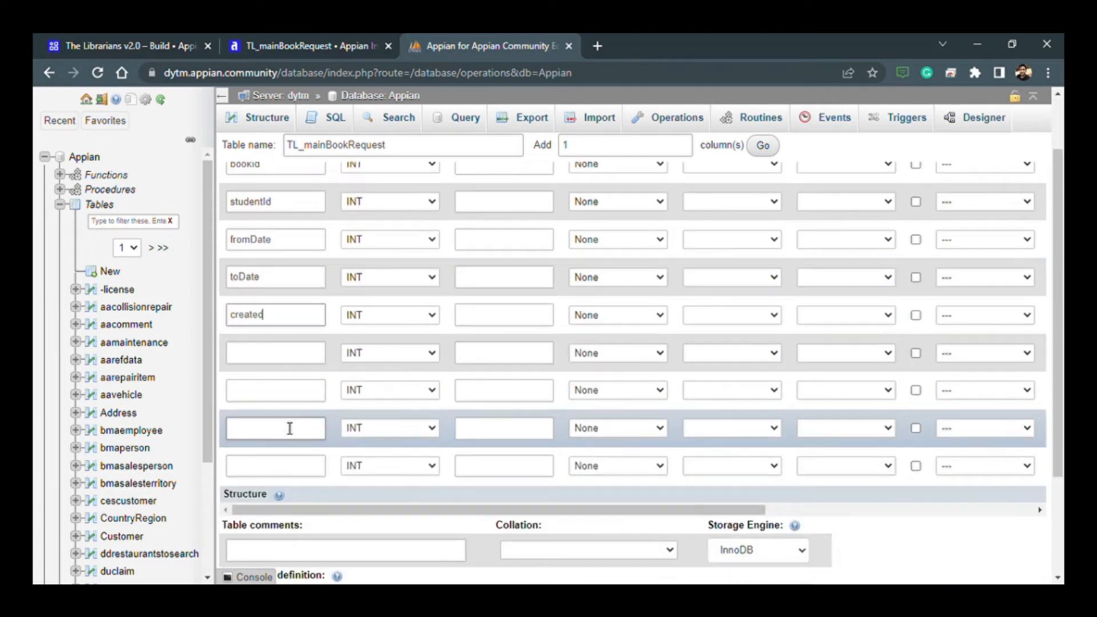
{"action": "left_click", "coordinate": [282, 355]}
{"action": "type", "text": "createdOn"}
- Name the last three columns updatedBy, updatedOn and isActive
{"action": "left_click", "coordinate": [295, 389]}
{"action": "type", "text": "update"}
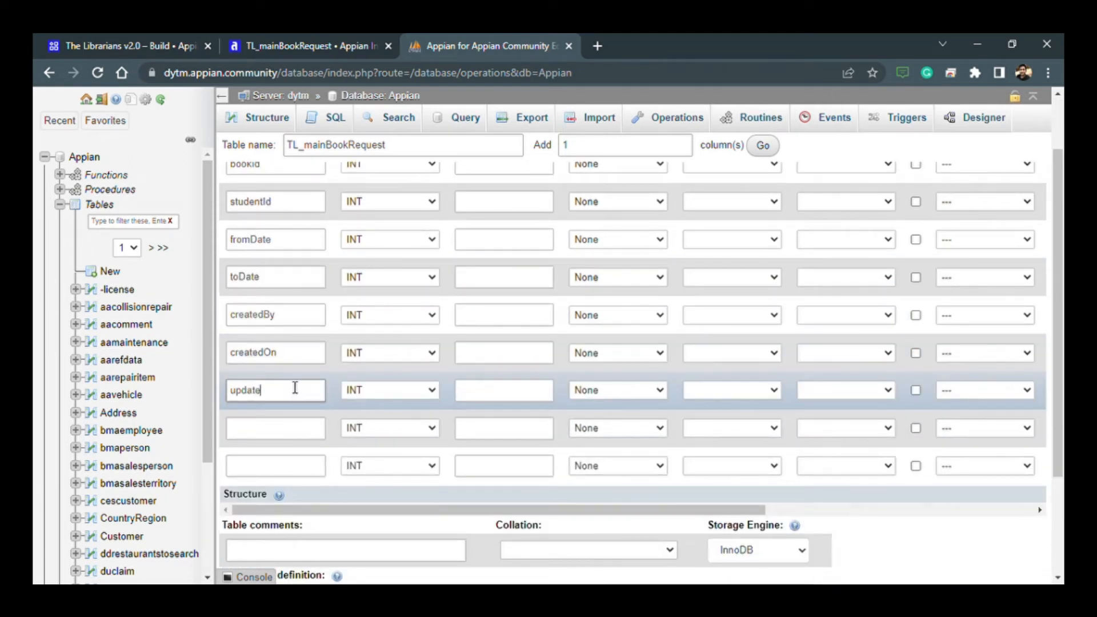
{"action": "type", "text": "dBy"}
{"action": "left_click", "coordinate": [311, 429]}
{"action": "type", "text": "updatedOn"}
{"action": "left_click", "coordinate": [283, 467]}
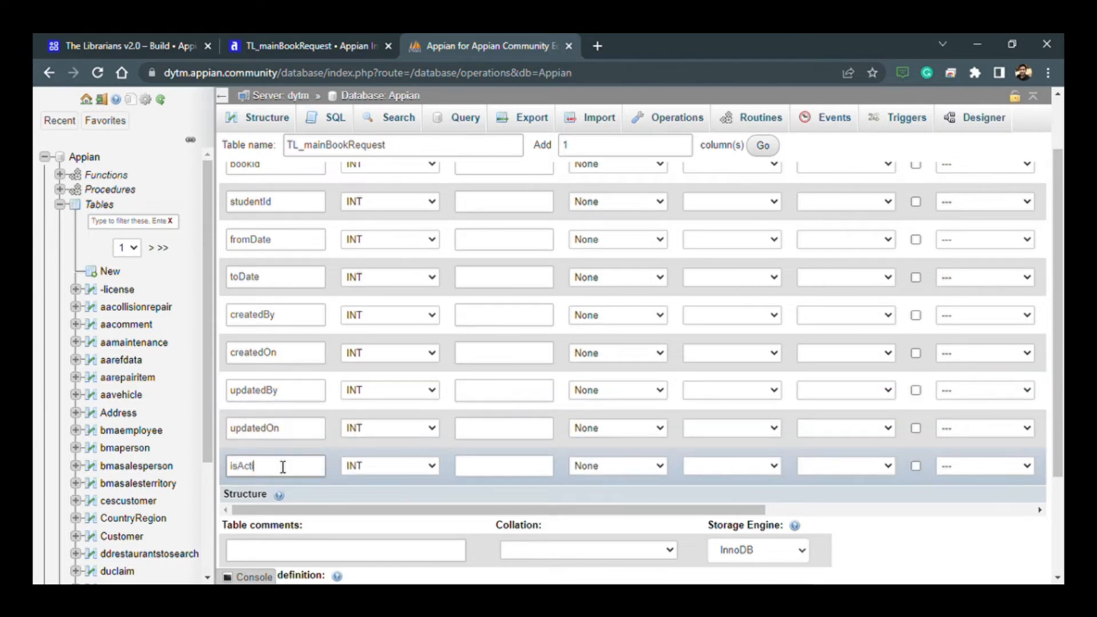
- Set the length of the requestId, bookId and studentId columns to 11
{"action": "scroll", "coordinate": [332, 466], "scroll_direction": "up", "scroll_amount": 2}
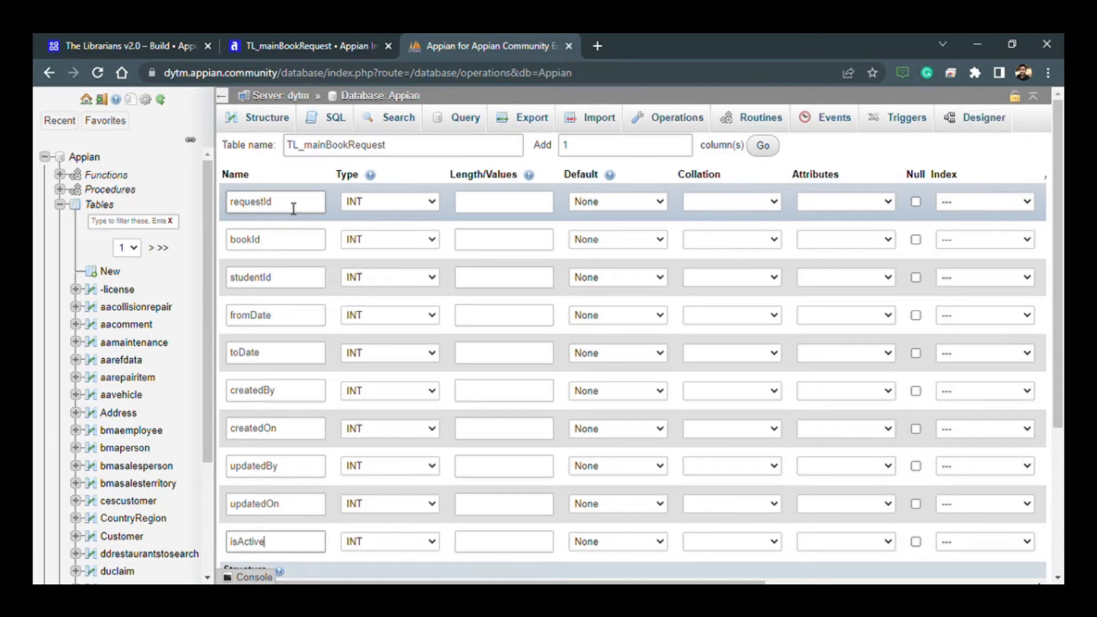
{"action": "left_click", "coordinate": [473, 203]}
{"action": "type", "text": "11"}
{"action": "left_click", "coordinate": [482, 240]}
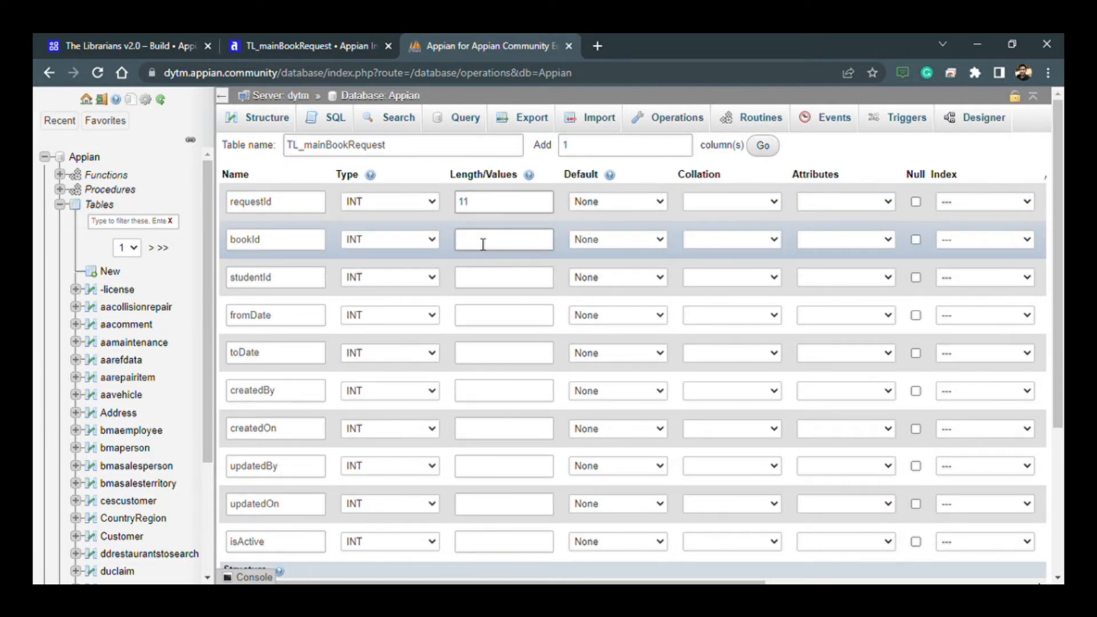
{"action": "type", "text": "11"}
{"action": "left_click", "coordinate": [477, 287]}
{"action": "type", "text": "1"}
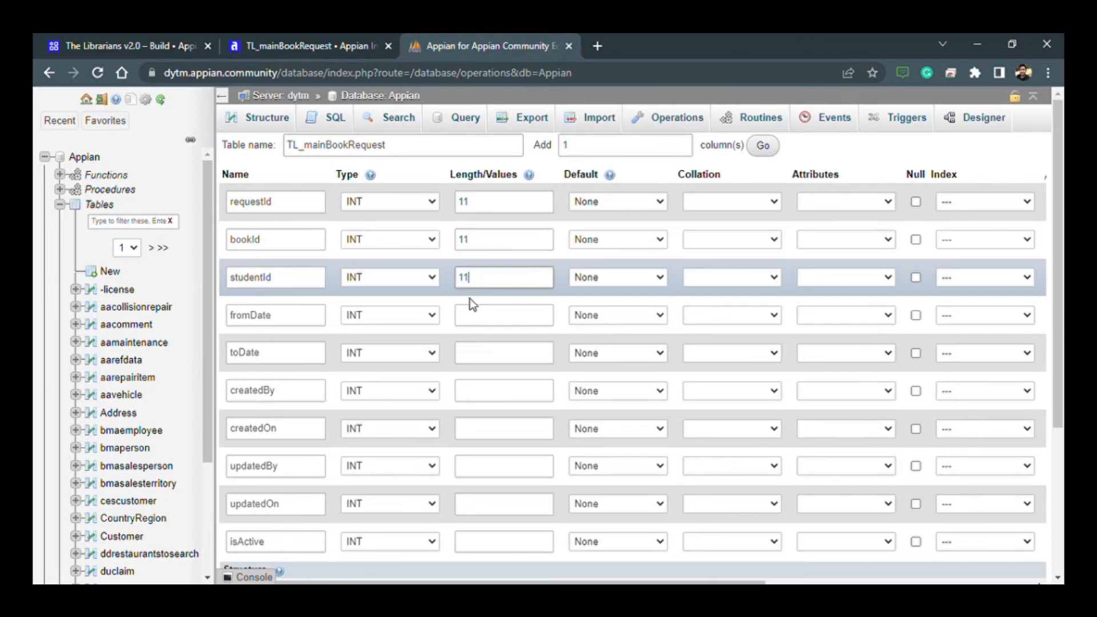
- Set the data type of the fromDate and toDate columns to DATE
{"action": "left_click", "coordinate": [475, 320]}
{"action": "left_click", "coordinate": [408, 319]}
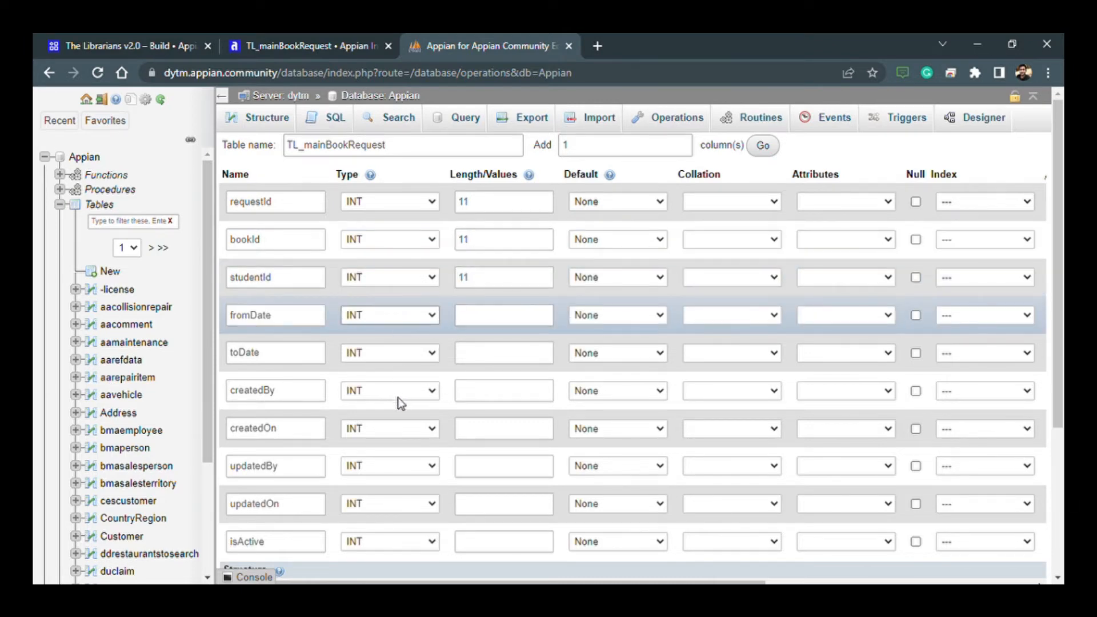
{"action": "left_click", "coordinate": [380, 370]}
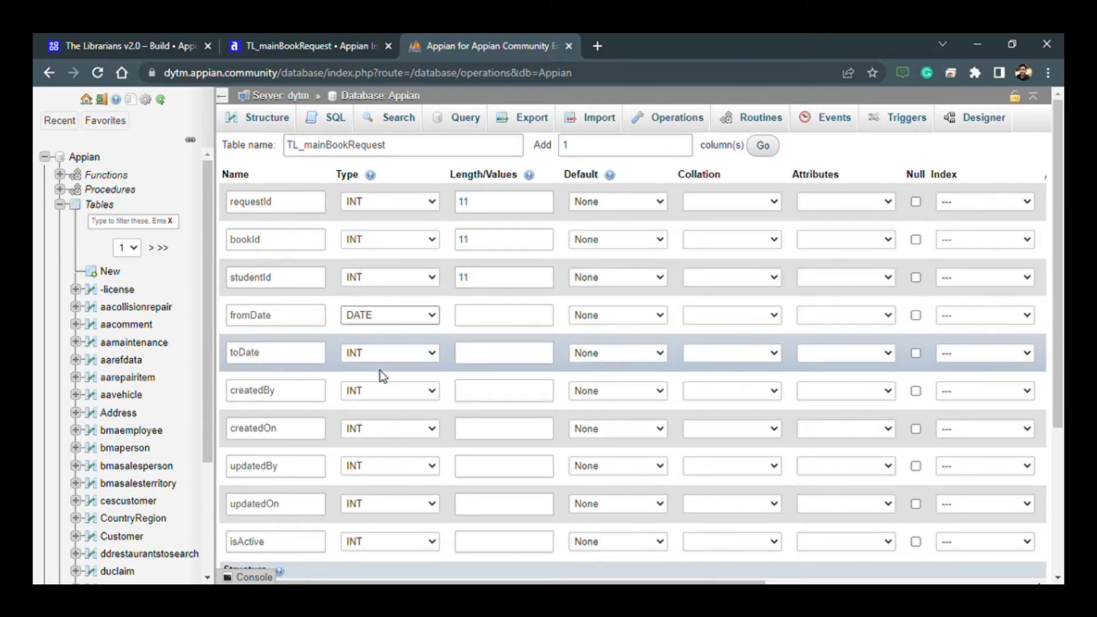
{"action": "left_click", "coordinate": [378, 350]}
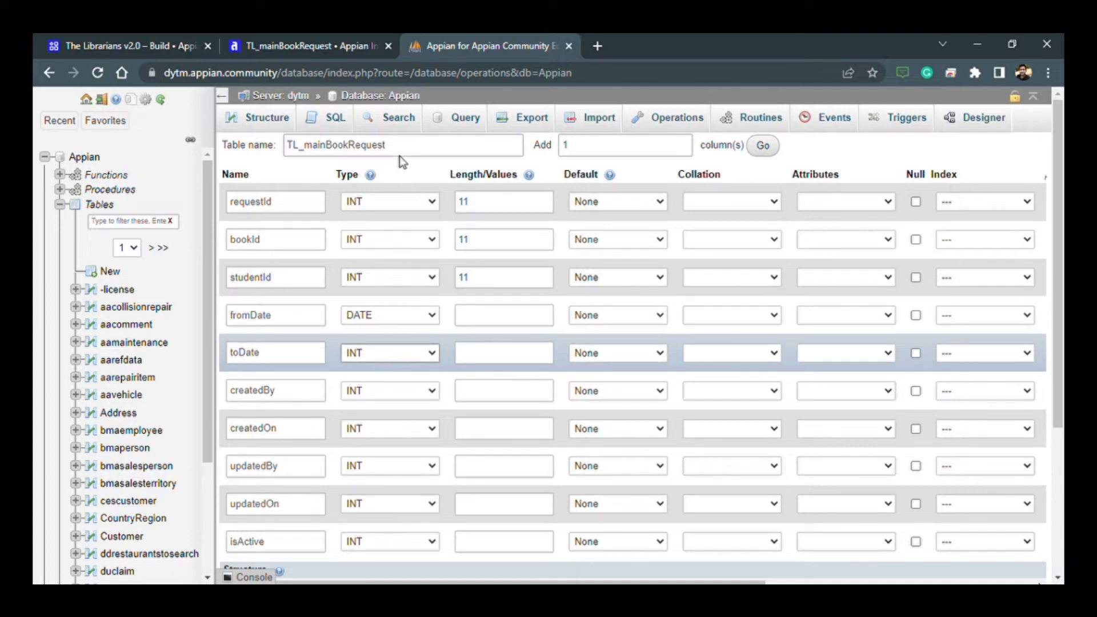
{"action": "left_click", "coordinate": [390, 143]}
- Set the createdBy and updatedBy columns to type VARCHAR with a length of 255
{"action": "scroll", "coordinate": [403, 366], "scroll_direction": "down", "scroll_amount": 1}
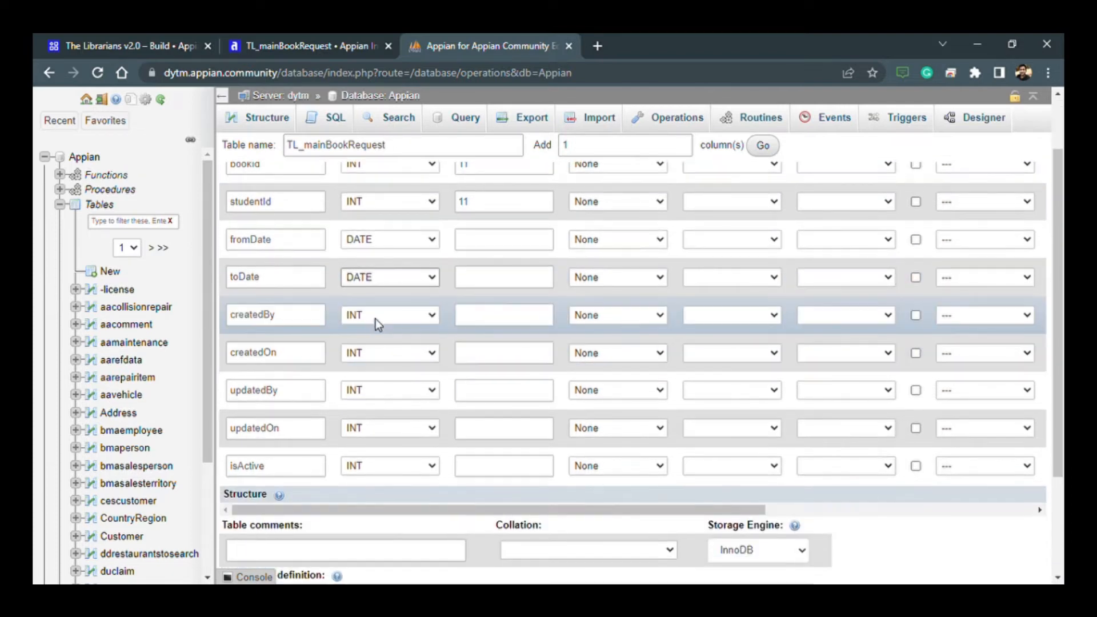
{"action": "left_click", "coordinate": [415, 317]}
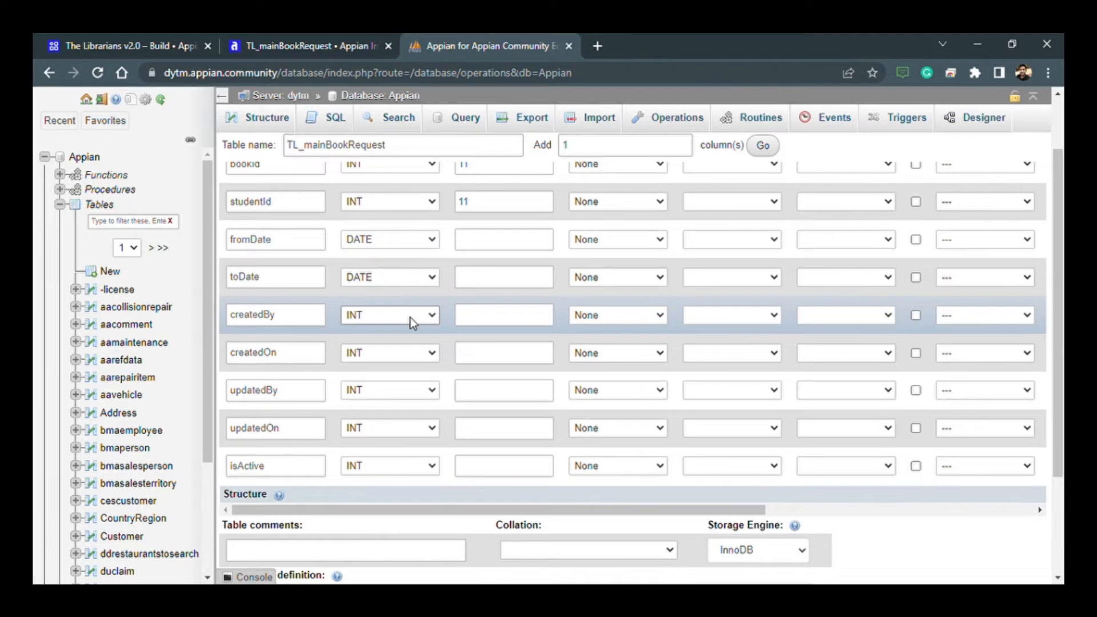
{"action": "left_click", "coordinate": [397, 345]}
{"action": "left_click", "coordinate": [485, 327]}
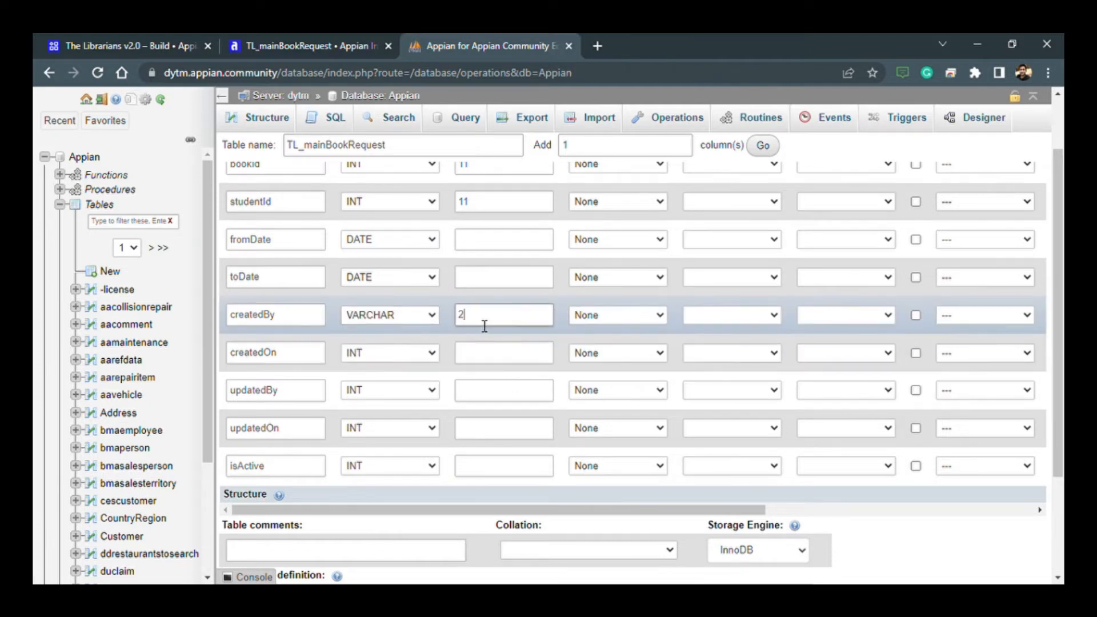
{"action": "type", "text": "255"}
{"action": "left_click", "coordinate": [400, 387]}
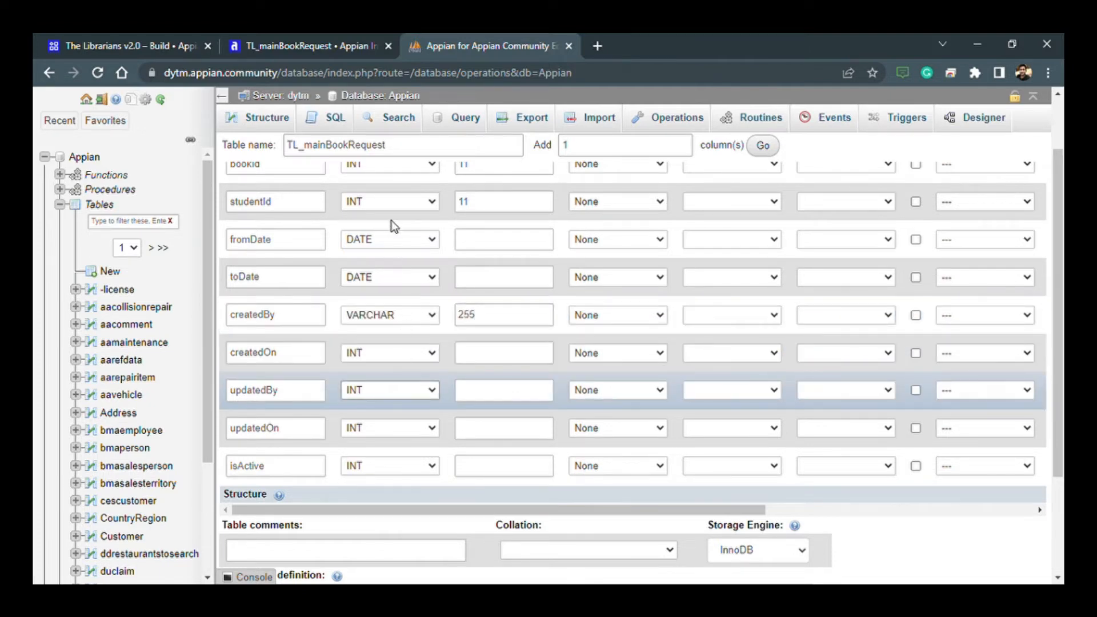
{"action": "left_click", "coordinate": [389, 159]}
{"action": "left_click", "coordinate": [495, 391]}
{"action": "type", "text": "255"}
- Set the data type of the createdOn and updatedOn columns to DATETIME
{"action": "left_click", "coordinate": [401, 353]}
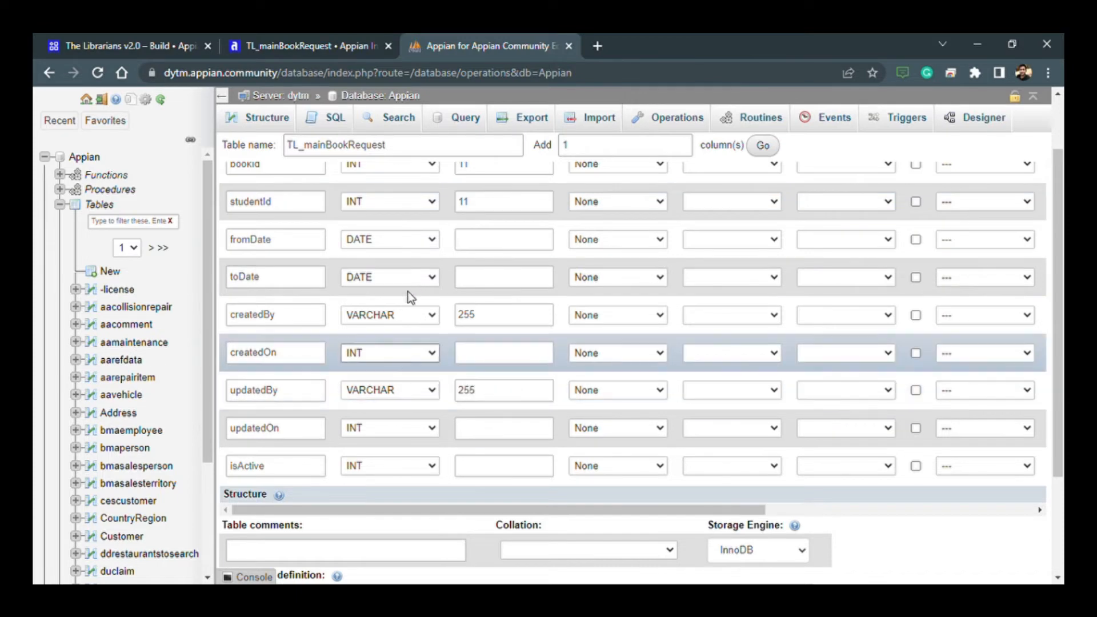
{"action": "left_click", "coordinate": [401, 256]}
{"action": "left_click", "coordinate": [407, 429]}
{"action": "left_click", "coordinate": [404, 332]}
- Set the isActive column to type TINYINT with a length of 1
{"action": "left_click", "coordinate": [403, 467]}
{"action": "left_click", "coordinate": [400, 285]}
{"action": "left_click", "coordinate": [477, 470]}
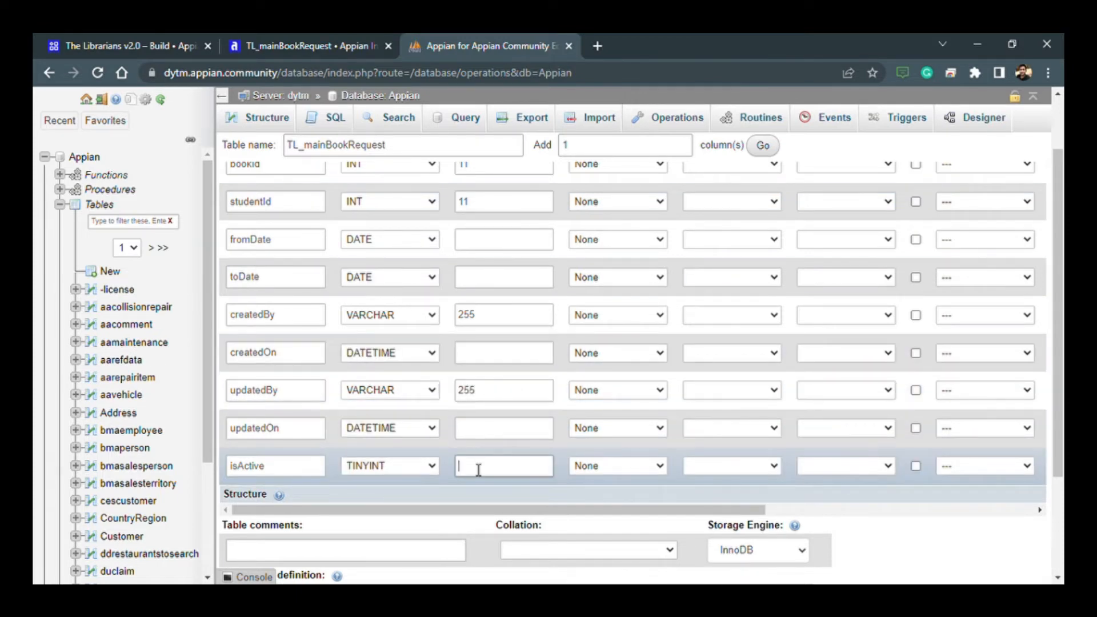
{"action": "type", "text": "1"}
- Make requestId the PRIMARY index of the table and enable auto-increment for it
{"action": "scroll", "coordinate": [492, 429], "scroll_direction": "up", "scroll_amount": 2}
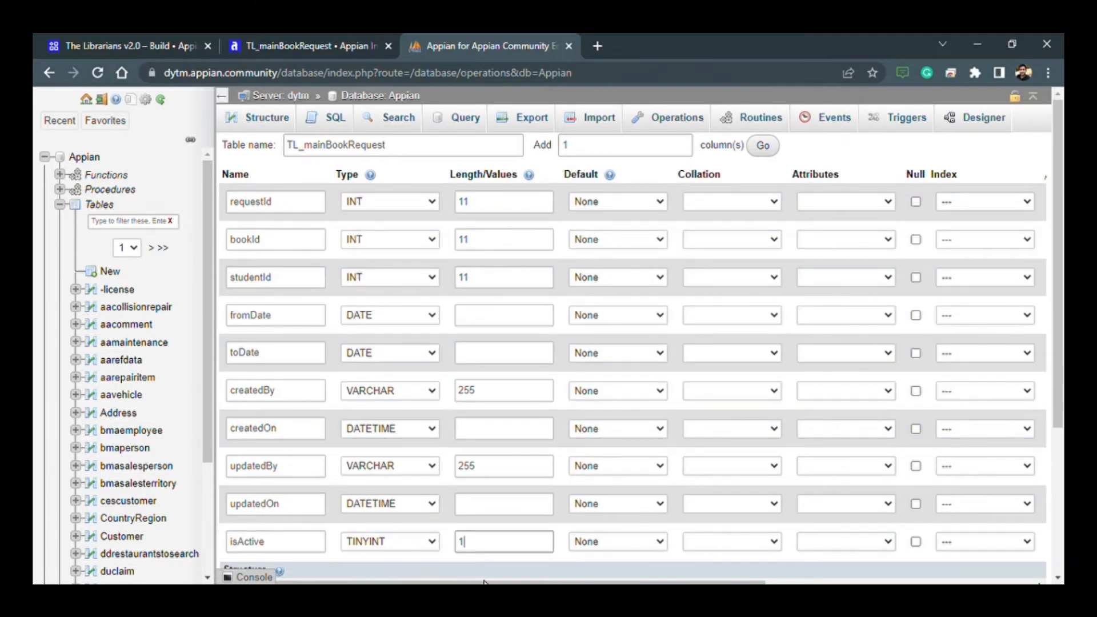
{"action": "scroll", "coordinate": [651, 447], "scroll_direction": "down", "scroll_amount": 4}
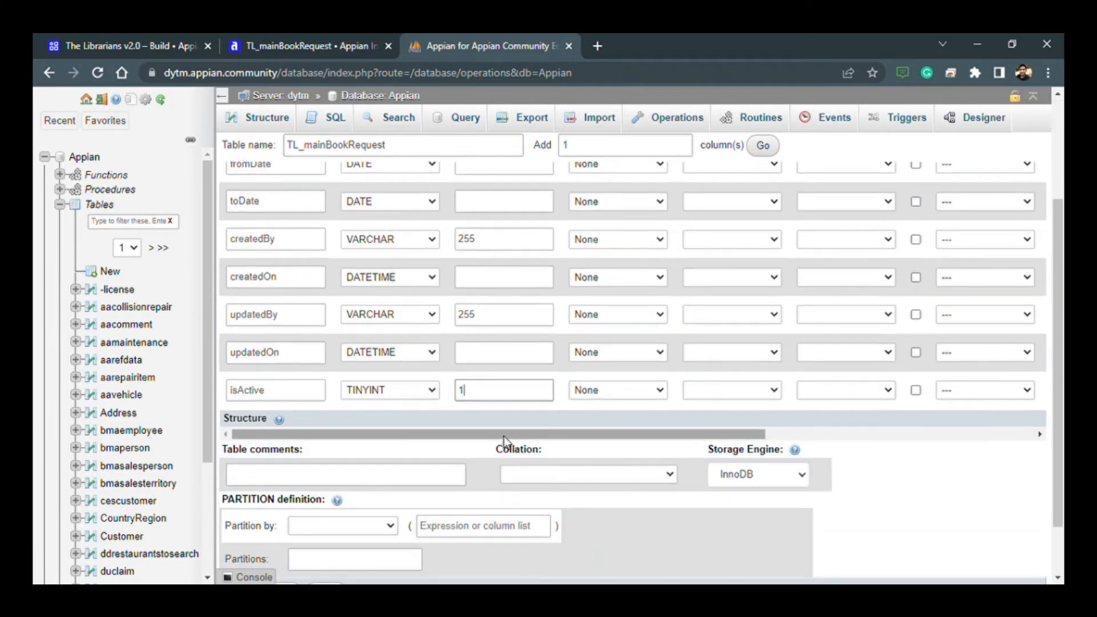
{"action": "left_click_drag", "start_coordinate": [505, 441], "coordinate": [847, 448]}
{"action": "scroll", "coordinate": [739, 514], "scroll_direction": "up", "scroll_amount": 4}
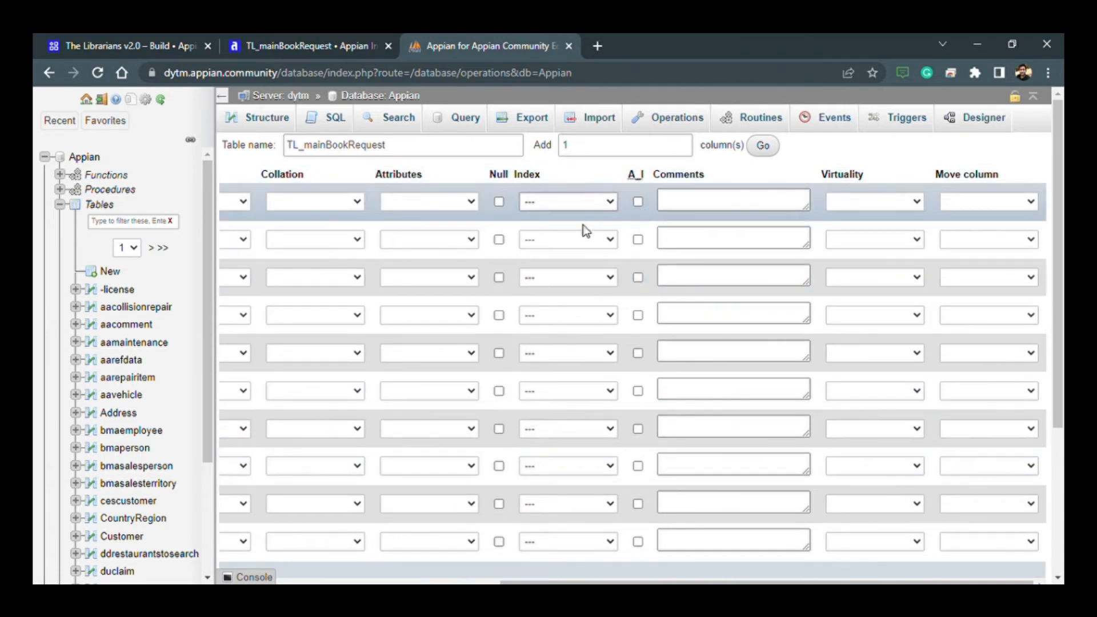
{"action": "left_click", "coordinate": [569, 229]}
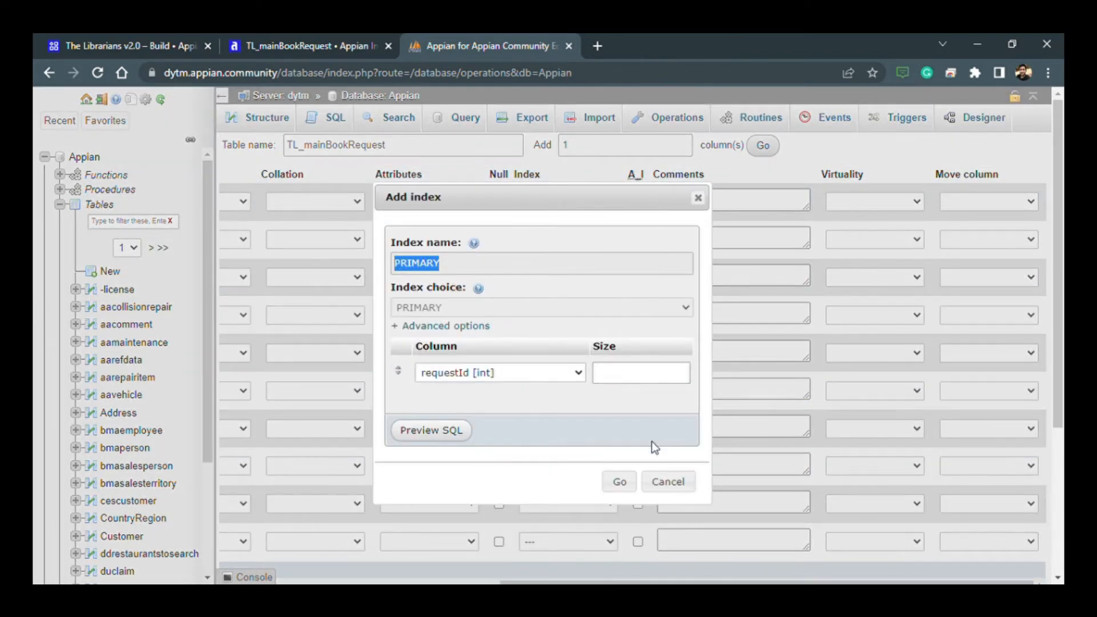
{"action": "left_click", "coordinate": [621, 481]}
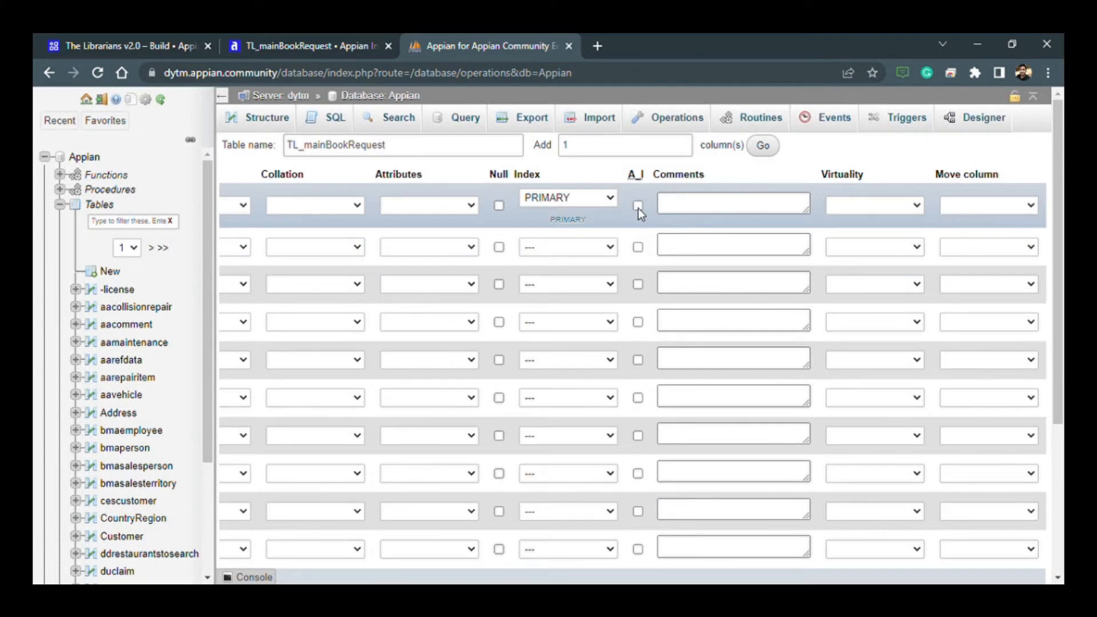
{"action": "left_click", "coordinate": [638, 207]}
- Allow null values for the updatedBy, updatedOn and isActive columns
{"action": "scroll", "coordinate": [543, 470], "scroll_direction": "down", "scroll_amount": 1}
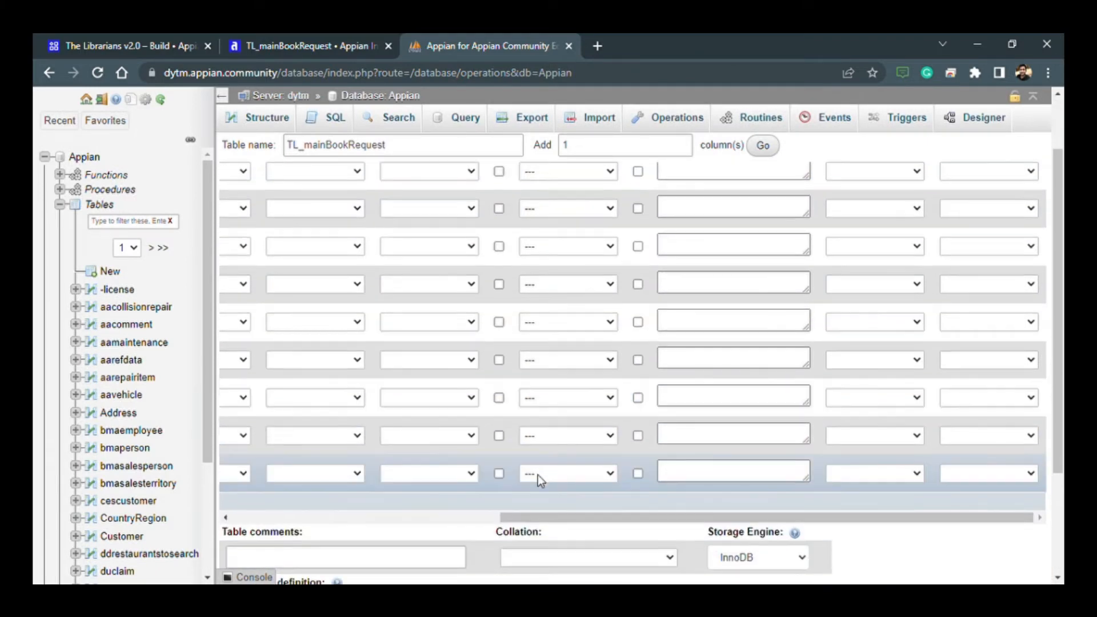
{"action": "left_click_drag", "start_coordinate": [520, 517], "coordinate": [435, 517]}
{"action": "scroll", "coordinate": [498, 494], "scroll_direction": "up", "scroll_amount": 1}
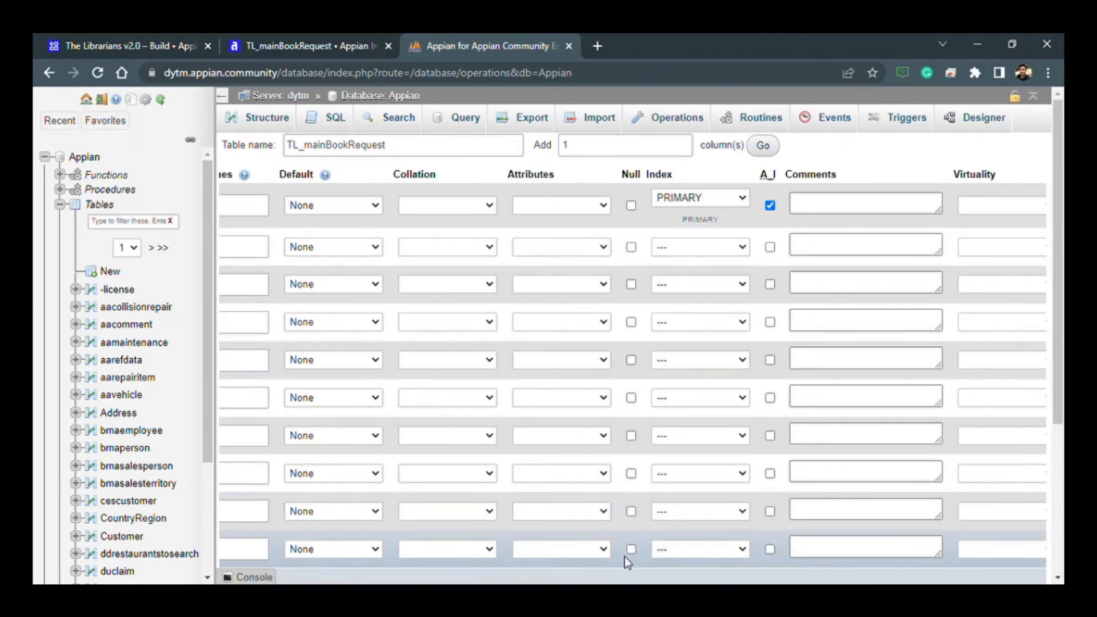
{"action": "scroll", "coordinate": [625, 538], "scroll_direction": "down", "scroll_amount": 1}
{"action": "left_click_drag", "start_coordinate": [615, 517], "coordinate": [423, 519]}
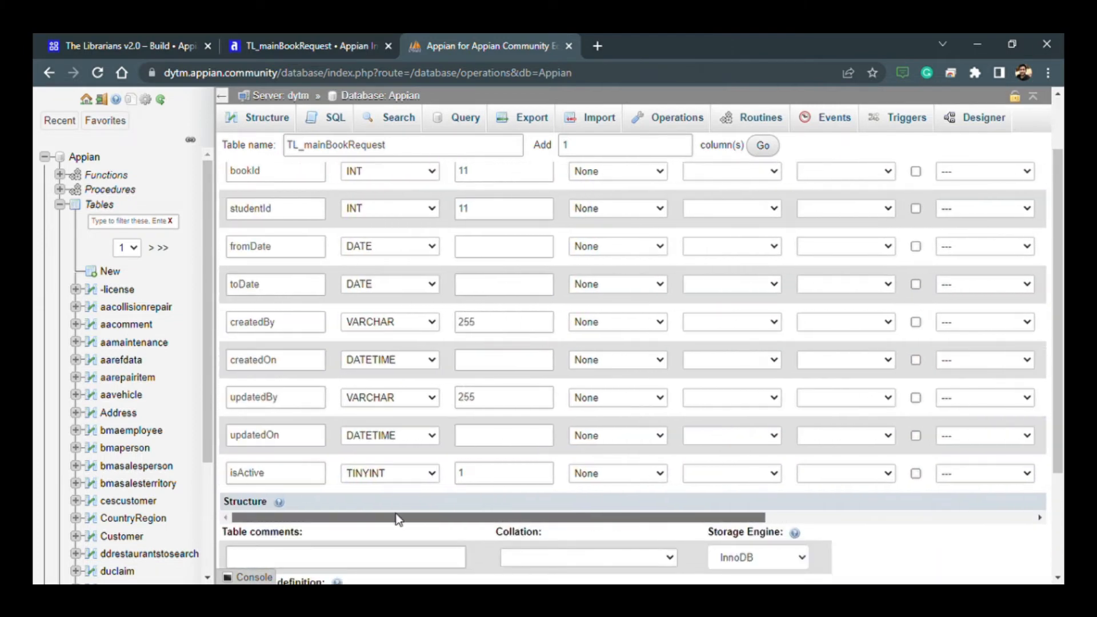
{"action": "scroll", "coordinate": [842, 470], "scroll_direction": "up", "scroll_amount": 1}
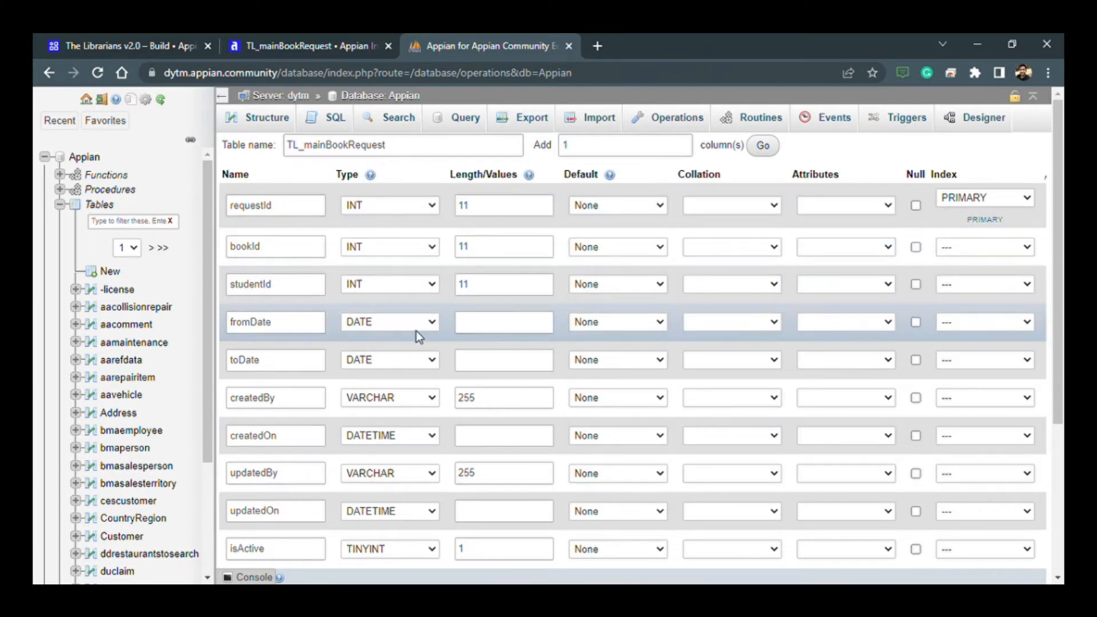
{"action": "scroll", "coordinate": [416, 330], "scroll_direction": "down", "scroll_amount": 1}
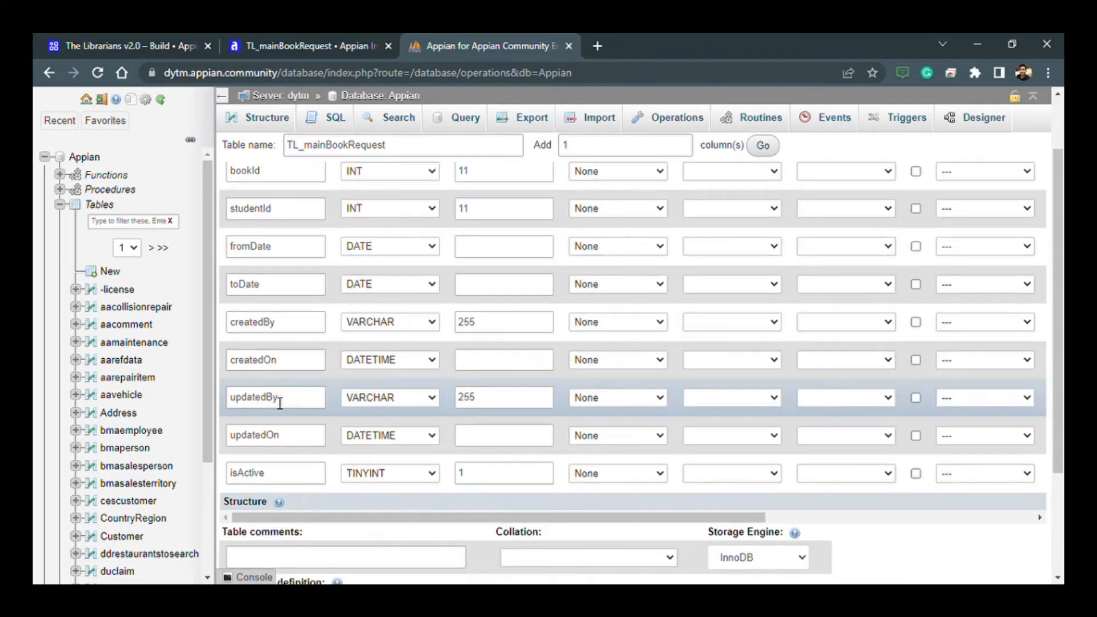
{"action": "left_click", "coordinate": [916, 398]}
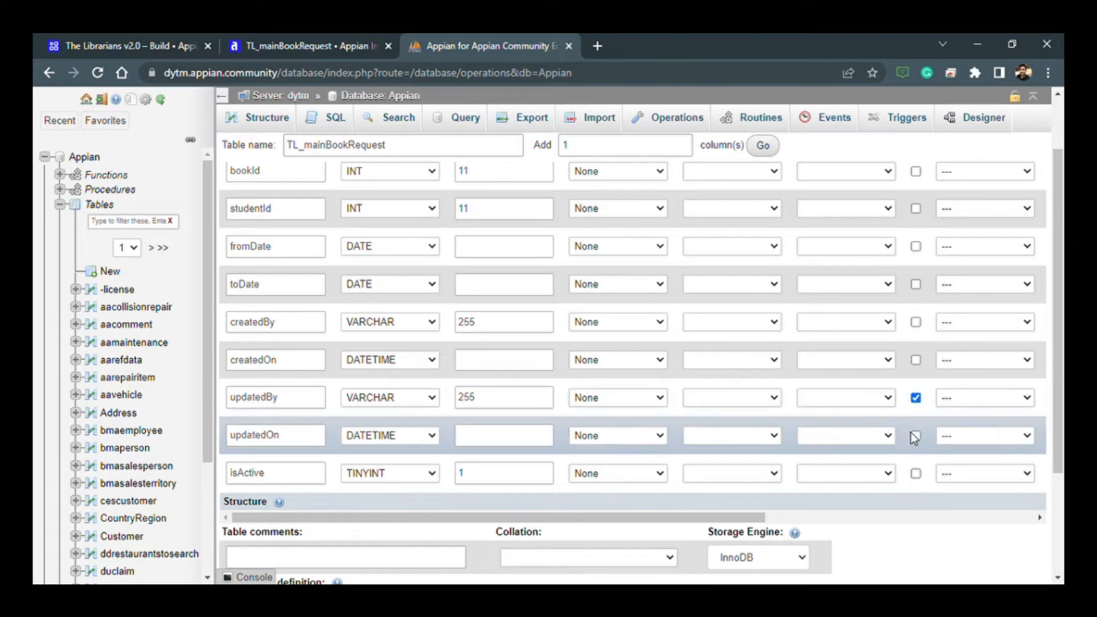
{"action": "left_click", "coordinate": [914, 434]}
{"action": "scroll", "coordinate": [292, 383], "scroll_direction": "up", "scroll_amount": 2}
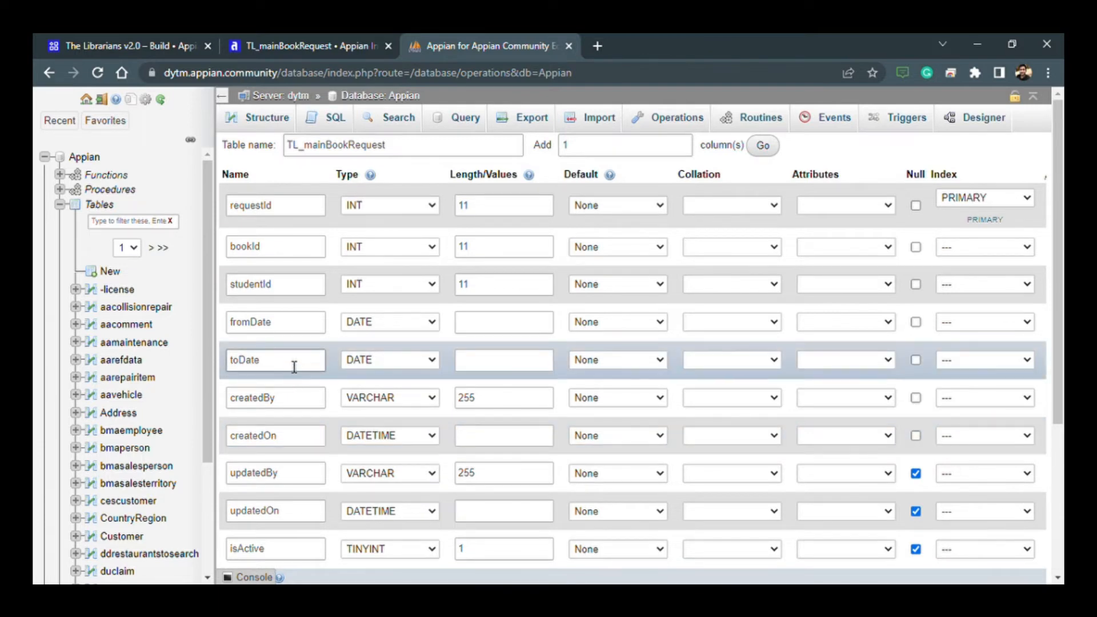
- Review the column definitions and save the TL_mainBookRequest table
{"action": "scroll", "coordinate": [306, 371], "scroll_direction": "down", "scroll_amount": 3}
{"action": "scroll", "coordinate": [307, 373], "scroll_direction": "up", "scroll_amount": 3}
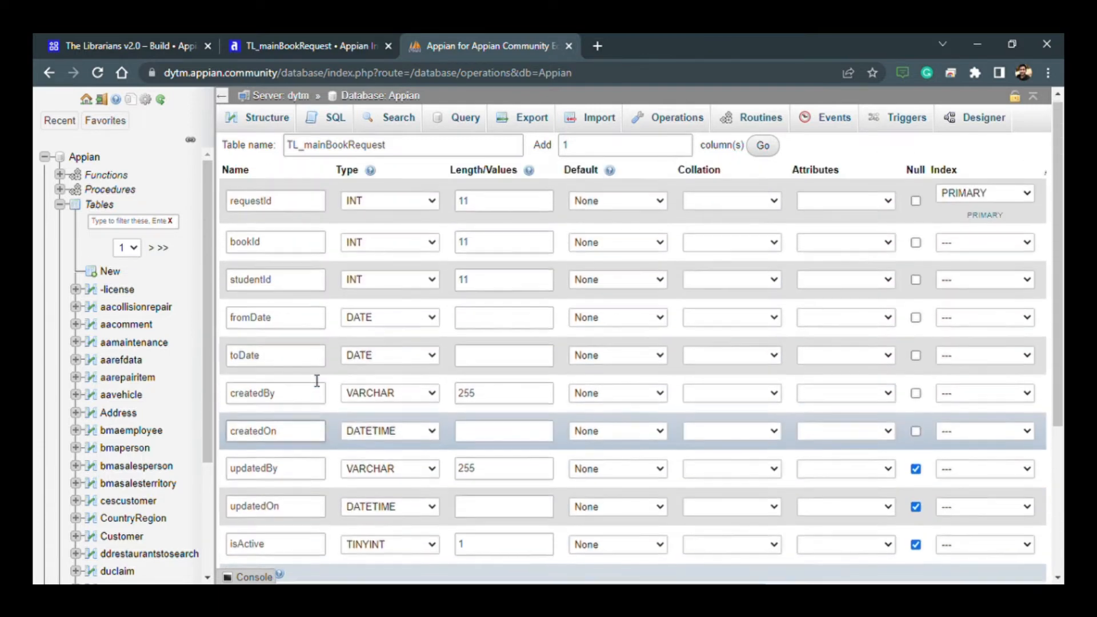
{"action": "scroll", "coordinate": [575, 523], "scroll_direction": "down", "scroll_amount": 4}
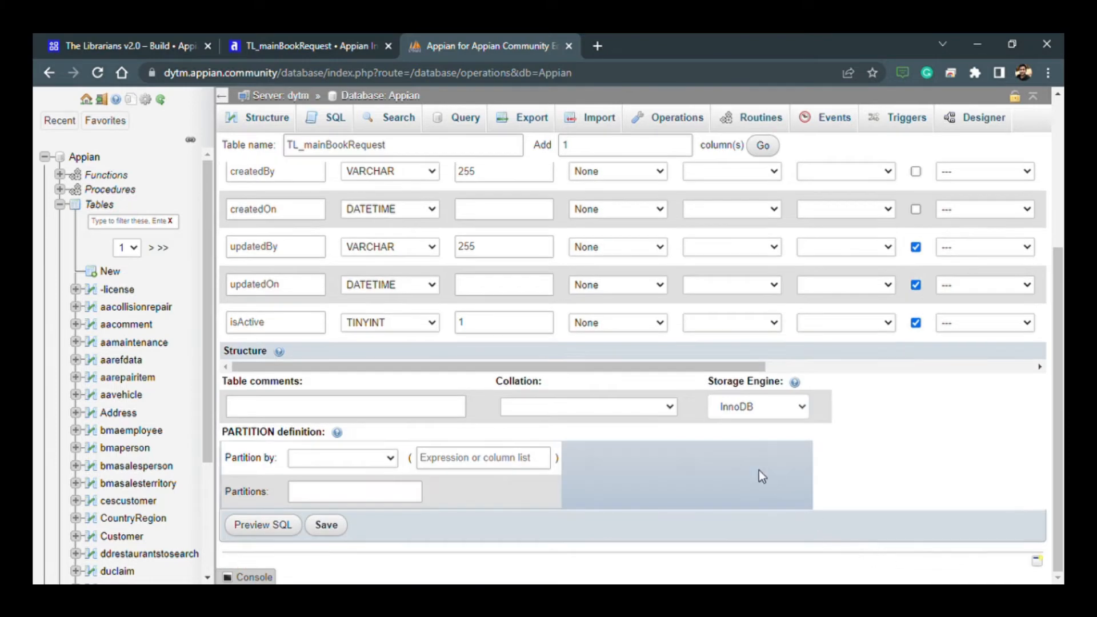
{"action": "scroll", "coordinate": [825, 380], "scroll_direction": "right", "scroll_amount": 3}
{"action": "scroll", "coordinate": [825, 380], "scroll_direction": "right", "scroll_amount": 3}
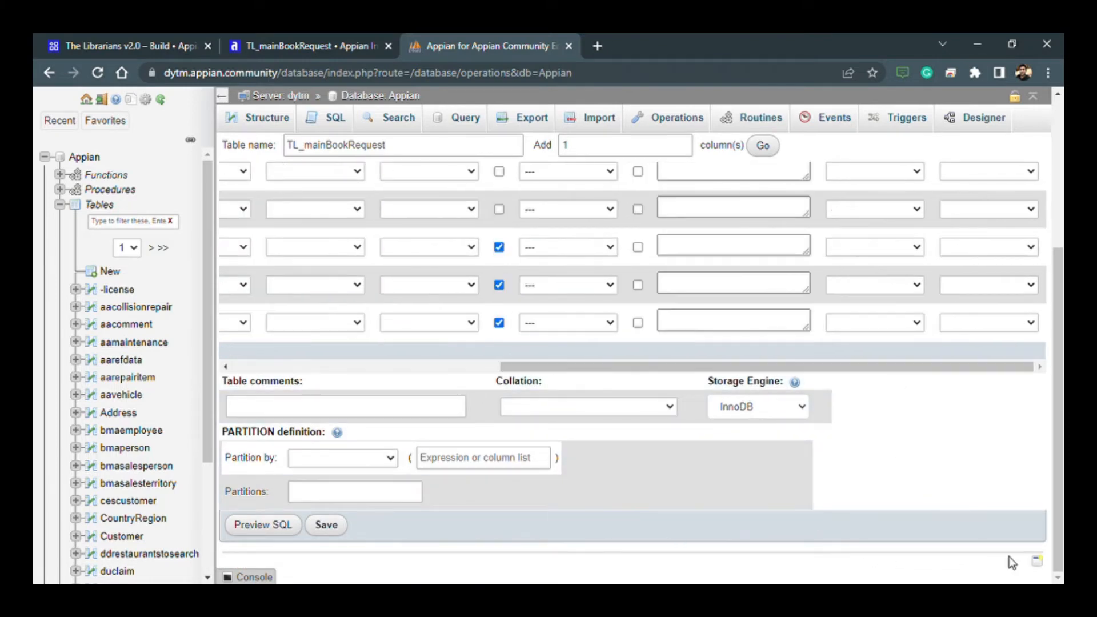
{"action": "left_click", "coordinate": [329, 525]}
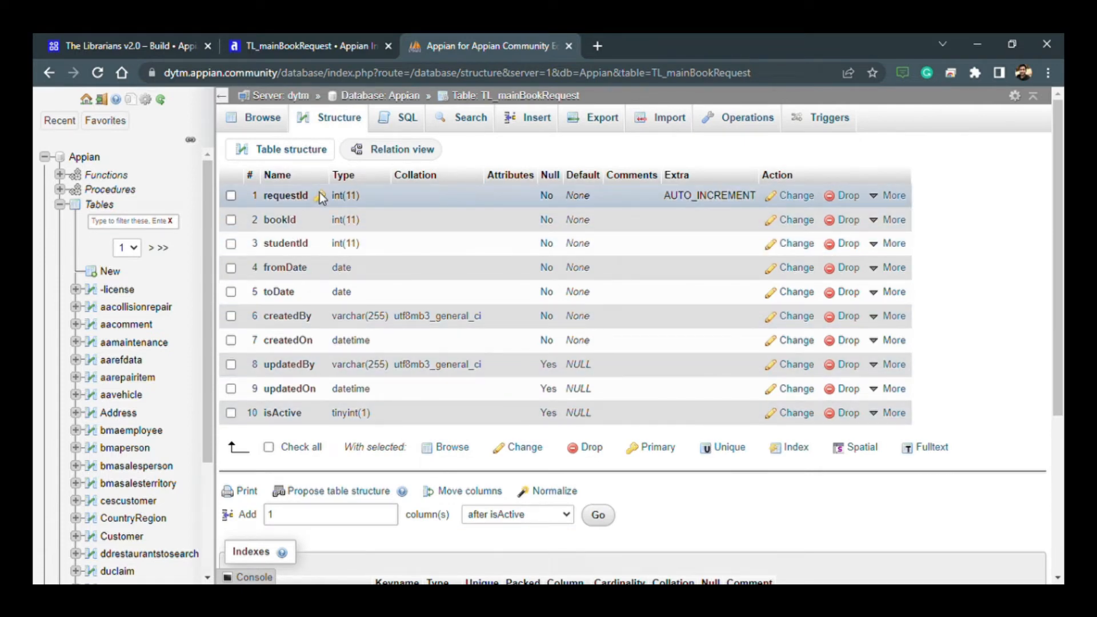
- Switch to the TL_mainBookRequest interface in Appian, apply the single-column form template and add a text field above the section
{"action": "left_click", "coordinate": [292, 45]}
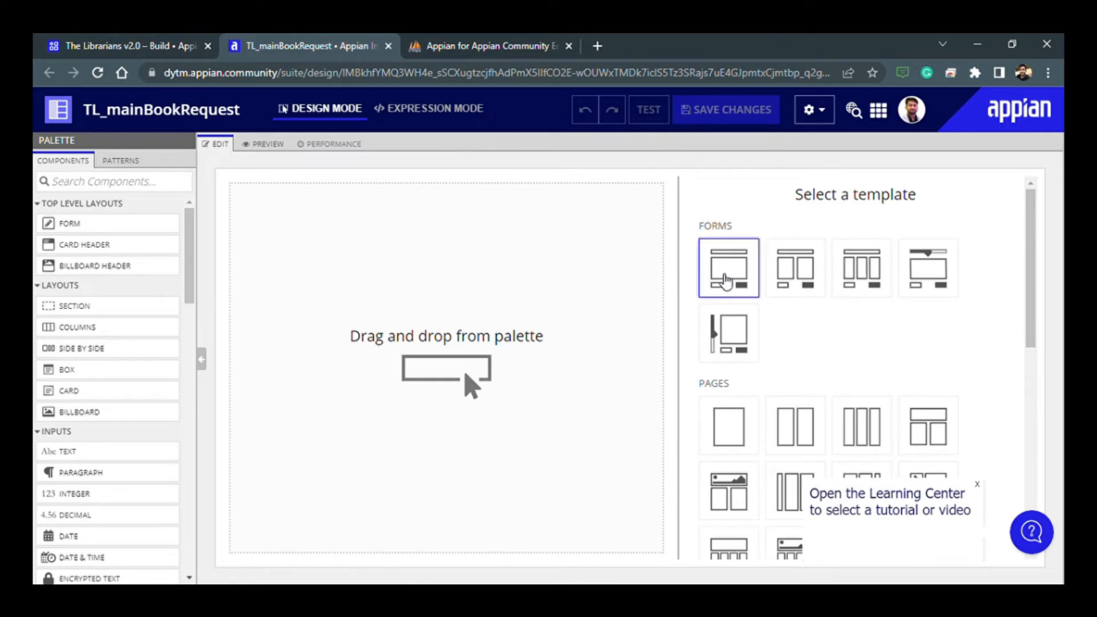
{"action": "left_click", "coordinate": [712, 286]}
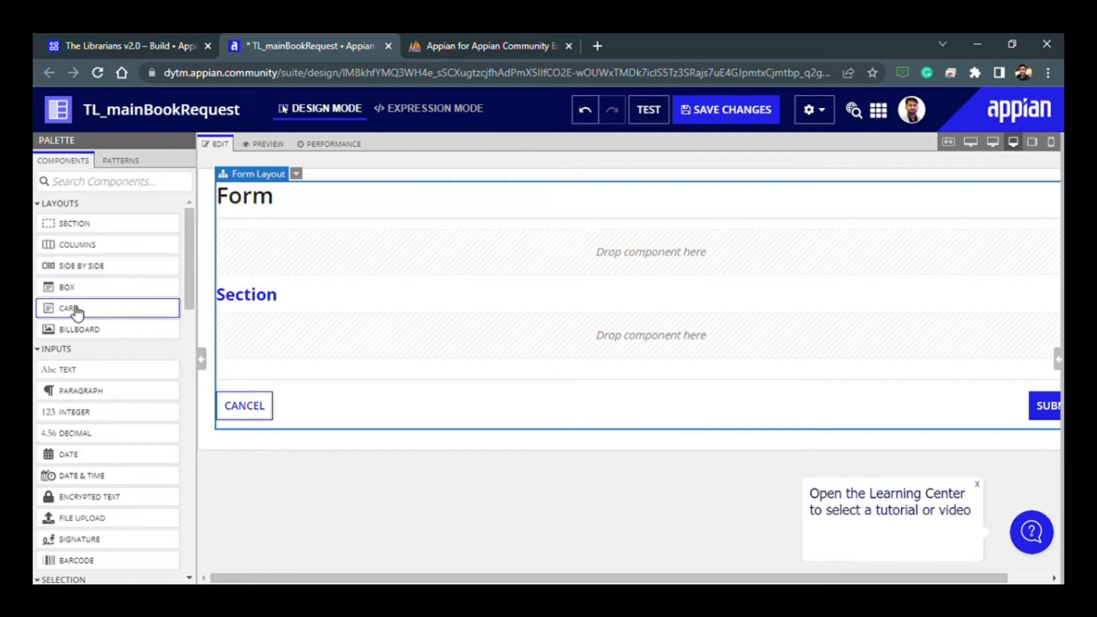
{"action": "left_click_drag", "start_coordinate": [72, 370], "coordinate": [286, 252]}
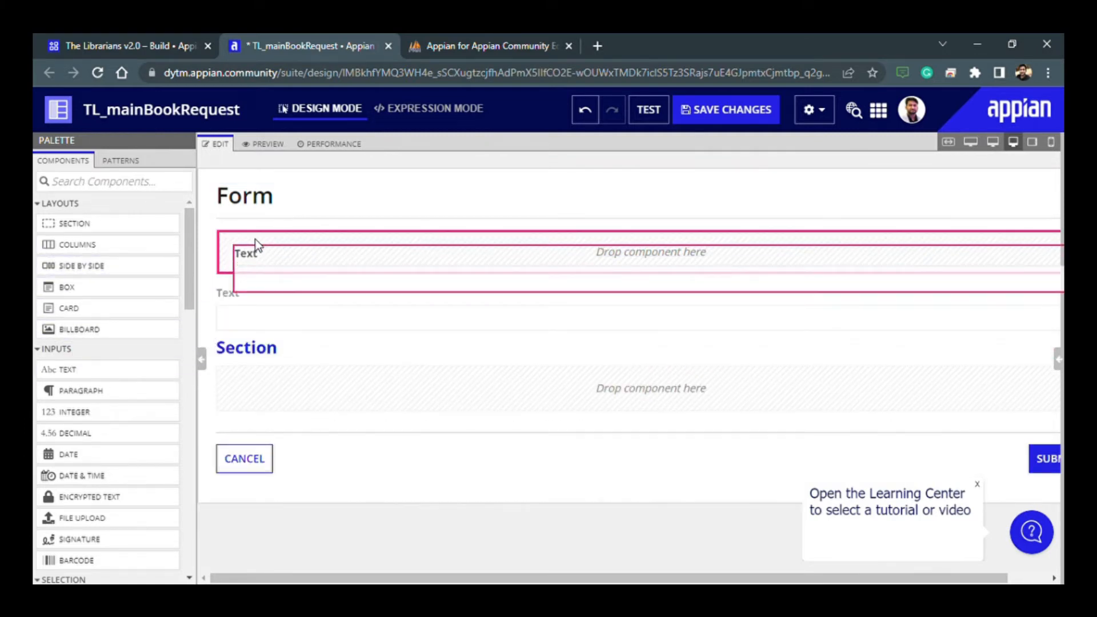
{"action": "left_click", "coordinate": [1059, 359]}
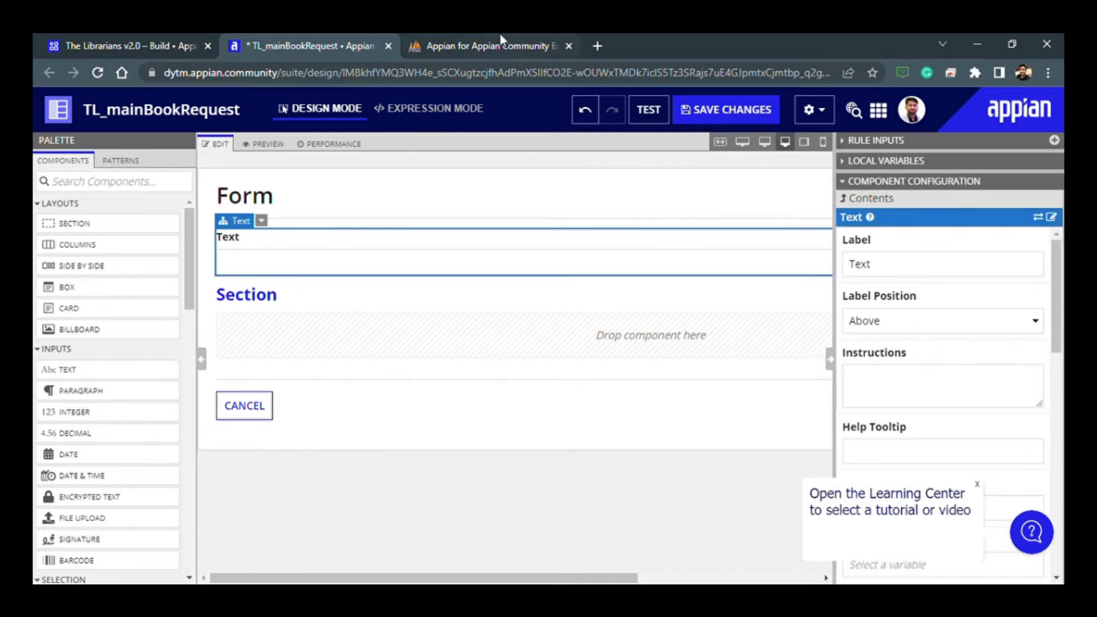
- Consult the table's columns in phpMyAdmin, and add a date field below the interface's text field with a columns layout between them
{"action": "left_click", "coordinate": [503, 45]}
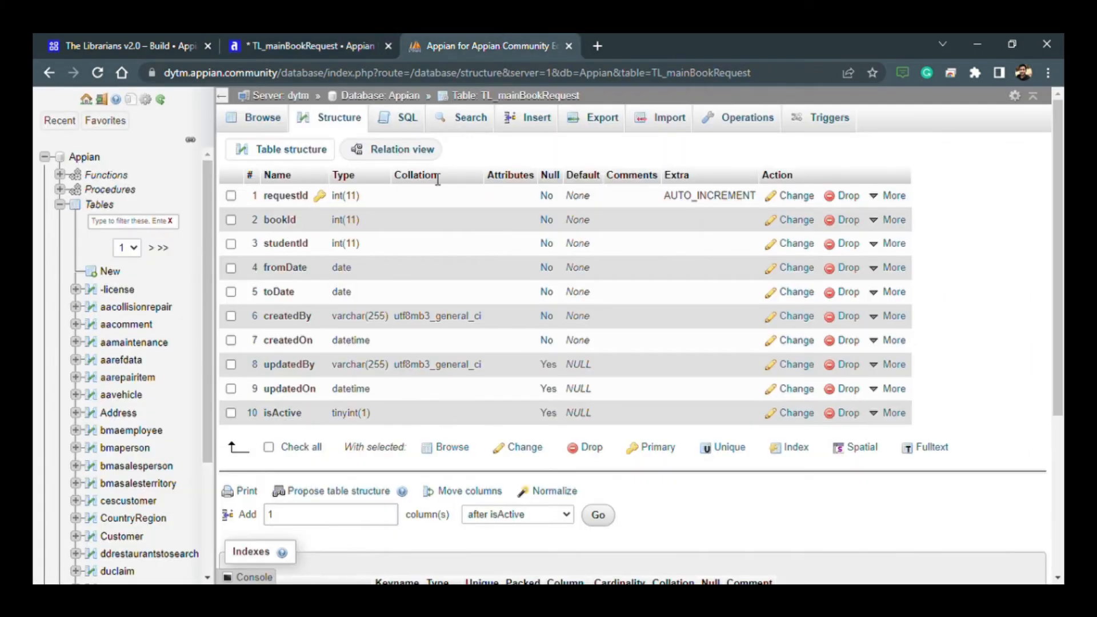
{"action": "left_click", "coordinate": [320, 45]}
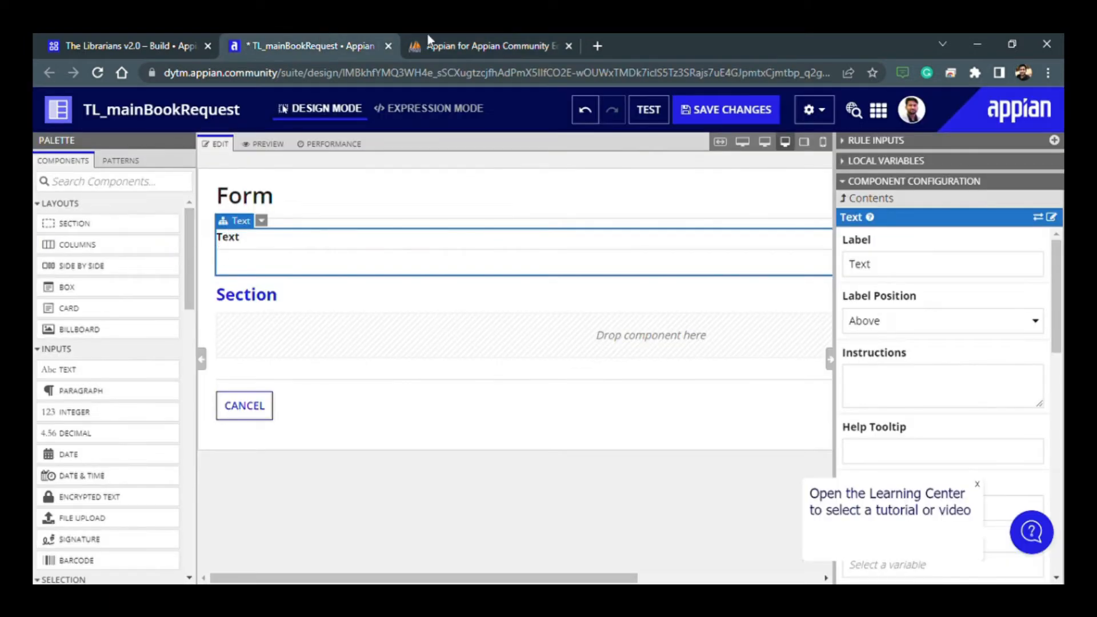
{"action": "left_click", "coordinate": [452, 42]}
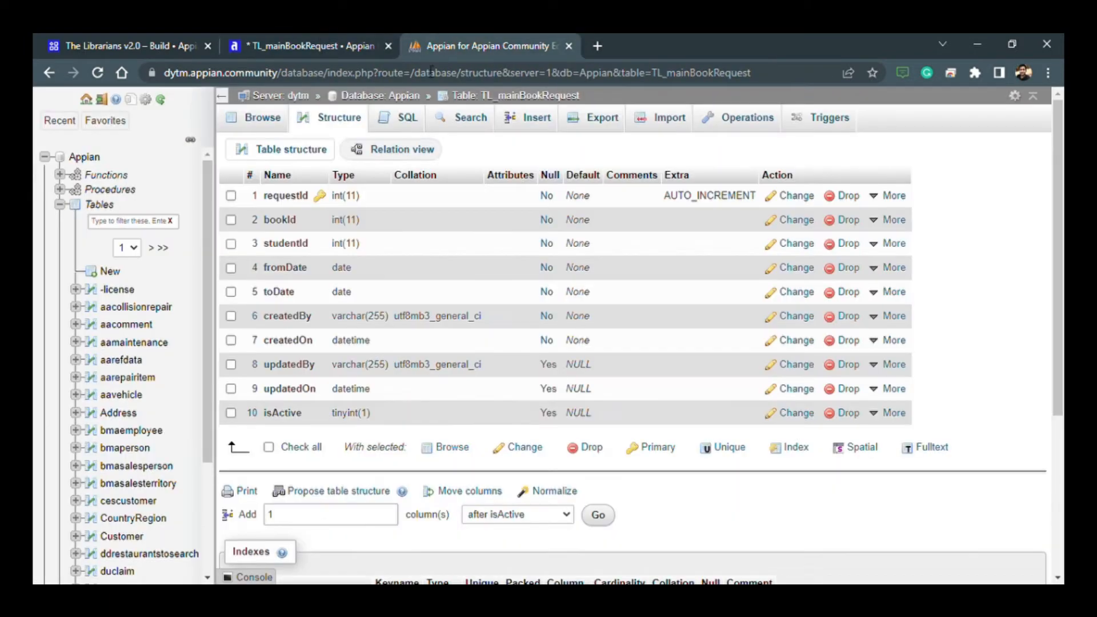
{"action": "left_click", "coordinate": [313, 35]}
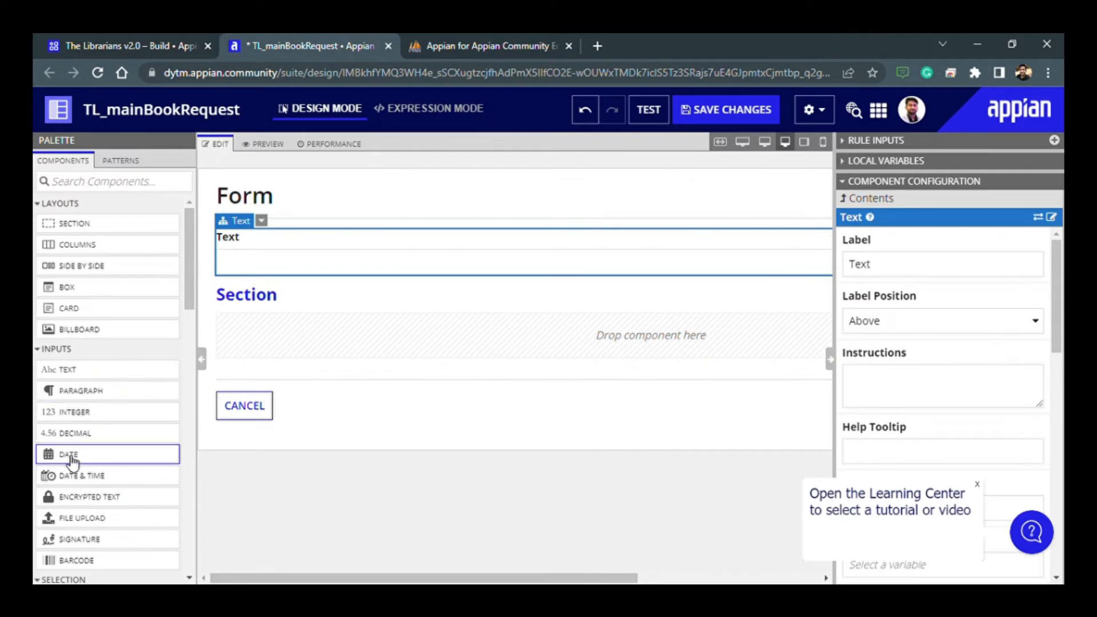
{"action": "left_click_drag", "start_coordinate": [72, 460], "coordinate": [275, 266]}
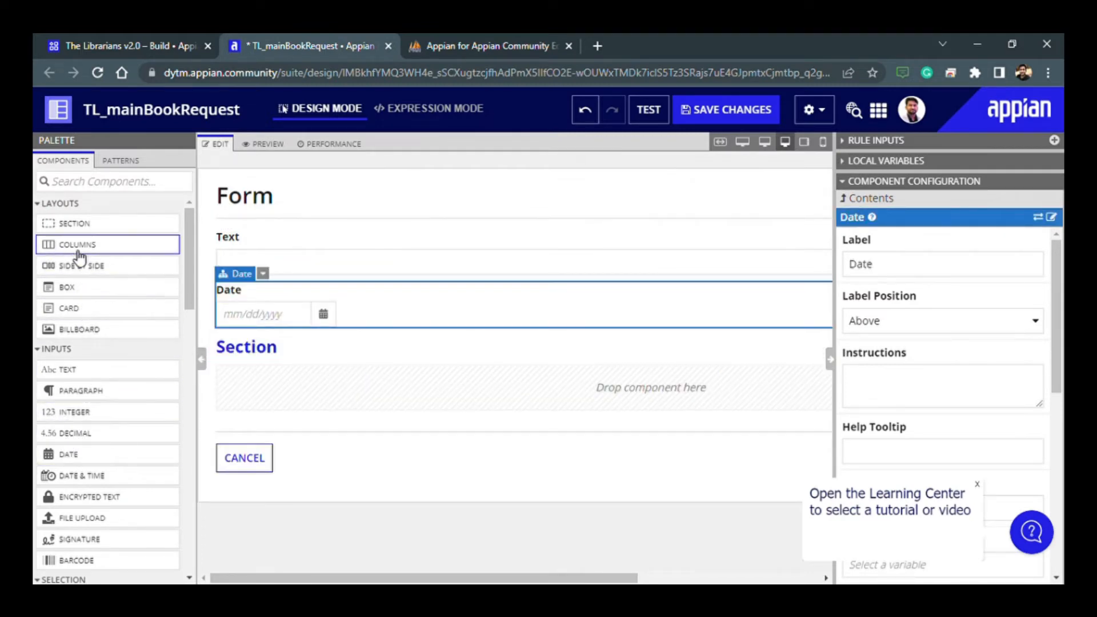
{"action": "left_click_drag", "start_coordinate": [78, 254], "coordinate": [263, 283]}
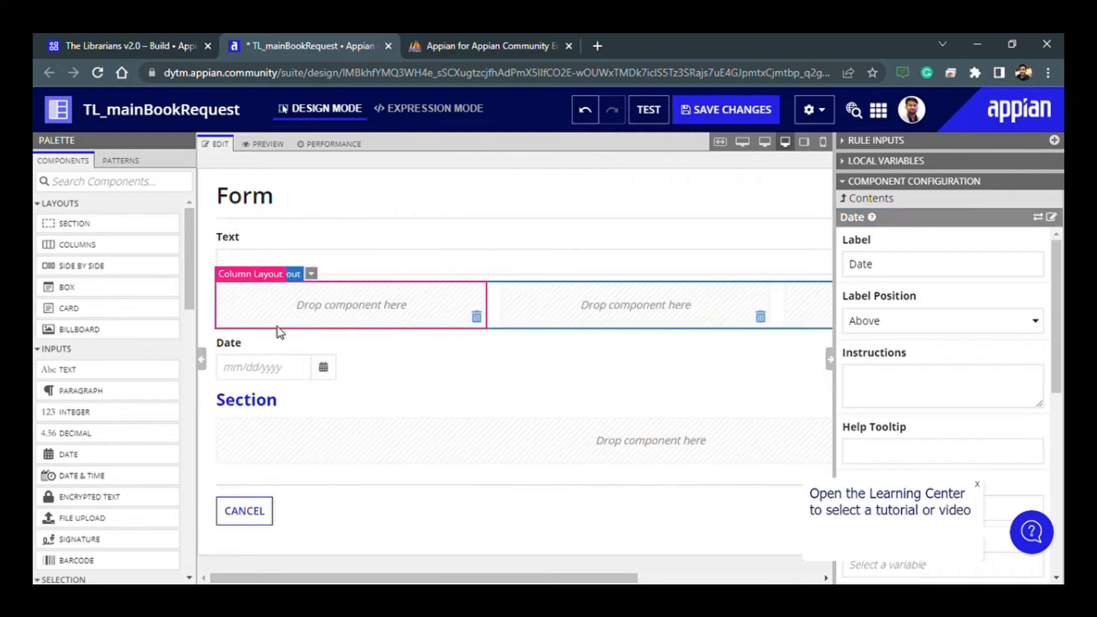
- Move the date field into the first column of the columns layout and add a second date field in the middle column
{"action": "left_click_drag", "start_coordinate": [234, 345], "coordinate": [240, 309]}
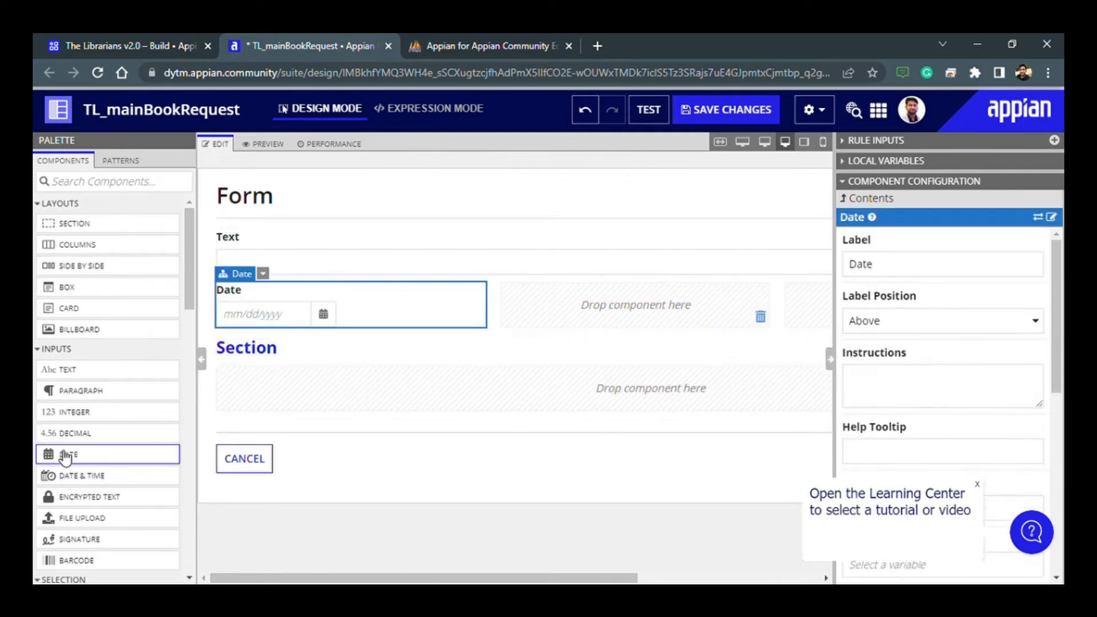
{"action": "left_click_drag", "start_coordinate": [64, 457], "coordinate": [557, 301]}
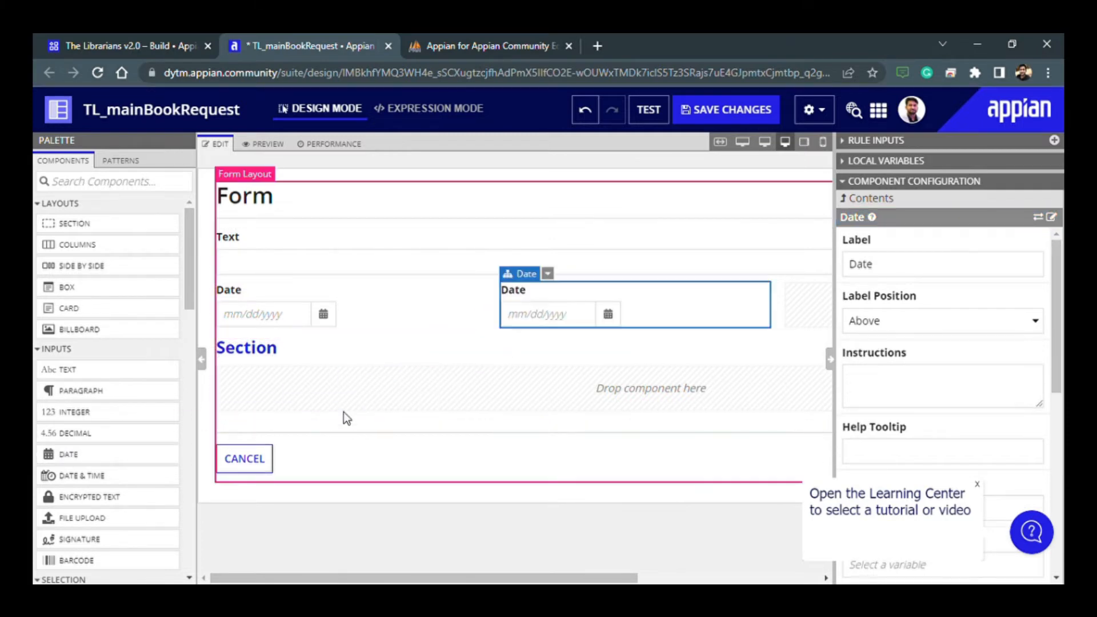
{"action": "mouse_move", "coordinate": [296, 578]}
{"action": "left_mouse_down"}
{"action": "mouse_move", "coordinate": [463, 579]}
{"action": "mouse_move", "coordinate": [297, 579]}
{"action": "left_mouse_up"}
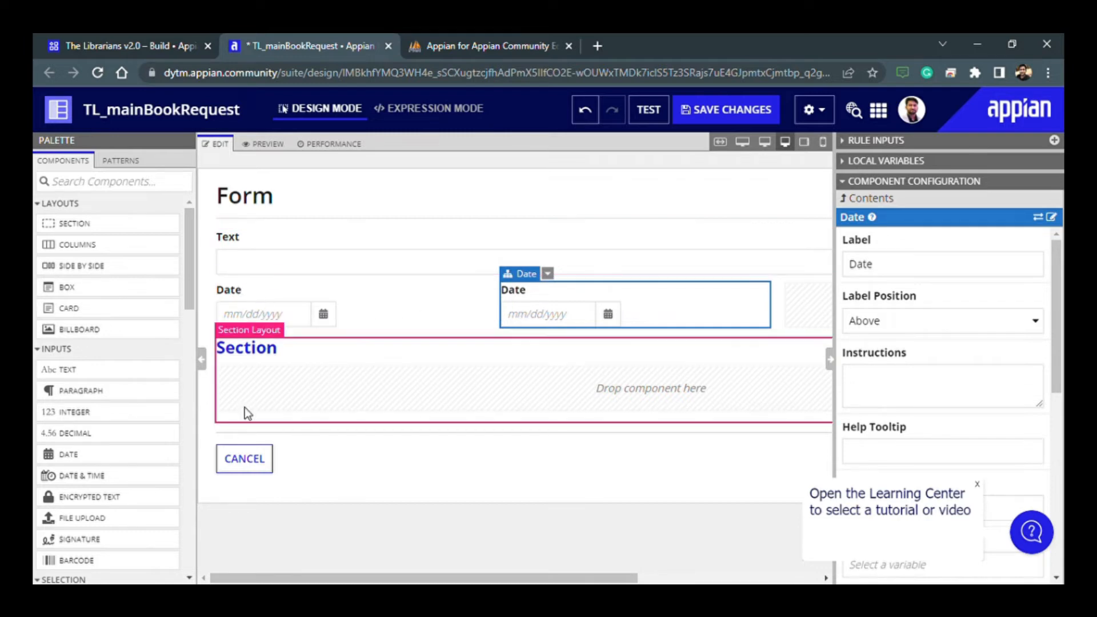
- Consult the table's columns in phpMyAdmin, and add a text field between the date columns and the section of the interface
{"action": "scroll", "coordinate": [152, 454], "scroll_direction": "down", "scroll_amount": 3}
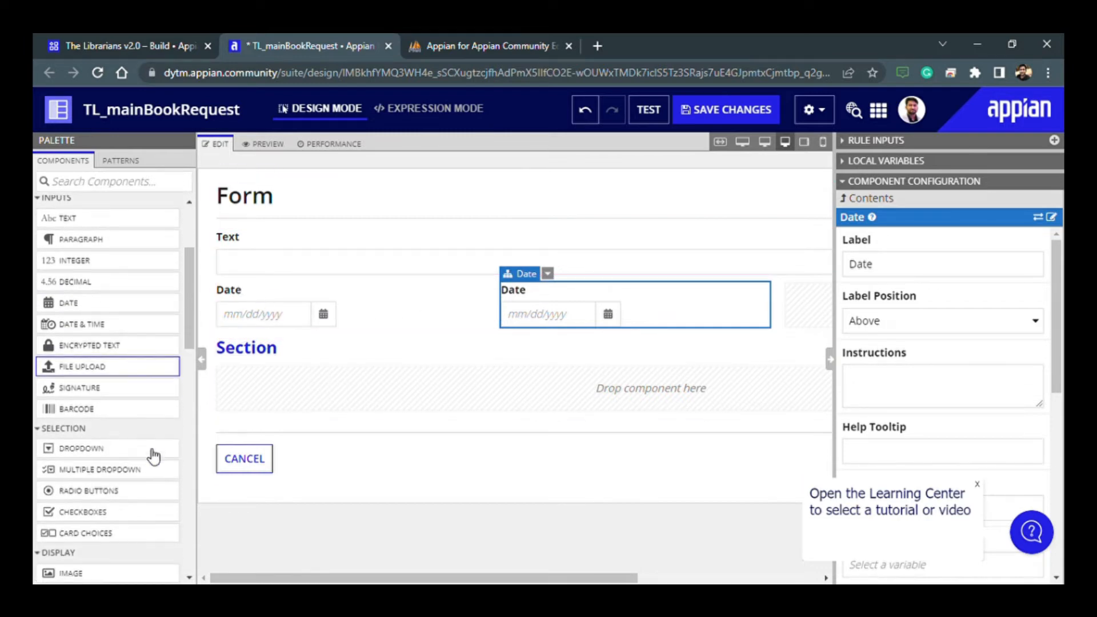
{"action": "left_click", "coordinate": [485, 46]}
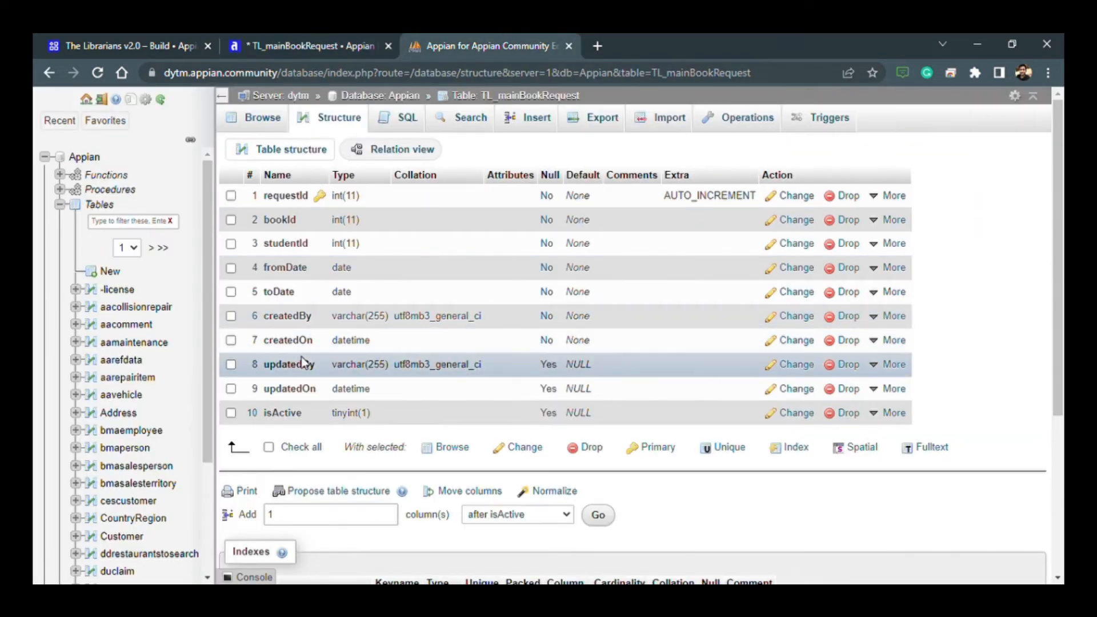
{"action": "left_click", "coordinate": [331, 40]}
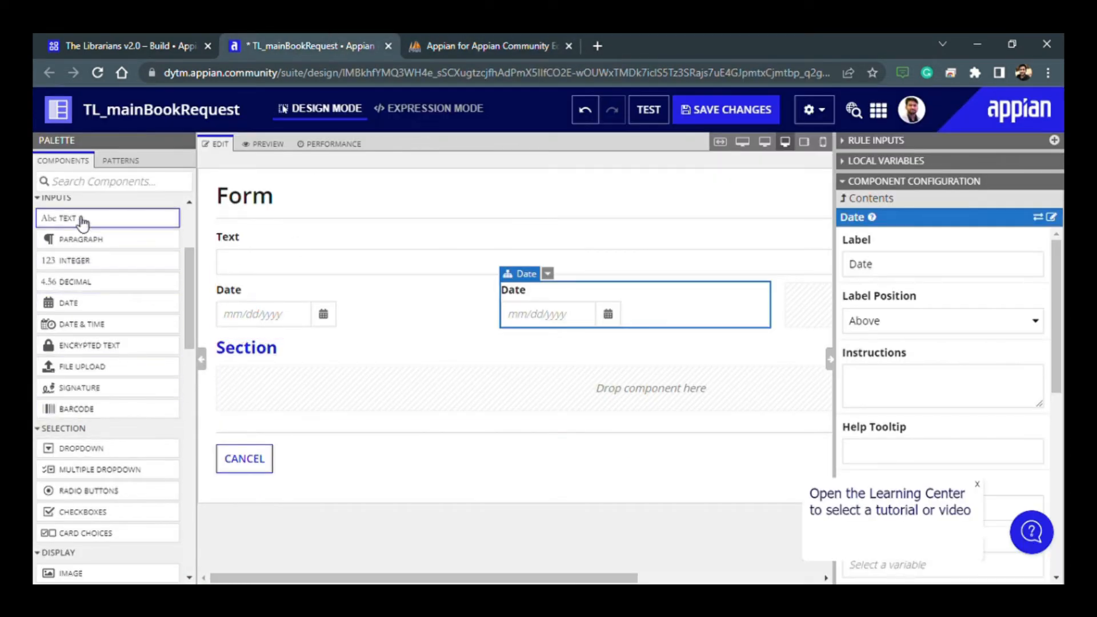
{"action": "left_click_drag", "start_coordinate": [79, 218], "coordinate": [265, 334]}
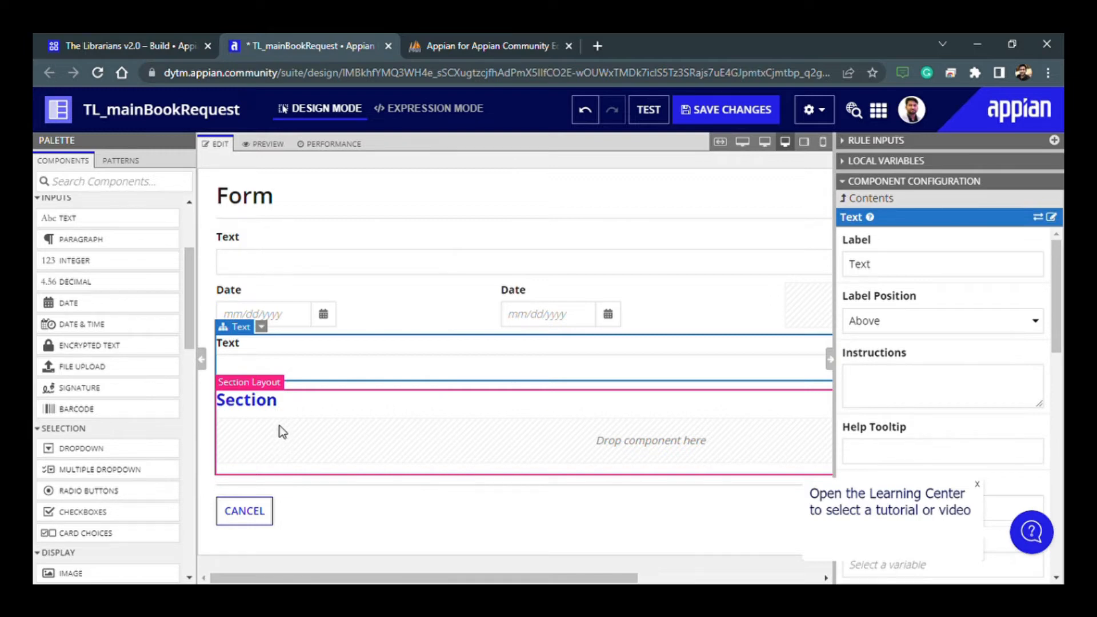
- Set the form layout's label to "Book Request form" in the interface expression
{"action": "left_click", "coordinate": [443, 115]}
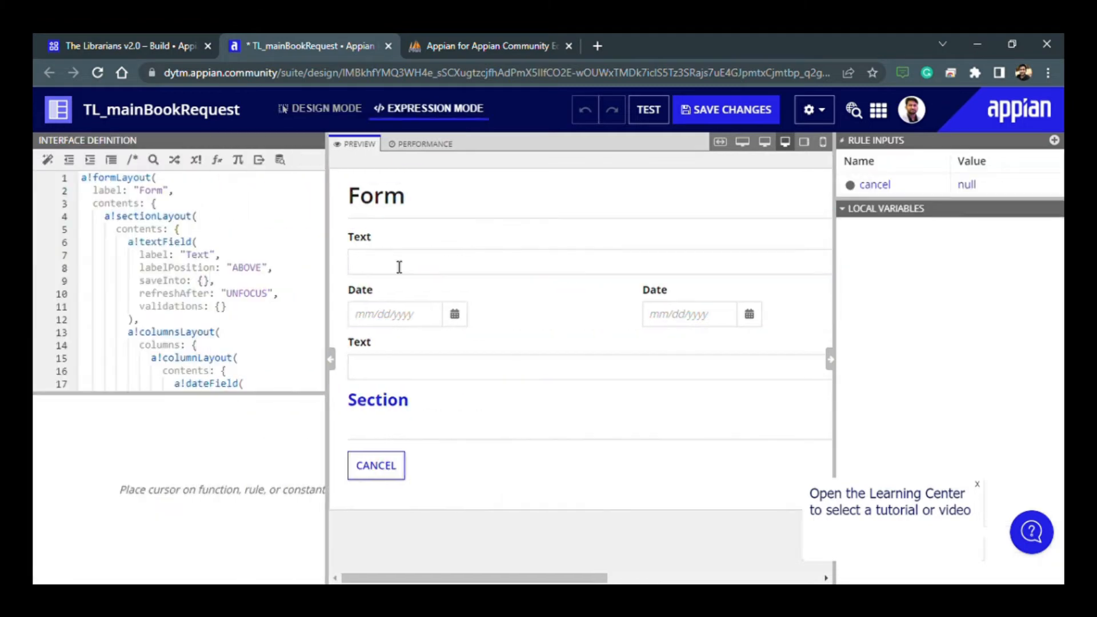
{"action": "double_click", "coordinate": [161, 192]}
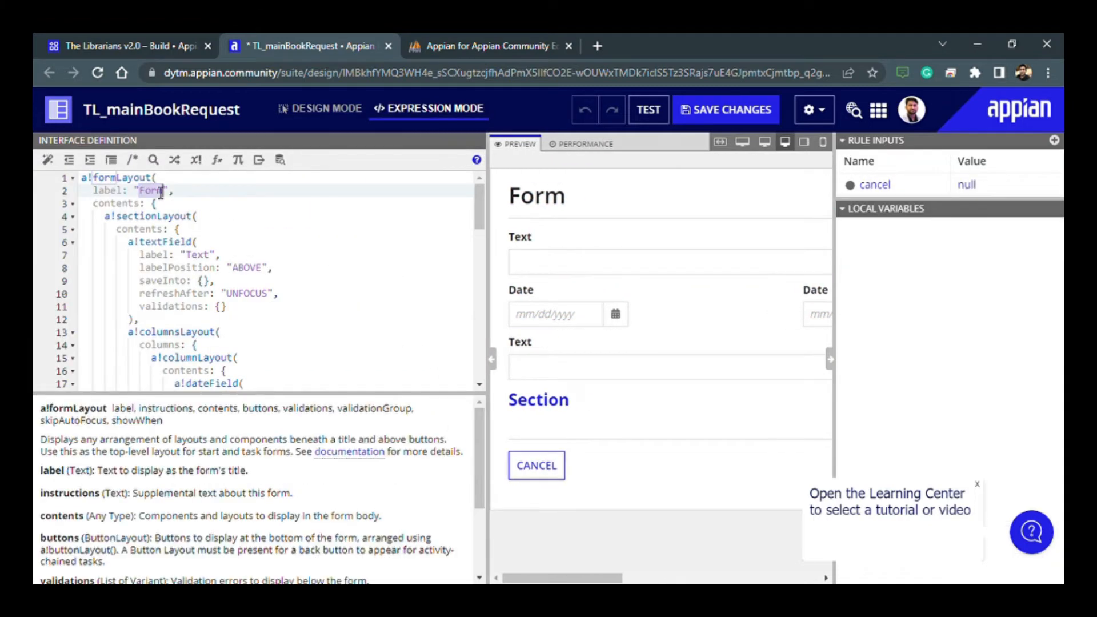
{"action": "type", "text": "book Request f"}
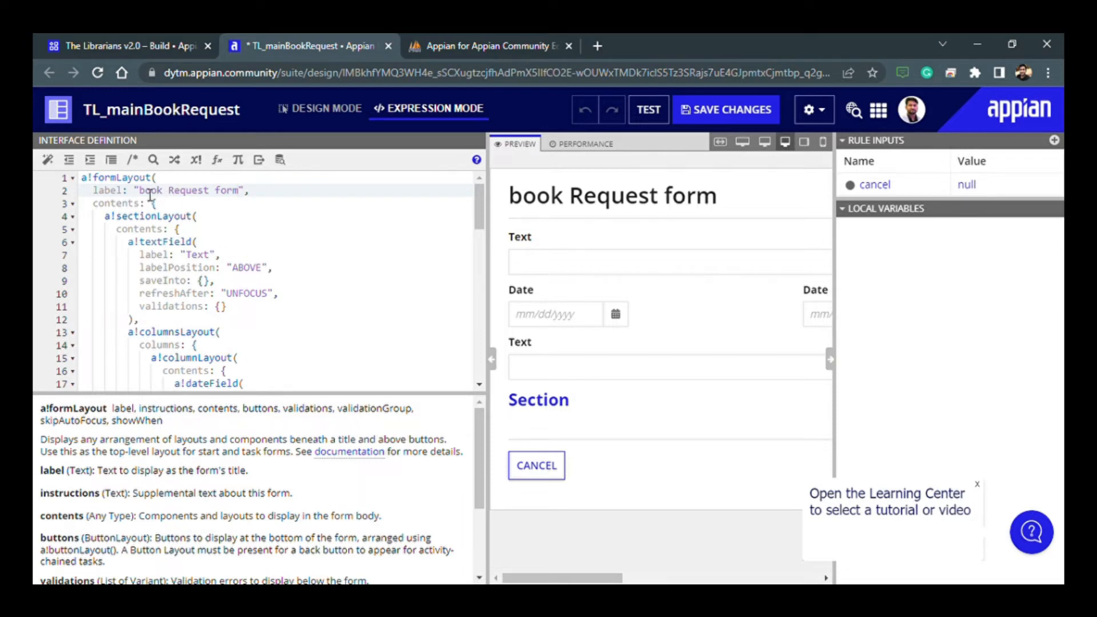
{"action": "key", "text": "BackSpace"}
{"action": "type", "text": "B"}
- Set the first text field's label to "Requestor Name" in the expression
{"action": "double_click", "coordinate": [201, 255]}
{"action": "type", "text": "Requesto"}
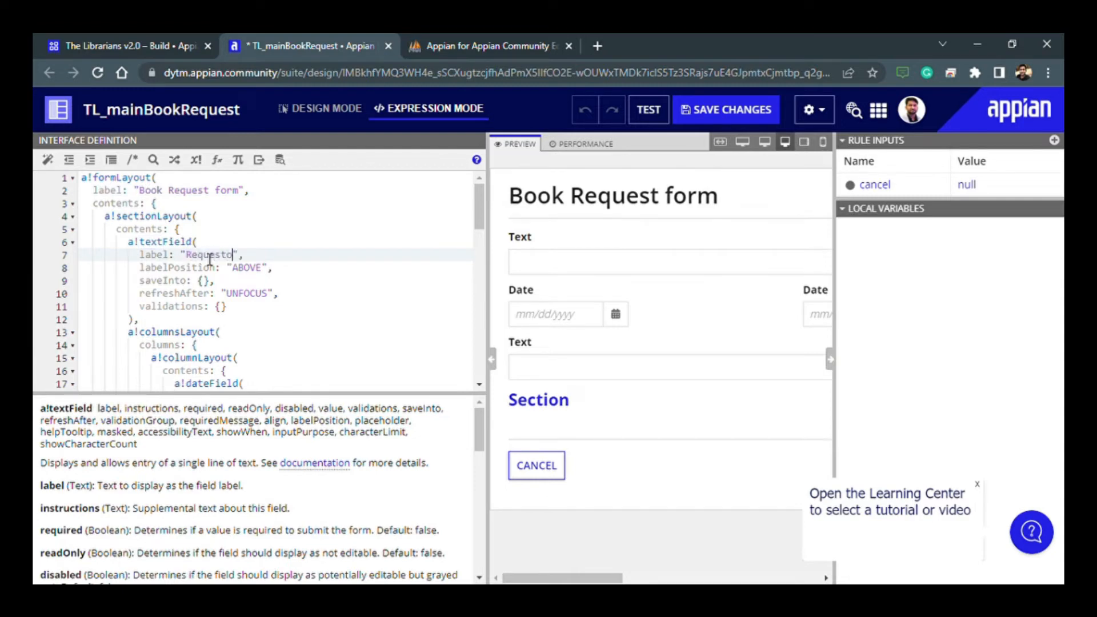
{"action": "type", "text": "r Name"}
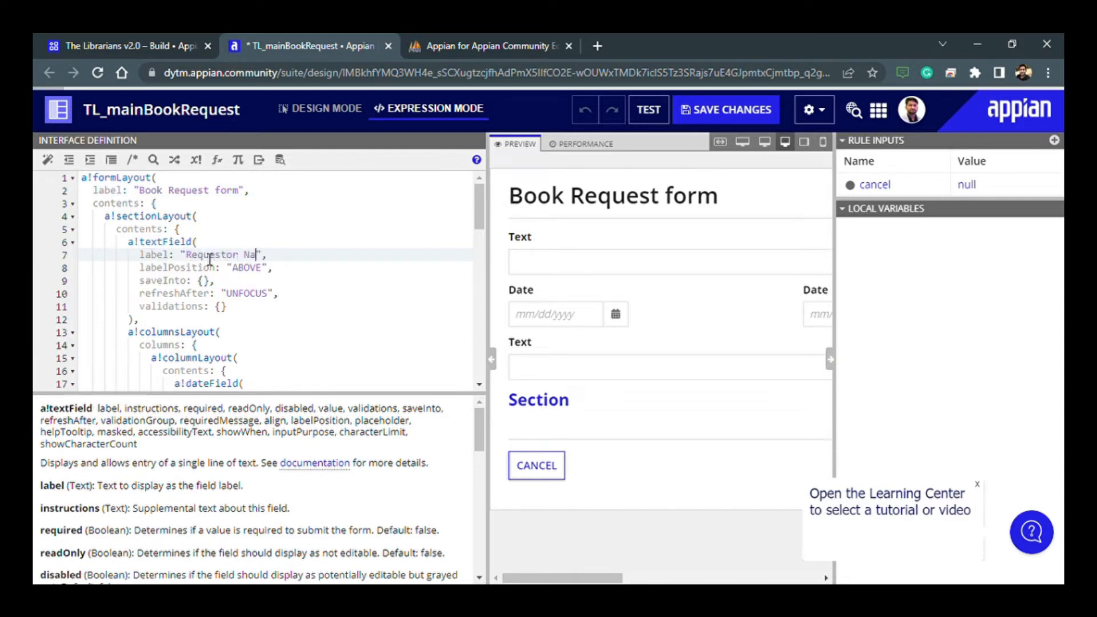
- Label the first date field "From Date" and the second one "To Date" in the expression
{"action": "scroll", "coordinate": [247, 284], "scroll_direction": "down", "scroll_amount": 2}
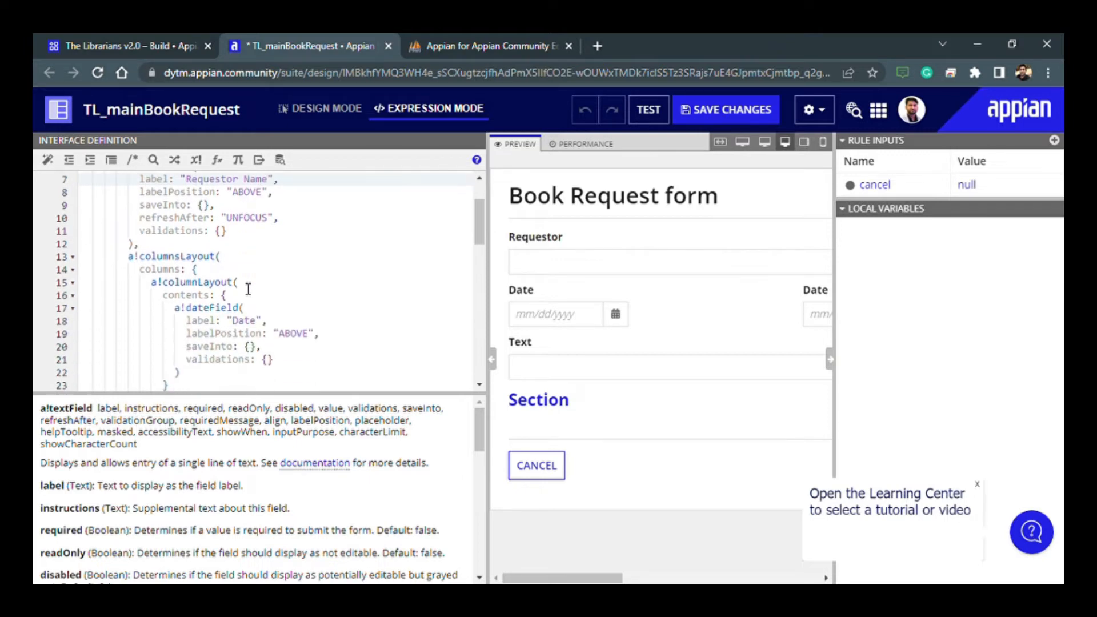
{"action": "scroll", "coordinate": [248, 289], "scroll_direction": "up", "scroll_amount": 2}
{"action": "scroll", "coordinate": [251, 296], "scroll_direction": "down", "scroll_amount": 2}
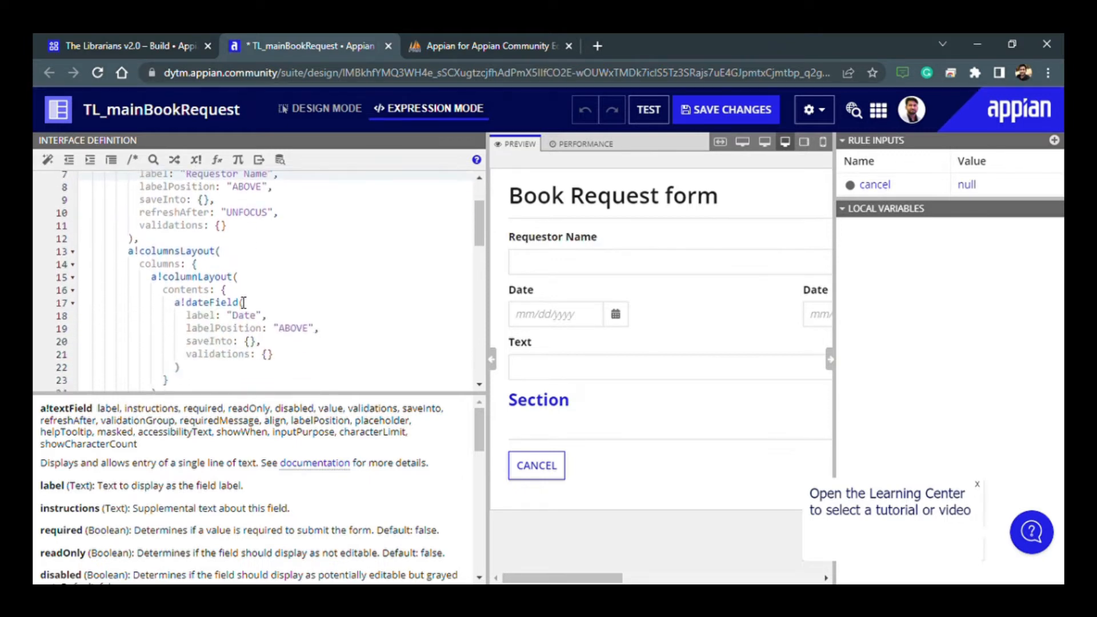
{"action": "scroll", "coordinate": [246, 268], "scroll_direction": "down", "scroll_amount": 2}
{"action": "left_click", "coordinate": [233, 245]}
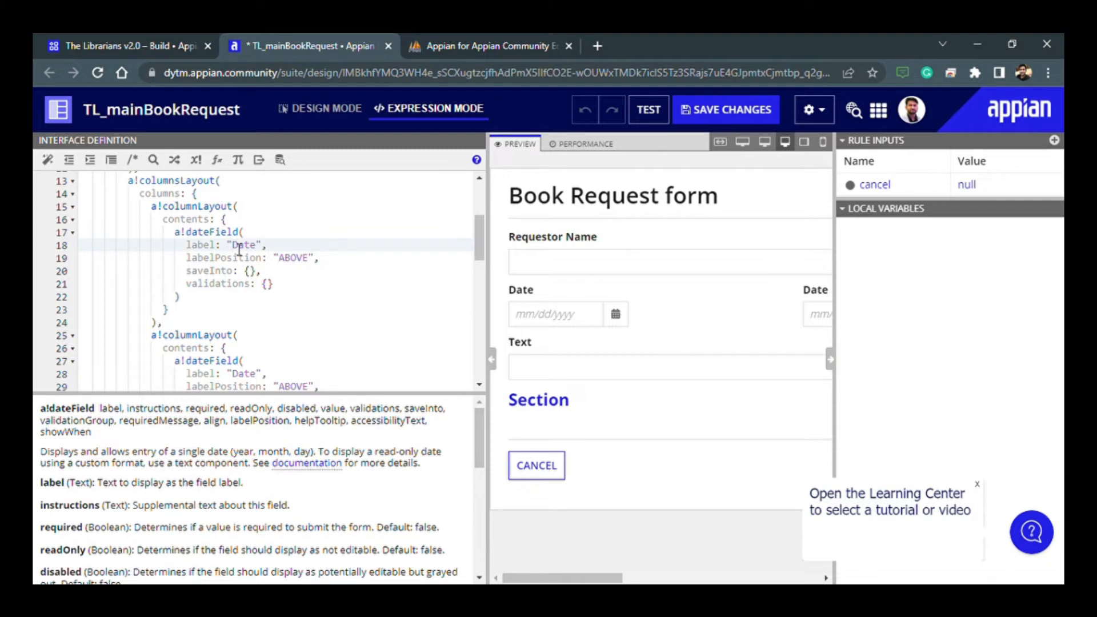
{"action": "type", "text": "From"}
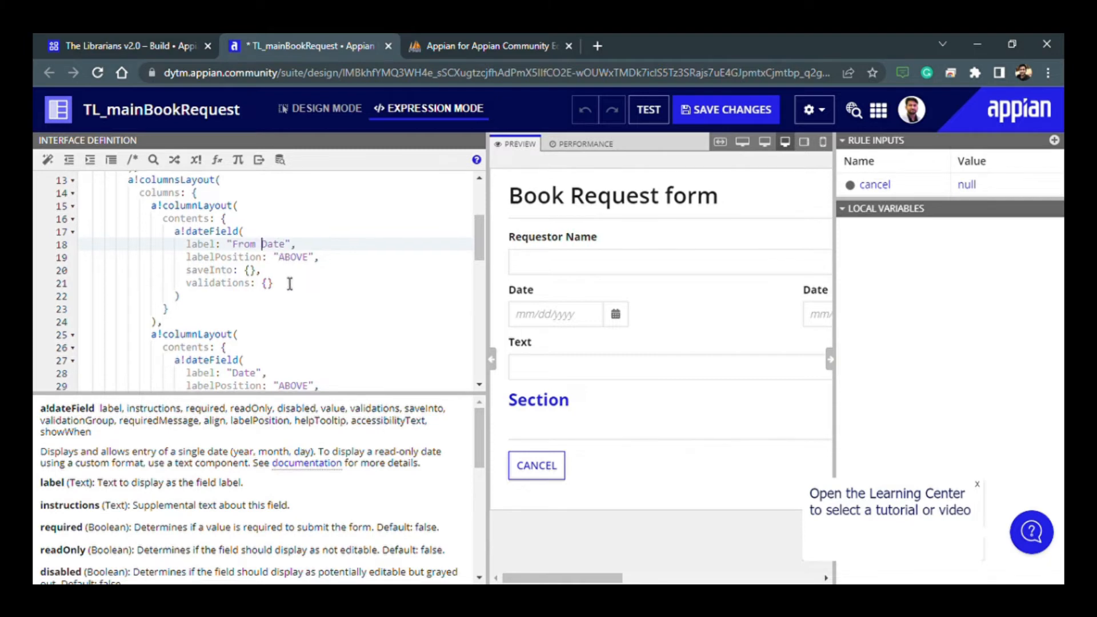
{"action": "scroll", "coordinate": [289, 284], "scroll_direction": "down", "scroll_amount": 2}
{"action": "left_click", "coordinate": [233, 299]}
{"action": "type", "text": "To"}
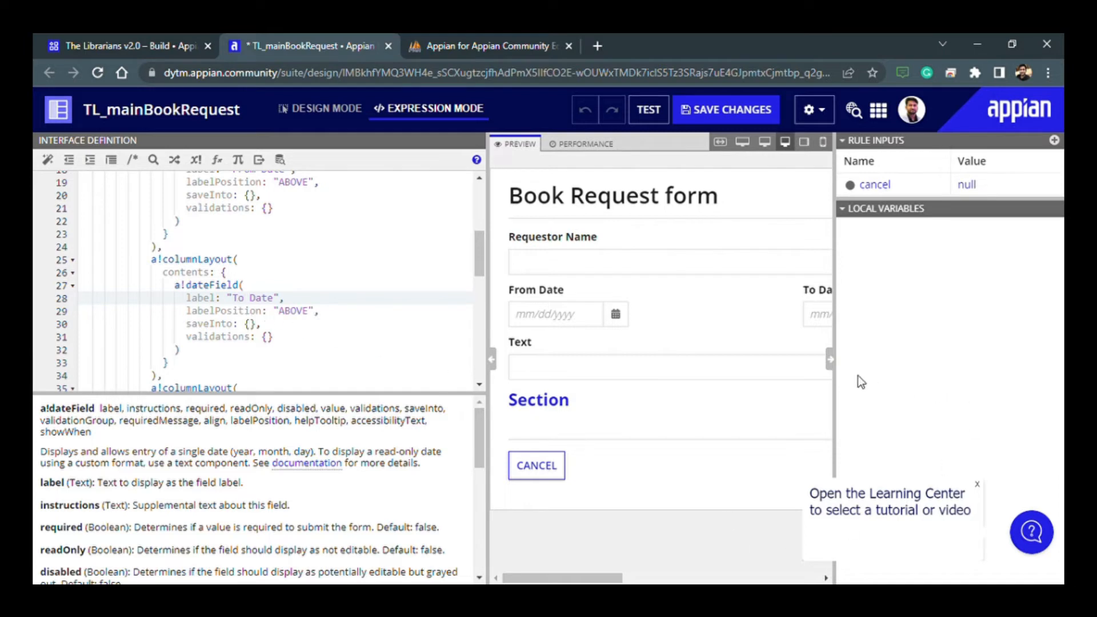
- Collapse the rule inputs pane to widen the form preview, and dismiss the Learning Center prompt
{"action": "left_click", "coordinate": [830, 359]}
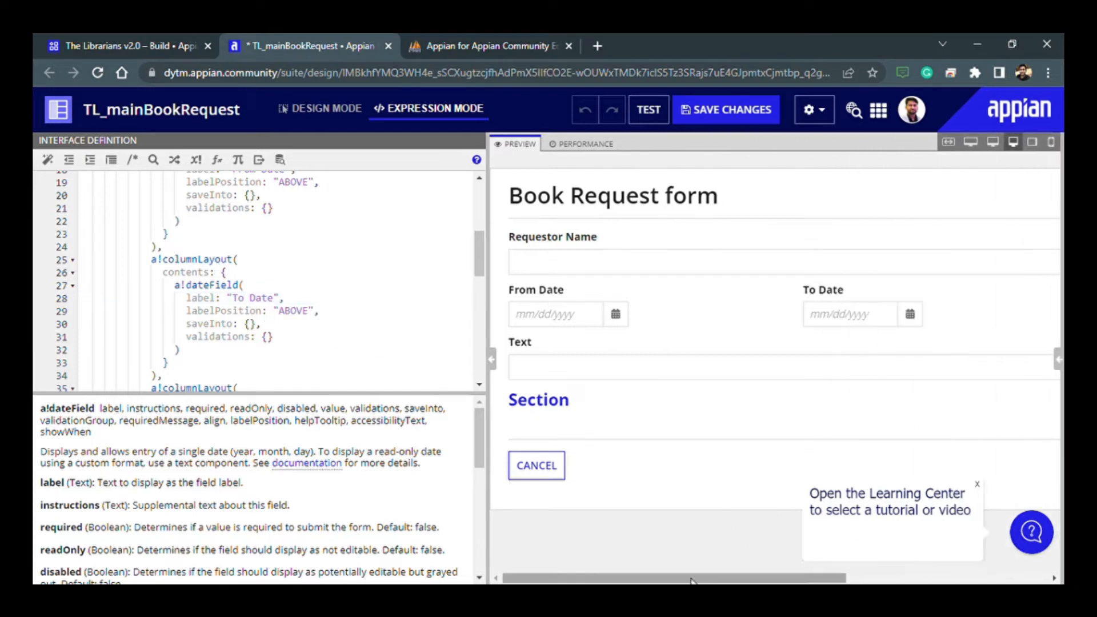
{"action": "mouse_move", "coordinate": [692, 579]}
{"action": "left_mouse_down"}
{"action": "mouse_move", "coordinate": [894, 579]}
{"action": "mouse_move", "coordinate": [689, 579]}
{"action": "left_mouse_up"}
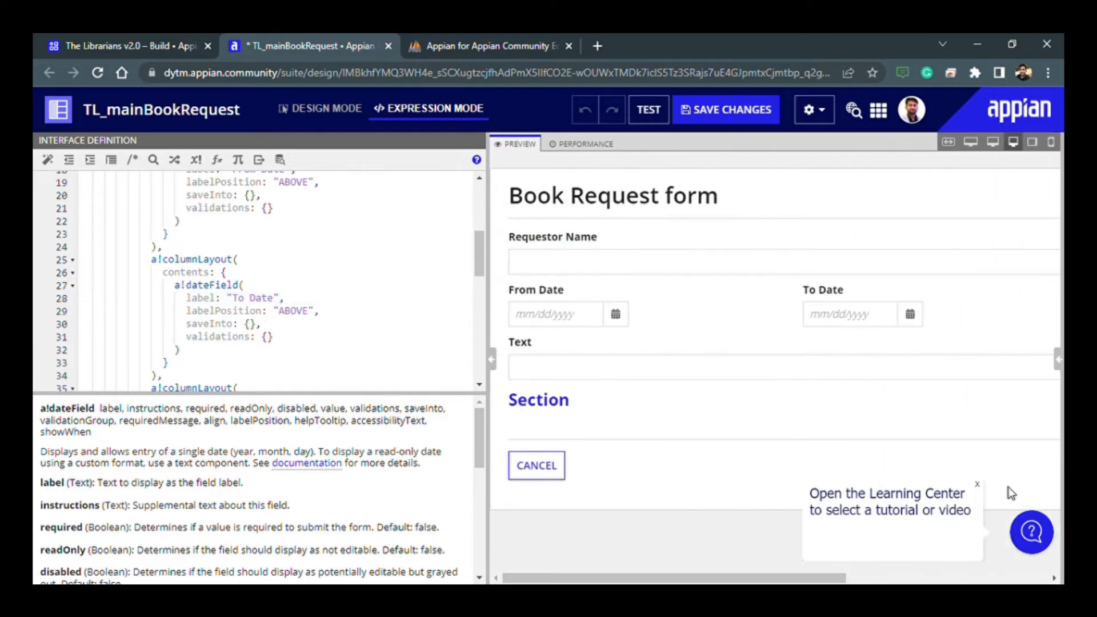
{"action": "left_click", "coordinate": [980, 486]}
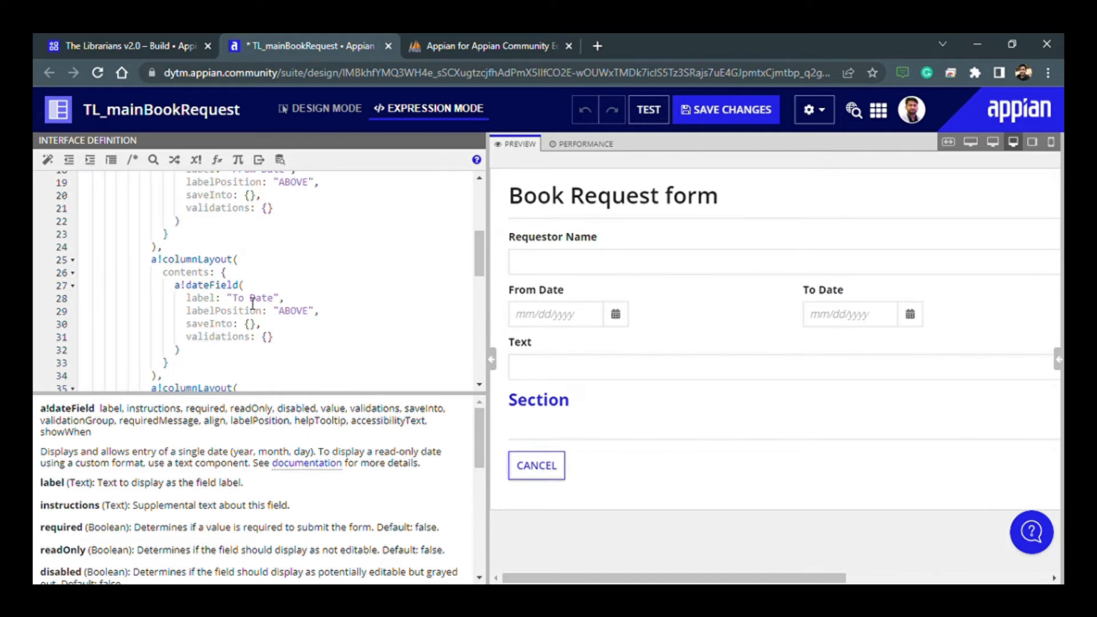
- Set the label of the text field below the date columns to "Standated/Department"
{"action": "scroll", "coordinate": [252, 303], "scroll_direction": "down", "scroll_amount": 2}
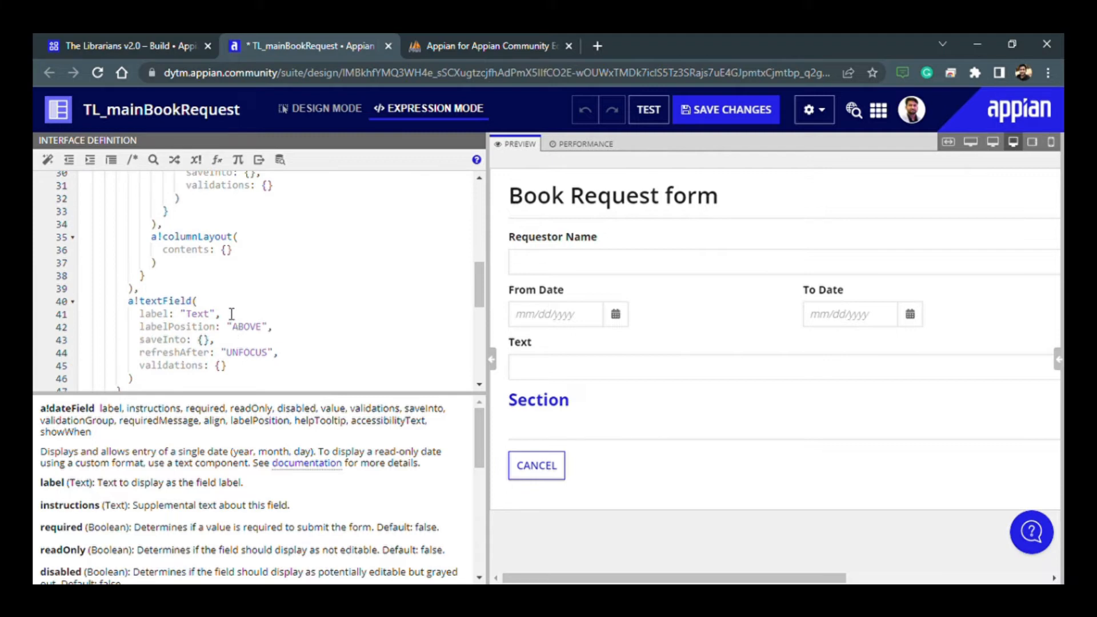
{"action": "scroll", "coordinate": [252, 319], "scroll_direction": "up", "scroll_amount": 1}
{"action": "scroll", "coordinate": [248, 250], "scroll_direction": "down", "scroll_amount": 3}
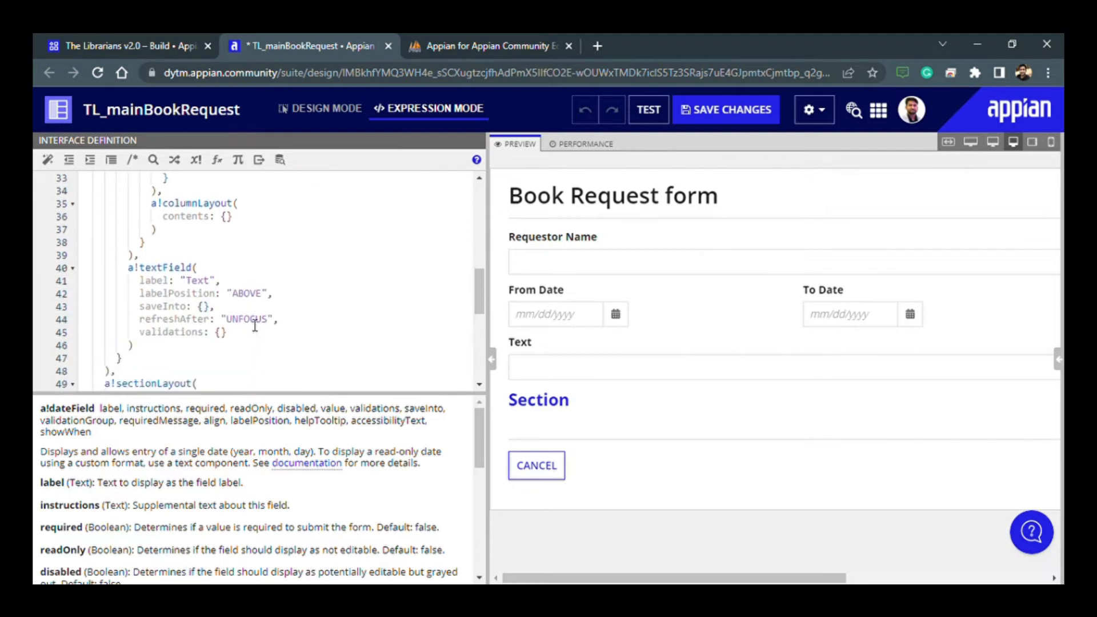
{"action": "double_click", "coordinate": [207, 242]}
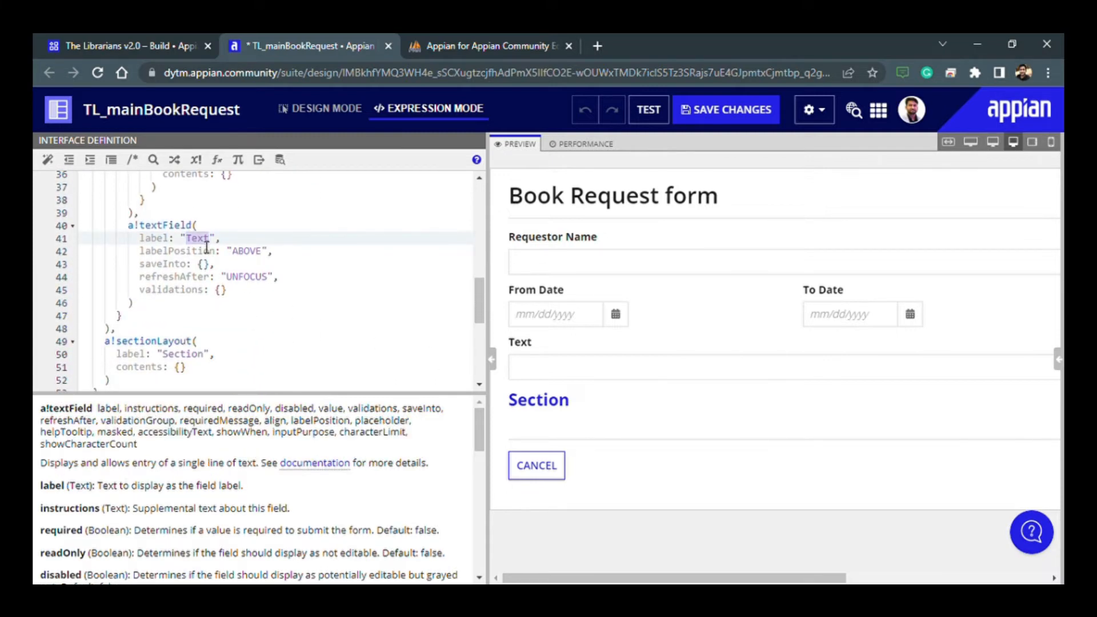
{"action": "type", "text": "Standated/Depa"}
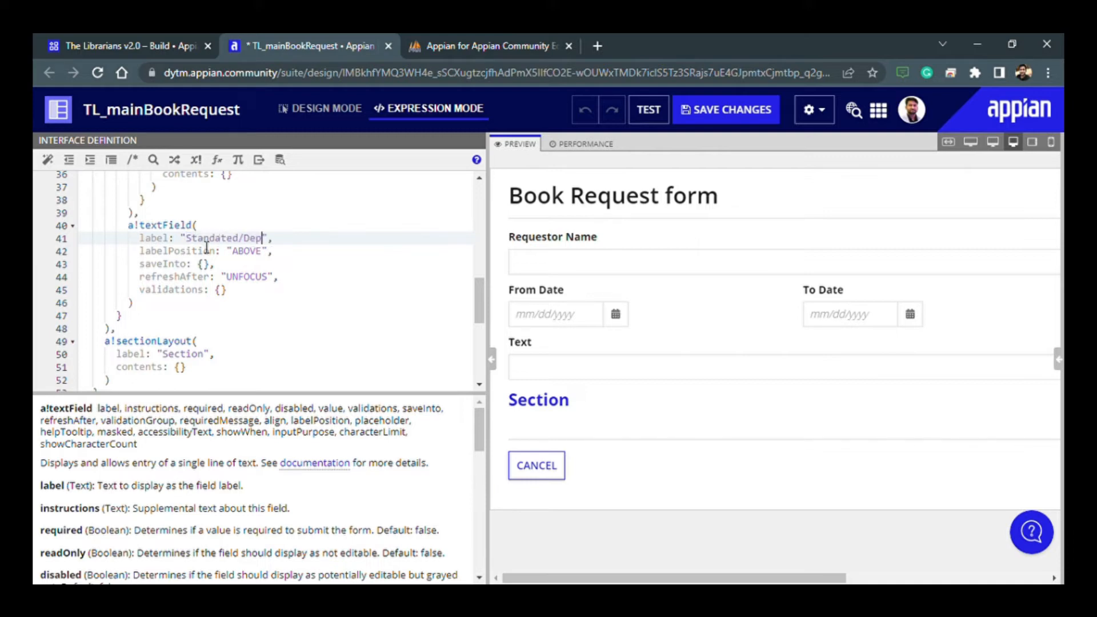
{"action": "type", "text": "rtment"}
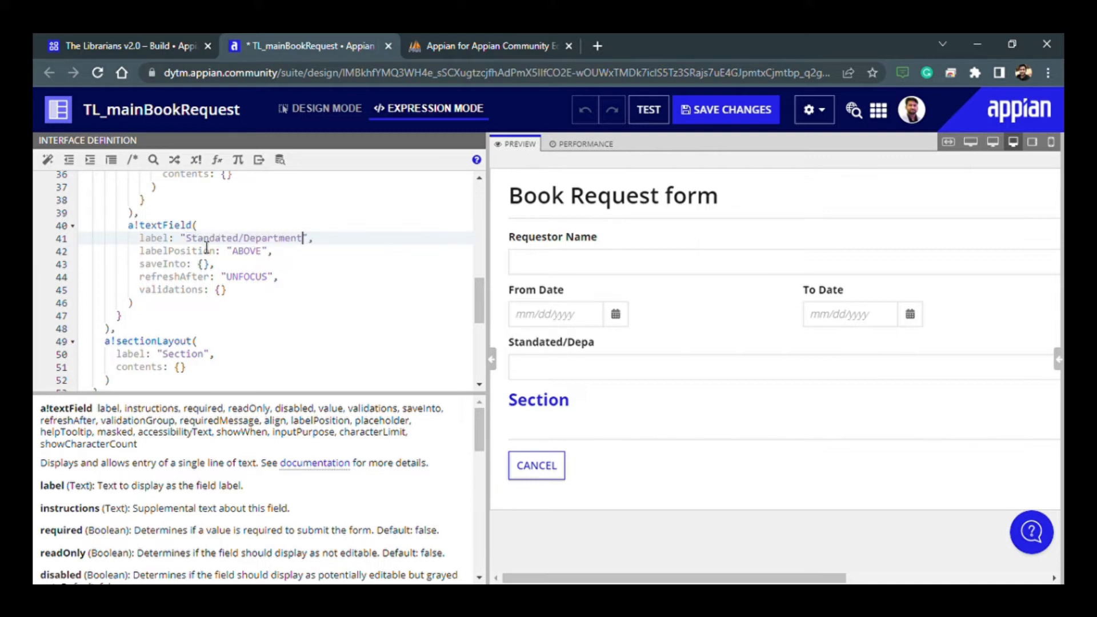
- Comment out the entire a!sectionLayout block labelled "Section" at the end of the form contents
{"action": "left_click", "coordinate": [232, 343]}
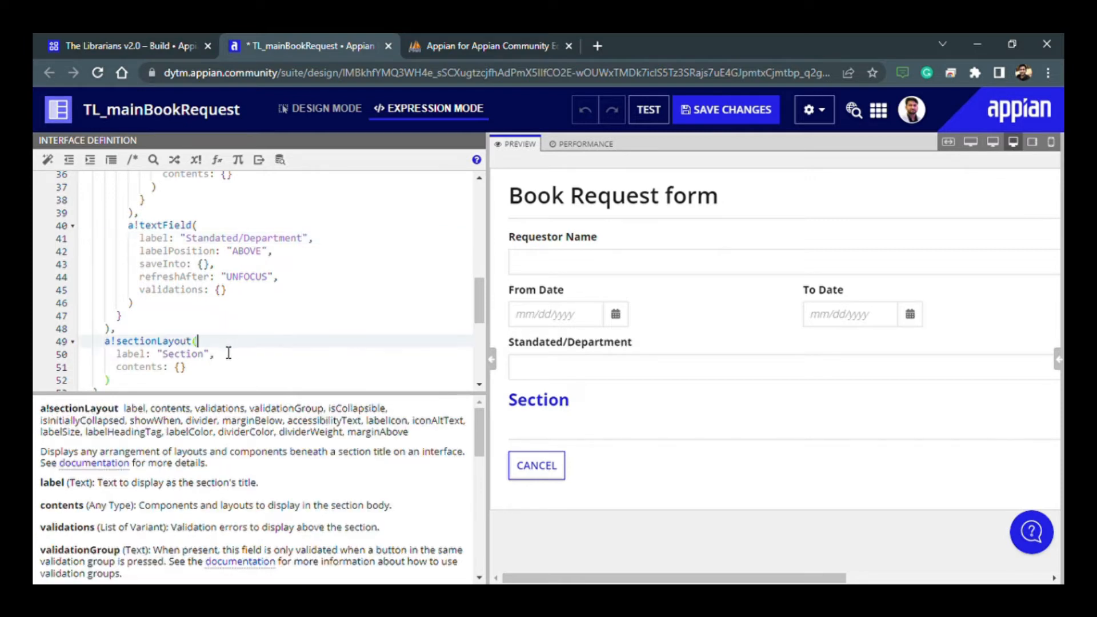
{"action": "scroll", "coordinate": [226, 350], "scroll_direction": "down", "scroll_amount": 2}
{"action": "left_click_drag", "start_coordinate": [112, 305], "coordinate": [95, 266]}
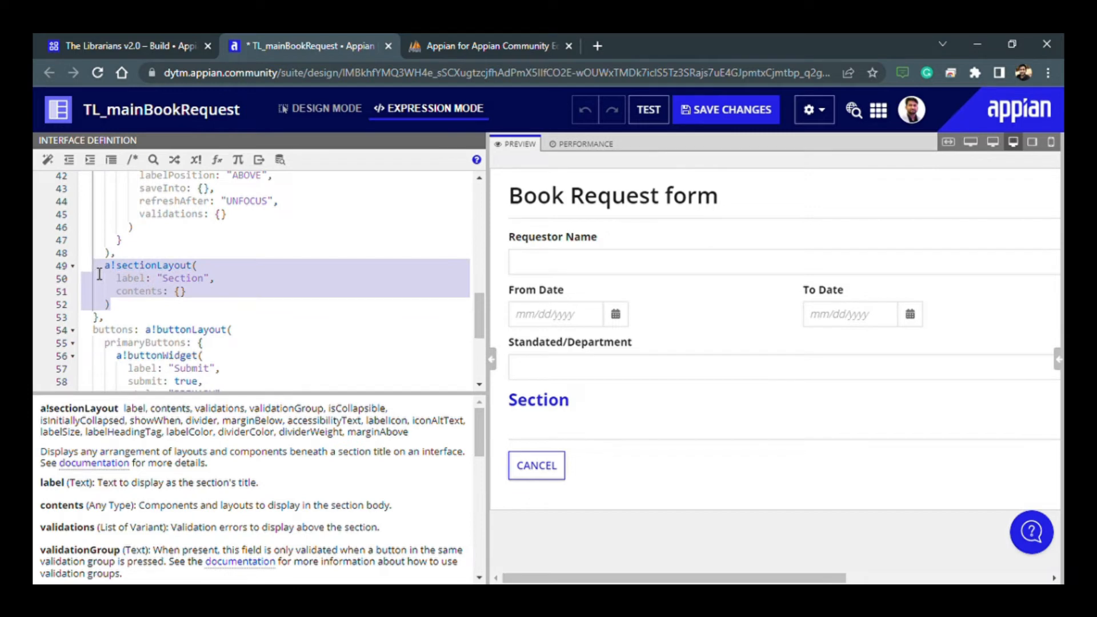
{"action": "key", "text": "ctrl+slash"}
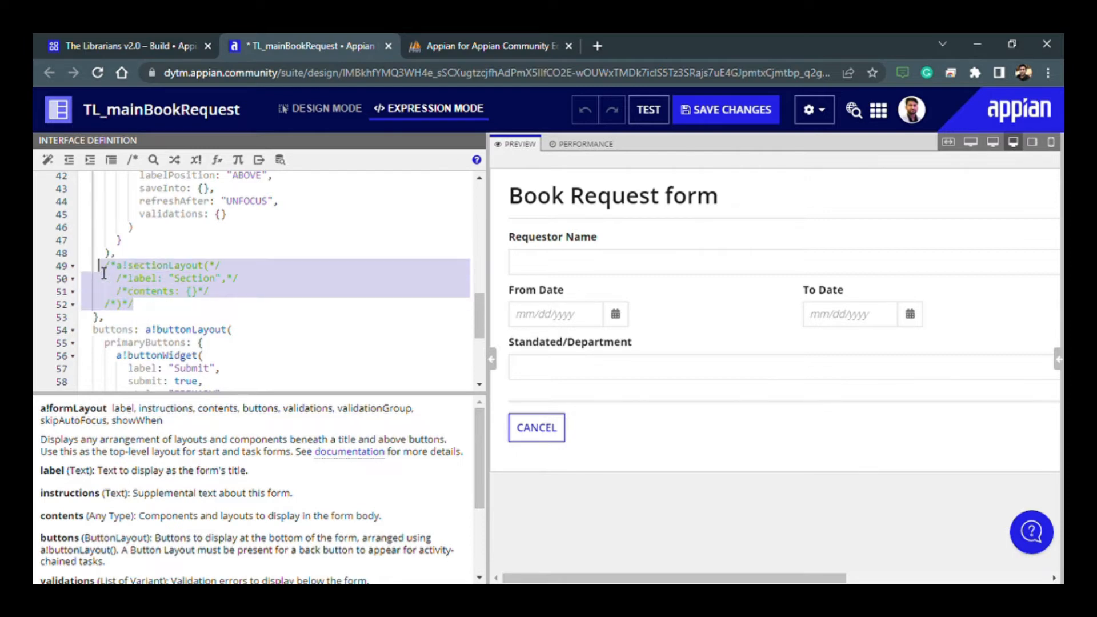
{"action": "key", "text": "ctrl+slash"}
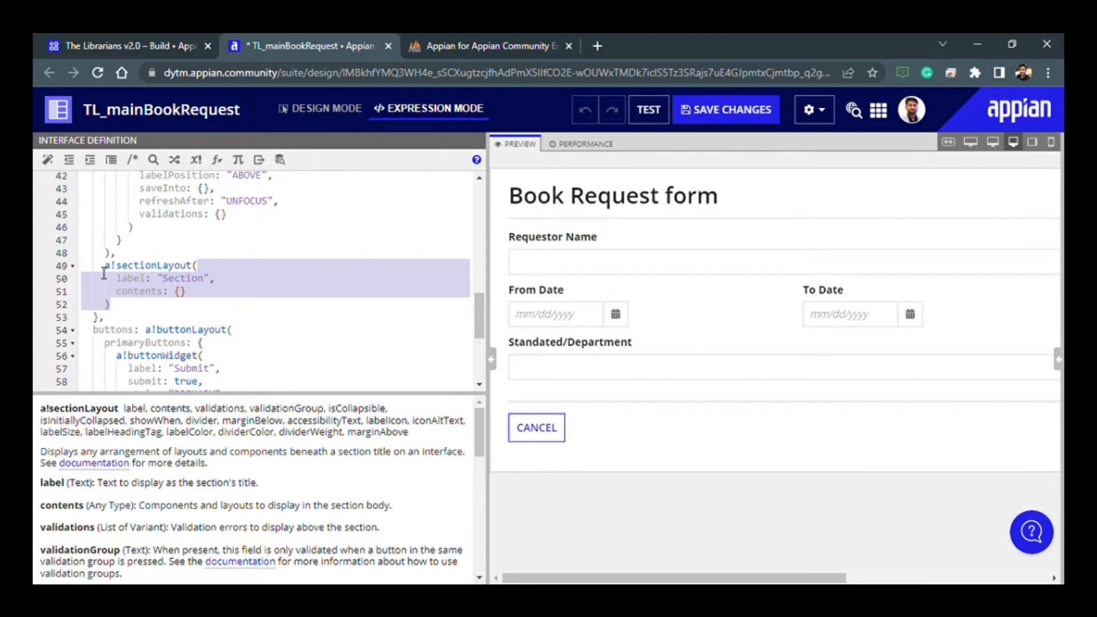
{"action": "key", "text": "ctrl+slash"}
{"action": "key", "text": "ctrl+slash"}
{"action": "key", "text": "ctrl+slash"}
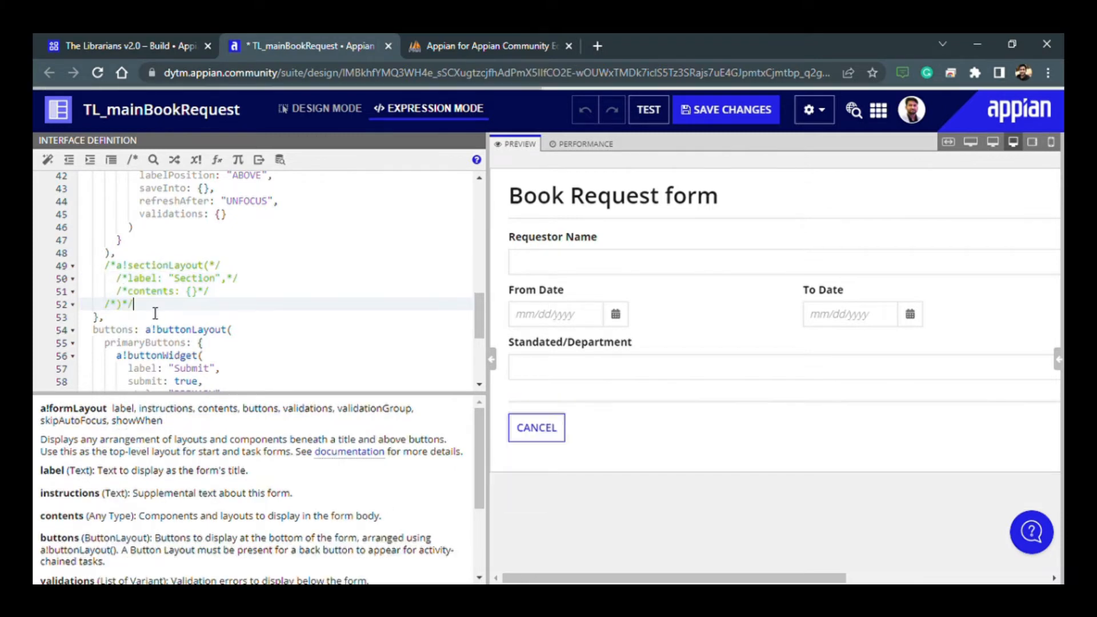
- Hide the expression editor to view the whole form, and reopen the rule inputs pane with an enlarged inputs area
{"action": "left_click", "coordinate": [484, 359]}
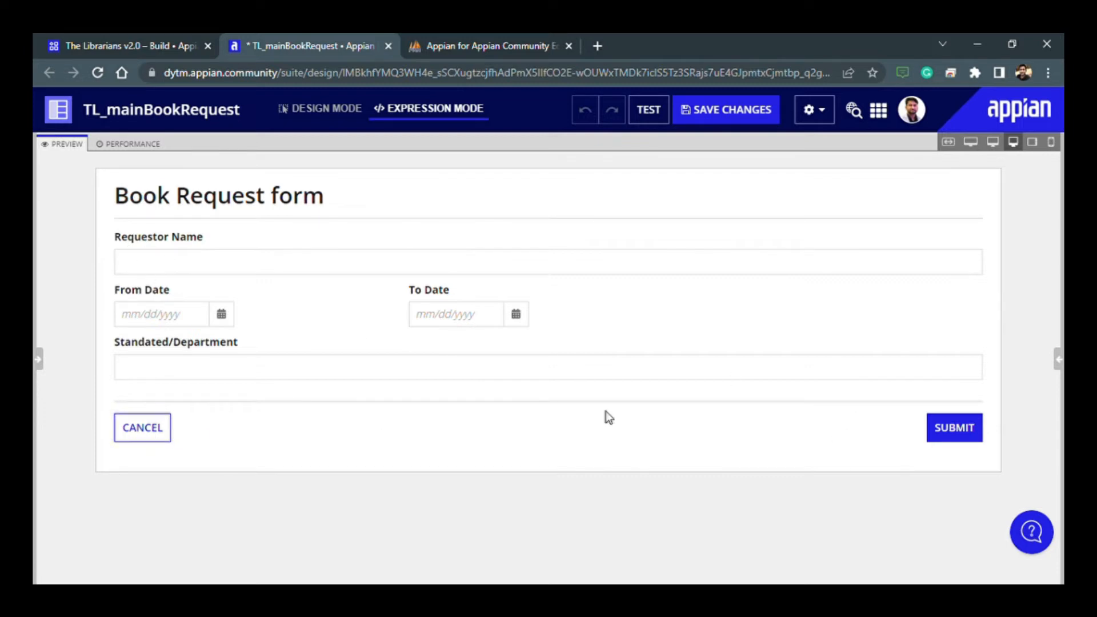
{"action": "left_click", "coordinate": [1059, 359]}
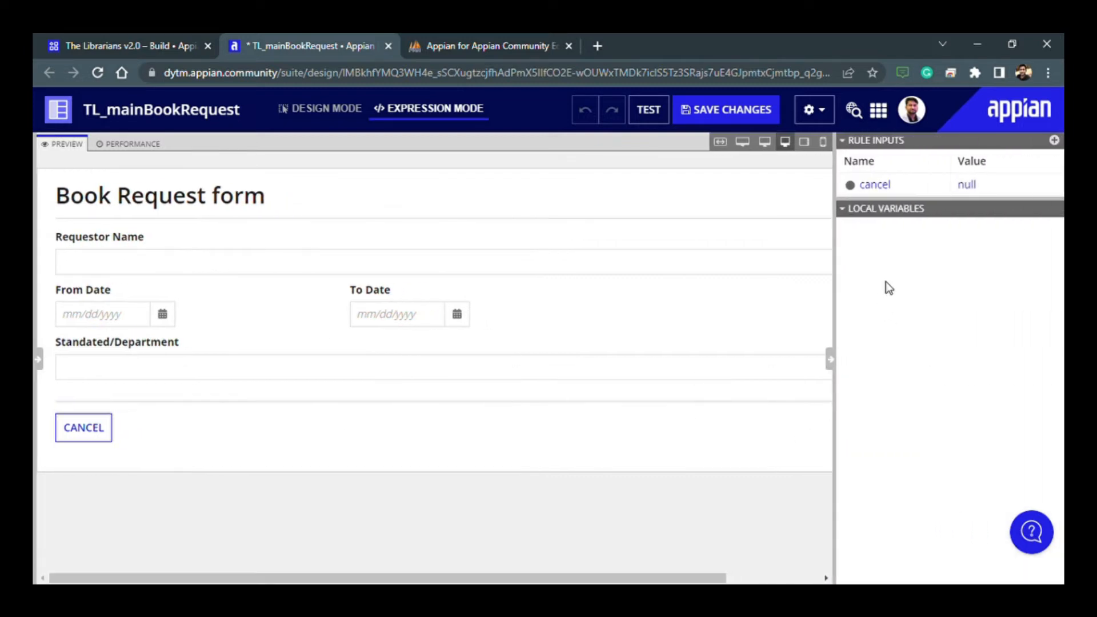
{"action": "left_click_drag", "start_coordinate": [941, 208], "coordinate": [942, 310]}
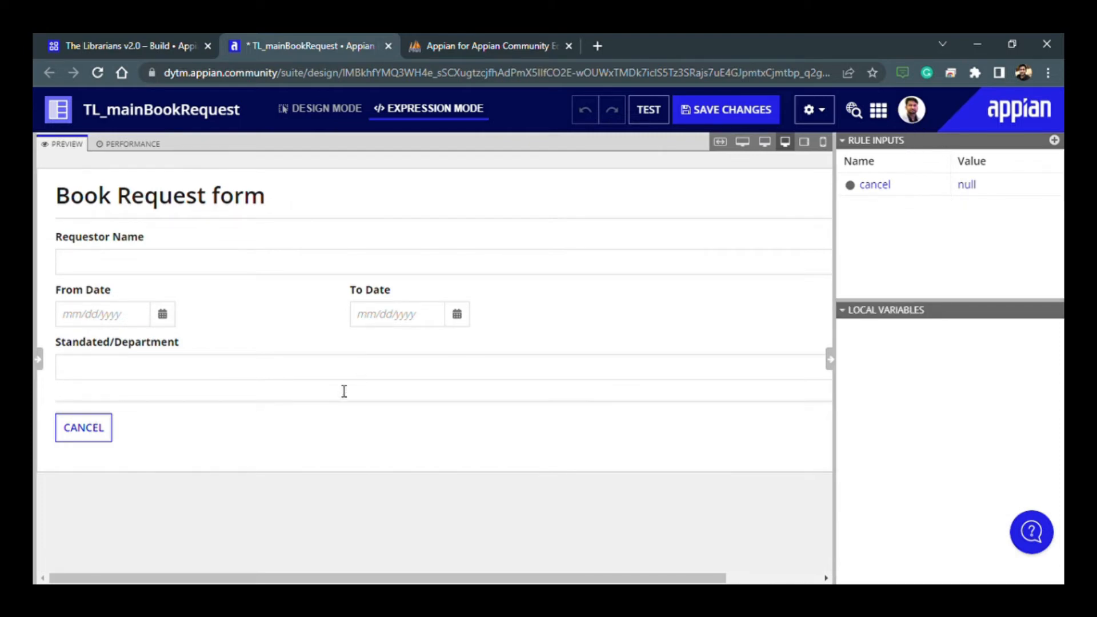
- Consult the TL_mainBookRequest table's columns in phpMyAdmin and return to the Appian interface
{"action": "mouse_move", "coordinate": [450, 579]}
{"action": "left_mouse_down"}
{"action": "mouse_move", "coordinate": [605, 579]}
{"action": "mouse_move", "coordinate": [448, 579]}
{"action": "left_mouse_up"}
{"action": "left_click", "coordinate": [452, 46]}
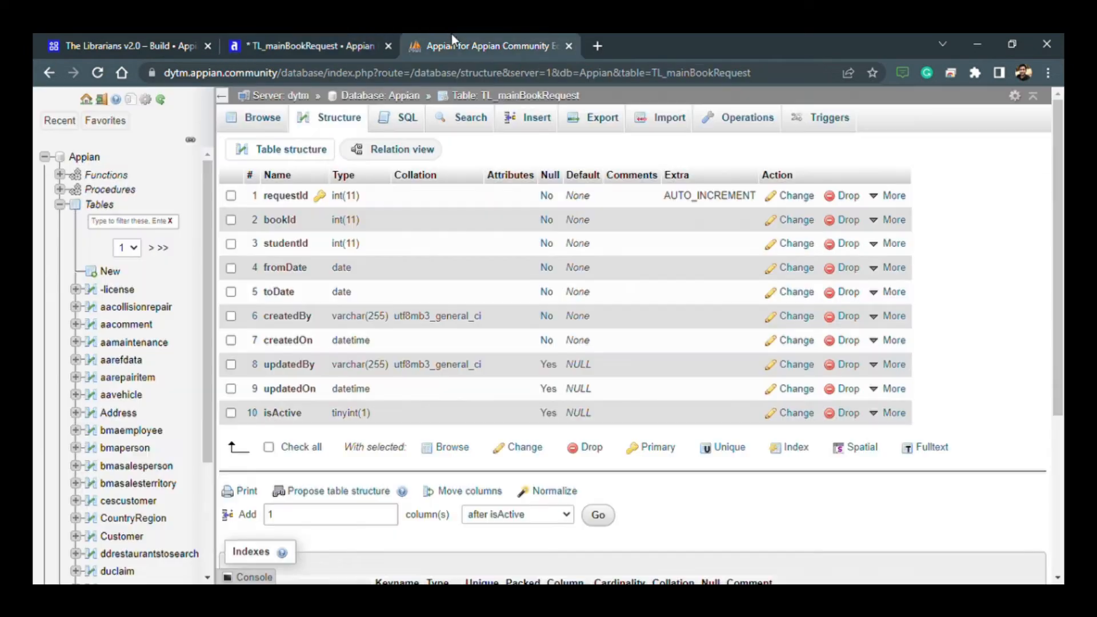
{"action": "left_click", "coordinate": [328, 34]}
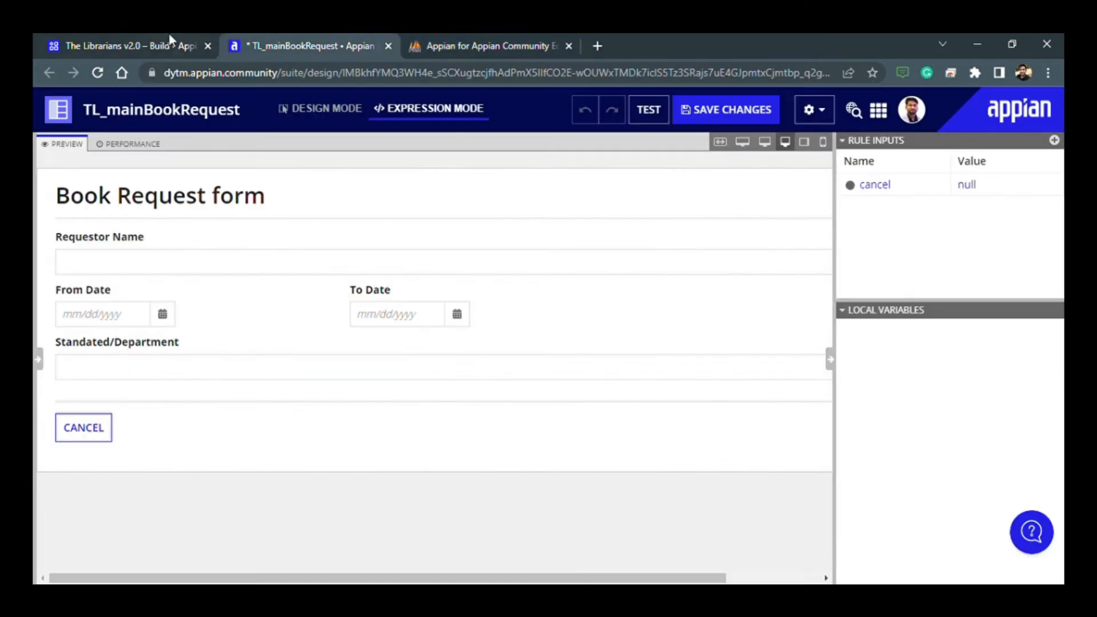
- Switch to phpMyAdmin and review the bookId and studentId columns of the TL_mainBookRequest table
{"action": "left_click", "coordinate": [413, 35]}
{"action": "left_click", "coordinate": [328, 37]}
{"action": "left_click", "coordinate": [439, 41]}
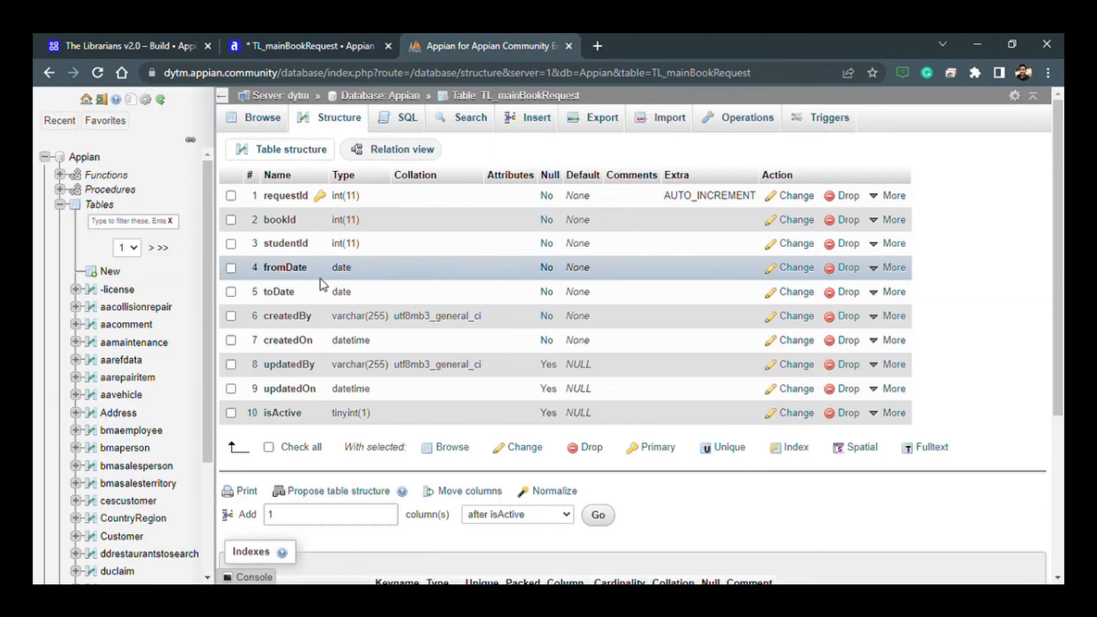
{"action": "left_click_drag", "start_coordinate": [262, 221], "coordinate": [312, 248]}
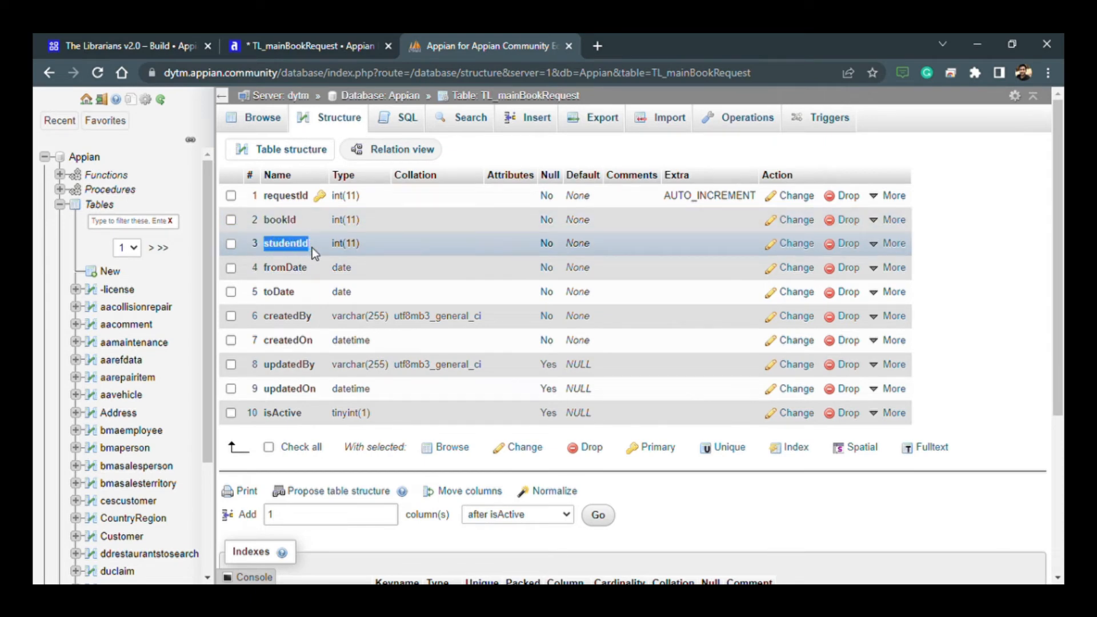
{"action": "left_click", "coordinate": [300, 245]}
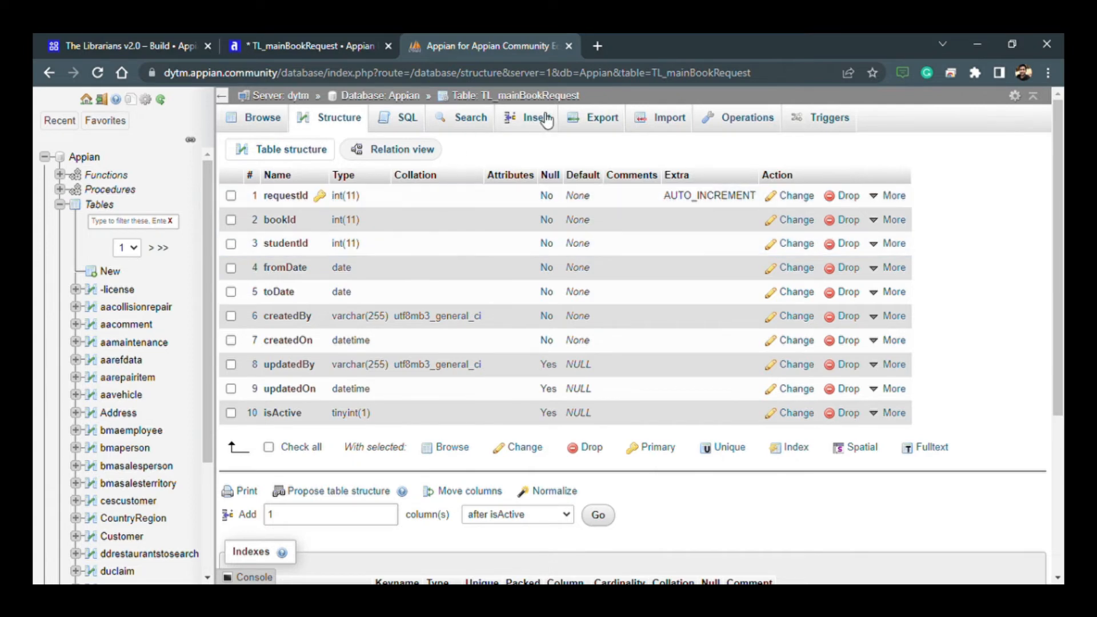
- Start a new table named TL_studentRecord with 10 columns in the Appian database
{"action": "left_click", "coordinate": [734, 121]}
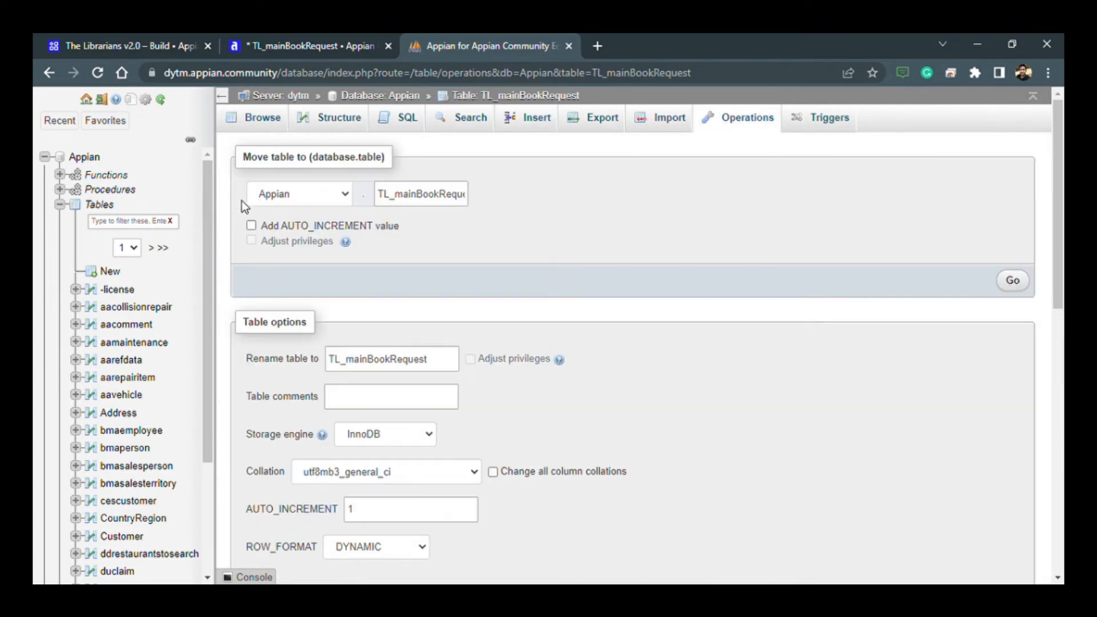
{"action": "left_click", "coordinate": [98, 206]}
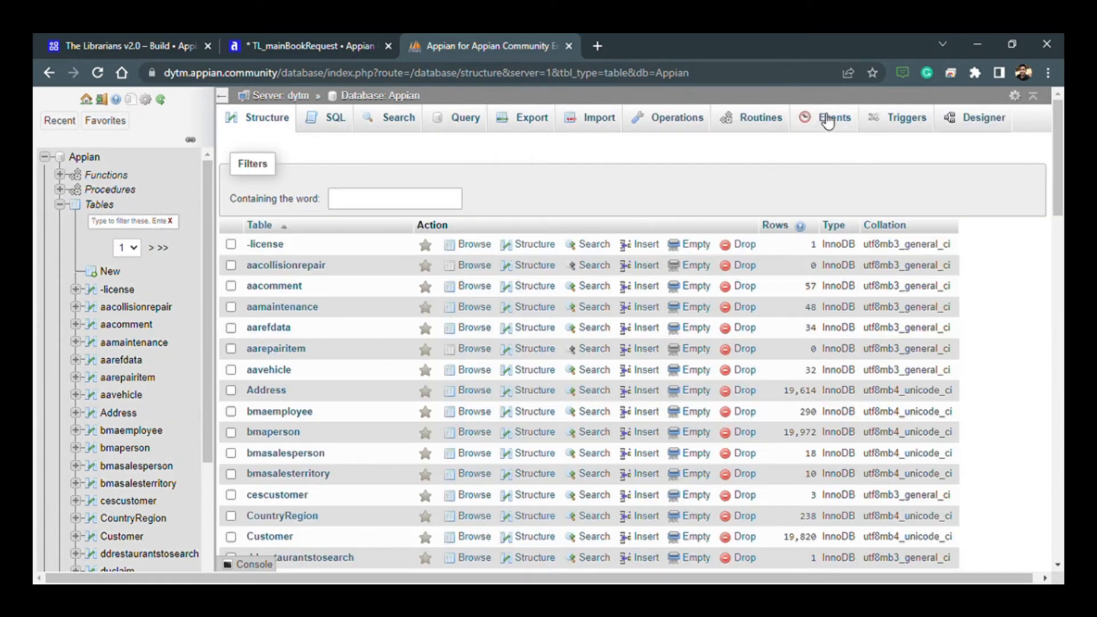
{"action": "left_click", "coordinate": [681, 123]}
{"action": "left_click", "coordinate": [312, 216]}
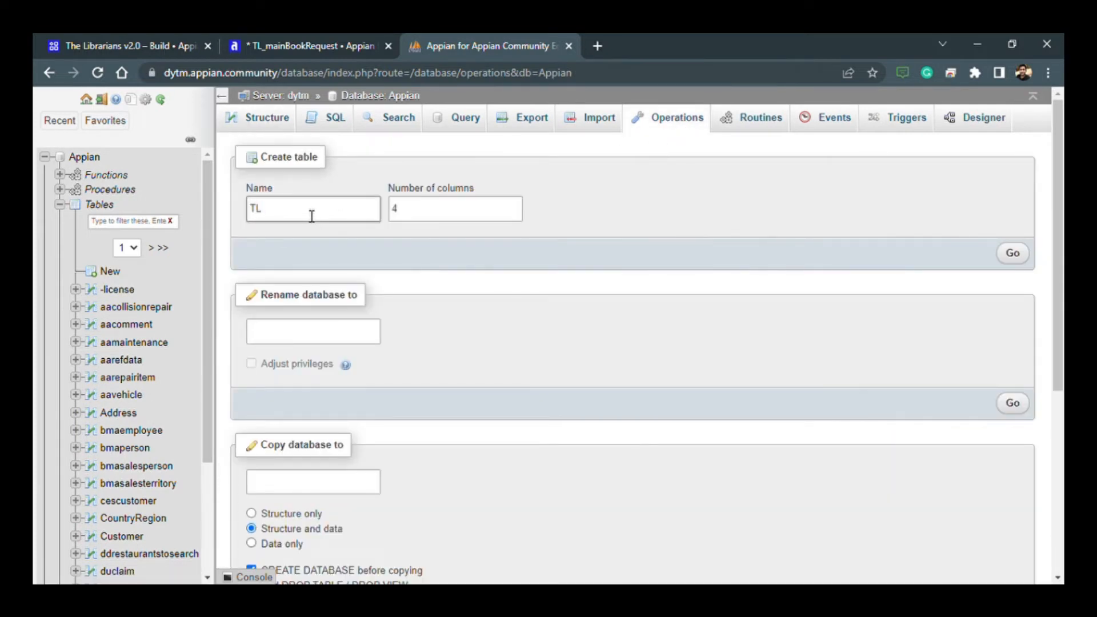
{"action": "type", "text": "TL_studentRecord"}
{"action": "left_click", "coordinate": [434, 215]}
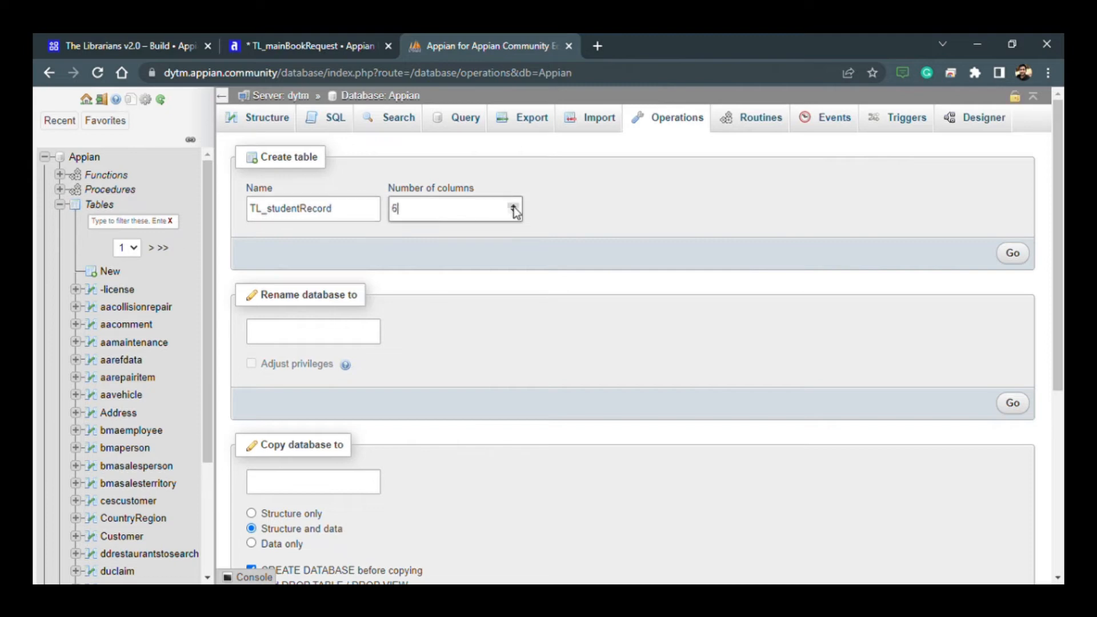
{"action": "key", "text": "Return"}
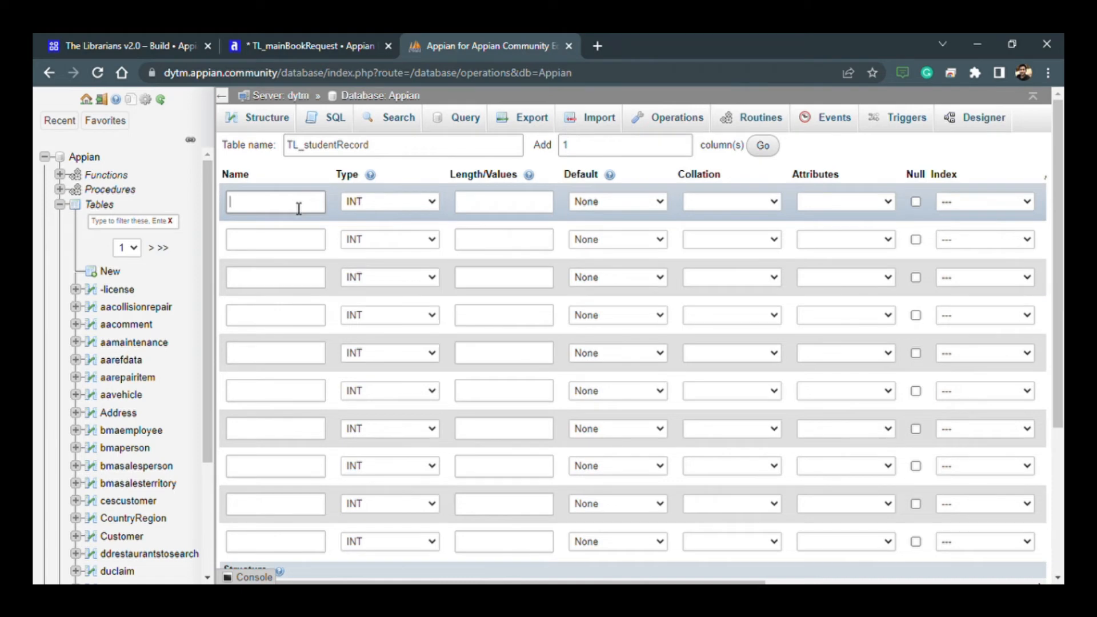
- Open the TL_mainBookRequest structure in a second phpMyAdmin browser tab and copy the studentId column name
{"action": "left_click", "coordinate": [510, 151]}
{"action": "left_click", "coordinate": [515, 52]}
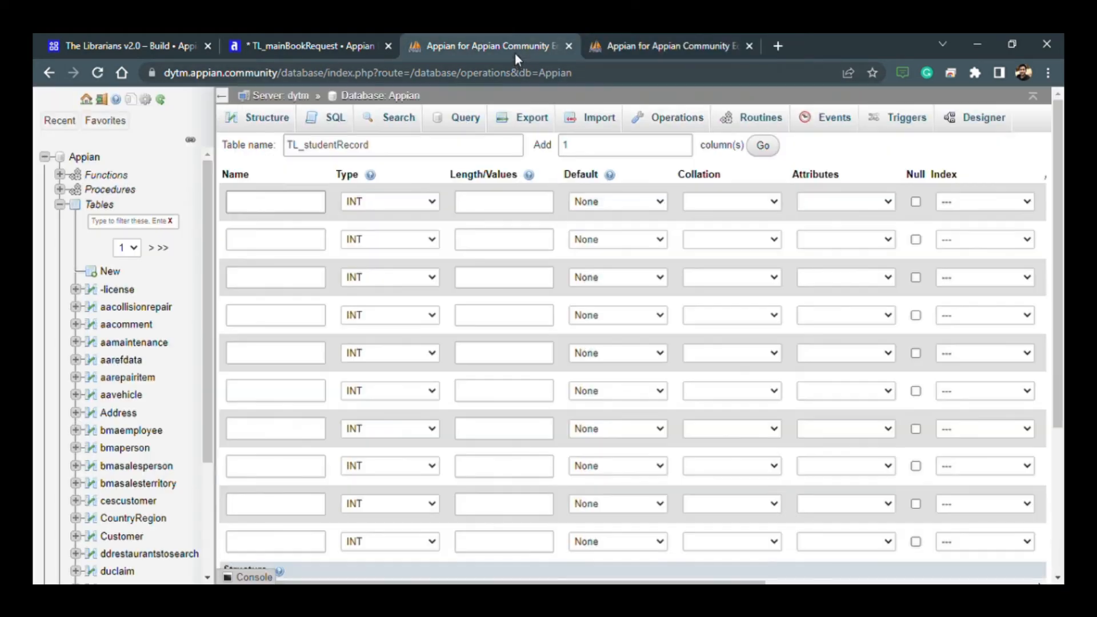
{"action": "left_click", "coordinate": [607, 48]}
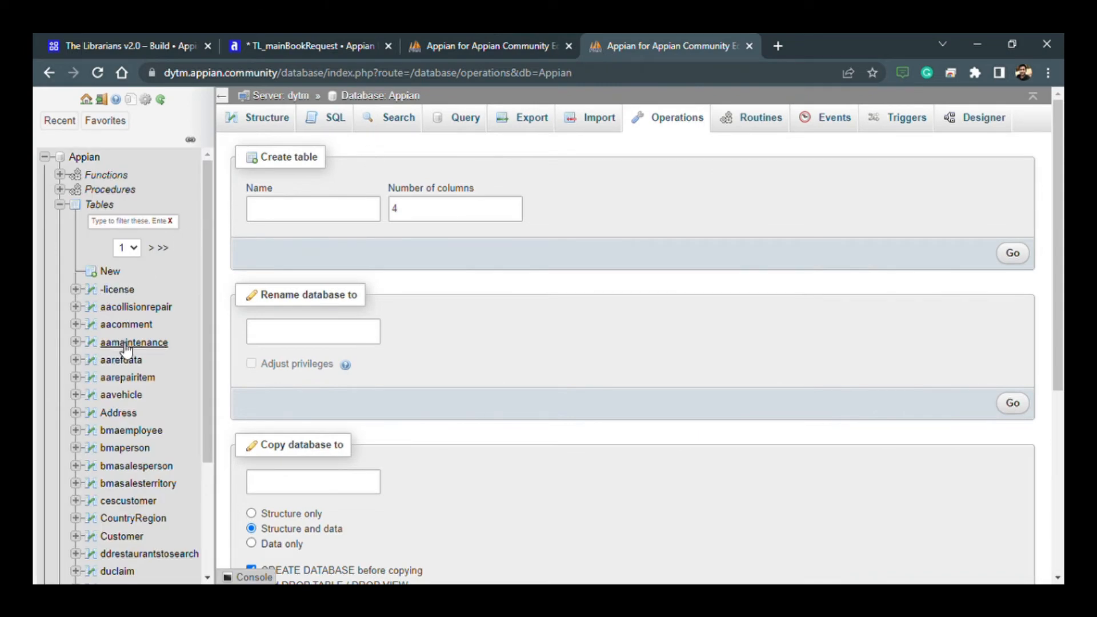
{"action": "scroll", "coordinate": [127, 350], "scroll_direction": "down", "scroll_amount": 2}
{"action": "scroll", "coordinate": [118, 211], "scroll_direction": "up", "scroll_amount": 2}
{"action": "left_click", "coordinate": [127, 227]}
{"action": "type", "text": "TL"}
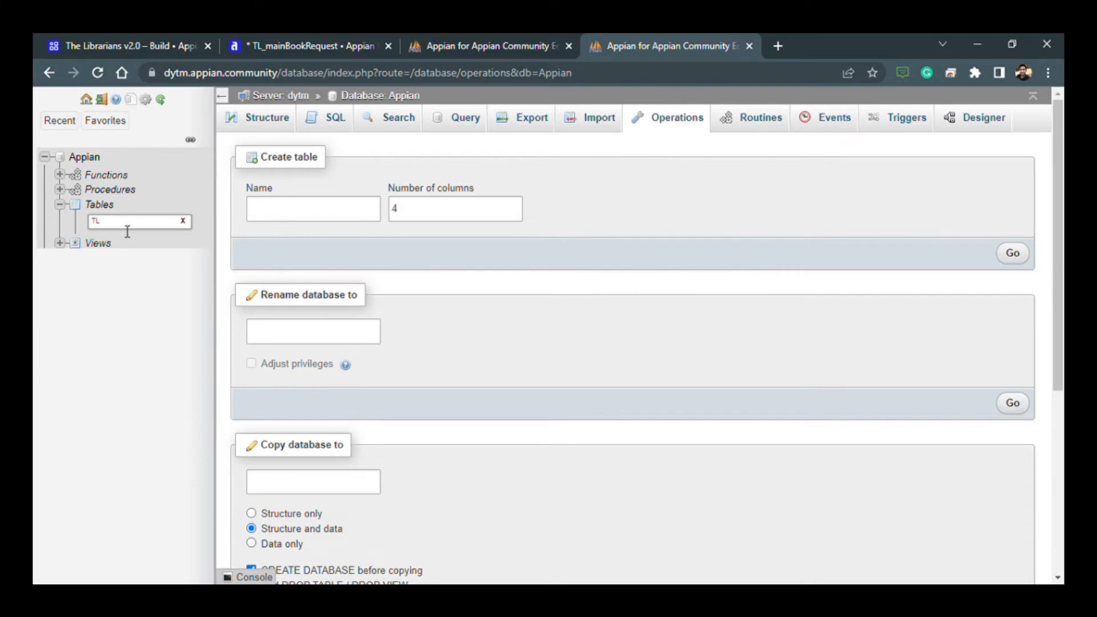
{"action": "left_click", "coordinate": [146, 266]}
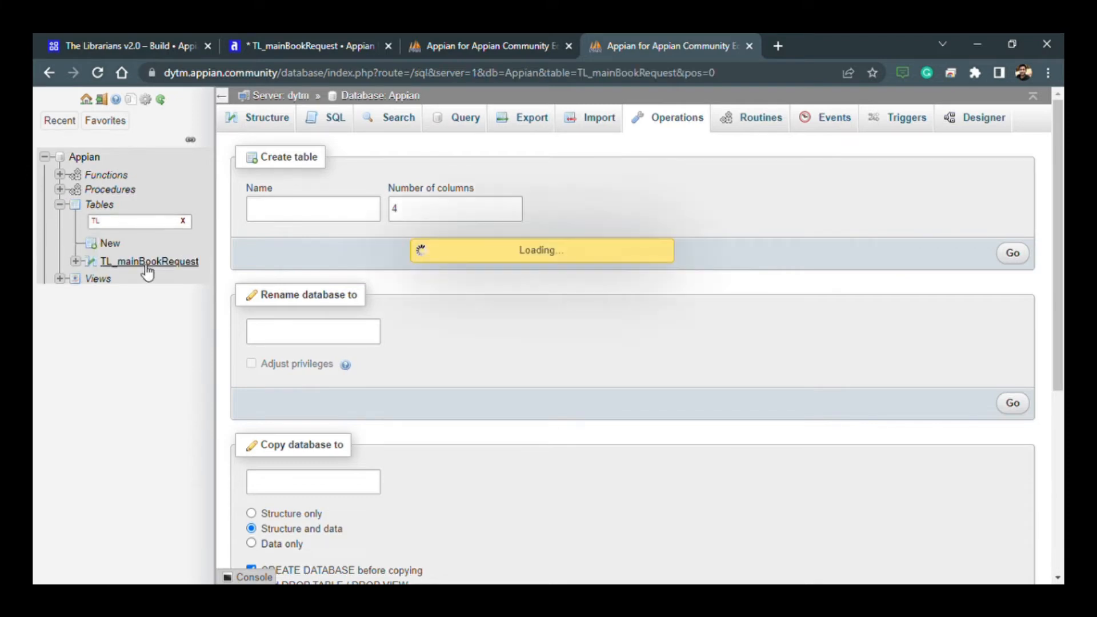
{"action": "left_click", "coordinate": [325, 120]}
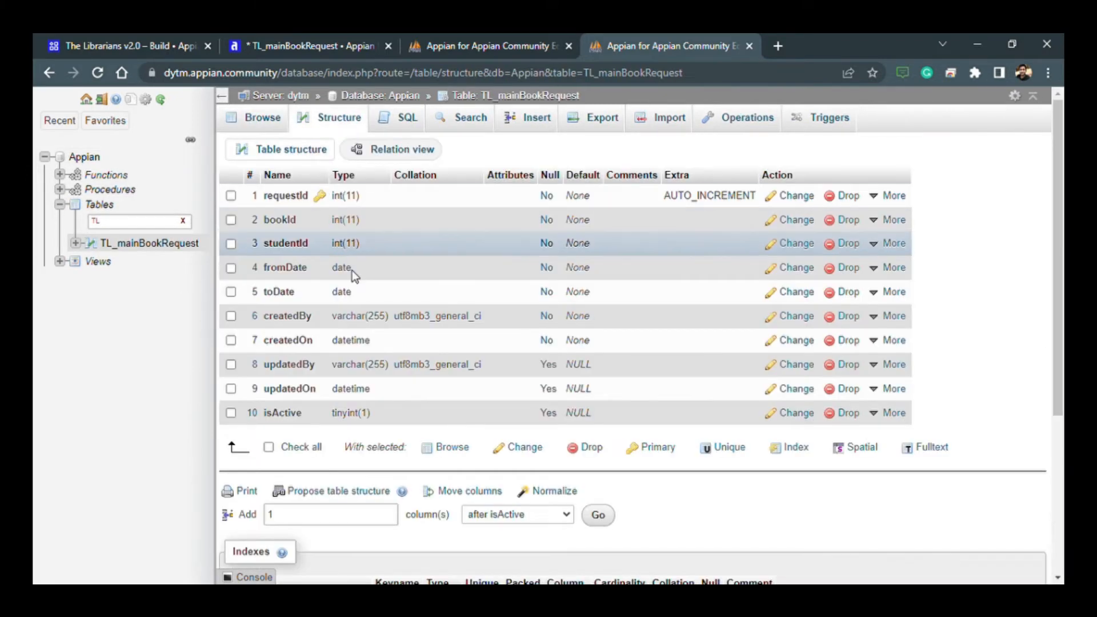
{"action": "double_click", "coordinate": [301, 246]}
{"action": "key", "text": "ctrl+c"}
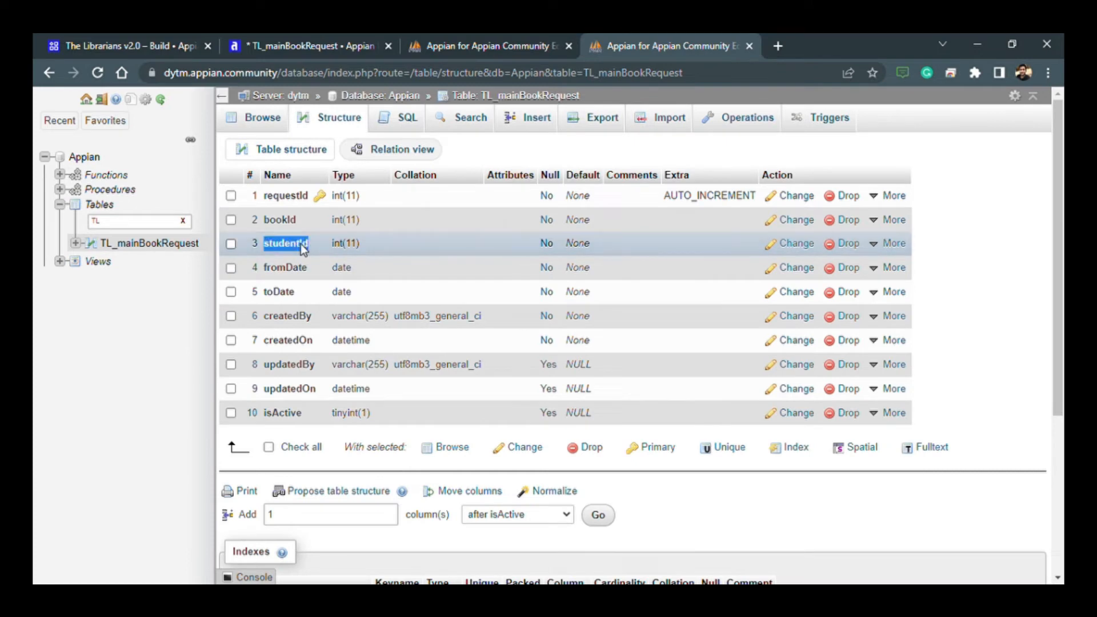
- Name the first two columns of TL_studentRecord studentId and studentName
{"action": "left_click", "coordinate": [486, 46]}
{"action": "left_click", "coordinate": [293, 246]}
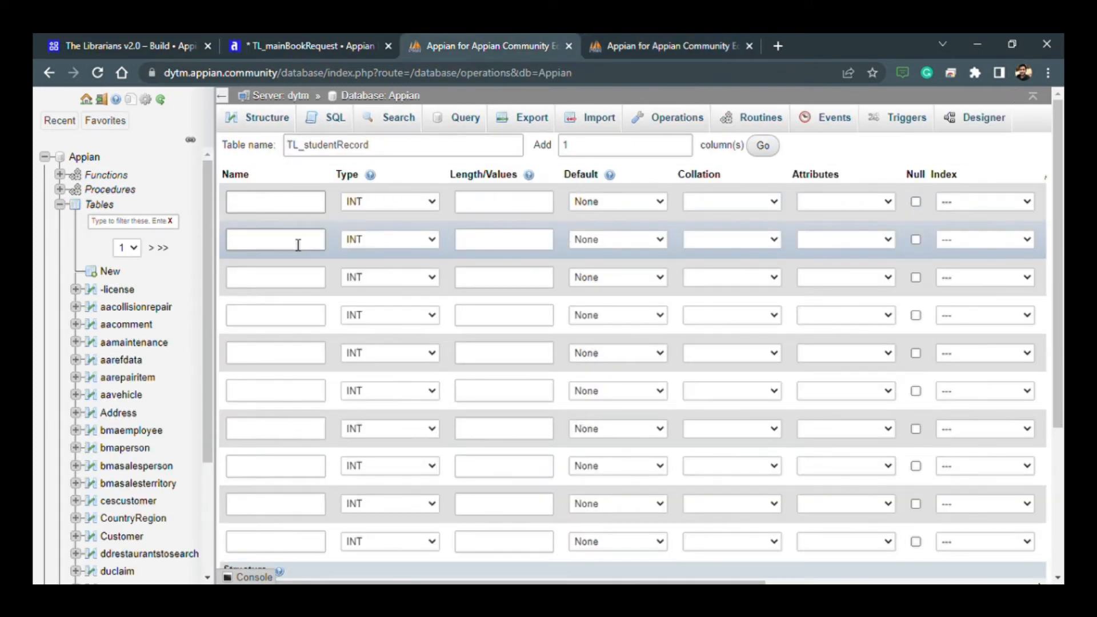
{"action": "left_click", "coordinate": [275, 202]}
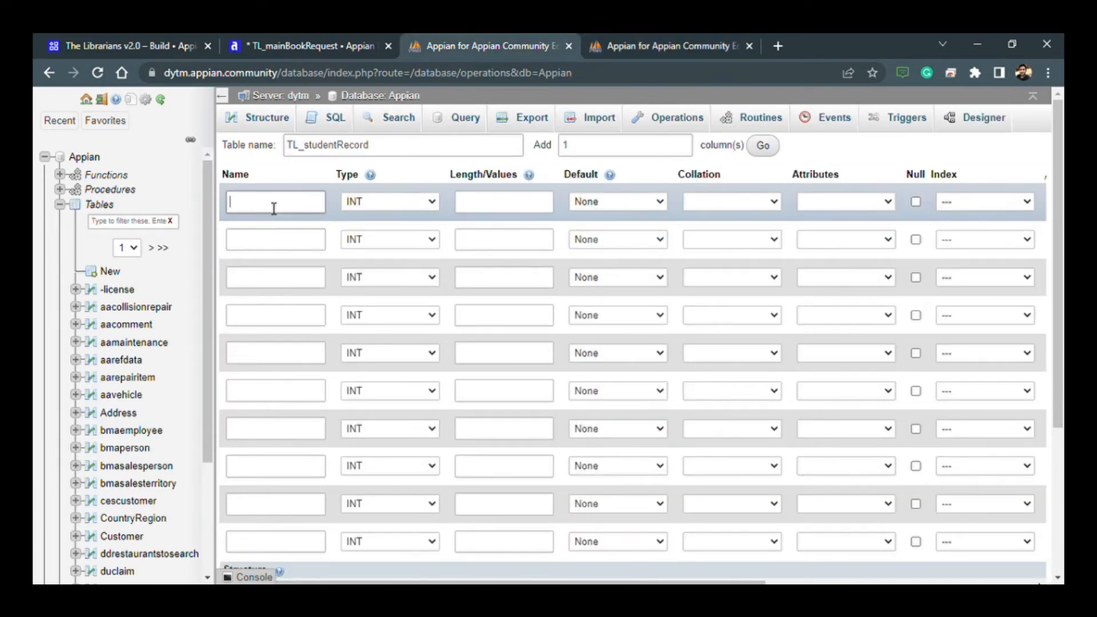
{"action": "key", "text": "ctrl+v"}
{"action": "left_click", "coordinate": [282, 245]}
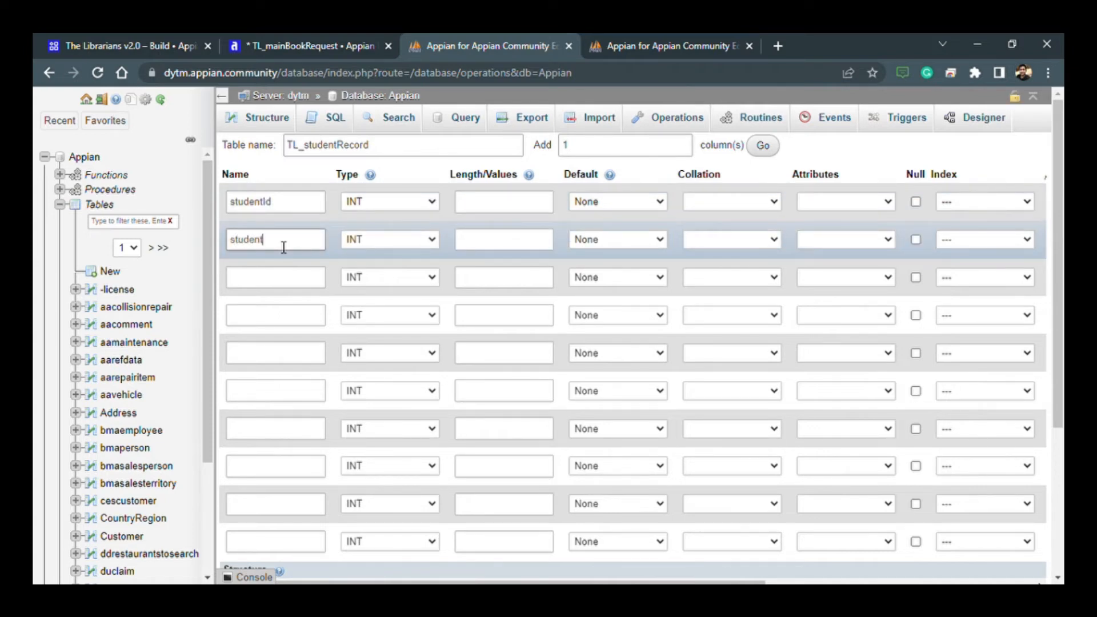
{"action": "type", "text": "studentname"}
{"action": "key", "text": "BackSpace"}
{"action": "key", "text": "BackSpace"}
{"action": "key", "text": "BackSpace"}
{"action": "key", "text": "BackSpace"}
{"action": "type", "text": "Name"}
- Name the third to fifth columns phoneNumber, emailAdd and standard
{"action": "left_click", "coordinate": [284, 285]}
{"action": "type", "text": "phoneNumber"}
{"action": "left_click", "coordinate": [282, 320]}
{"action": "type", "text": "emailAdd"}
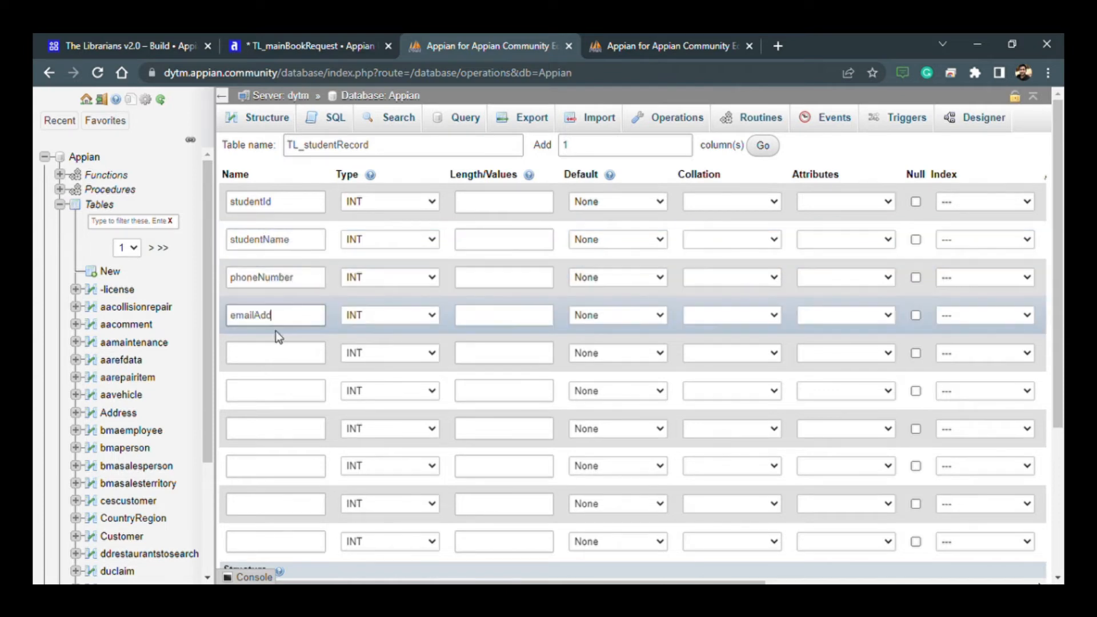
{"action": "left_click", "coordinate": [261, 363]}
{"action": "type", "text": "standard"}
- Name the remaining five columns createdBy, createdOn, updatedBy, updatedOn and isActive
{"action": "scroll", "coordinate": [259, 396], "scroll_direction": "down", "scroll_amount": 1}
{"action": "left_click", "coordinate": [259, 323]}
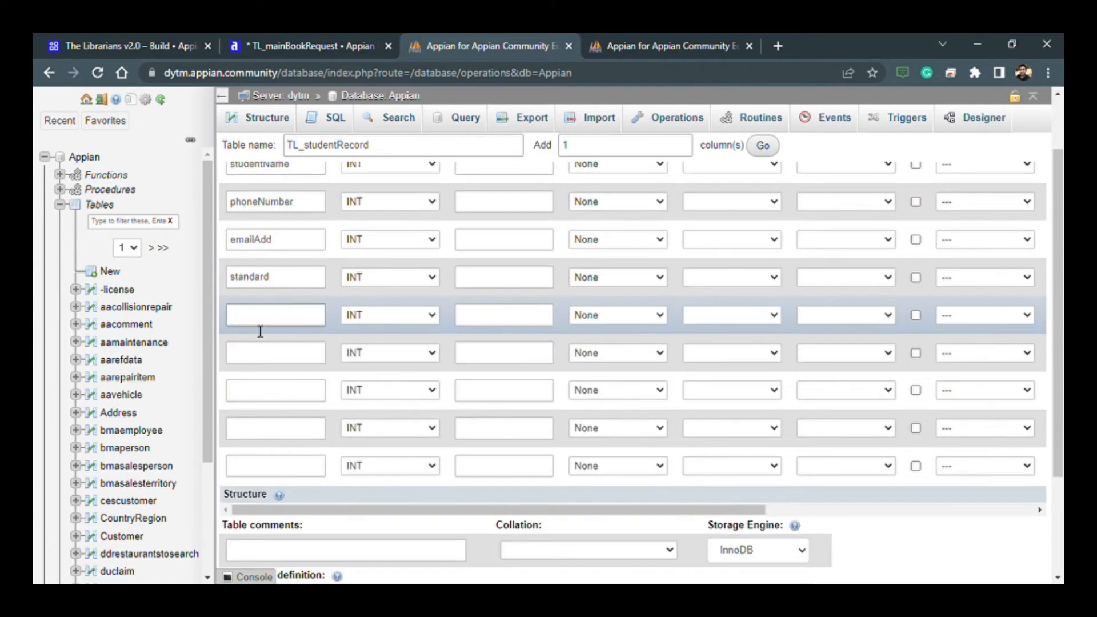
{"action": "type", "text": "createdBy"}
{"action": "left_click", "coordinate": [273, 357]}
{"action": "type", "text": "createdOn"}
{"action": "left_click", "coordinate": [280, 394]}
{"action": "type", "text": "updatedBy"}
{"action": "left_click", "coordinate": [274, 466]}
{"action": "type", "text": "isActive"}
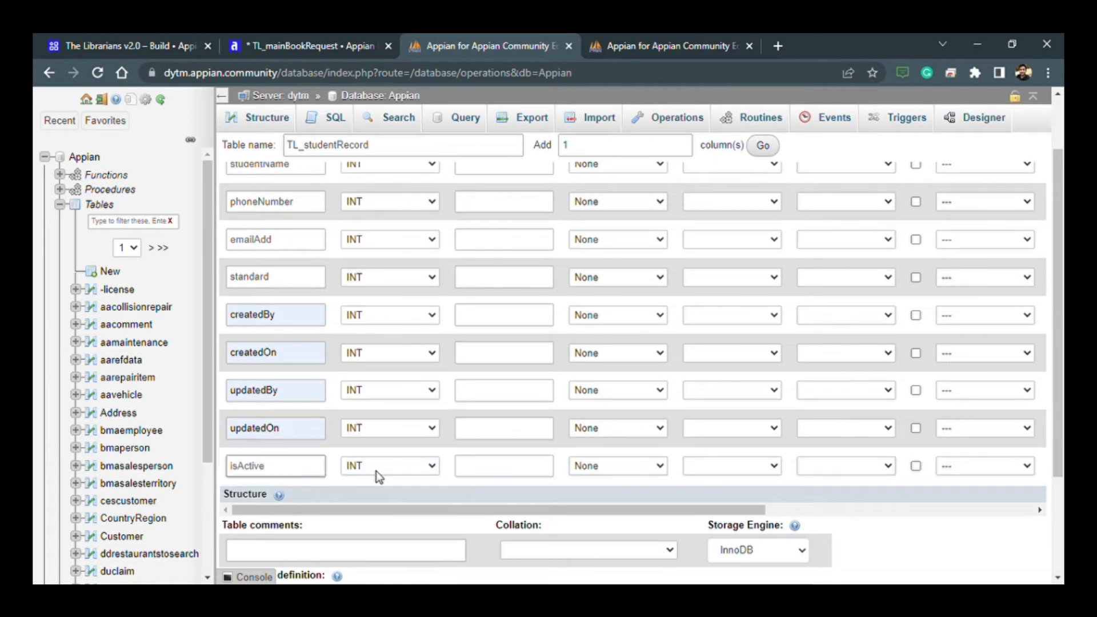
- Set studentName, emailAdd, standard and createdBy to type VARCHAR, and createdOn to DATETIME
{"action": "scroll", "coordinate": [376, 471], "scroll_direction": "up", "scroll_amount": 2}
{"action": "left_click", "coordinate": [373, 199]}
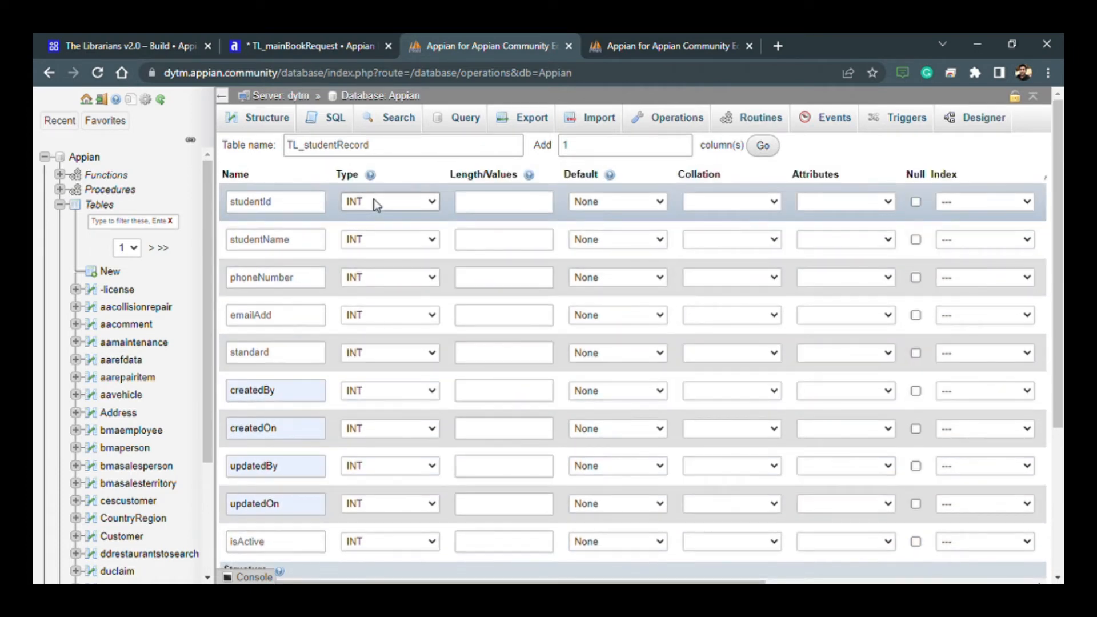
{"action": "left_click", "coordinate": [389, 239]}
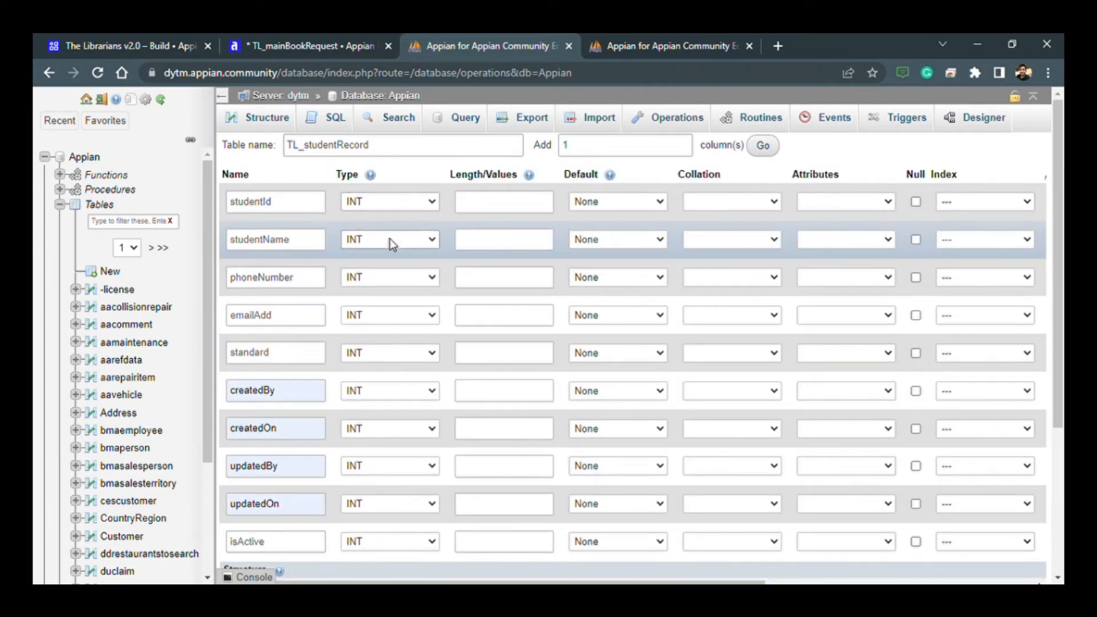
{"action": "left_click", "coordinate": [386, 265]}
{"action": "left_click", "coordinate": [377, 279]}
{"action": "left_click", "coordinate": [370, 319]}
{"action": "left_click", "coordinate": [368, 341]}
{"action": "left_click", "coordinate": [367, 355]}
{"action": "left_click", "coordinate": [365, 378]}
{"action": "left_click", "coordinate": [368, 390]}
{"action": "scroll", "coordinate": [389, 366], "scroll_direction": "down", "scroll_amount": 1}
{"action": "left_click", "coordinate": [391, 352]}
{"action": "left_click", "coordinate": [400, 230]}
- Set updatedBy to type VARCHAR, updatedOn to DATETIME, and isActive to TINYINT with length 1
{"action": "left_click", "coordinate": [389, 384]}
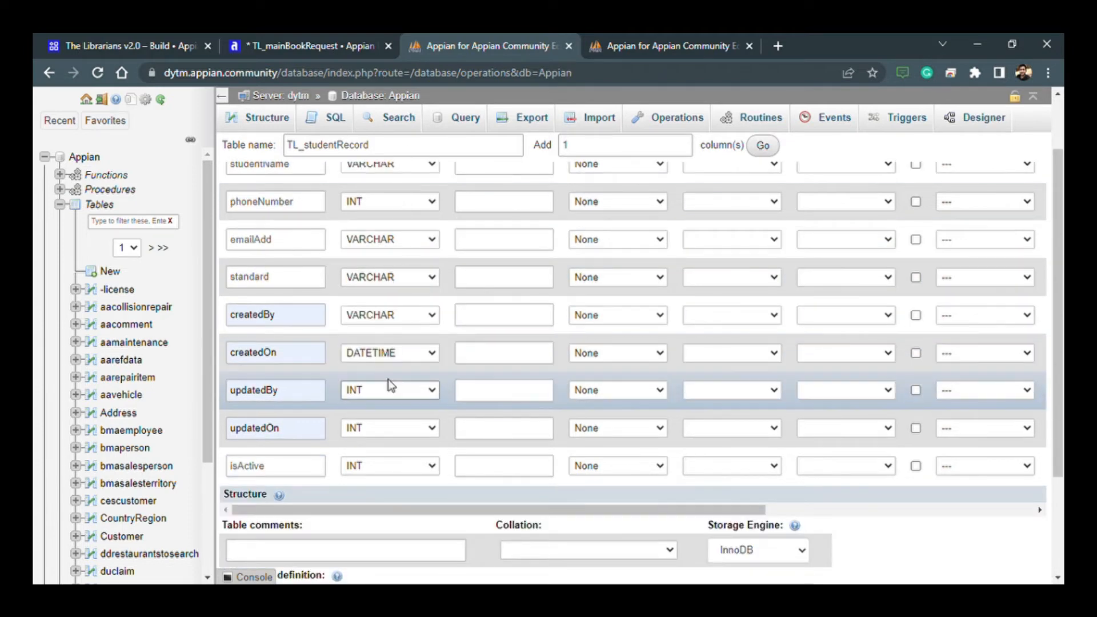
{"action": "left_click", "coordinate": [483, 469]}
{"action": "type", "text": "1"}
{"action": "left_click", "coordinate": [391, 428]}
{"action": "left_click", "coordinate": [385, 292]}
- Set the length of all VARCHAR columns to 255 and of studentId and phoneNumber to 11
{"action": "left_click", "coordinate": [480, 390]}
{"action": "type", "text": "255"}
{"action": "left_click", "coordinate": [477, 320]}
{"action": "left_click", "coordinate": [478, 380]}
{"action": "left_click", "coordinate": [483, 246]}
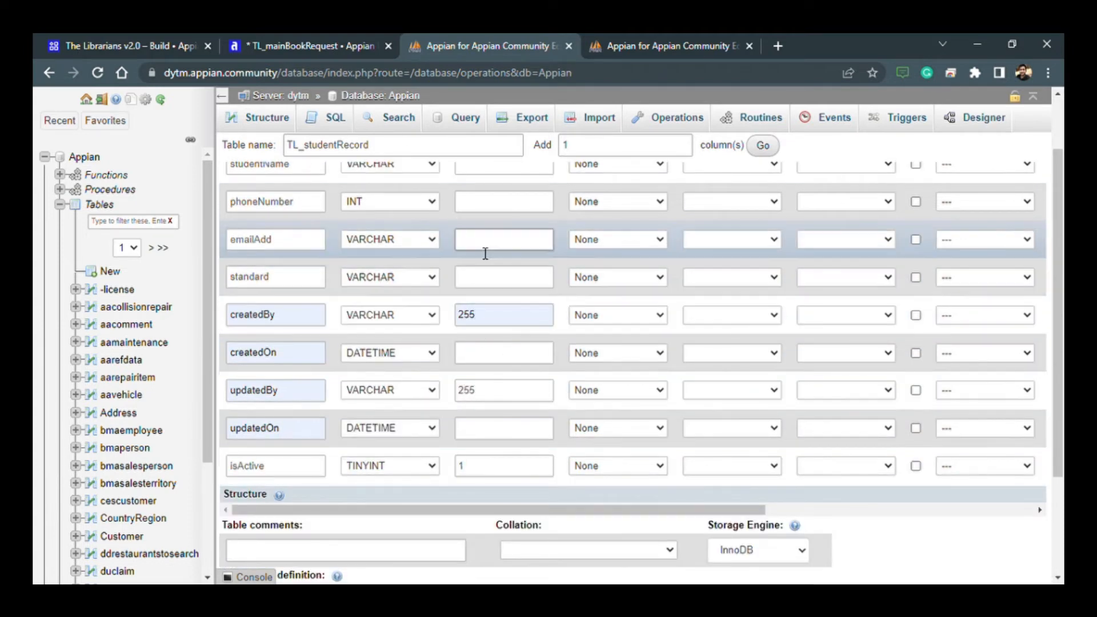
{"action": "type", "text": "255"}
{"action": "scroll", "coordinate": [478, 309], "scroll_direction": "up", "scroll_amount": 1}
{"action": "left_click", "coordinate": [490, 203]}
{"action": "type", "text": "11"}
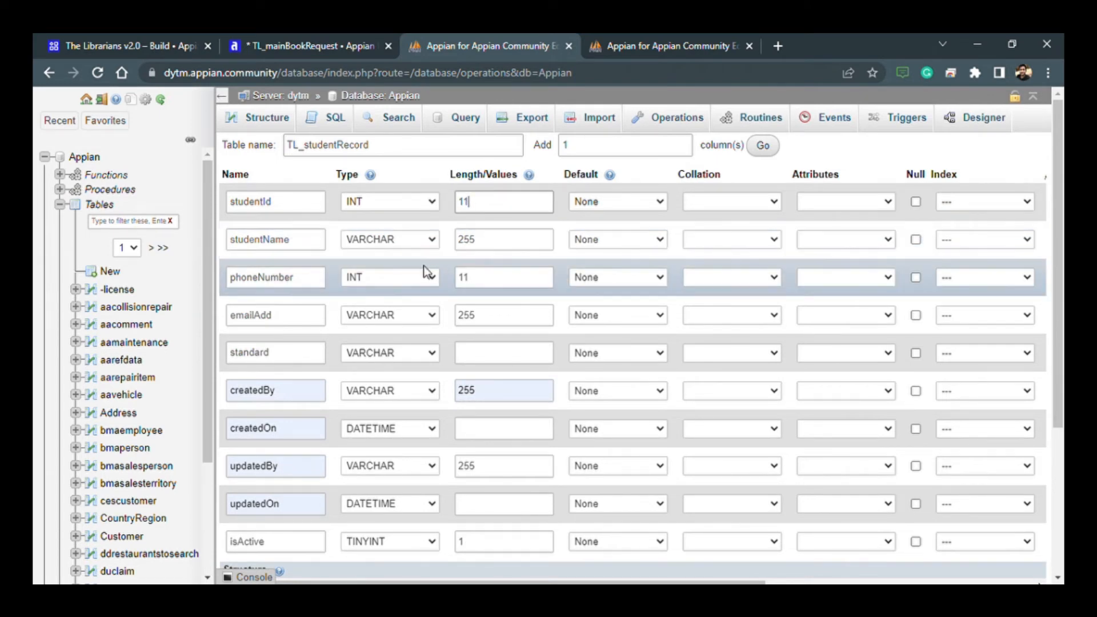
{"action": "left_click", "coordinate": [474, 364]}
{"action": "type", "text": "255"}
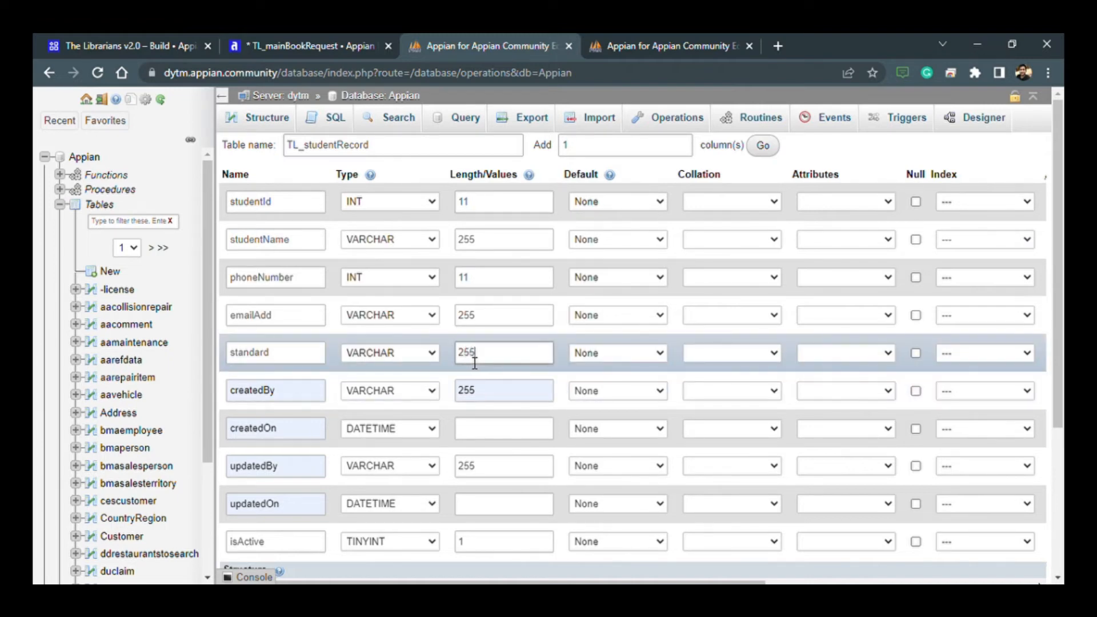
- Make studentId the primary key of the new table and enable auto-increment for it
{"action": "scroll", "coordinate": [507, 482], "scroll_direction": "down", "scroll_amount": 2}
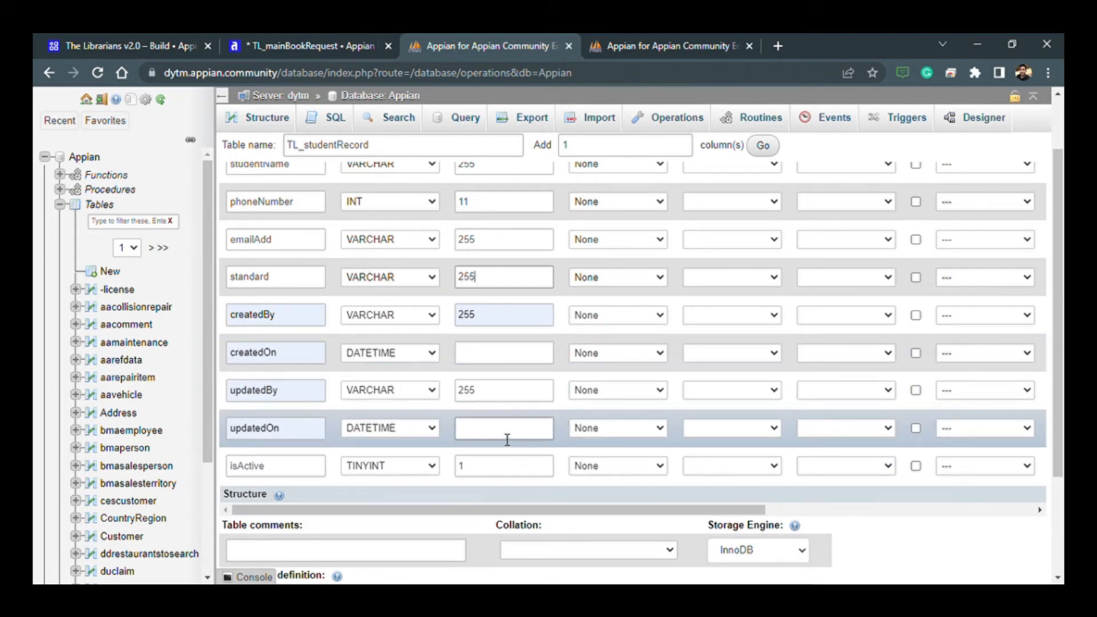
{"action": "scroll", "coordinate": [617, 450], "scroll_direction": "up", "scroll_amount": 2}
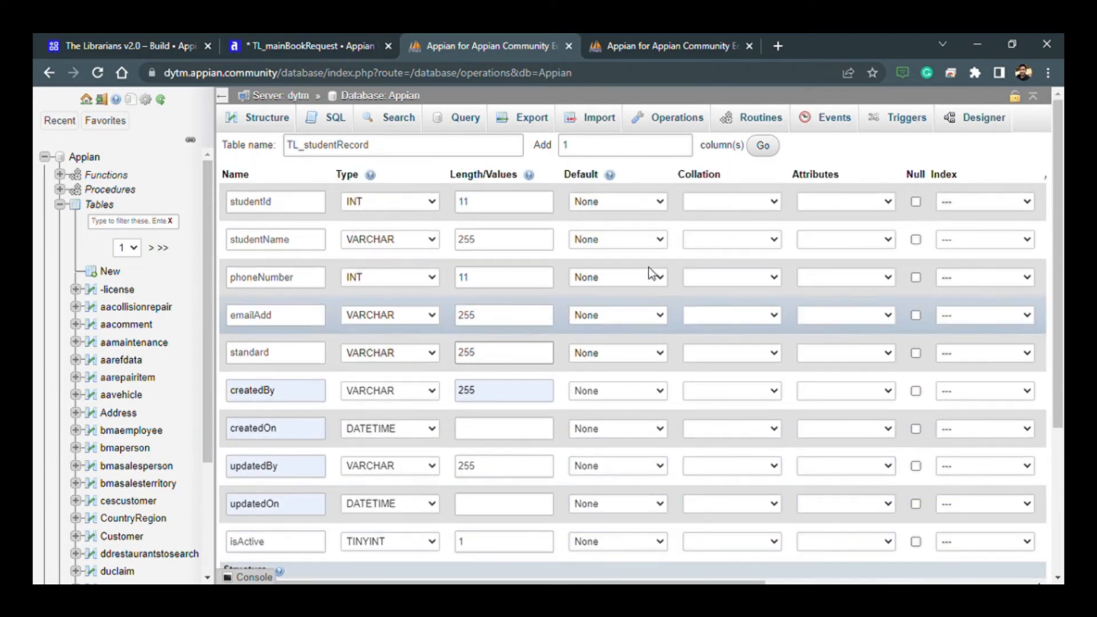
{"action": "left_click", "coordinate": [969, 207]}
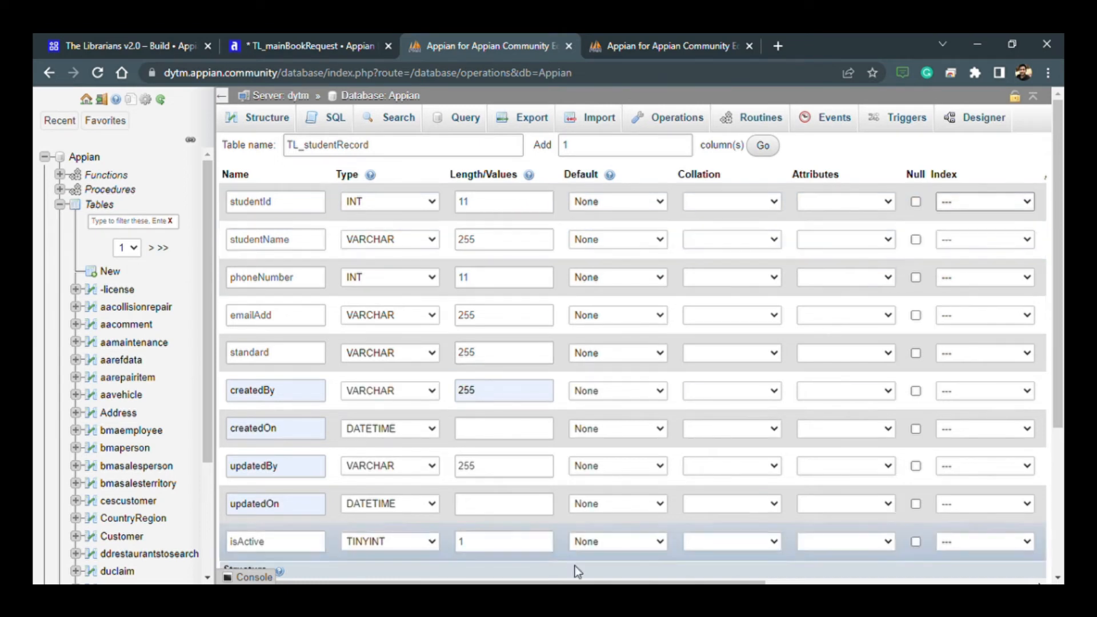
{"action": "scroll", "coordinate": [582, 505], "scroll_direction": "down", "scroll_amount": 2}
{"action": "left_click_drag", "start_coordinate": [581, 504], "coordinate": [851, 437]}
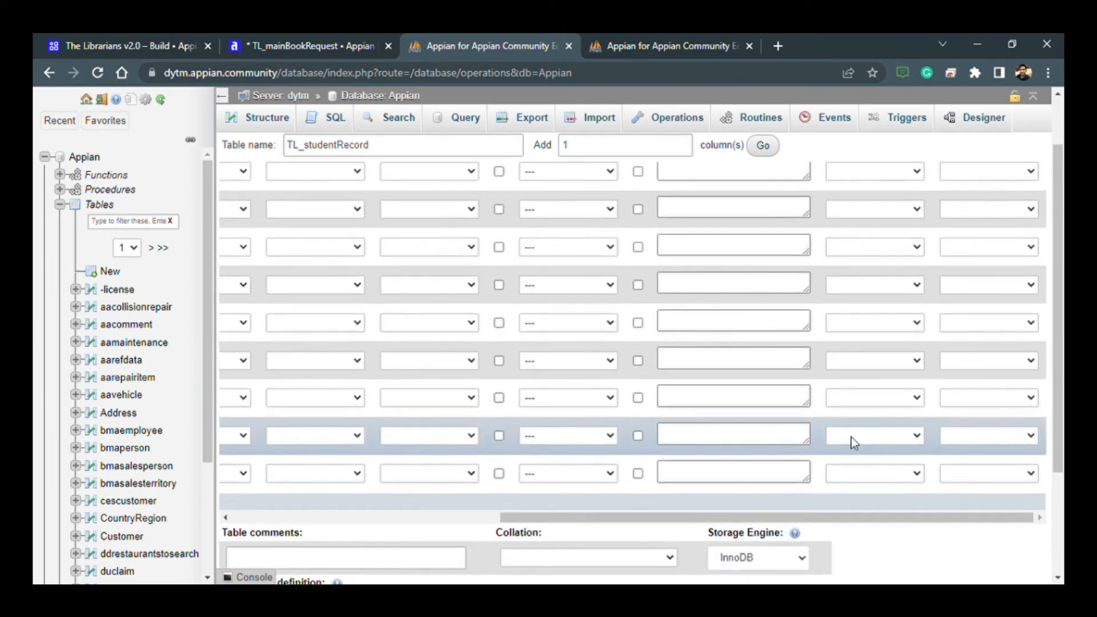
{"action": "scroll", "coordinate": [668, 257], "scroll_direction": "up", "scroll_amount": 2}
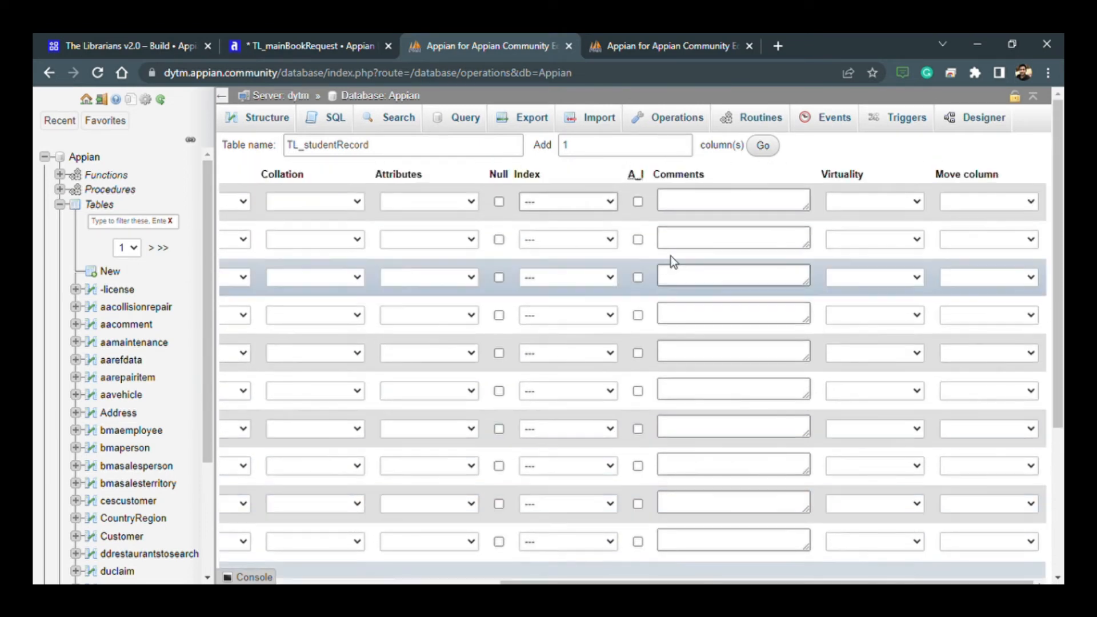
{"action": "left_click", "coordinate": [573, 235]}
{"action": "left_click", "coordinate": [620, 482]}
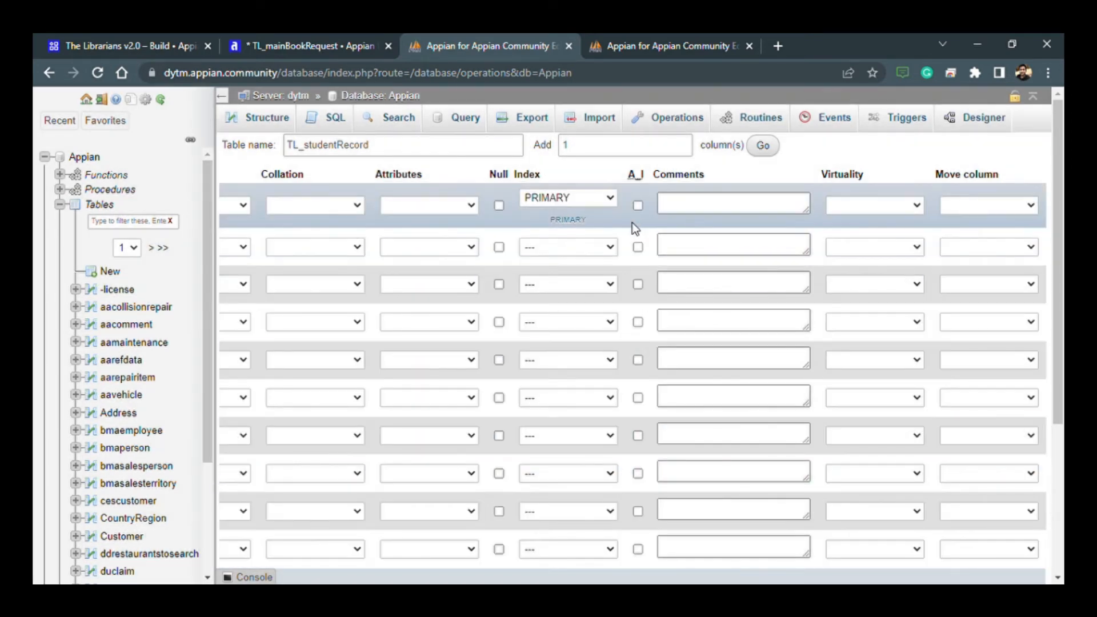
{"action": "left_click", "coordinate": [638, 206]}
- Allow null values for phoneNumber, emailAdd, standard, updatedBy, updatedOn and isActive, leaving createdBy and createdOn as required
{"action": "scroll", "coordinate": [635, 508], "scroll_direction": "down", "scroll_amount": 5}
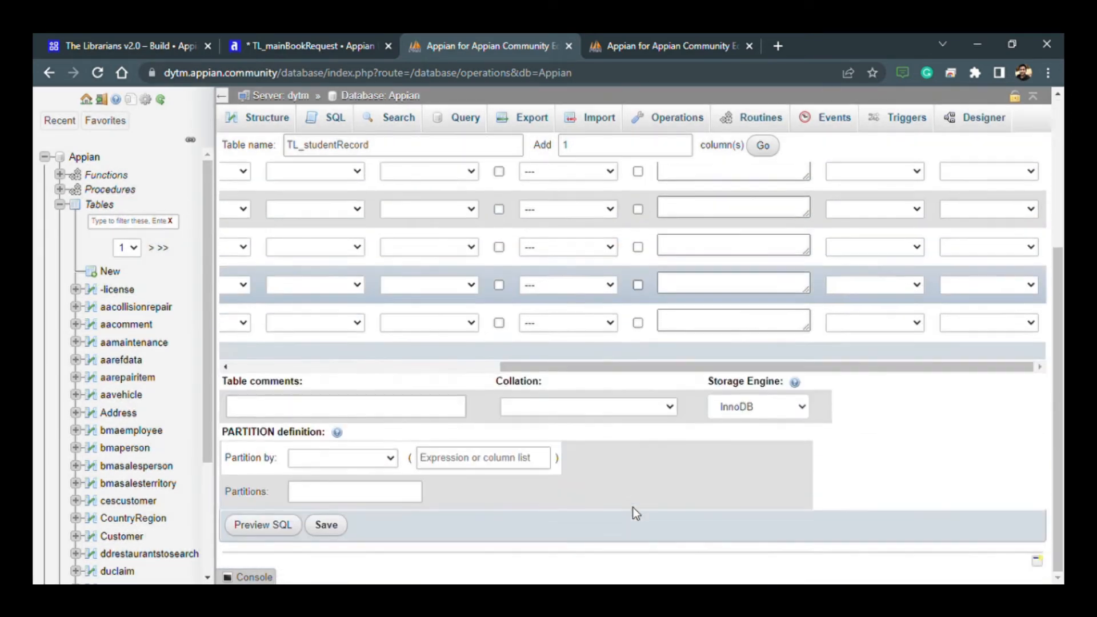
{"action": "left_click_drag", "start_coordinate": [619, 372], "coordinate": [392, 371]}
{"action": "scroll", "coordinate": [584, 491], "scroll_direction": "up", "scroll_amount": 5}
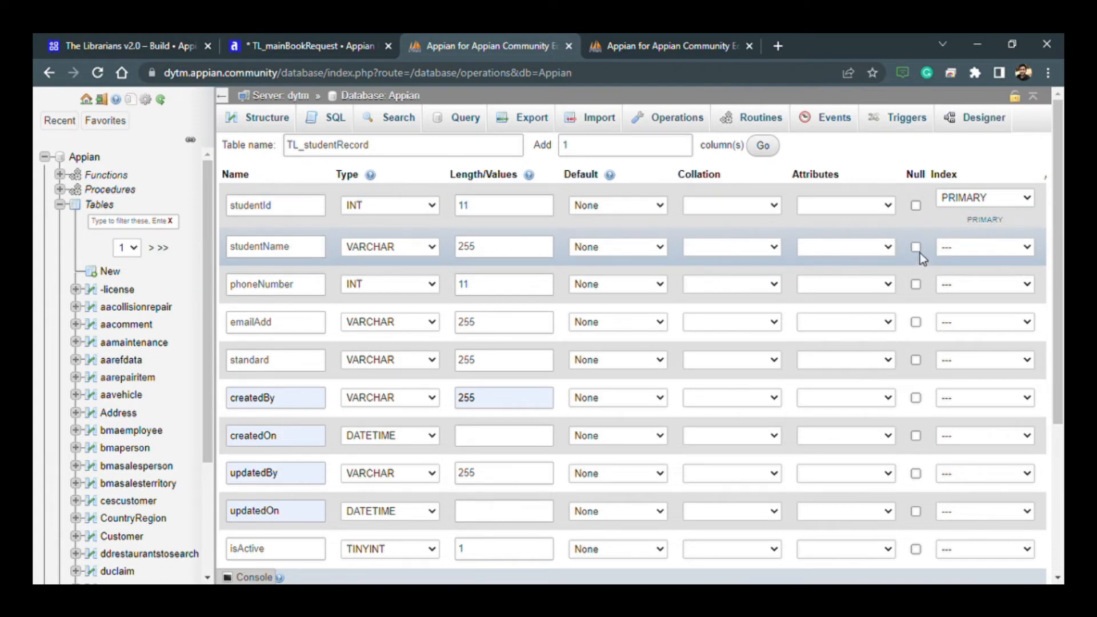
{"action": "scroll", "coordinate": [902, 443], "scroll_direction": "down", "scroll_amount": 1}
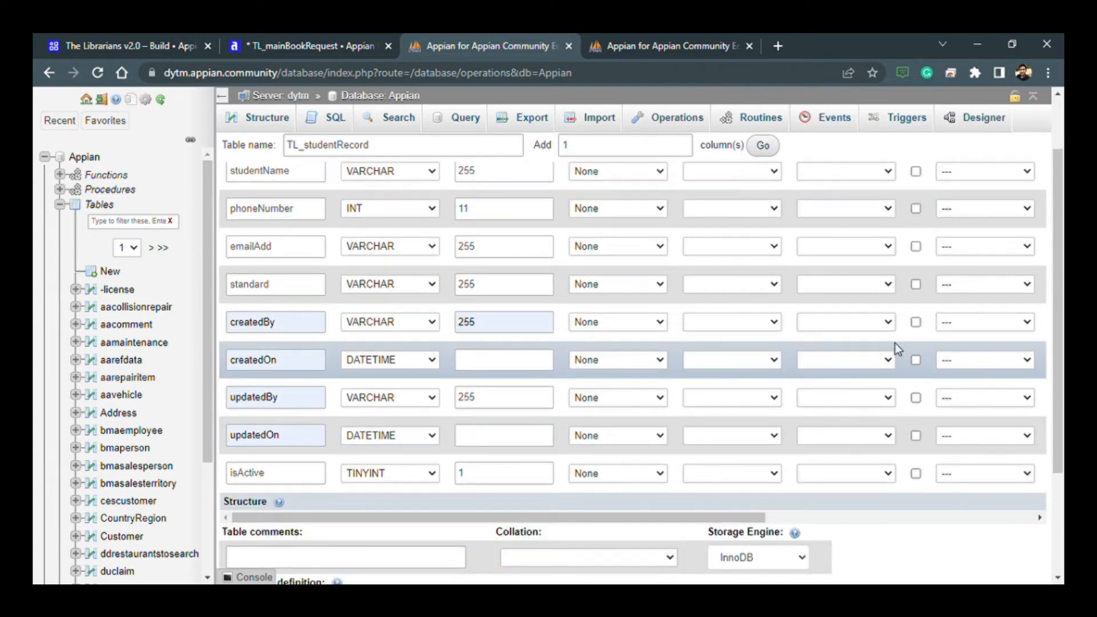
{"action": "left_click", "coordinate": [915, 322]}
{"action": "left_click", "coordinate": [916, 360]}
{"action": "scroll", "coordinate": [937, 396], "scroll_direction": "up", "scroll_amount": 1}
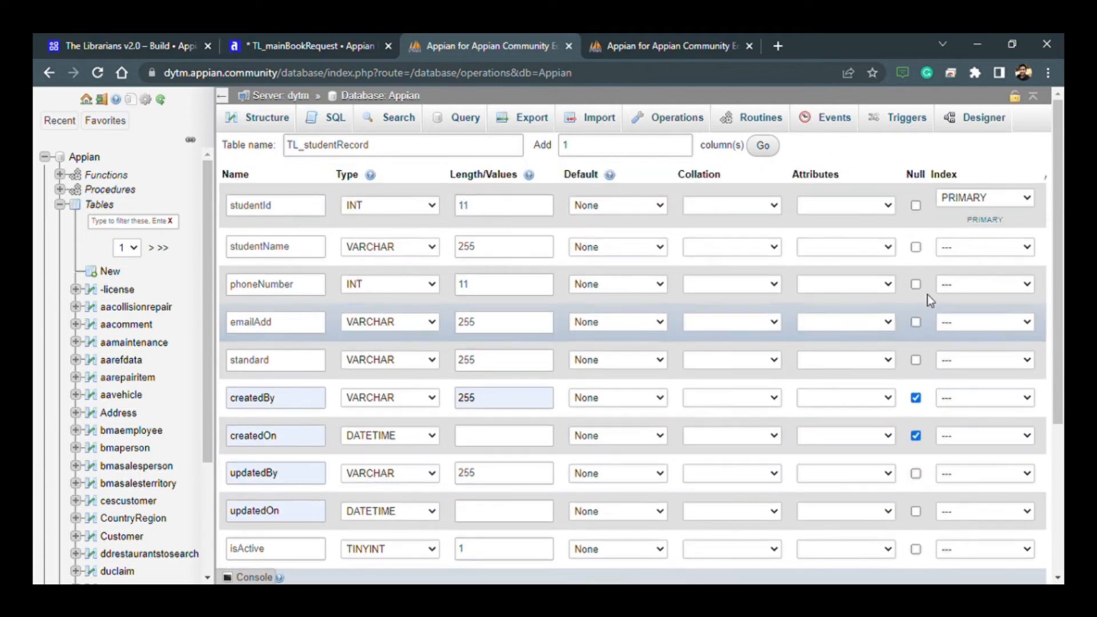
{"action": "left_click", "coordinate": [916, 285]}
{"action": "left_click", "coordinate": [914, 323]}
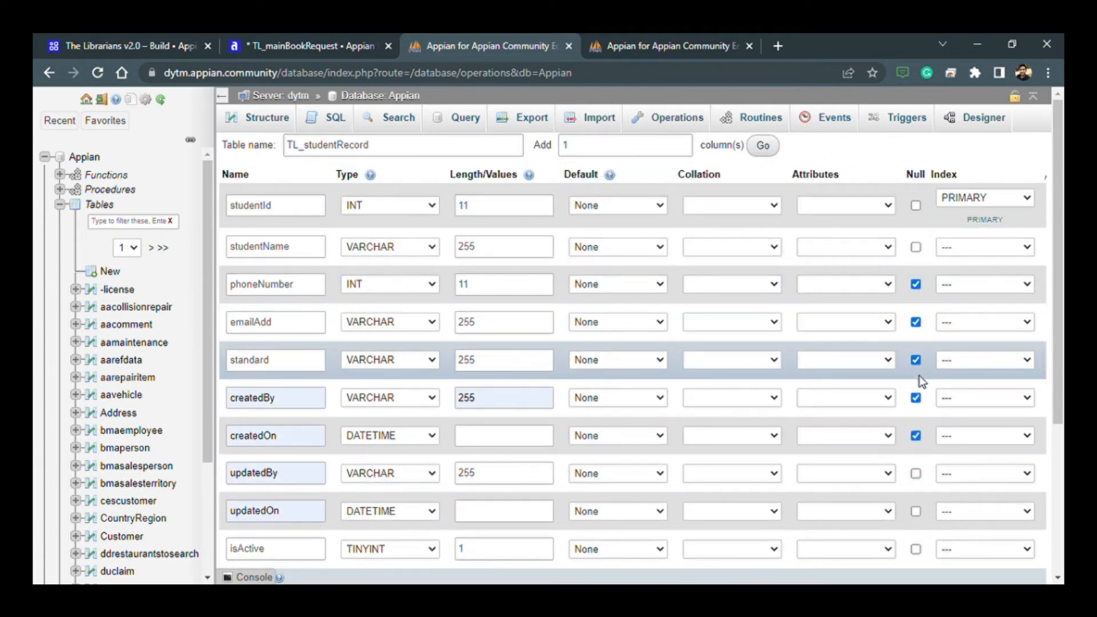
{"action": "scroll", "coordinate": [917, 372], "scroll_direction": "down", "scroll_amount": 1}
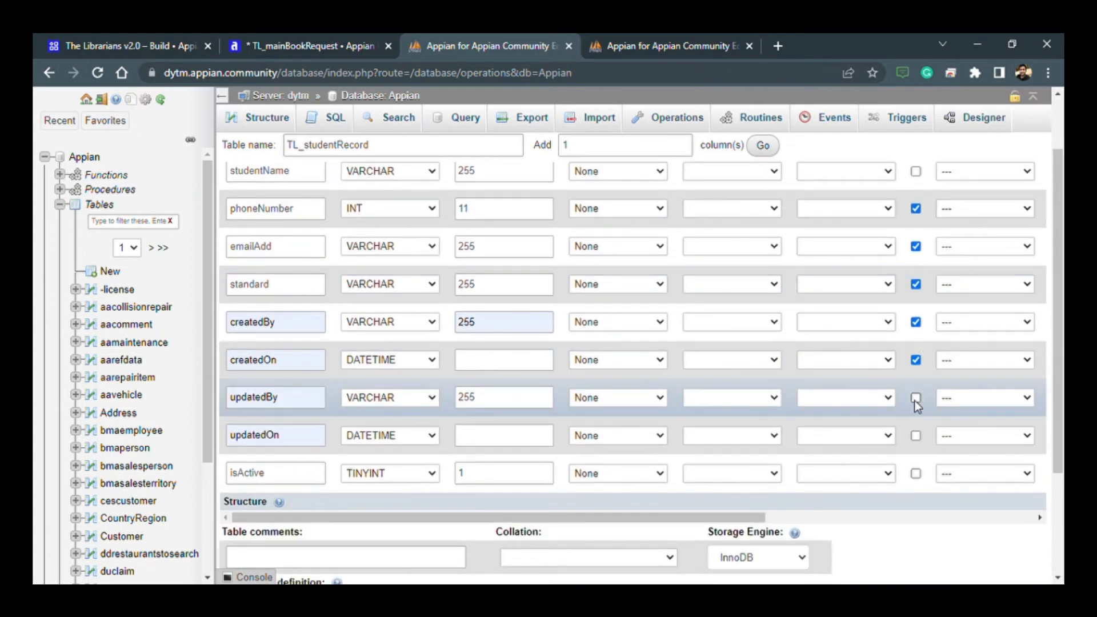
{"action": "left_click", "coordinate": [915, 397]}
{"action": "left_click", "coordinate": [917, 360]}
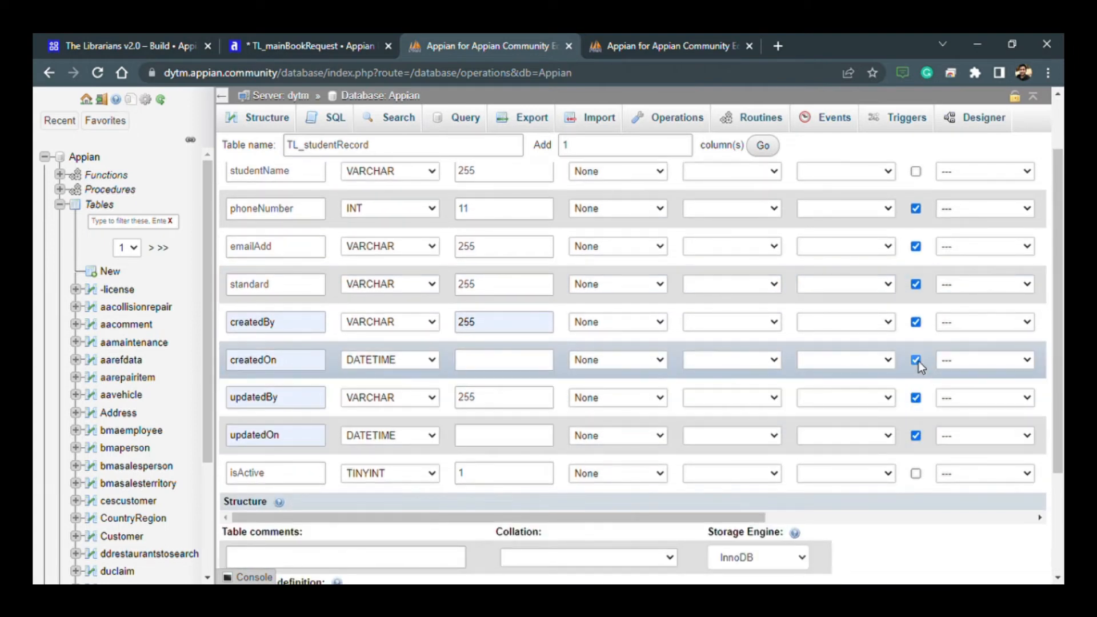
{"action": "left_click", "coordinate": [917, 322]}
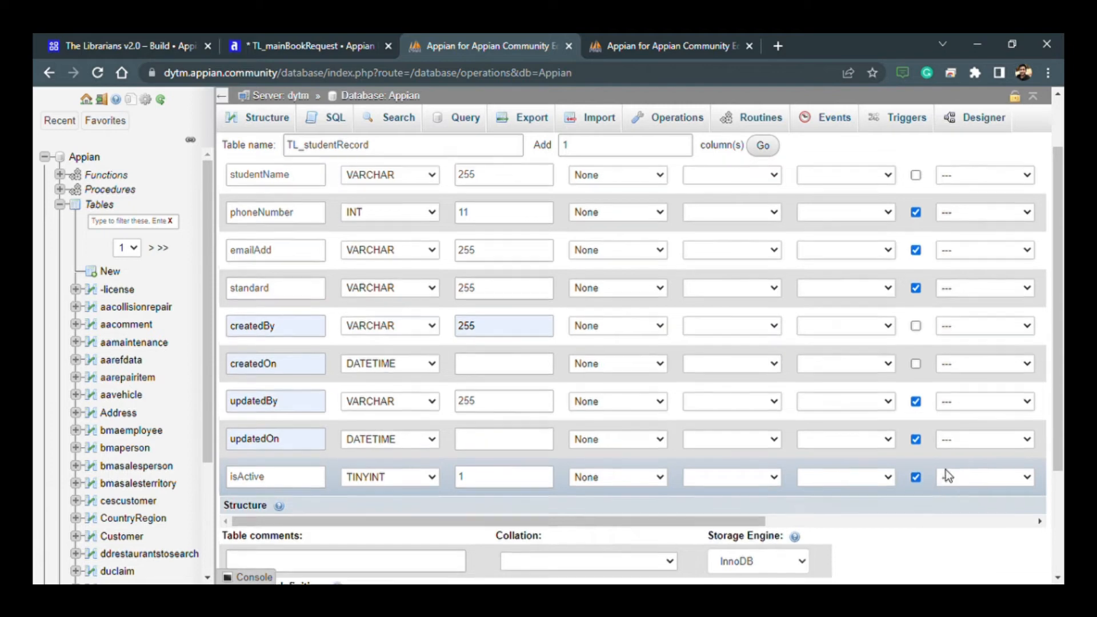
{"action": "scroll", "coordinate": [945, 470], "scroll_direction": "up", "scroll_amount": 1}
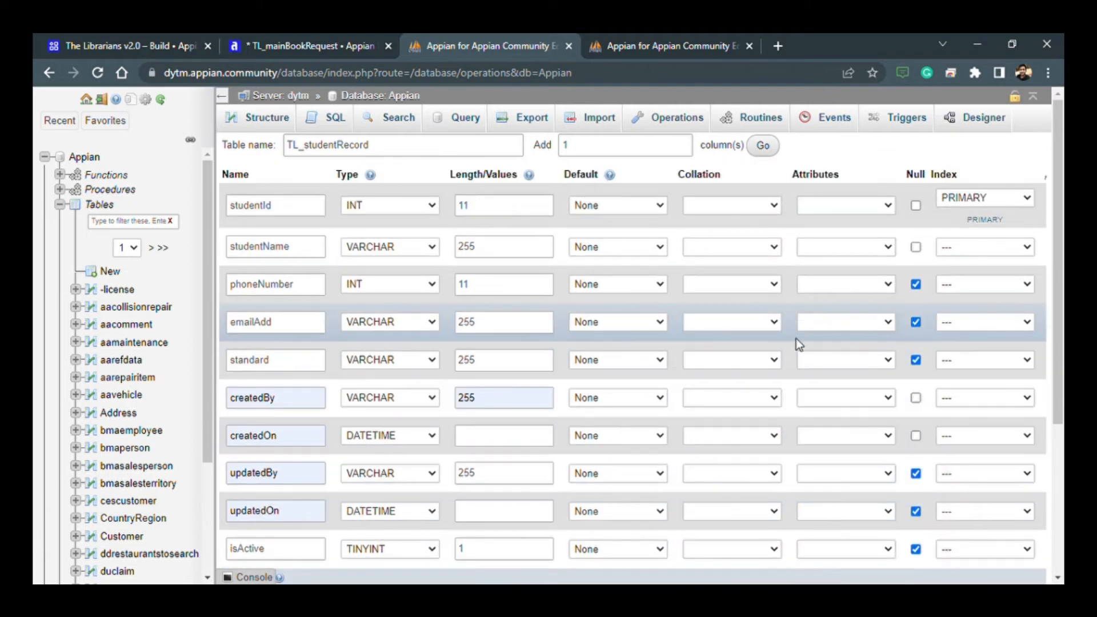
- Review the column settings and add one blank column row to the table definition
{"action": "scroll", "coordinate": [543, 355], "scroll_direction": "down", "scroll_amount": 1}
{"action": "scroll", "coordinate": [660, 348], "scroll_direction": "up", "scroll_amount": 1}
{"action": "scroll", "coordinate": [723, 375], "scroll_direction": "down", "scroll_amount": 2}
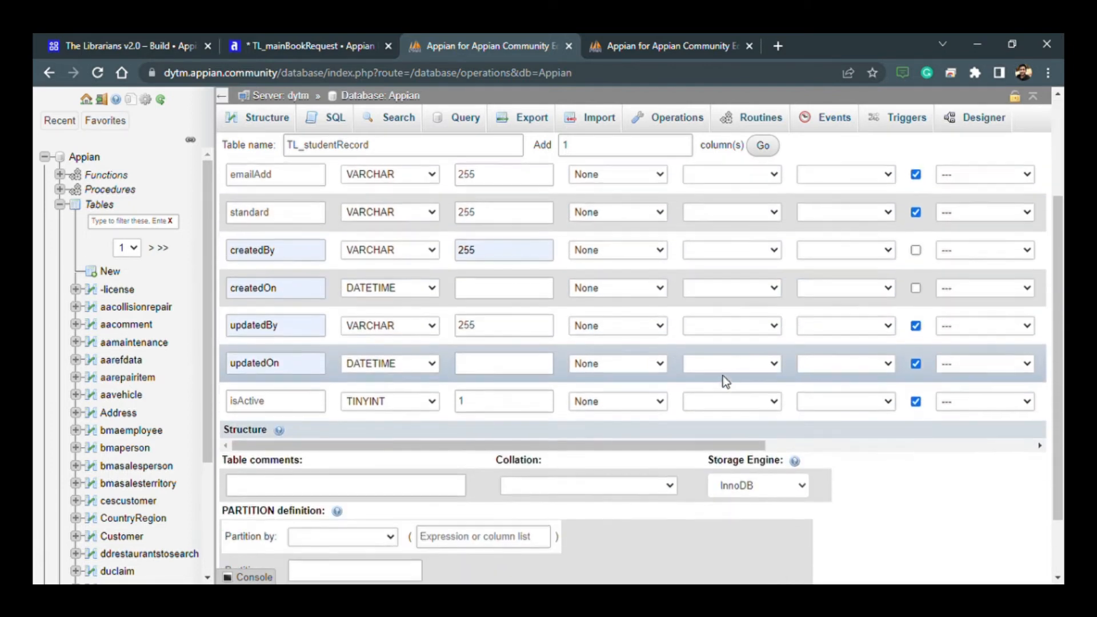
{"action": "left_click_drag", "start_coordinate": [742, 443], "coordinate": [383, 450]}
{"action": "scroll", "coordinate": [712, 433], "scroll_direction": "up", "scroll_amount": 2}
{"action": "scroll", "coordinate": [712, 433], "scroll_direction": "down", "scroll_amount": 2}
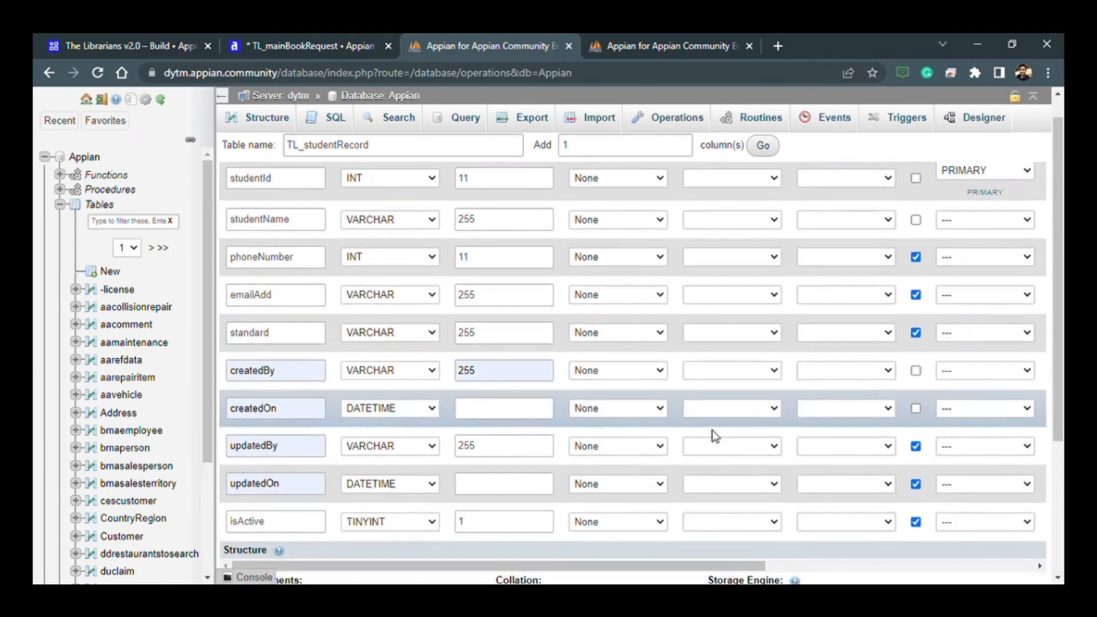
{"action": "left_click_drag", "start_coordinate": [704, 366], "coordinate": [1006, 415]}
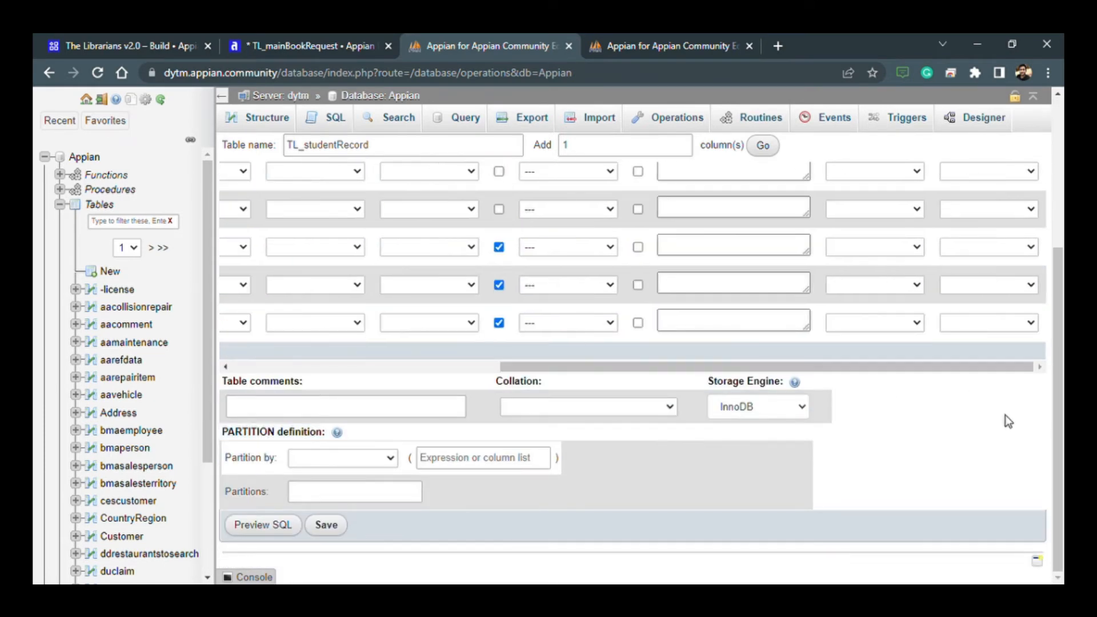
{"action": "scroll", "coordinate": [1006, 415], "scroll_direction": "up", "scroll_amount": 4}
{"action": "left_click", "coordinate": [761, 152]}
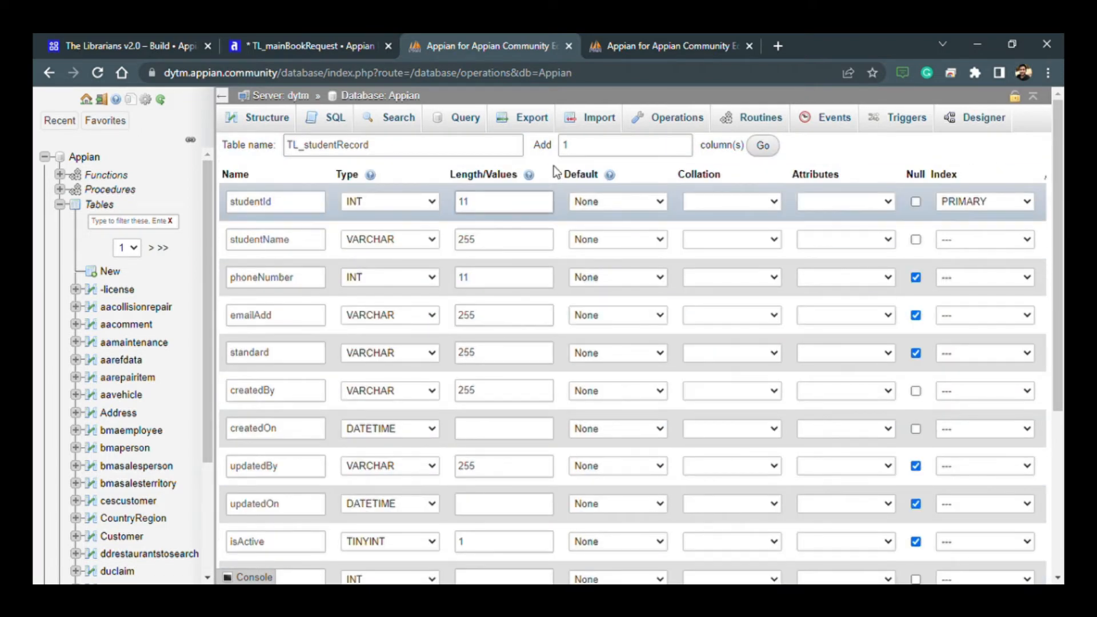
- Save the TL_studentRecord table definition to create the table
{"action": "scroll", "coordinate": [449, 271], "scroll_direction": "down", "scroll_amount": 4}
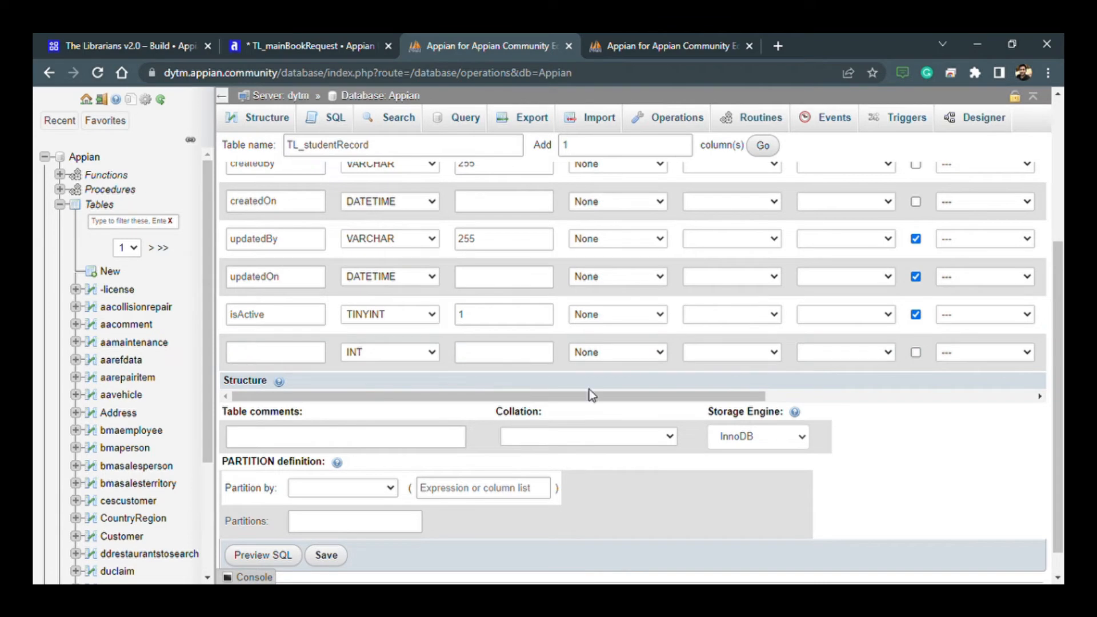
{"action": "left_click_drag", "start_coordinate": [593, 395], "coordinate": [284, 348]}
{"action": "scroll", "coordinate": [338, 446], "scroll_direction": "down", "scroll_amount": 1}
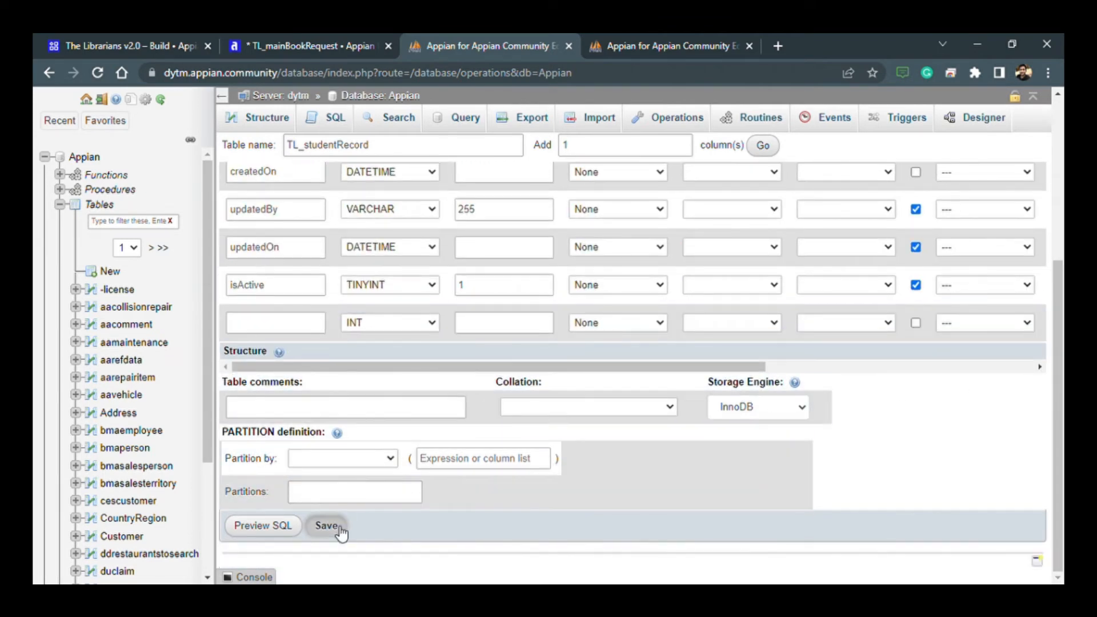
{"action": "left_click", "coordinate": [327, 526]}
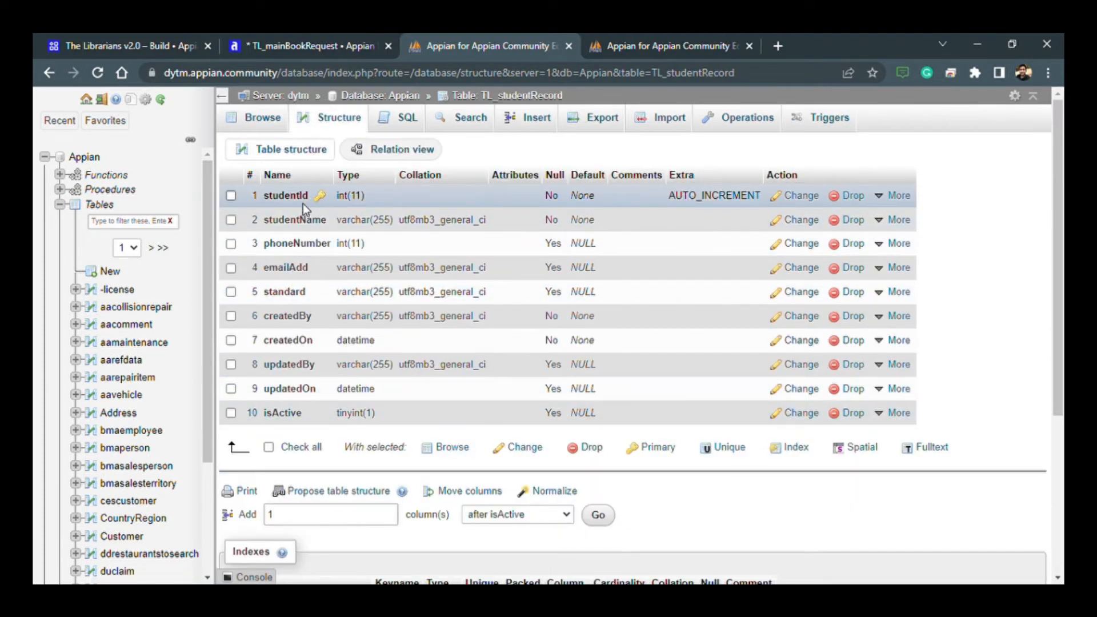
- Start a new row in TL_studentRecord and fill in the student's full name and phone number
{"action": "left_click", "coordinate": [526, 129]}
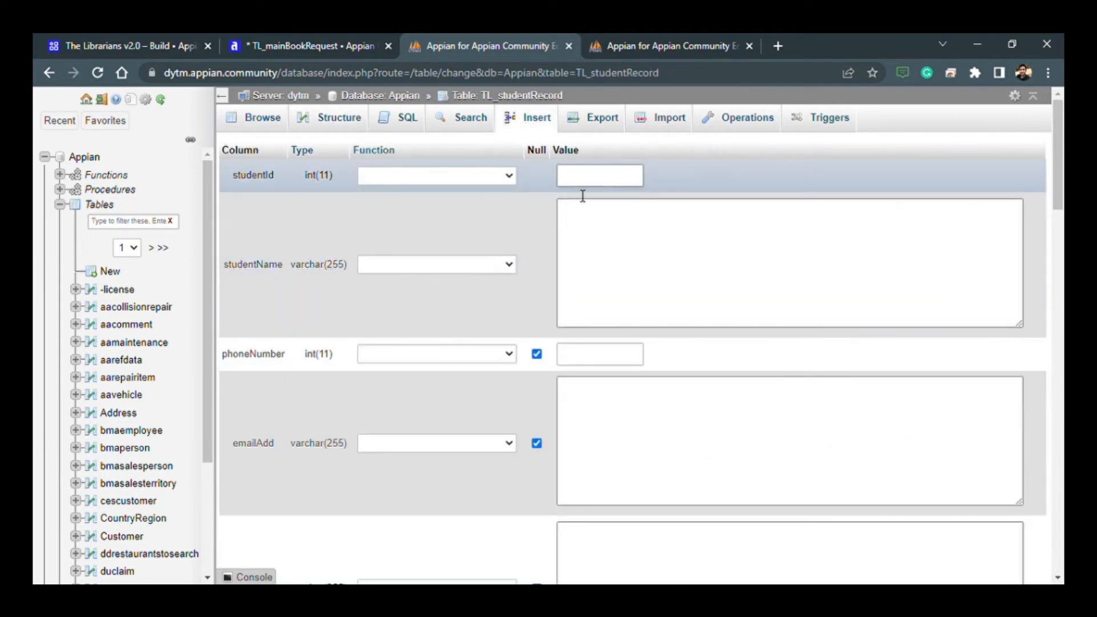
{"action": "left_click", "coordinate": [600, 254]}
{"action": "left_click", "coordinate": [626, 355]}
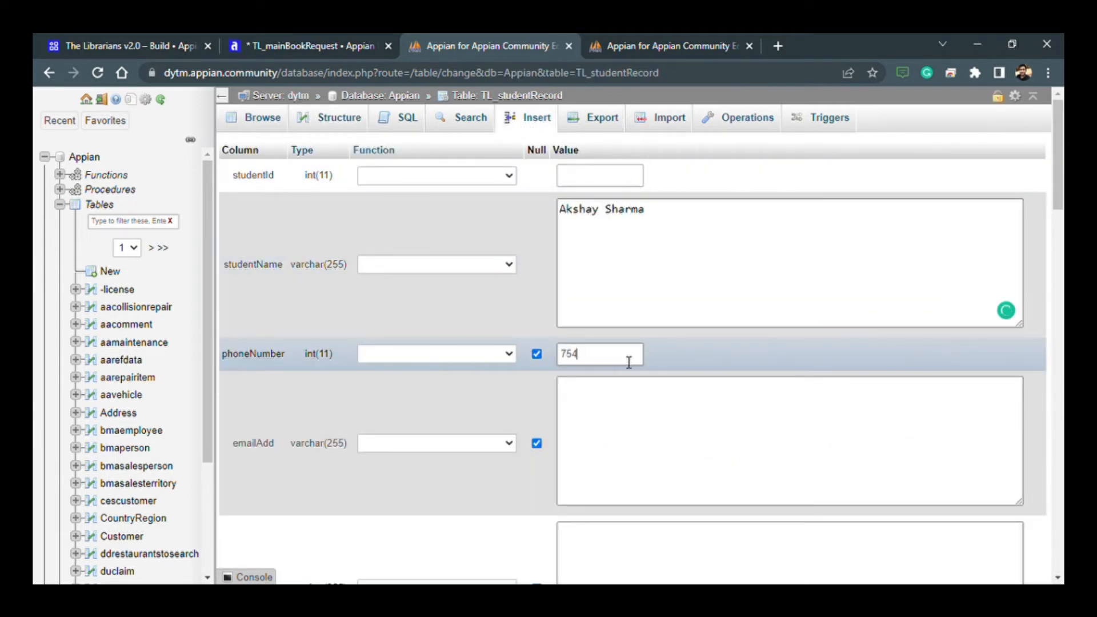
- Fill in the student's e-mail address in emailAdd and set standard to 11
{"action": "scroll", "coordinate": [609, 398], "scroll_direction": "down", "scroll_amount": 1}
{"action": "left_click", "coordinate": [608, 398]}
{"action": "scroll", "coordinate": [635, 394], "scroll_direction": "down", "scroll_amount": 2}
{"action": "left_click", "coordinate": [644, 412]}
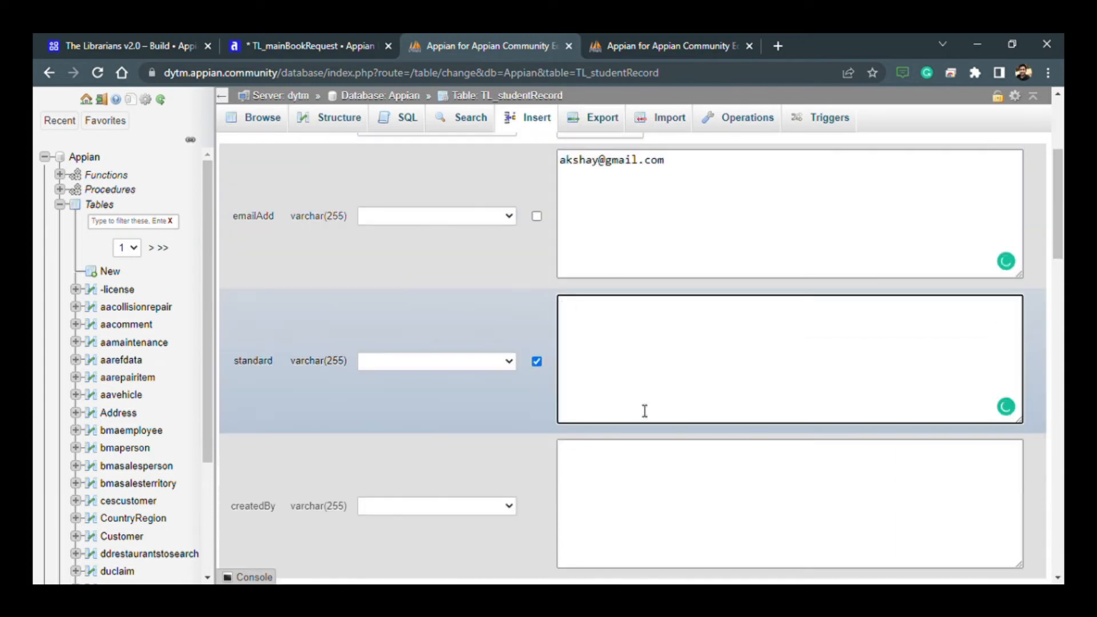
{"action": "type", "text": "11"}
- Copy the student's e-mail address from emailAdd into createdBy
{"action": "scroll", "coordinate": [649, 429], "scroll_direction": "down", "scroll_amount": 2}
{"action": "scroll", "coordinate": [649, 432], "scroll_direction": "up", "scroll_amount": 3}
{"action": "left_click_drag", "start_coordinate": [666, 233], "coordinate": [495, 231]}
{"action": "key", "text": "ctrl+c"}
{"action": "scroll", "coordinate": [495, 230], "scroll_direction": "down", "scroll_amount": 2}
{"action": "left_click", "coordinate": [657, 421]}
{"action": "key", "text": "ctrl+v"}
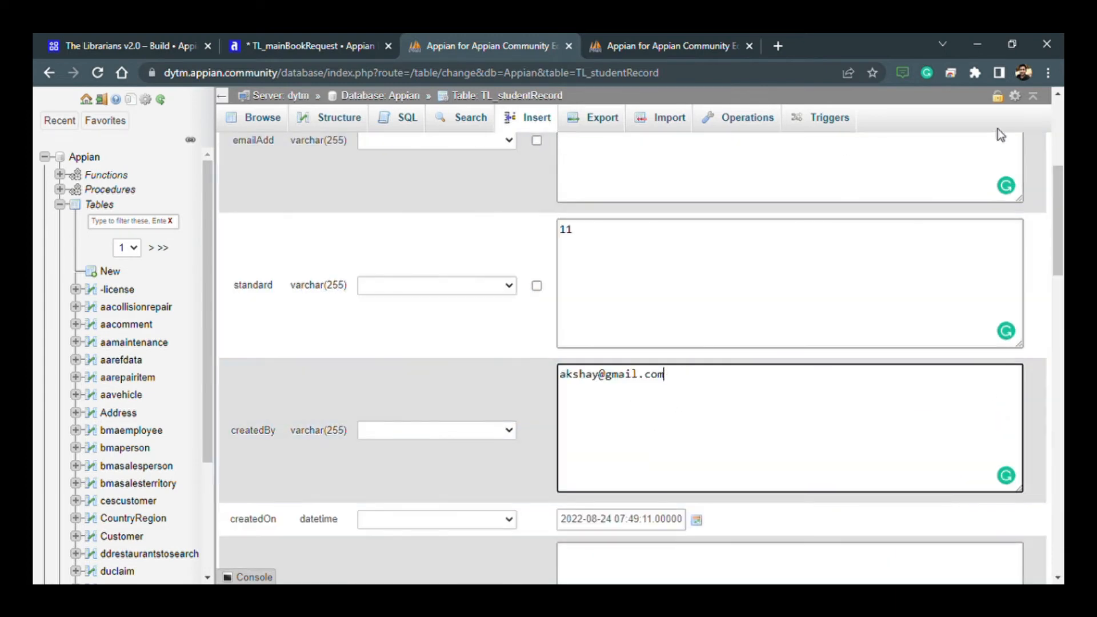
- Set the function of the createdOn column to NOW for the new row
{"action": "scroll", "coordinate": [747, 393], "scroll_direction": "down", "scroll_amount": 3}
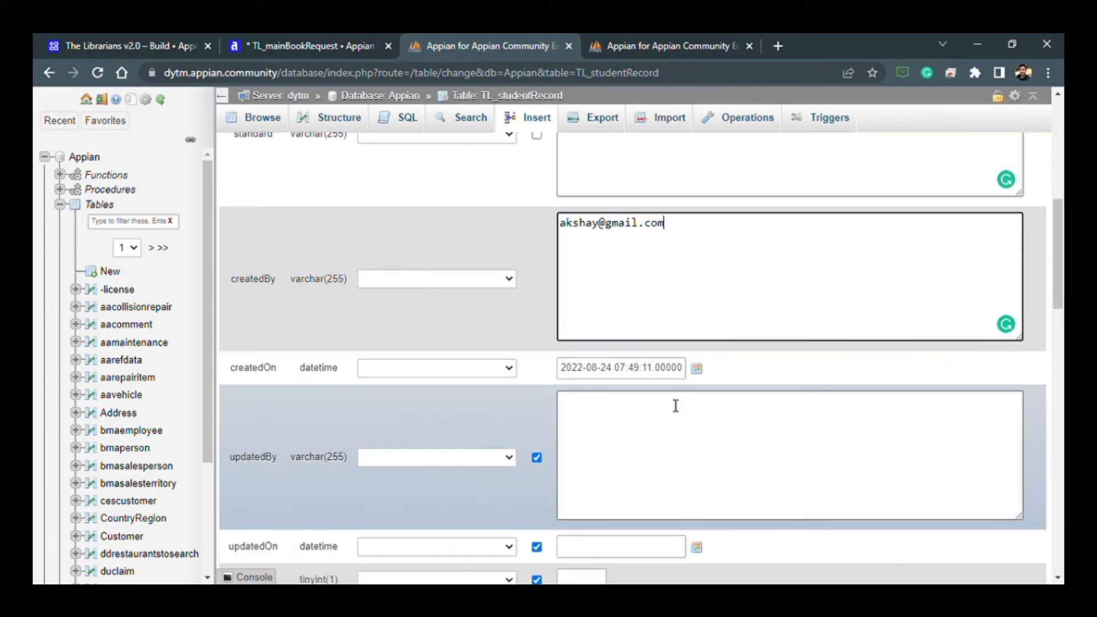
{"action": "left_click", "coordinate": [478, 367]}
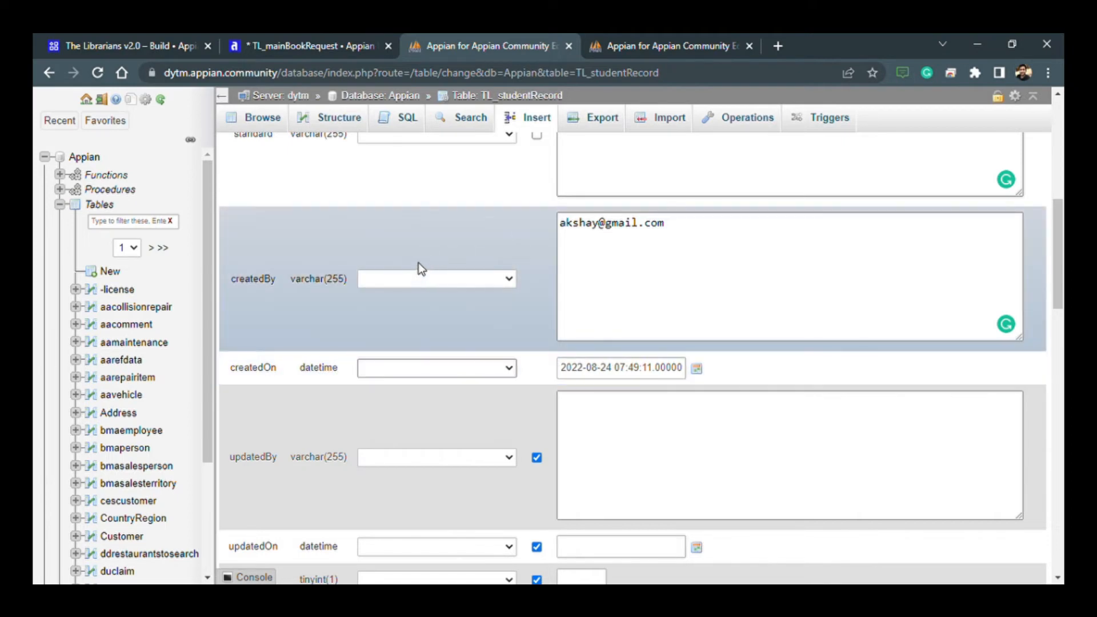
{"action": "left_click", "coordinate": [383, 130]}
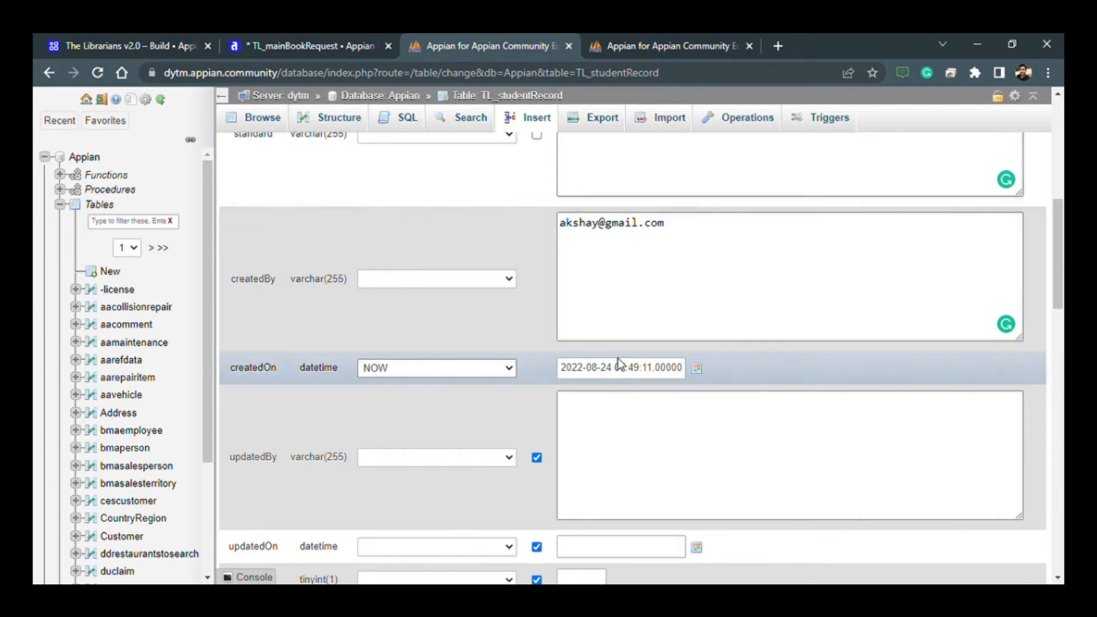
{"action": "scroll", "coordinate": [471, 362], "scroll_direction": "down", "scroll_amount": 1}
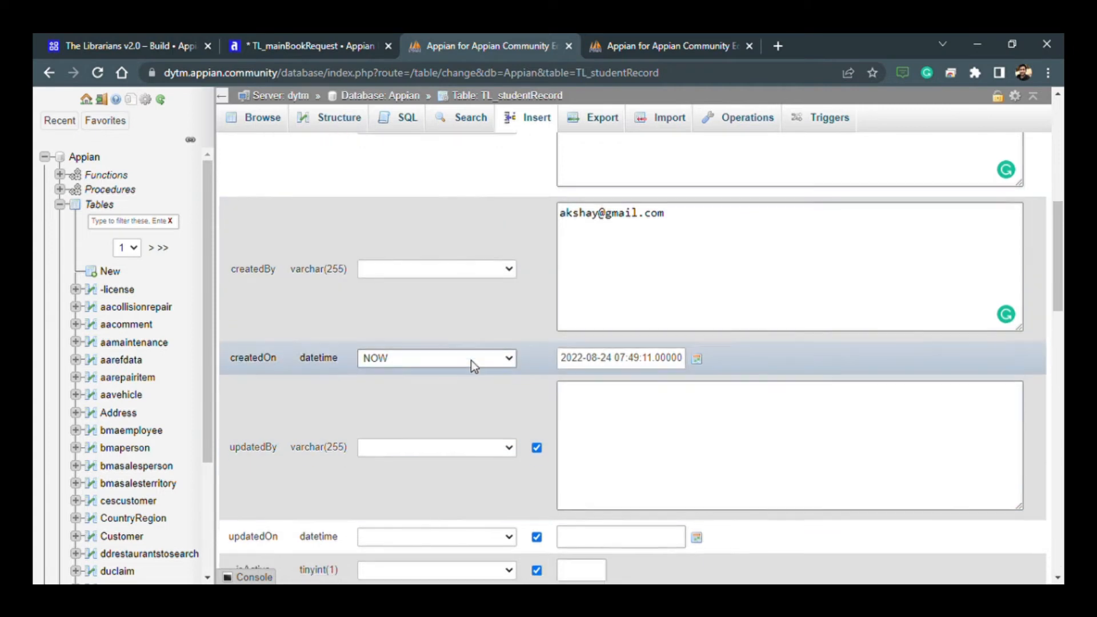
- Set isActive to 1 and insert the student row into the table
{"action": "scroll", "coordinate": [471, 362], "scroll_direction": "down", "scroll_amount": 3}
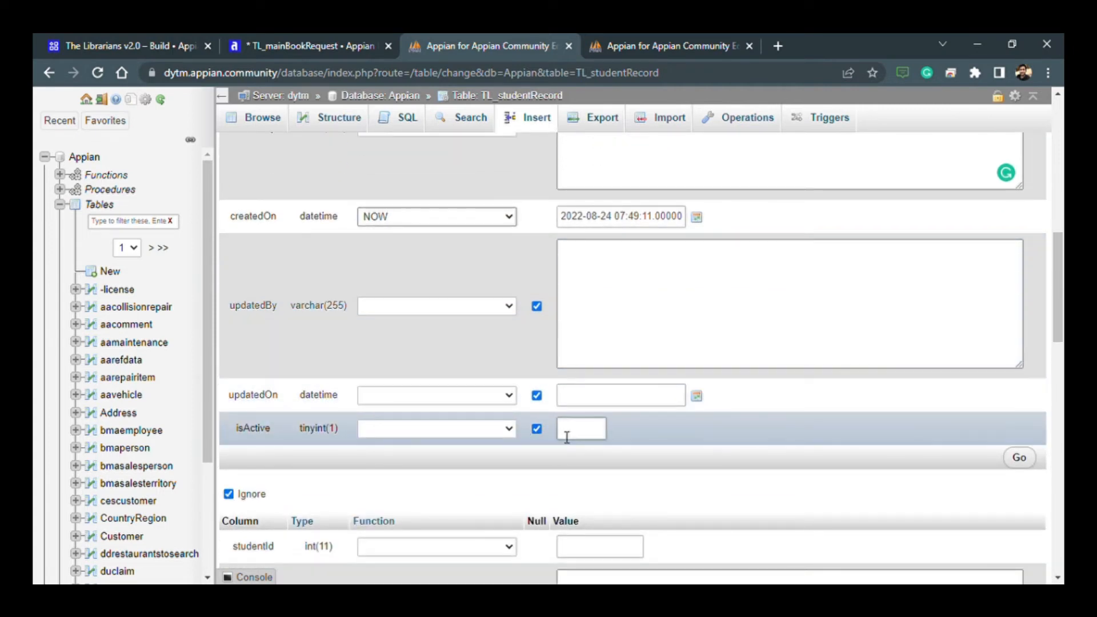
{"action": "left_click", "coordinate": [571, 439]}
{"action": "type", "text": "1"}
{"action": "scroll", "coordinate": [685, 444], "scroll_direction": "up", "scroll_amount": 10}
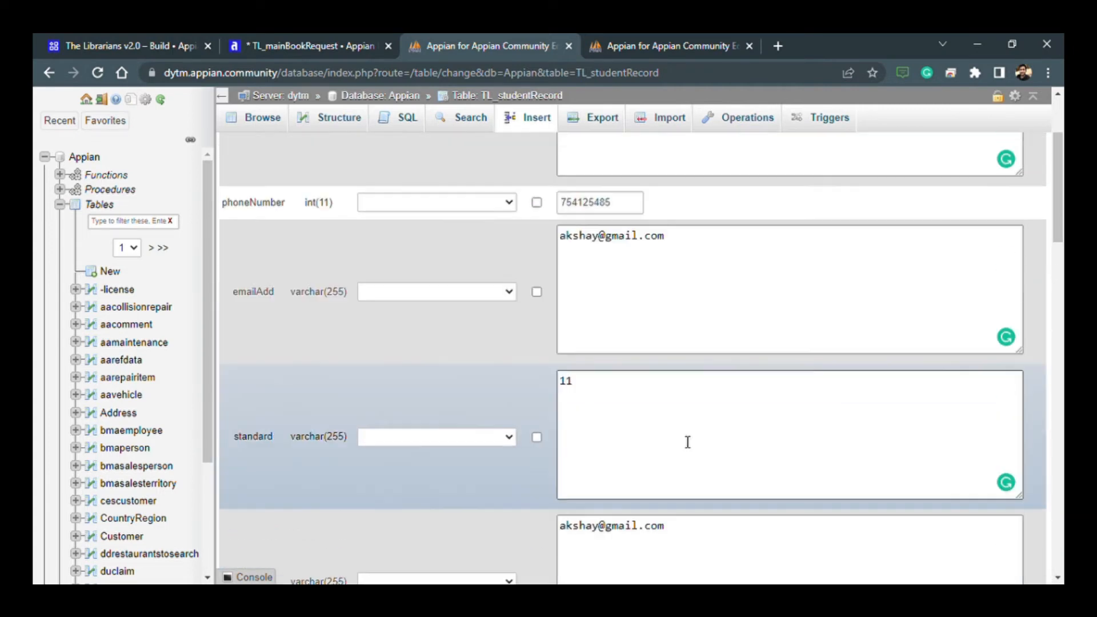
{"action": "scroll", "coordinate": [688, 443], "scroll_direction": "up", "scroll_amount": 3}
{"action": "scroll", "coordinate": [598, 416], "scroll_direction": "down", "scroll_amount": 11}
{"action": "key", "text": "Return"}
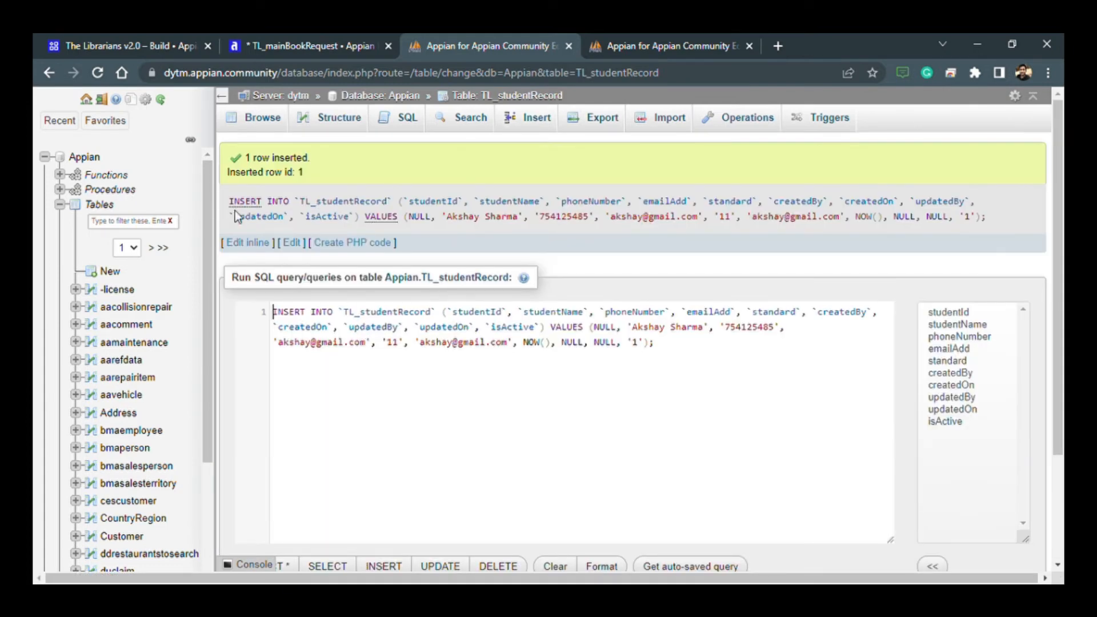
{"action": "left_click_drag", "start_coordinate": [228, 201], "coordinate": [958, 225]}
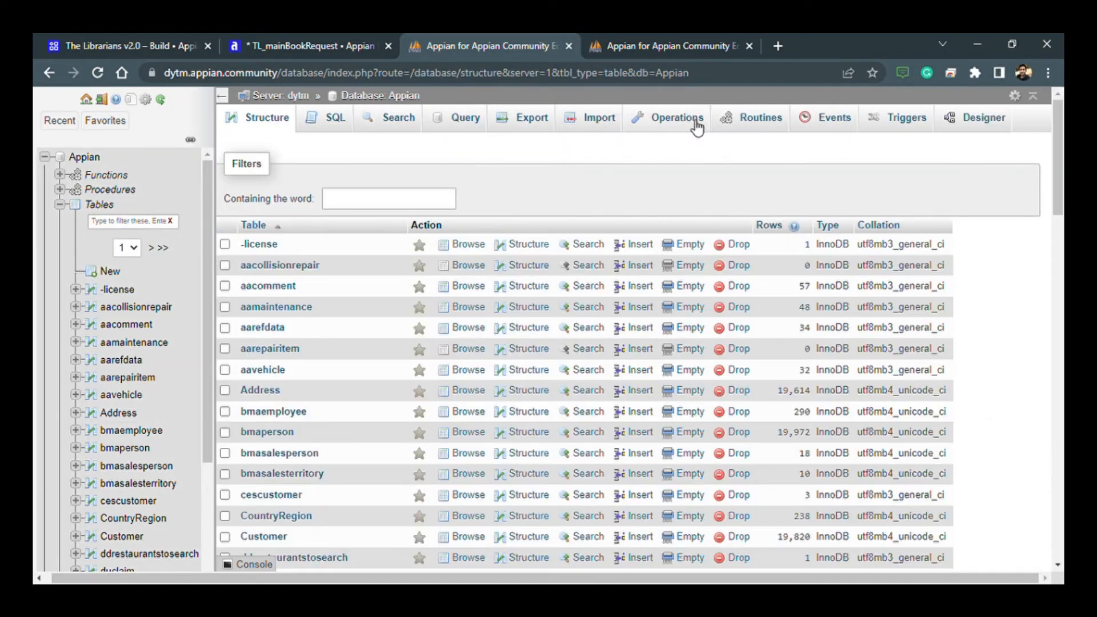
- Create a new table named TL_booksRecord with 11 columns in the Appian database
{"action": "left_click", "coordinate": [696, 123]}
{"action": "left_click", "coordinate": [313, 208]}
{"action": "left_click", "coordinate": [326, 267]}
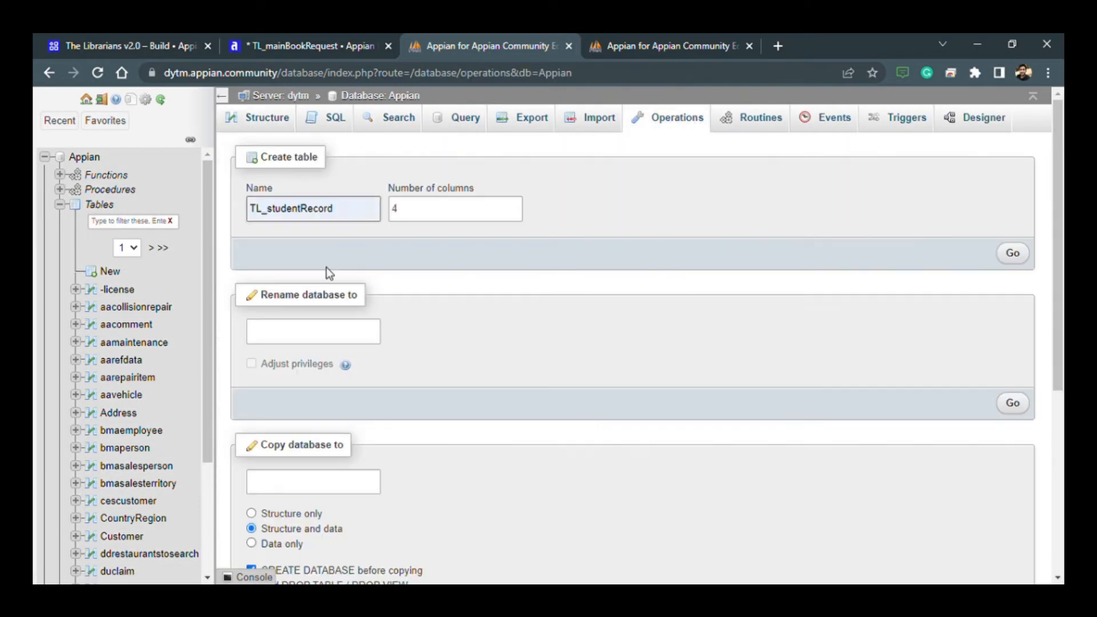
{"action": "left_click", "coordinate": [298, 209]}
{"action": "key", "text": "BackSpace"}
{"action": "key", "text": "BackSpace"}
{"action": "key", "text": "BackSpace"}
{"action": "key", "text": "BackSpace"}
{"action": "key", "text": "BackSpace"}
{"action": "key", "text": "BackSpace"}
{"action": "key", "text": "BackSpace"}
{"action": "type", "text": "books"}
{"action": "left_click", "coordinate": [517, 207]}
{"action": "left_click", "coordinate": [1012, 253]}
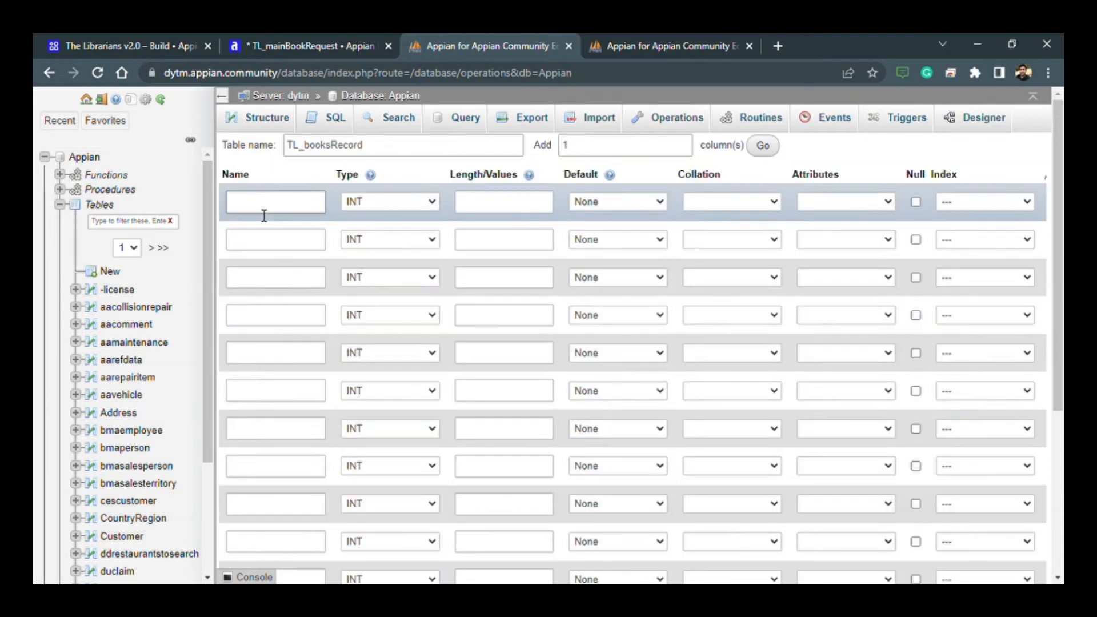
- Name the first three columns of the new table bookId, bookName and bookPrice
{"action": "left_click", "coordinate": [264, 209]}
{"action": "type", "text": "bookId"}
{"action": "left_click", "coordinate": [292, 242]}
{"action": "type", "text": "bookName"}
{"action": "left_click", "coordinate": [280, 280]}
{"action": "type", "text": "bookPrice"}
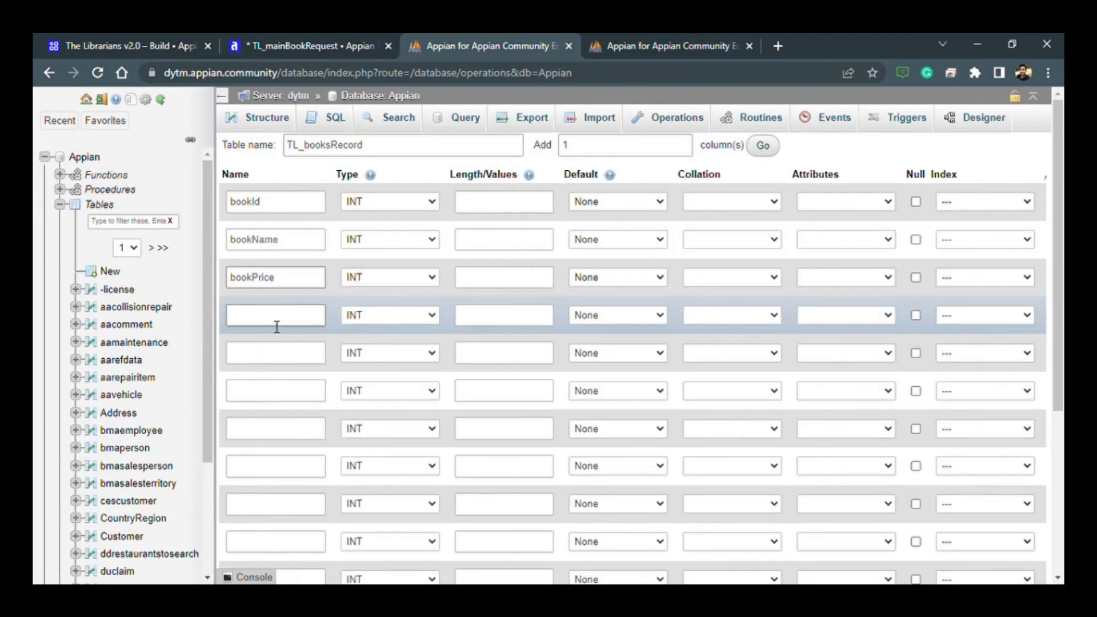
- Name the next three columns bookWriter, bookAvailability and numberOfTotalBooksAvailable
{"action": "left_click", "coordinate": [276, 318]}
{"action": "type", "text": "bookWriter"}
{"action": "left_click", "coordinate": [267, 353]}
{"action": "type", "text": "bookAvailability"}
{"action": "left_click", "coordinate": [284, 397]}
{"action": "type", "text": "numberOfTotalBooksAvailable"}
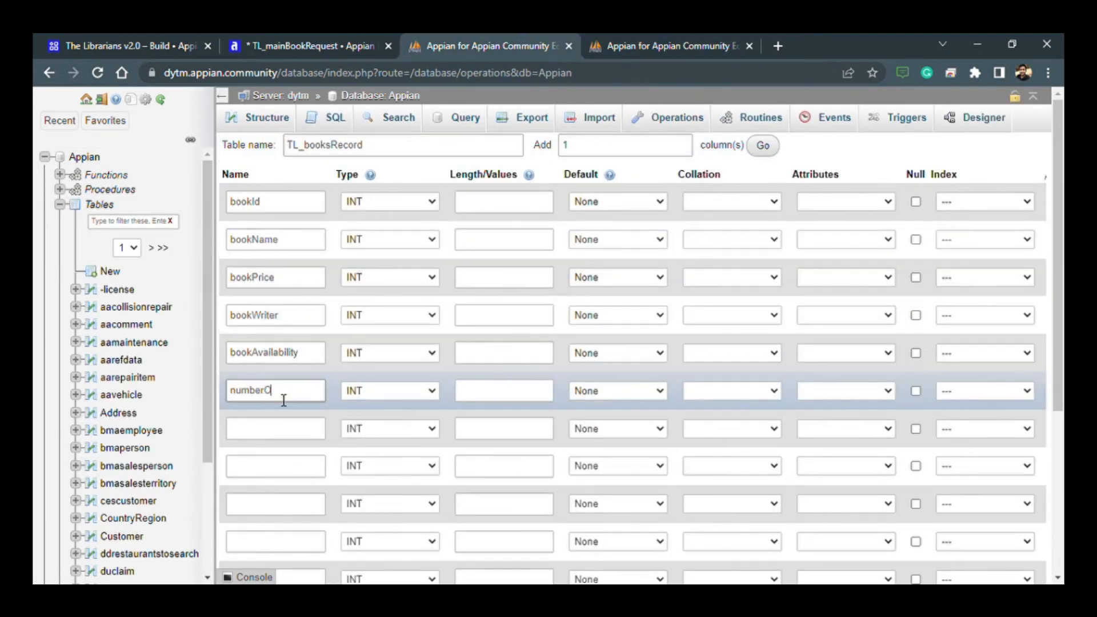
- Name further audit columns createdOn, updatedBy and updatedOn below the book columns
{"action": "left_click", "coordinate": [307, 426]}
{"action": "scroll", "coordinate": [269, 443], "scroll_direction": "down", "scroll_amount": 1}
{"action": "type", "text": "createdOn"}
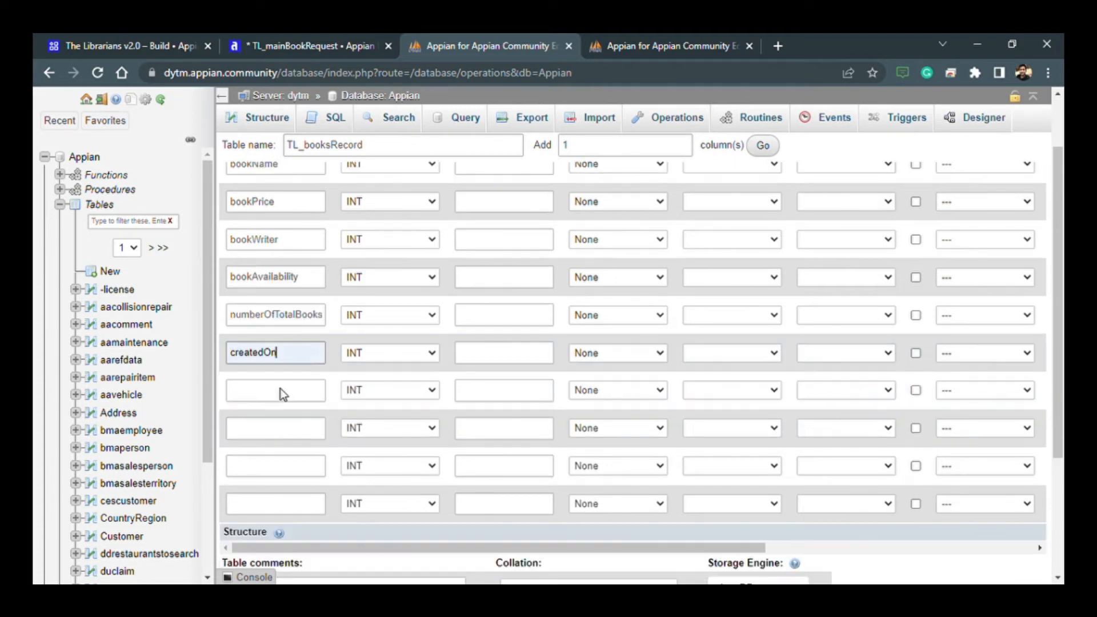
{"action": "left_click", "coordinate": [280, 392]}
{"action": "type", "text": "updatedBy"}
{"action": "left_click", "coordinate": [280, 430]}
{"action": "type", "text": "updatedOn"}
{"action": "left_click", "coordinate": [284, 469]}
{"action": "type", "text": "isActive"}
- Move the createdOn name one row down, name the freed column createdBy, and name the last column isActive
{"action": "left_click", "coordinate": [276, 430]}
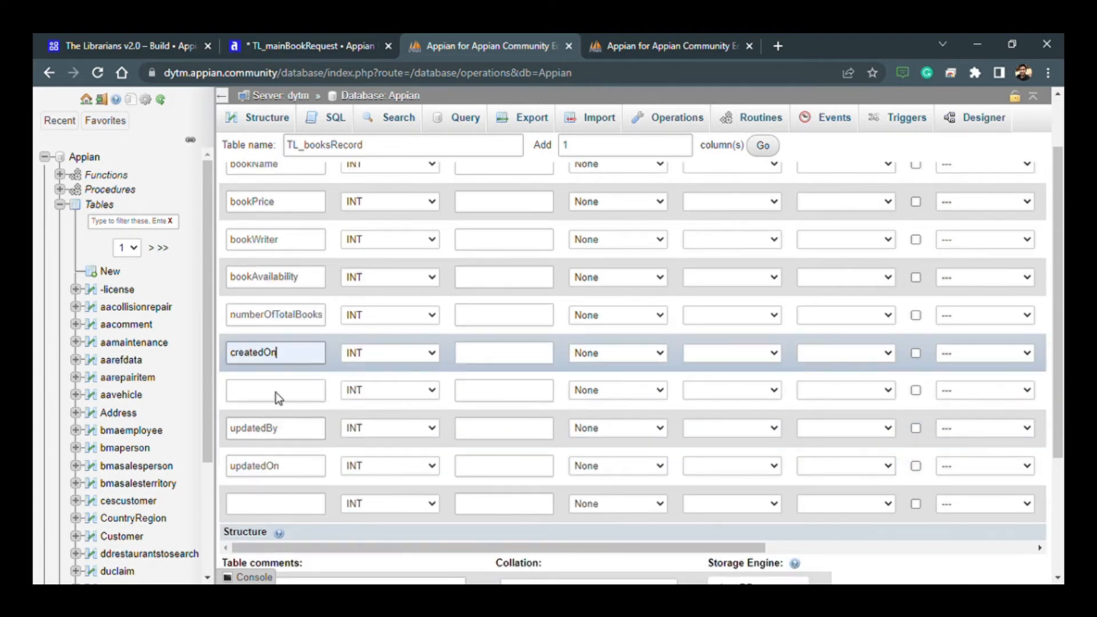
{"action": "key", "text": "ctrl+x"}
{"action": "left_click", "coordinate": [280, 392]}
{"action": "key", "text": "ctrl+v"}
{"action": "left_click", "coordinate": [303, 359]}
{"action": "type", "text": "createdBy"}
{"action": "left_click", "coordinate": [283, 507]}
{"action": "type", "text": "isActive"}
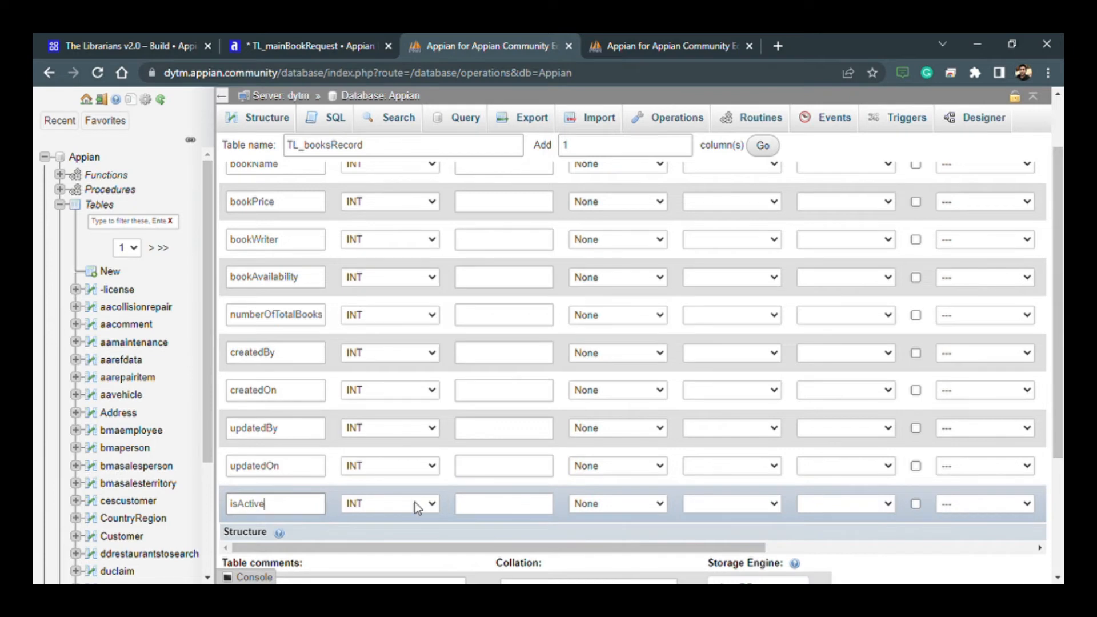
- Set the isActive and bookAvailability columns to TINYINT with length 1, and the updatedOn and createdOn columns to DATETIME
{"action": "key", "text": "Tab"}
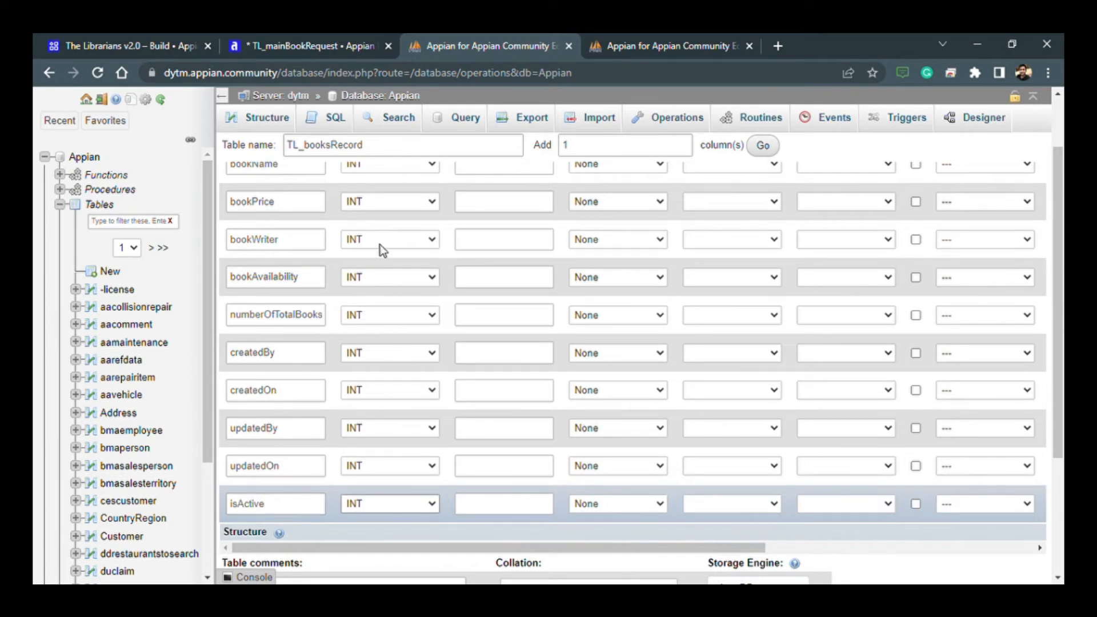
{"action": "type", "text": "tinyint"}
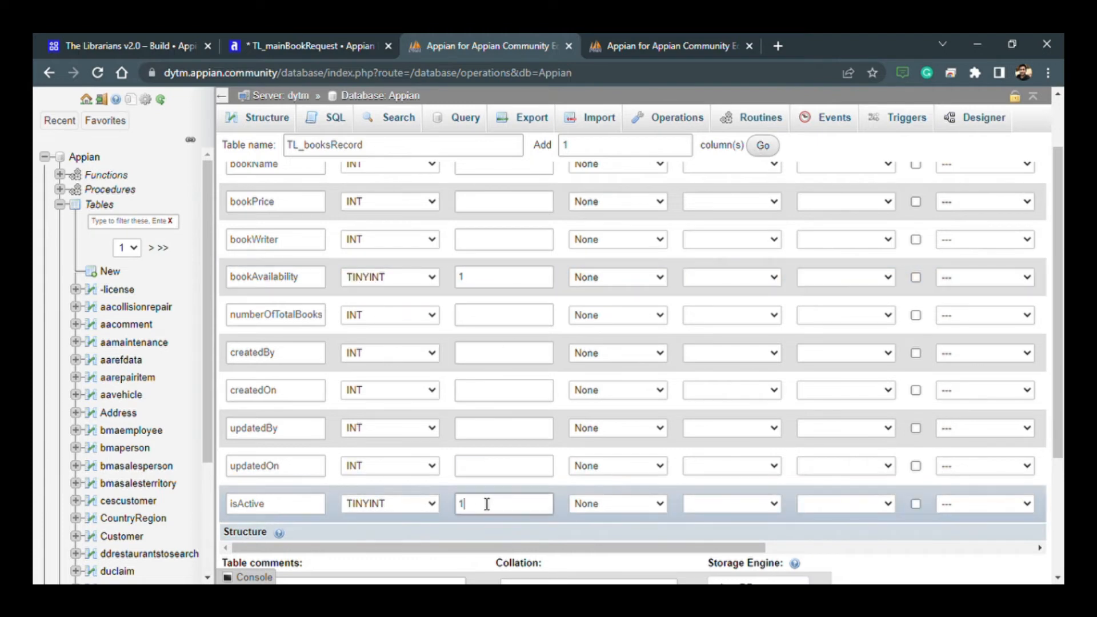
{"action": "left_click", "coordinate": [400, 467]}
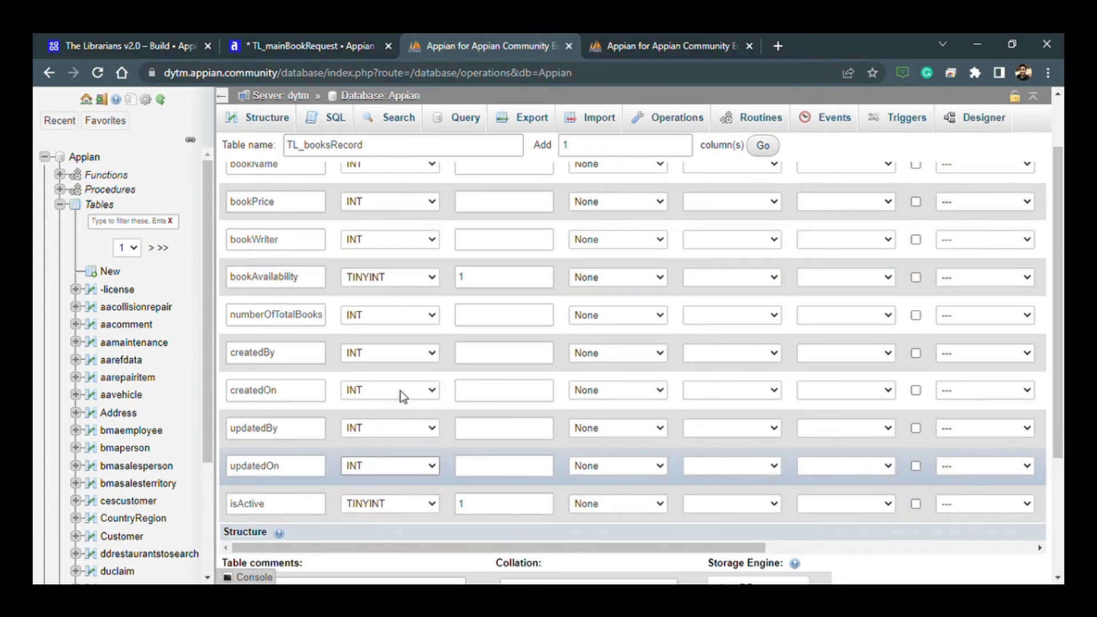
{"action": "left_click", "coordinate": [394, 323]}
{"action": "left_click", "coordinate": [400, 391]}
{"action": "left_click", "coordinate": [409, 240]}
- Set the createdBy and updatedBy columns to VARCHAR with length 255
{"action": "left_click", "coordinate": [400, 353]}
{"action": "left_click", "coordinate": [484, 354]}
{"action": "type", "text": "255"}
{"action": "left_click", "coordinate": [400, 428]}
{"action": "left_click", "coordinate": [400, 277]}
{"action": "left_click", "coordinate": [490, 428]}
{"action": "type", "text": "255"}
- Set the numberOfTotalBooksAvailable column's length to 11 and make bookWriter a VARCHAR with length 255
{"action": "scroll", "coordinate": [490, 400], "scroll_direction": "up", "scroll_amount": 2}
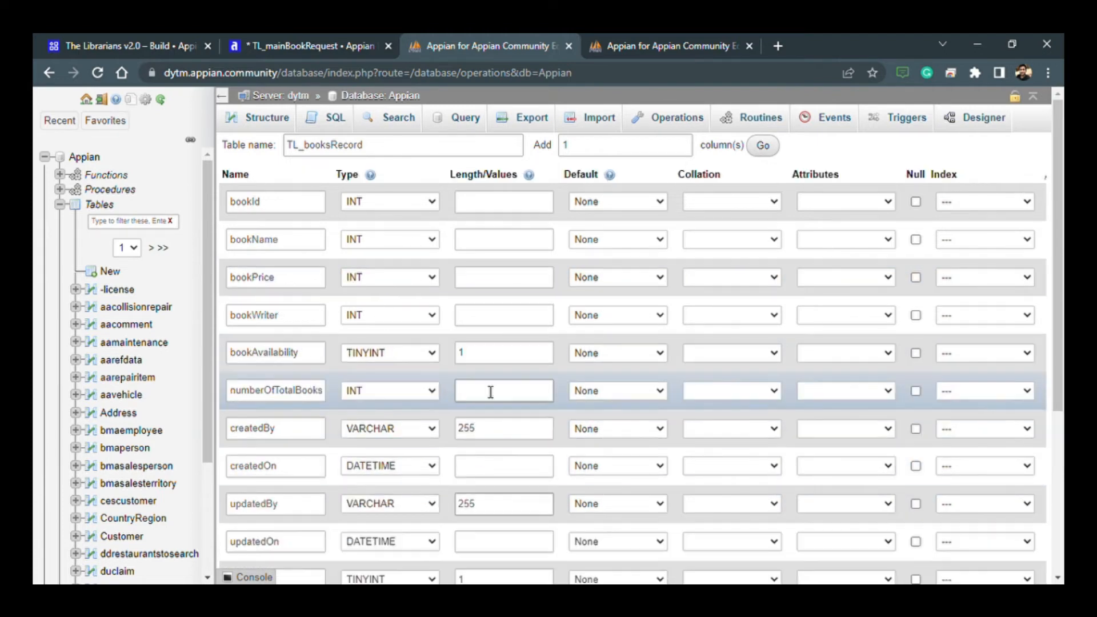
{"action": "left_click", "coordinate": [490, 392]}
{"action": "type", "text": "11"}
{"action": "key", "text": "BackSpace"}
{"action": "key", "text": "BackSpace"}
{"action": "type", "text": "11"}
{"action": "left_click", "coordinate": [394, 317]}
{"action": "left_click", "coordinate": [389, 347]}
{"action": "left_click", "coordinate": [478, 320]}
{"action": "type", "text": "255"}
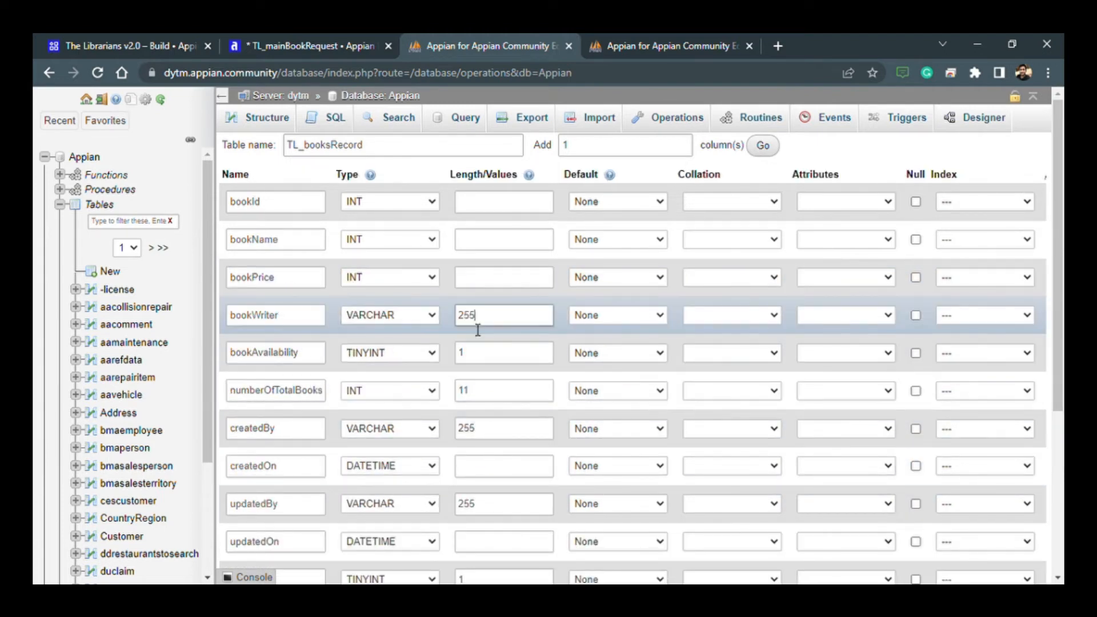
- Set the bookPrice column to FLOAT and the bookName column to VARCHAR with length 255
{"action": "left_click", "coordinate": [369, 284]}
{"action": "left_click", "coordinate": [385, 446]}
{"action": "left_click", "coordinate": [400, 240]}
{"action": "left_click", "coordinate": [388, 271]}
{"action": "left_click", "coordinate": [475, 246]}
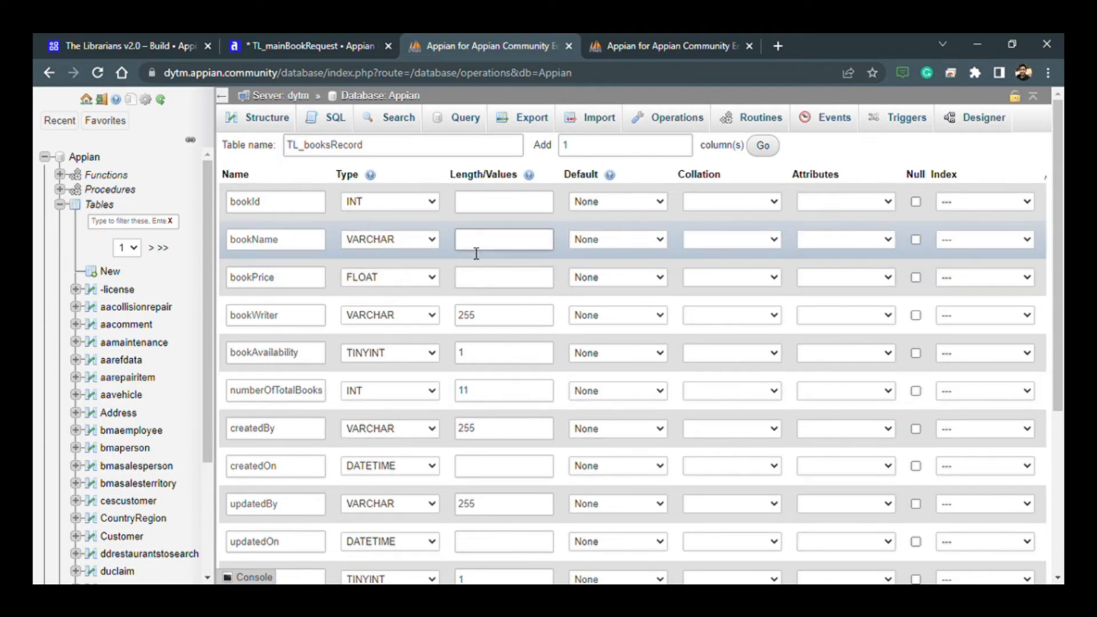
{"action": "type", "text": "255"}
- Give the bookId column length 11 and make it the auto-incrementing primary key
{"action": "left_click", "coordinate": [464, 208]}
{"action": "scroll", "coordinate": [457, 342], "scroll_direction": "down", "scroll_amount": 3}
{"action": "left_click_drag", "start_coordinate": [392, 473], "coordinate": [663, 473]}
{"action": "left_click", "coordinate": [595, 233]}
{"action": "left_click", "coordinate": [619, 482]}
- Allow null values for updatedBy, updatedOn, isActive, bookPrice, bookWriter, bookAvailability and numberOfTotalBooksAvailable
{"action": "scroll", "coordinate": [620, 434], "scroll_direction": "down", "scroll_amount": 3}
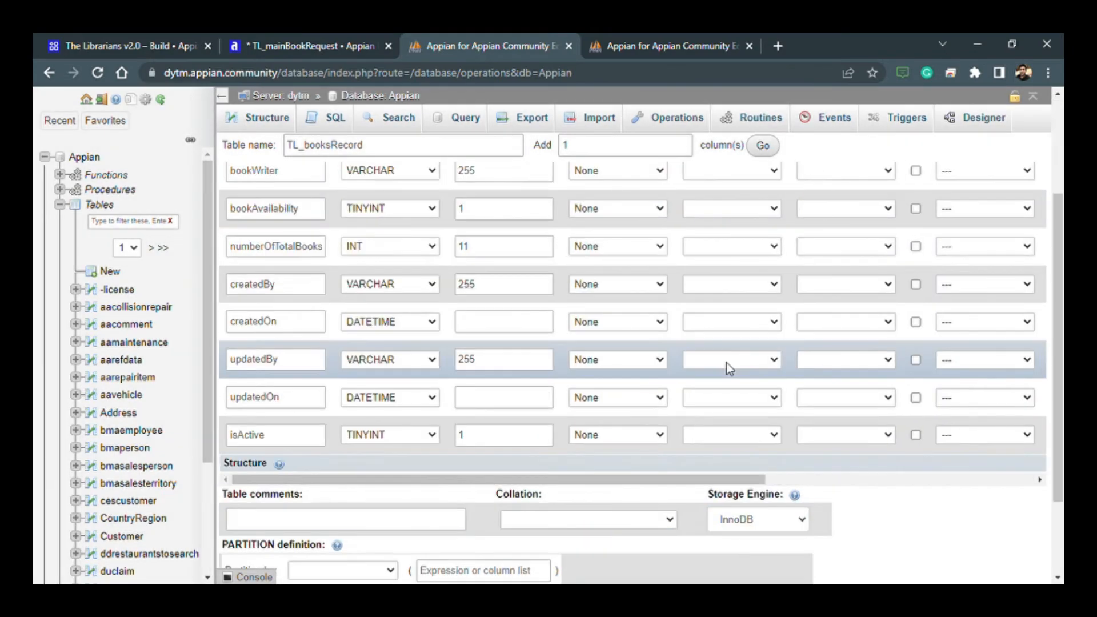
{"action": "left_click", "coordinate": [916, 360]}
{"action": "left_click", "coordinate": [916, 396]}
{"action": "left_click", "coordinate": [916, 435]}
{"action": "scroll", "coordinate": [918, 406], "scroll_direction": "up", "scroll_amount": 3}
{"action": "left_click", "coordinate": [916, 284]}
{"action": "left_click", "coordinate": [916, 322]}
{"action": "left_click", "coordinate": [916, 397]}
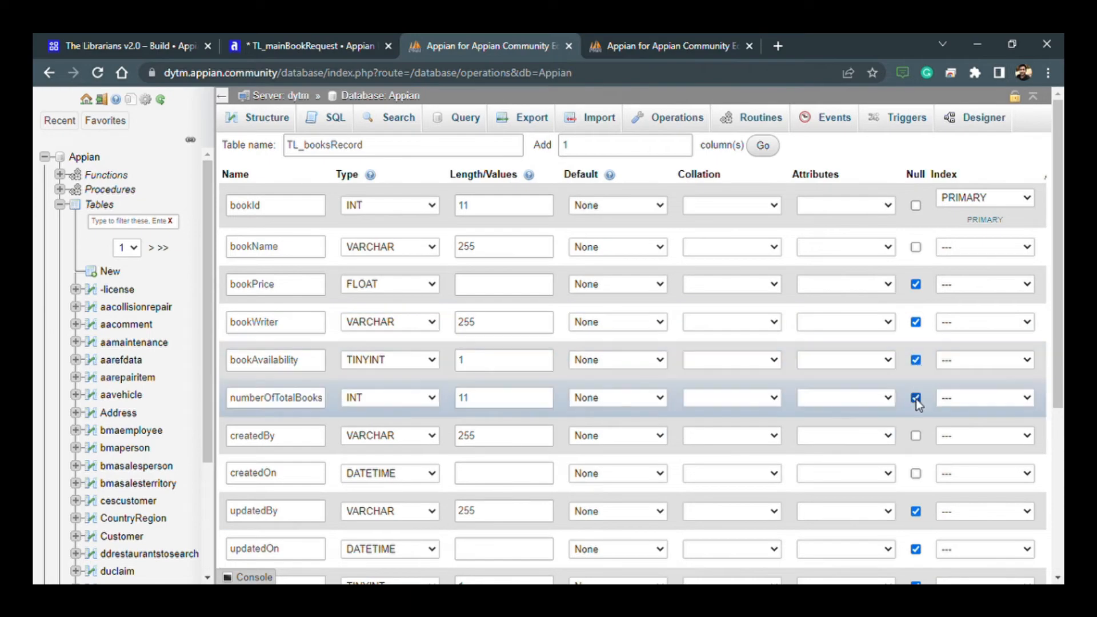
- Save the TL_booksRecord table and filter the database's table list by TL
{"action": "scroll", "coordinate": [714, 511], "scroll_direction": "down", "scroll_amount": 5}
{"action": "scroll", "coordinate": [715, 511], "scroll_direction": "up", "scroll_amount": 5}
{"action": "scroll", "coordinate": [356, 245], "scroll_direction": "down", "scroll_amount": 5}
{"action": "left_click", "coordinate": [327, 562]}
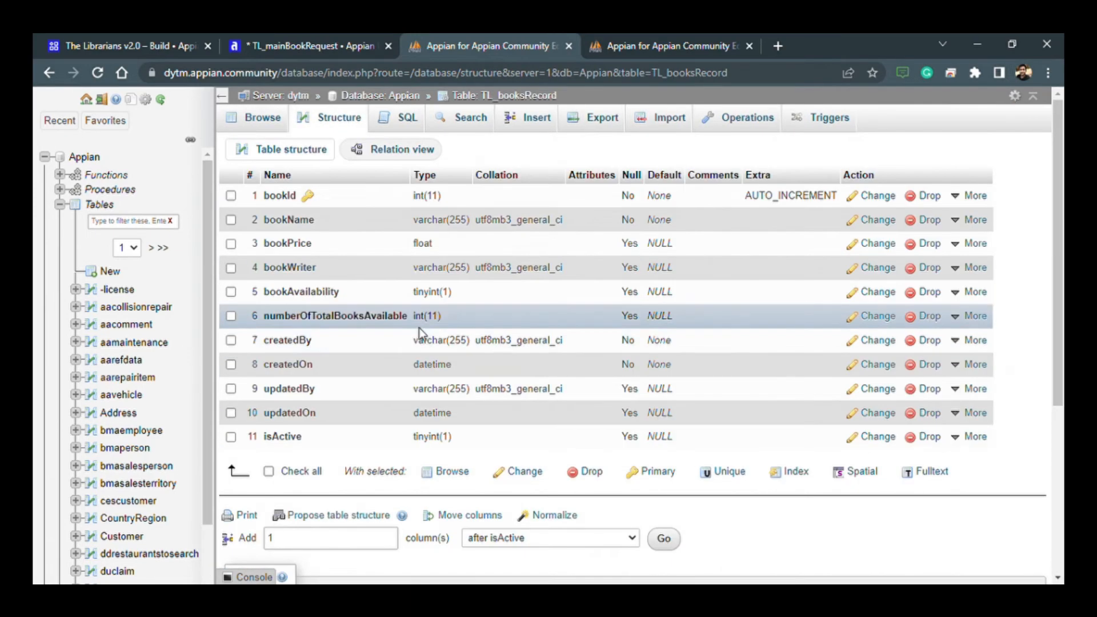
{"action": "left_click", "coordinate": [127, 225]}
{"action": "type", "text": "TL"}
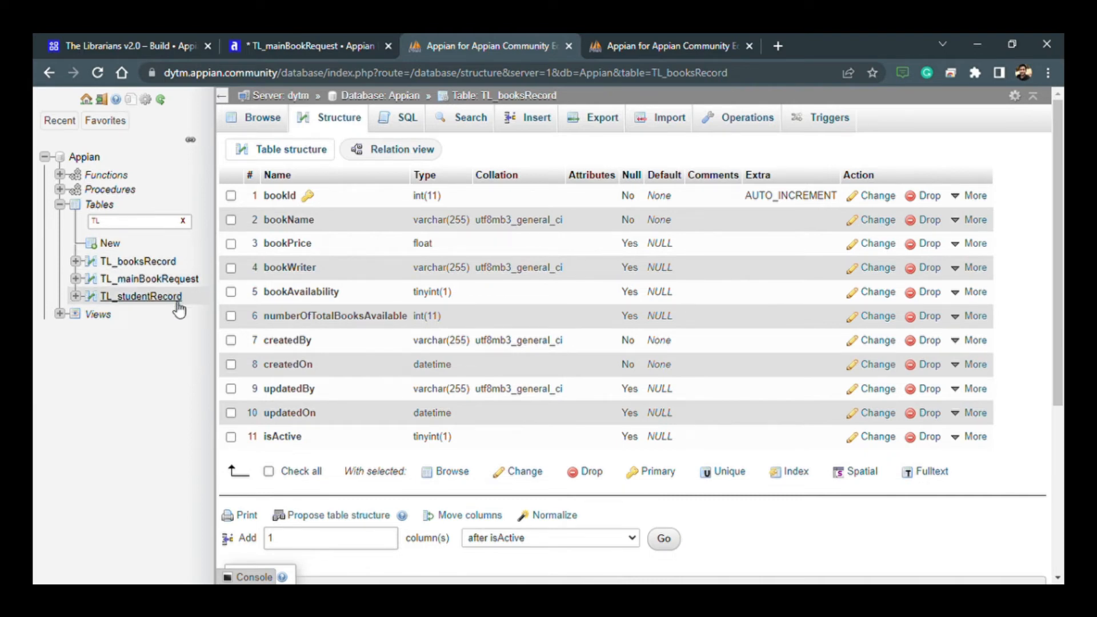
- Save the changes to the TL_mainBookRequest interface and return to the object list of The Librarians v2.0
{"action": "left_click", "coordinate": [351, 43]}
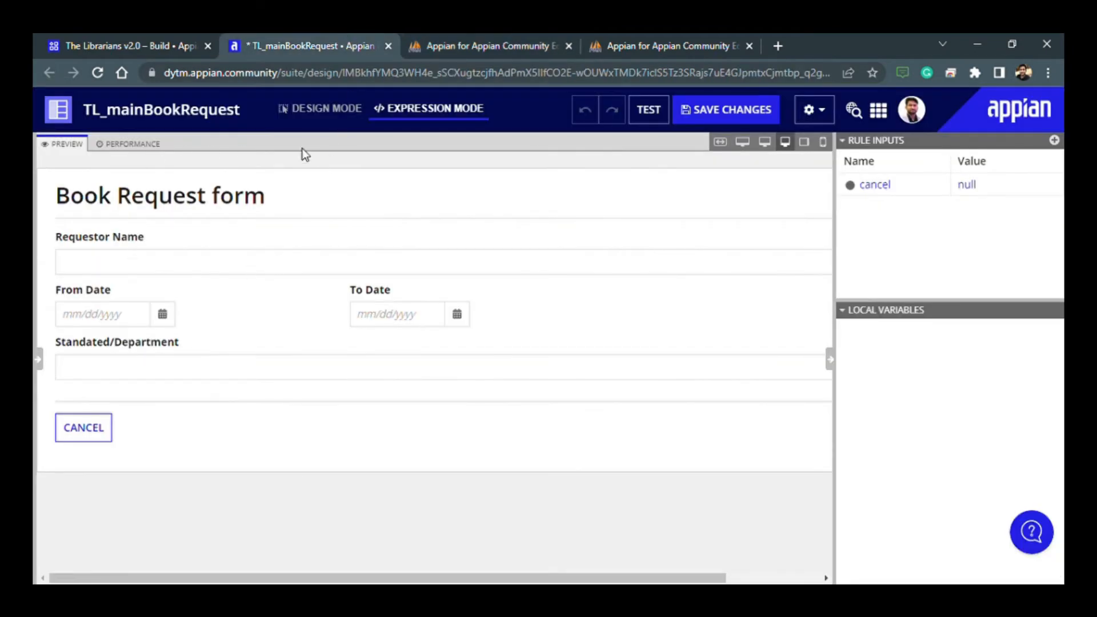
{"action": "key", "text": "ctrl+s"}
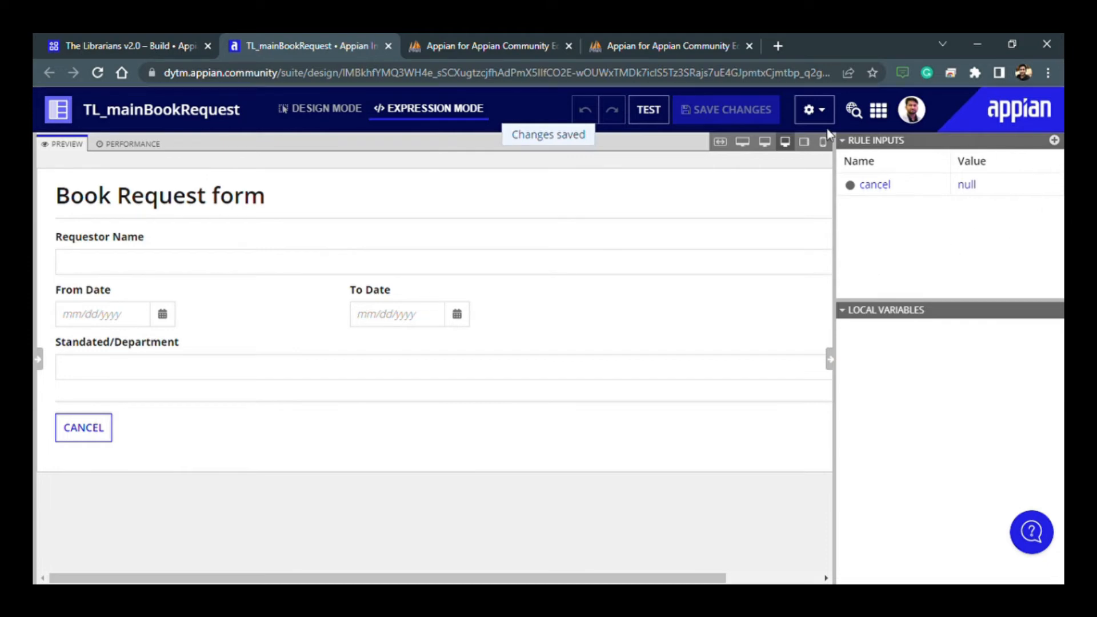
{"action": "left_click", "coordinate": [194, 50]}
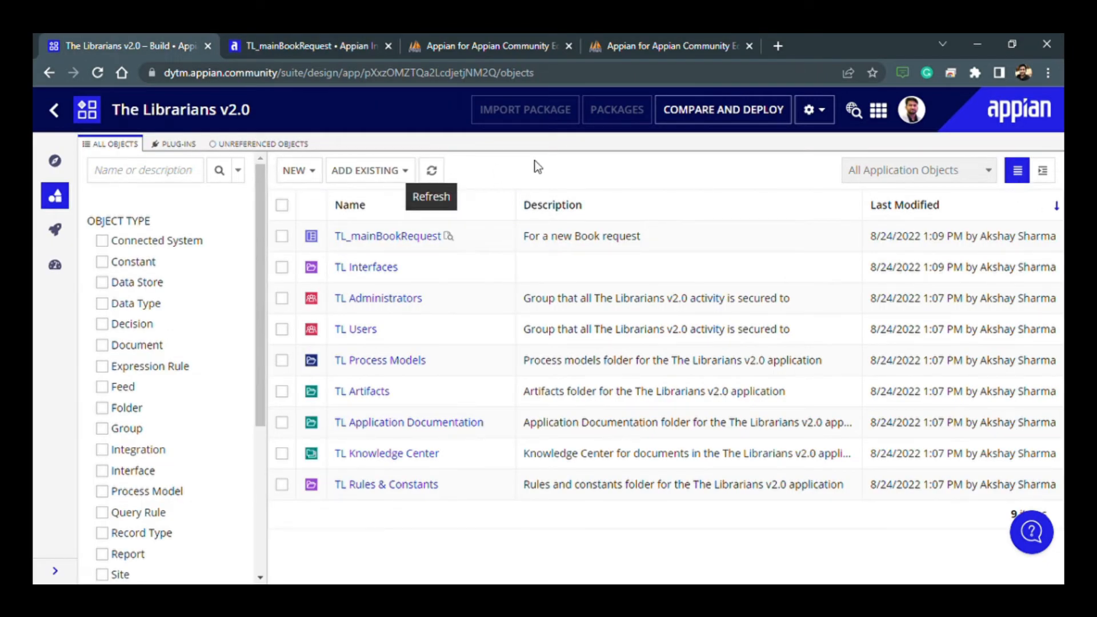
- Start a new data type from the database table TL_mainBookRequest, using the jdbc/Appian (Tomcat) data source
{"action": "left_click", "coordinate": [295, 170]}
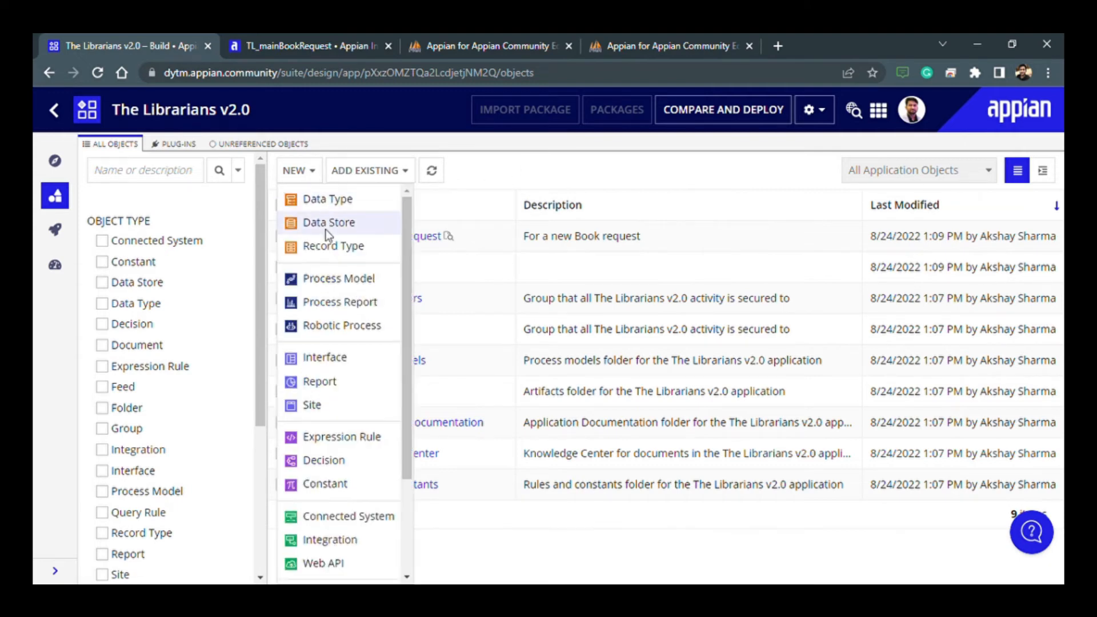
{"action": "left_click", "coordinate": [324, 200]}
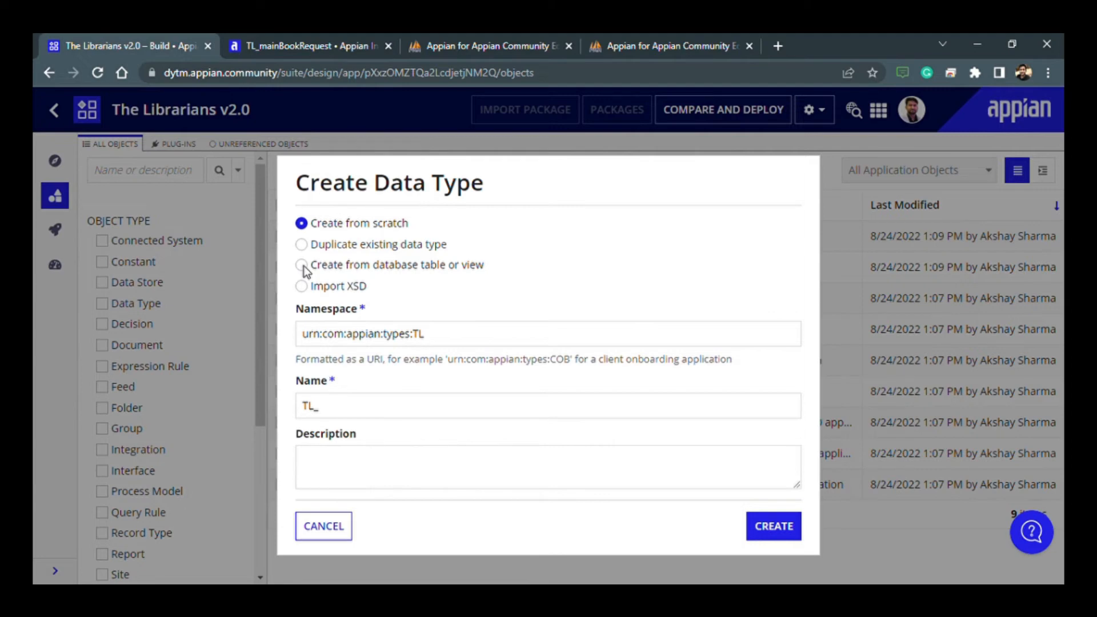
{"action": "left_click", "coordinate": [303, 265]}
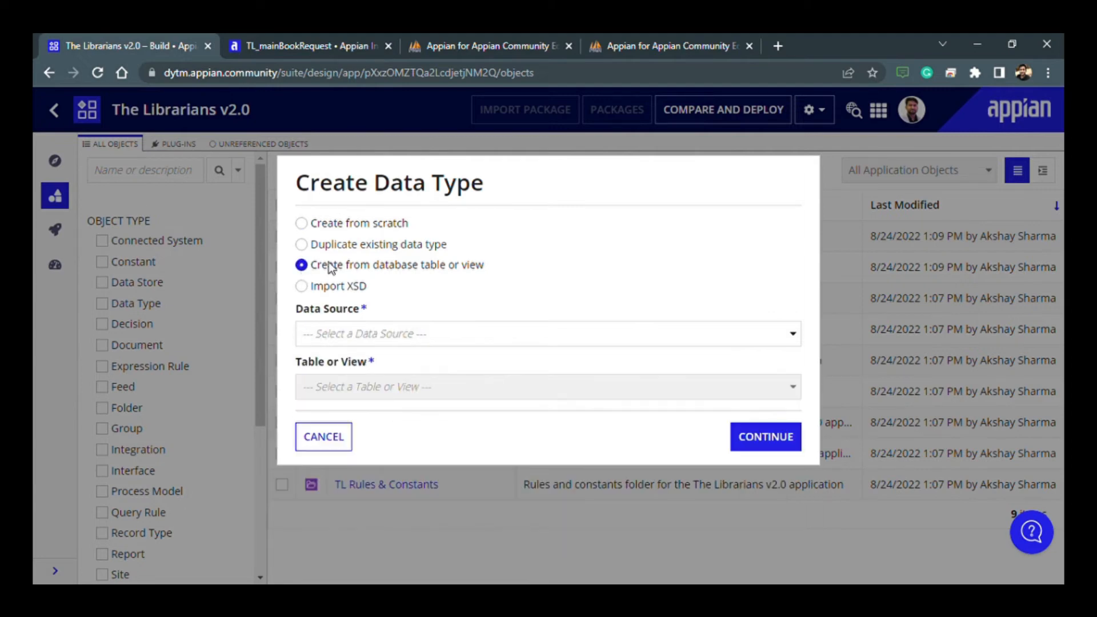
{"action": "left_click", "coordinate": [353, 331]}
{"action": "left_click", "coordinate": [331, 375]}
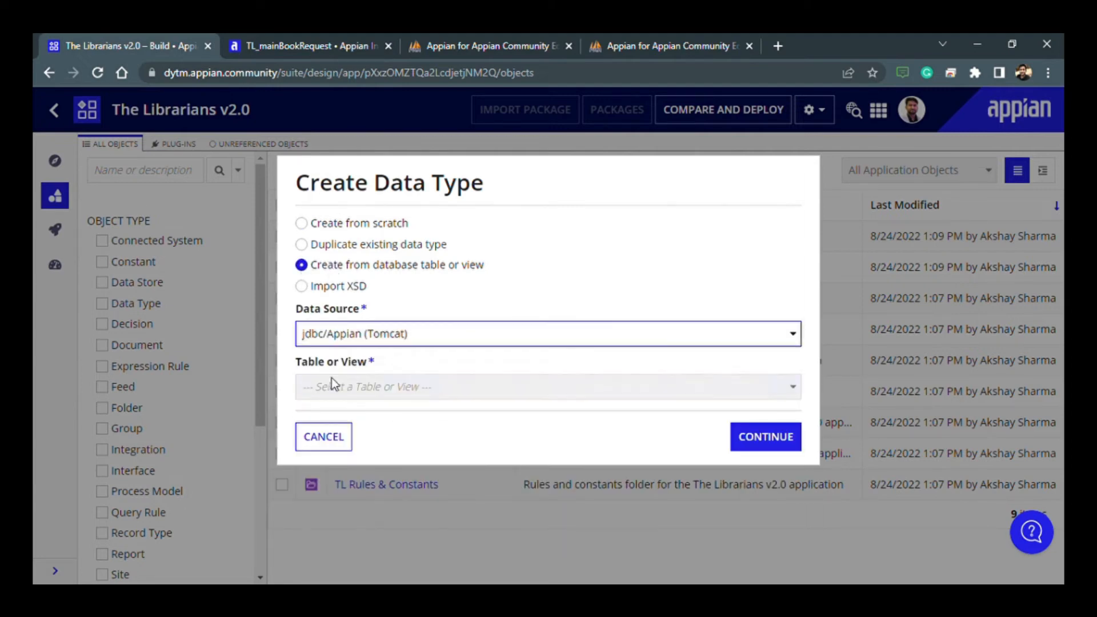
{"action": "left_click", "coordinate": [367, 387]}
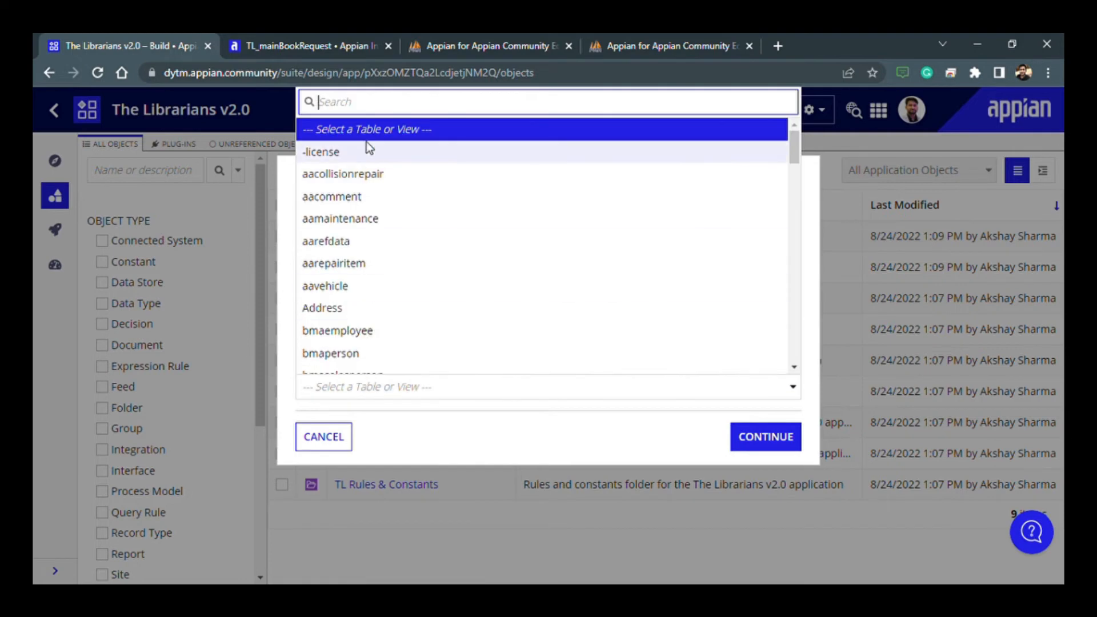
{"action": "type", "text": "TL"}
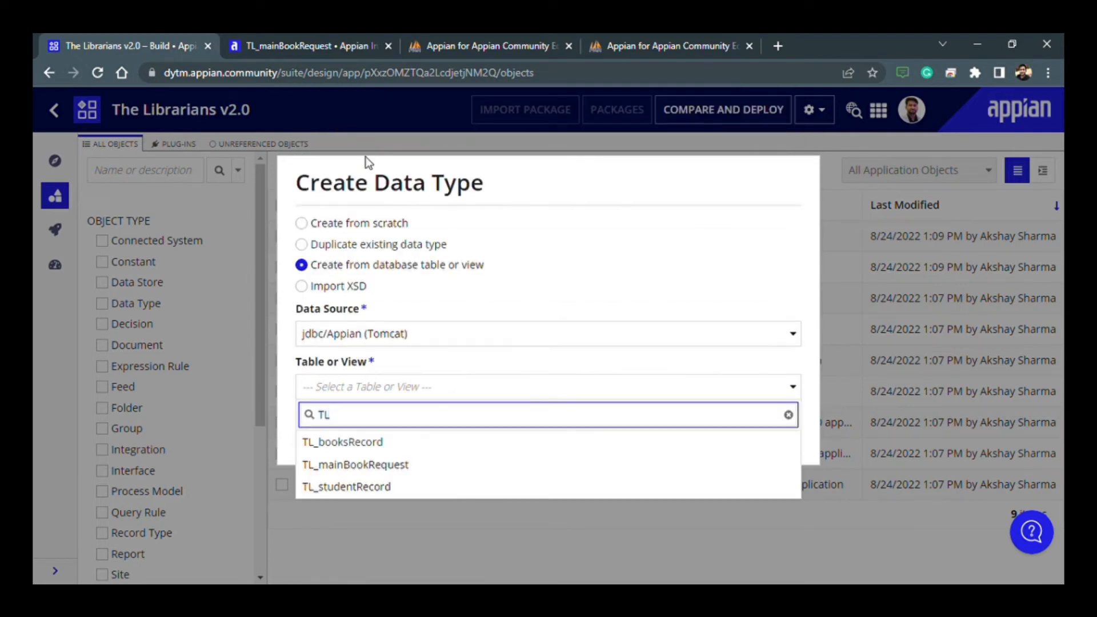
{"action": "left_click", "coordinate": [373, 467]}
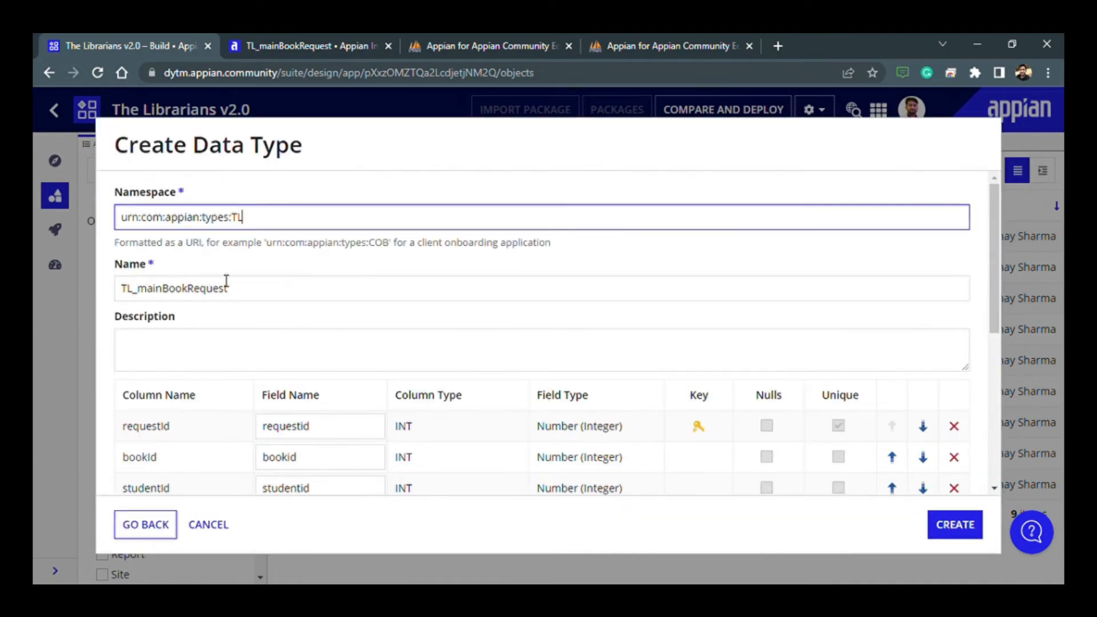
- Review the new data type's namespace, name, description and column-to-field mapping
{"action": "double_click", "coordinate": [245, 223]}
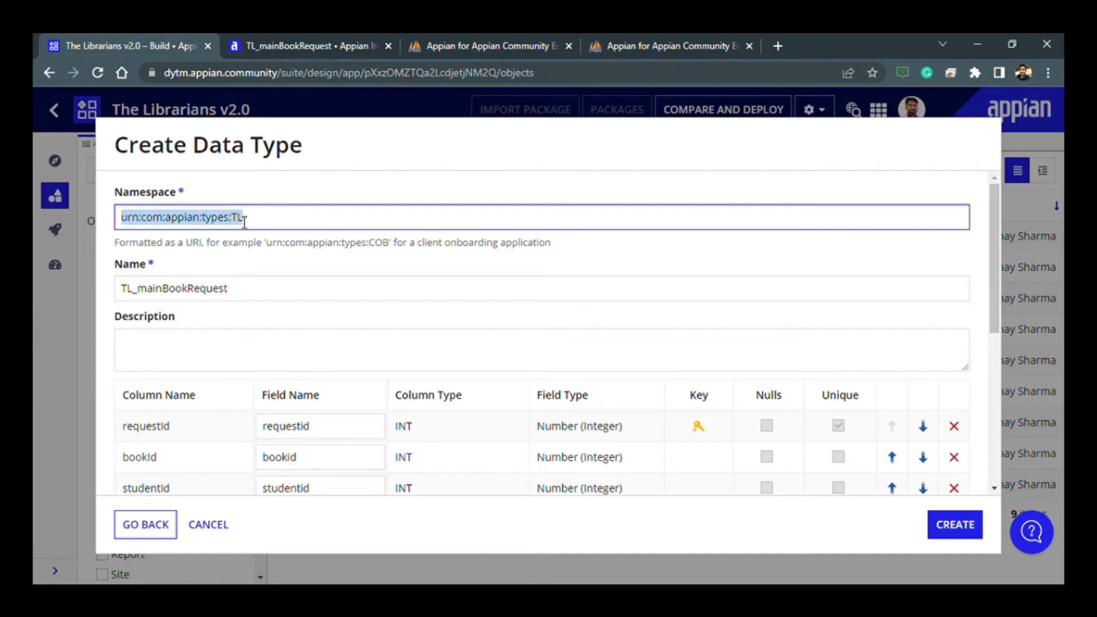
{"action": "double_click", "coordinate": [206, 296]}
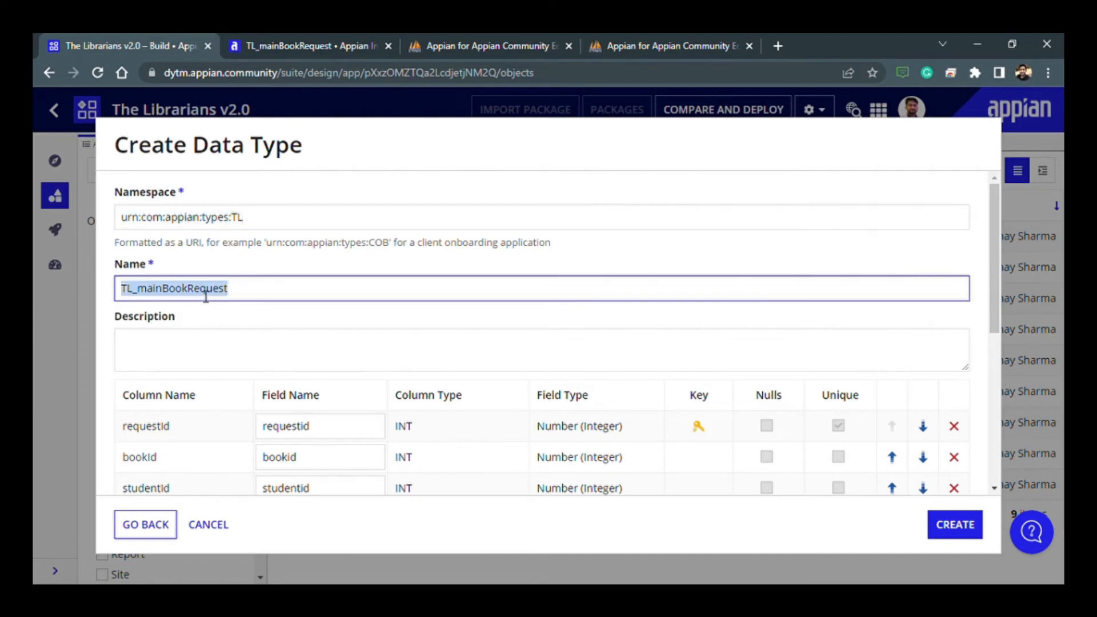
{"action": "left_click", "coordinate": [180, 358]}
{"action": "scroll", "coordinate": [448, 359], "scroll_direction": "down", "scroll_amount": 6}
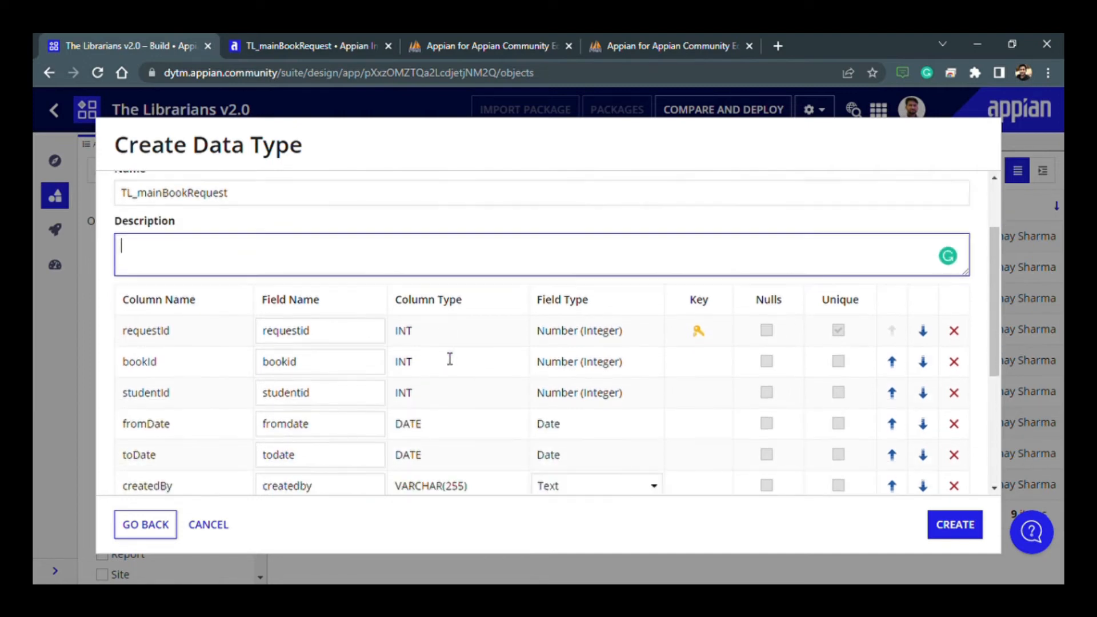
{"action": "scroll", "coordinate": [449, 369], "scroll_direction": "up", "scroll_amount": 6}
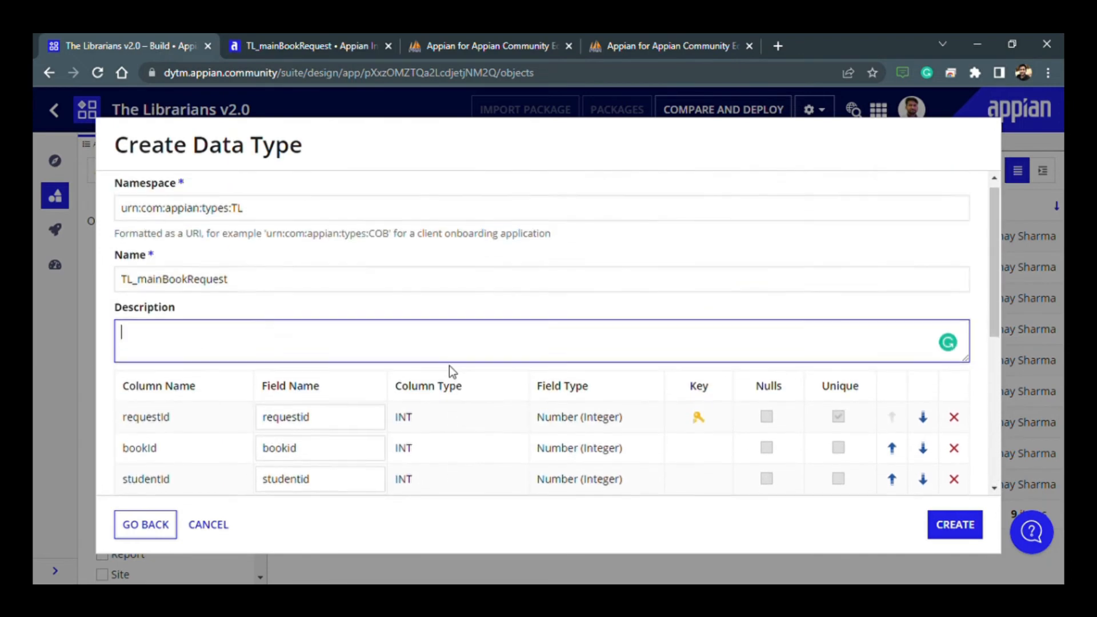
{"action": "scroll", "coordinate": [452, 371], "scroll_direction": "down", "scroll_amount": 3}
{"action": "scroll", "coordinate": [456, 372], "scroll_direction": "up", "scroll_amount": 3}
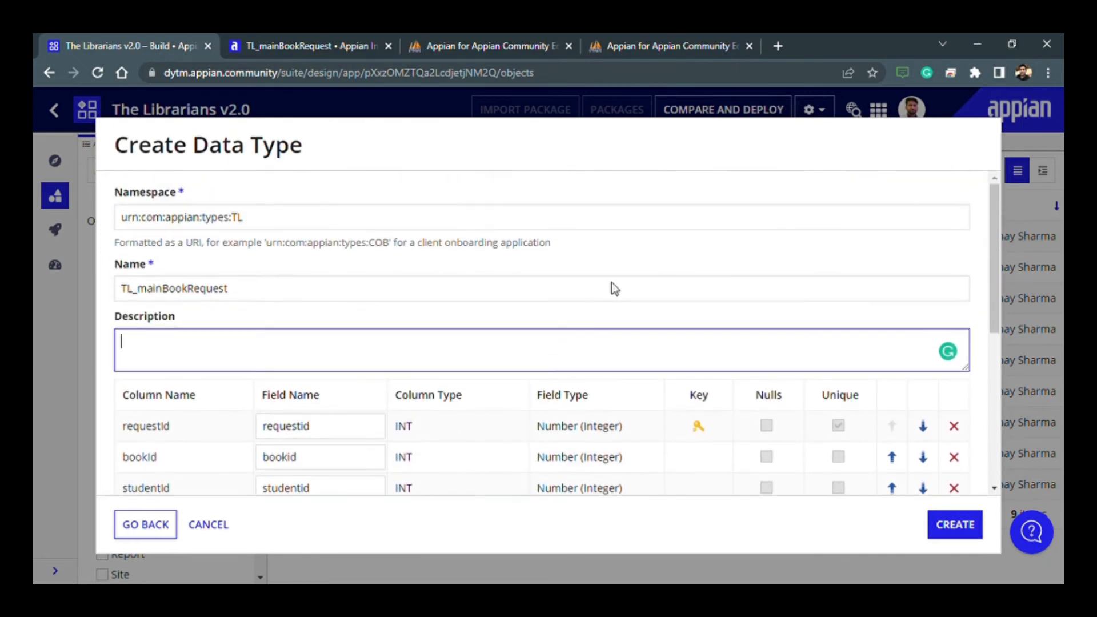
- Switch to the database manager and examine the bookId and studentId columns in the TL_mainBookRequest table structure
{"action": "left_click", "coordinate": [490, 37]}
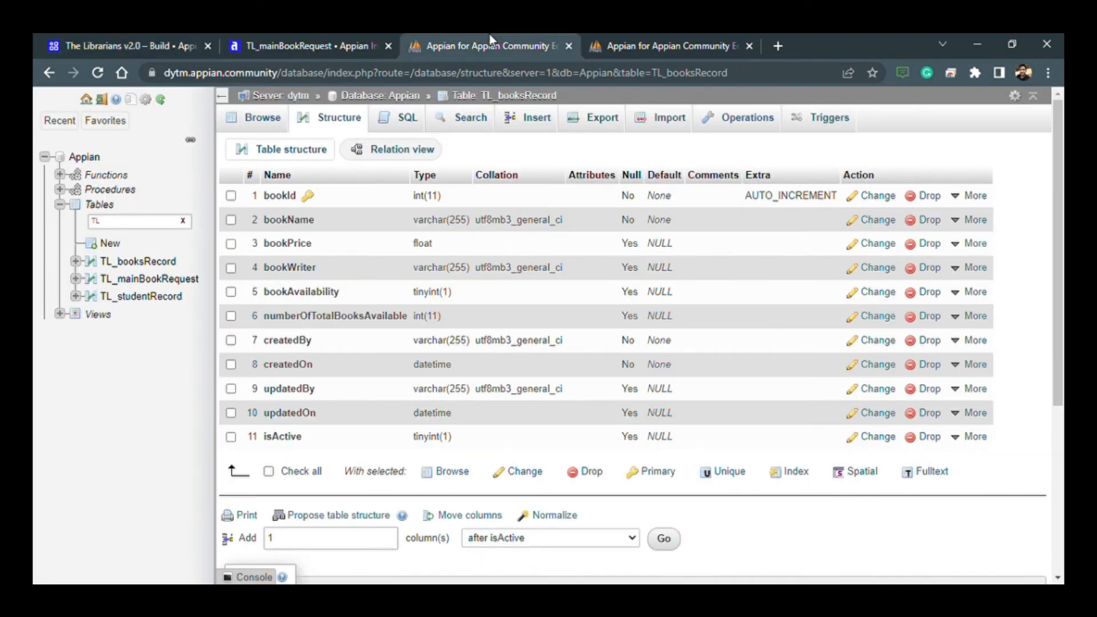
{"action": "left_click", "coordinate": [154, 280]}
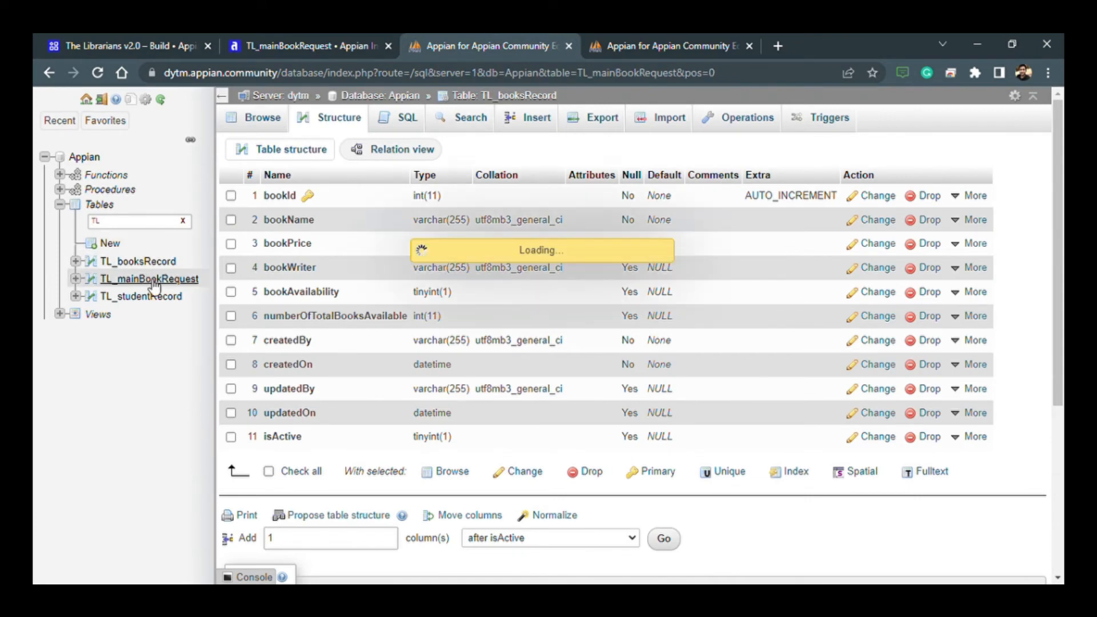
{"action": "left_click", "coordinate": [338, 120]}
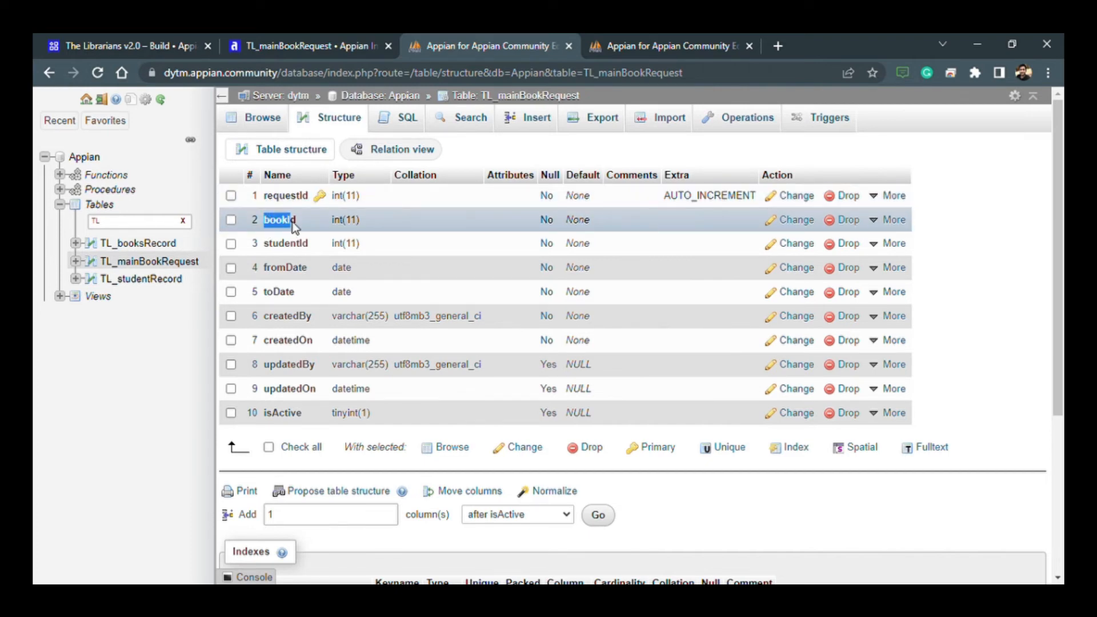
{"action": "left_click_drag", "start_coordinate": [293, 221], "coordinate": [297, 220]}
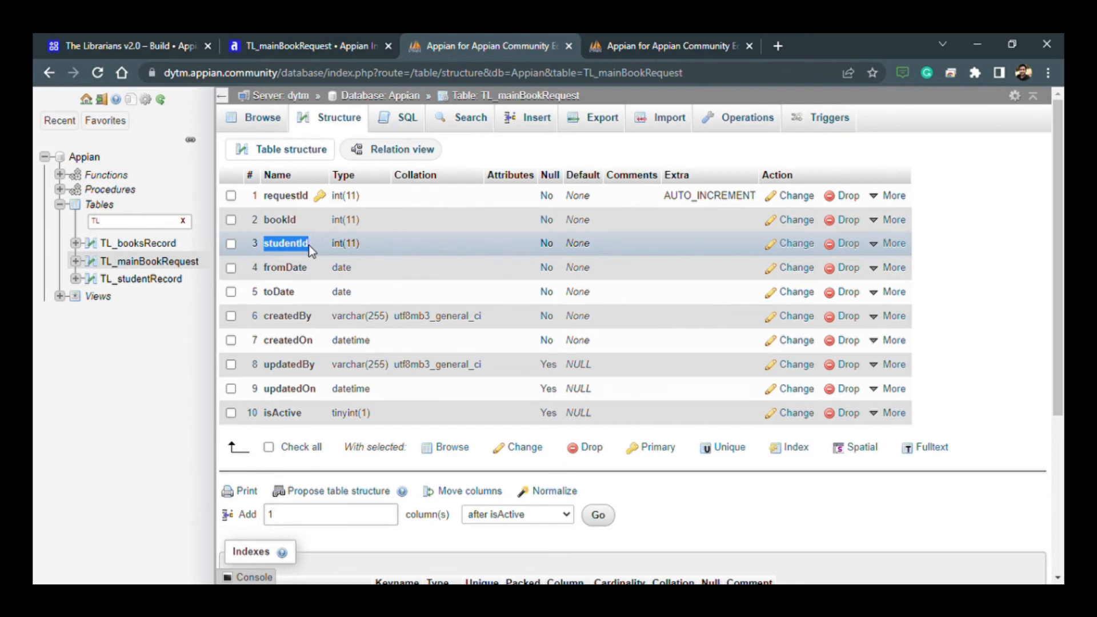
- In the TL_mainBookRequest relation view, define a foreign key from studentId to the studentId column of TL_studentRecord
{"action": "left_click", "coordinate": [376, 157]}
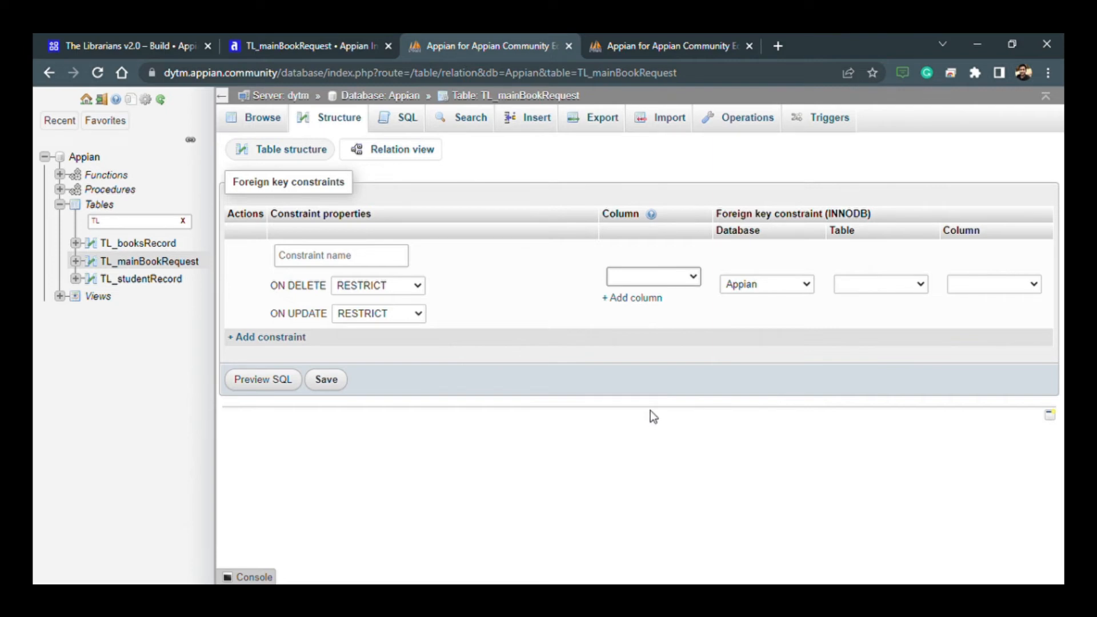
{"action": "left_click", "coordinate": [649, 379]}
{"action": "left_click", "coordinate": [882, 278]}
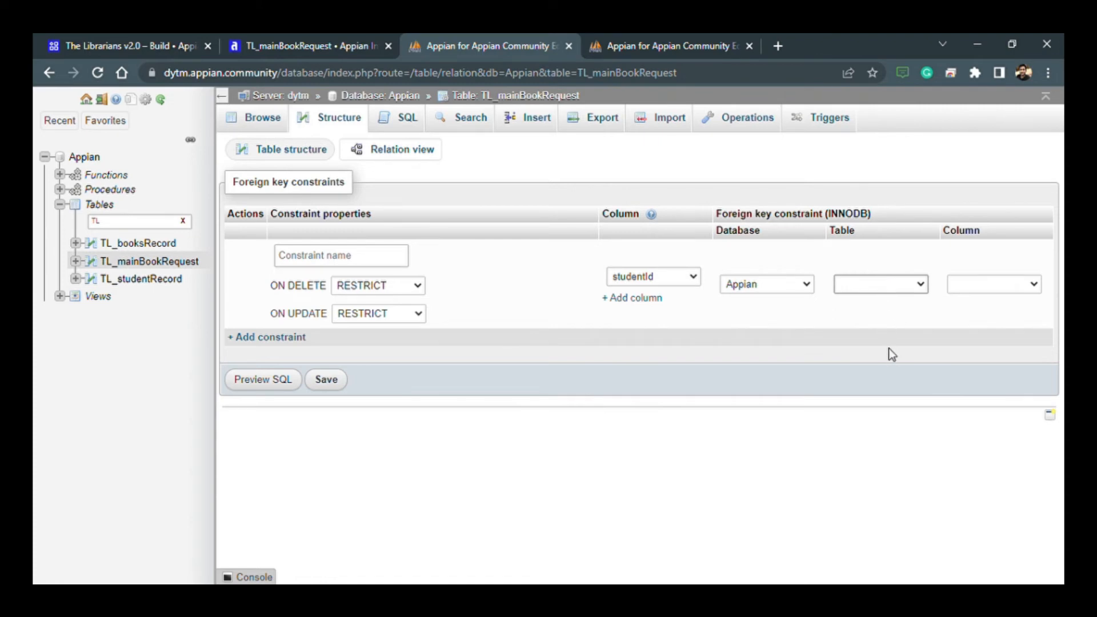
{"action": "left_click", "coordinate": [897, 423]}
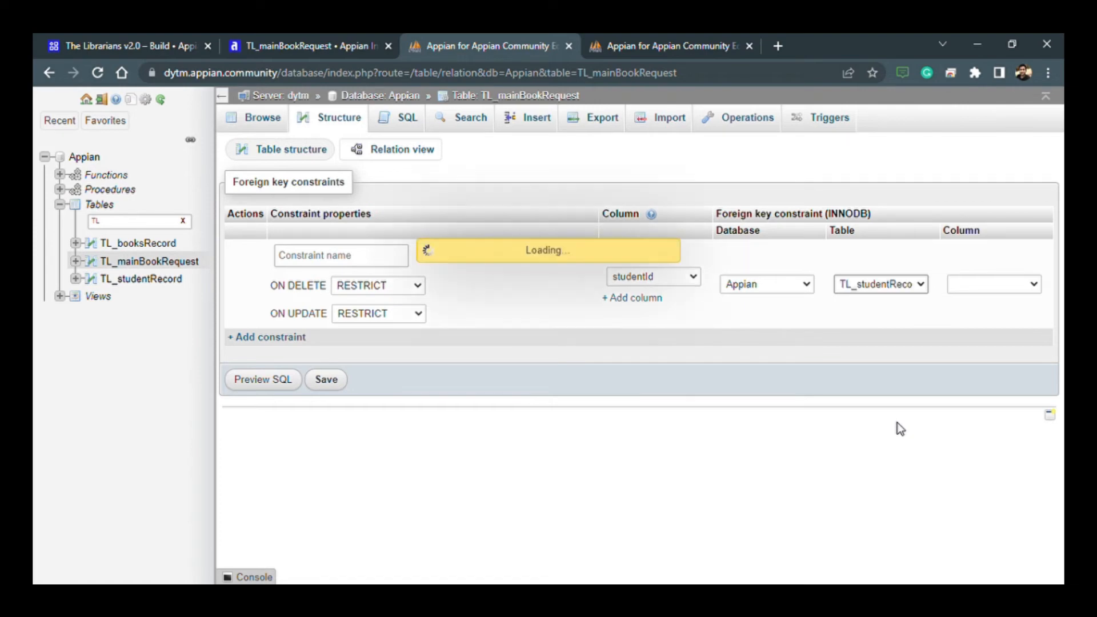
{"action": "left_click", "coordinate": [617, 299]}
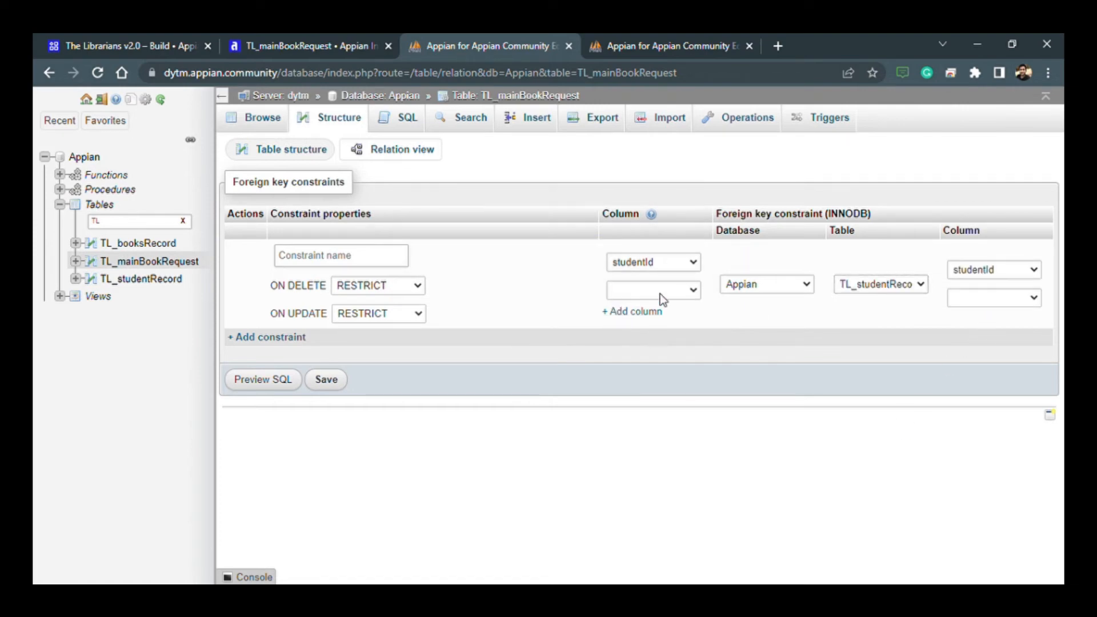
{"action": "left_click", "coordinate": [649, 328]}
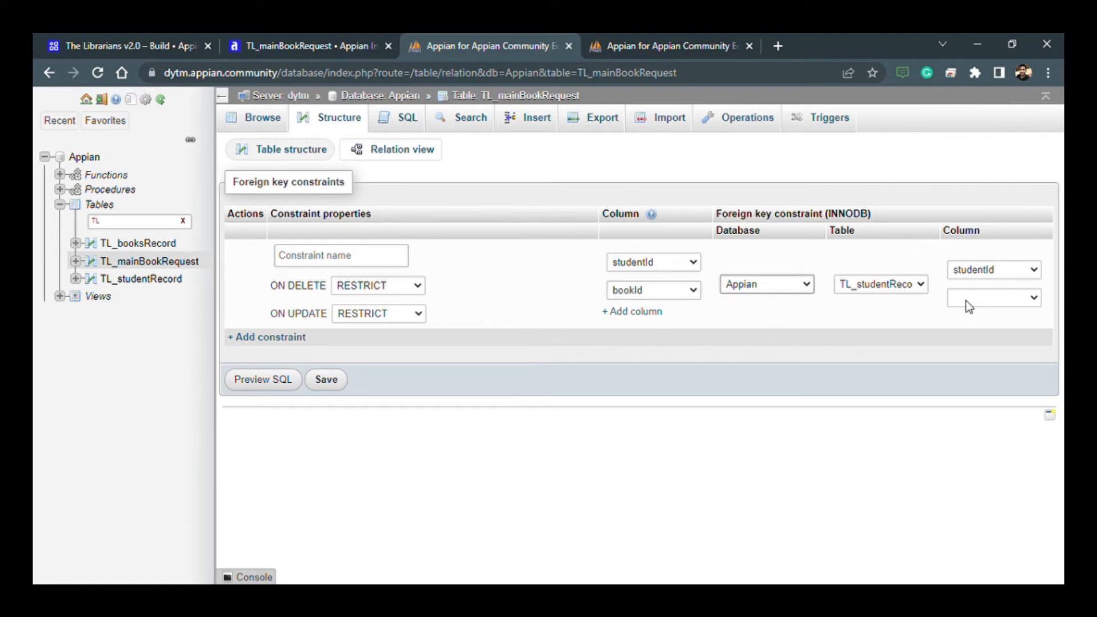
{"action": "left_click", "coordinate": [639, 309]}
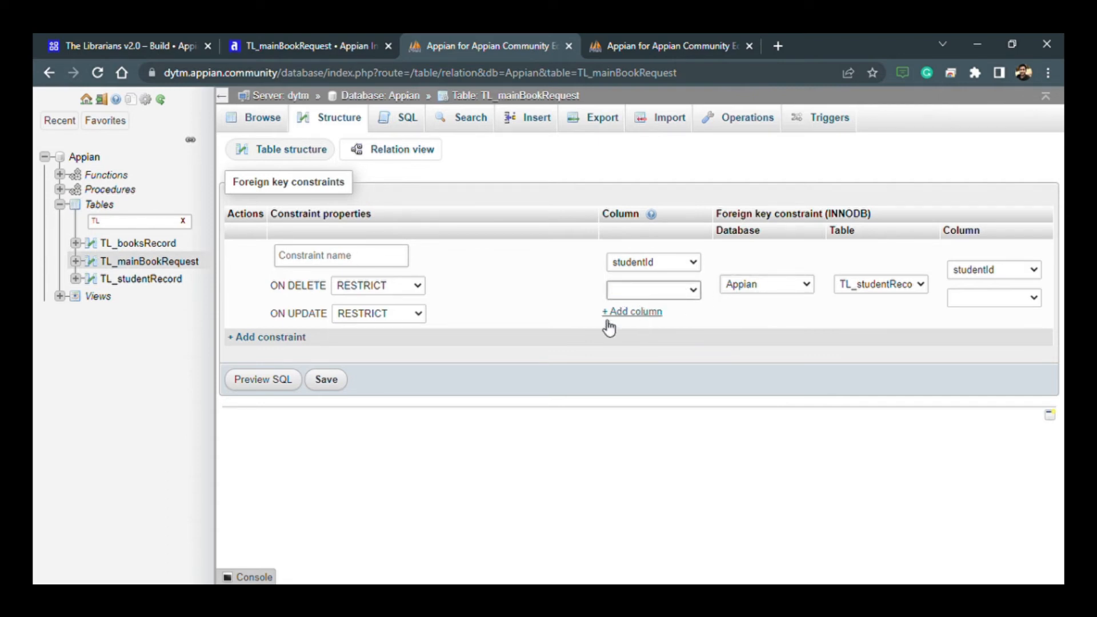
- Save the studentId foreign key, and add and save a second one linking bookId to bookId in TL_booksRecord
{"action": "left_click", "coordinate": [326, 380]}
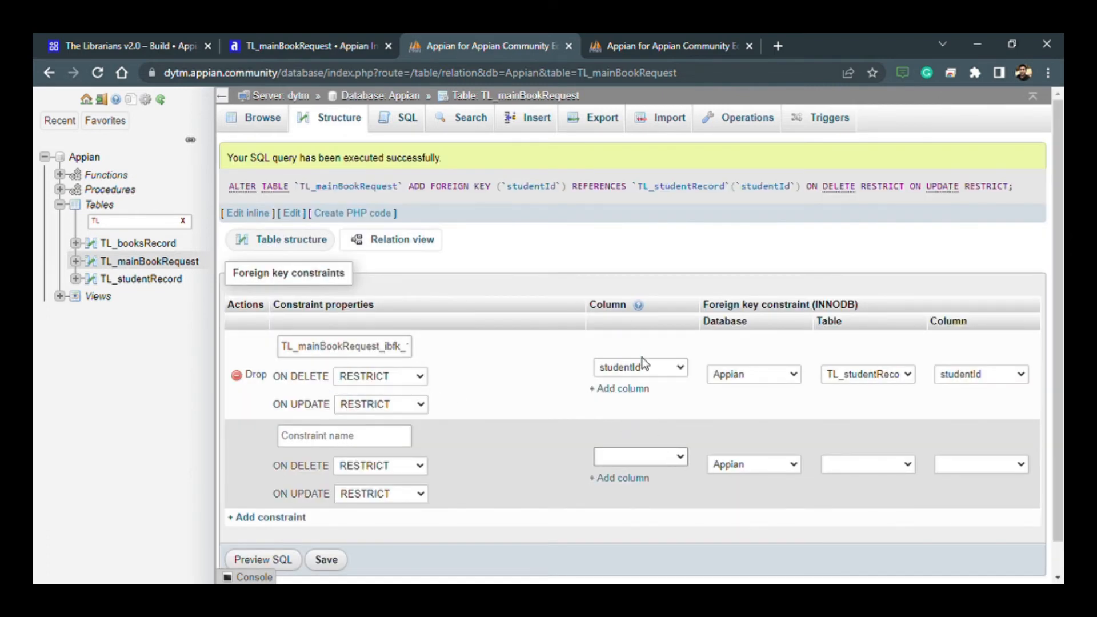
{"action": "left_click", "coordinate": [793, 470]}
{"action": "left_click", "coordinate": [865, 468]}
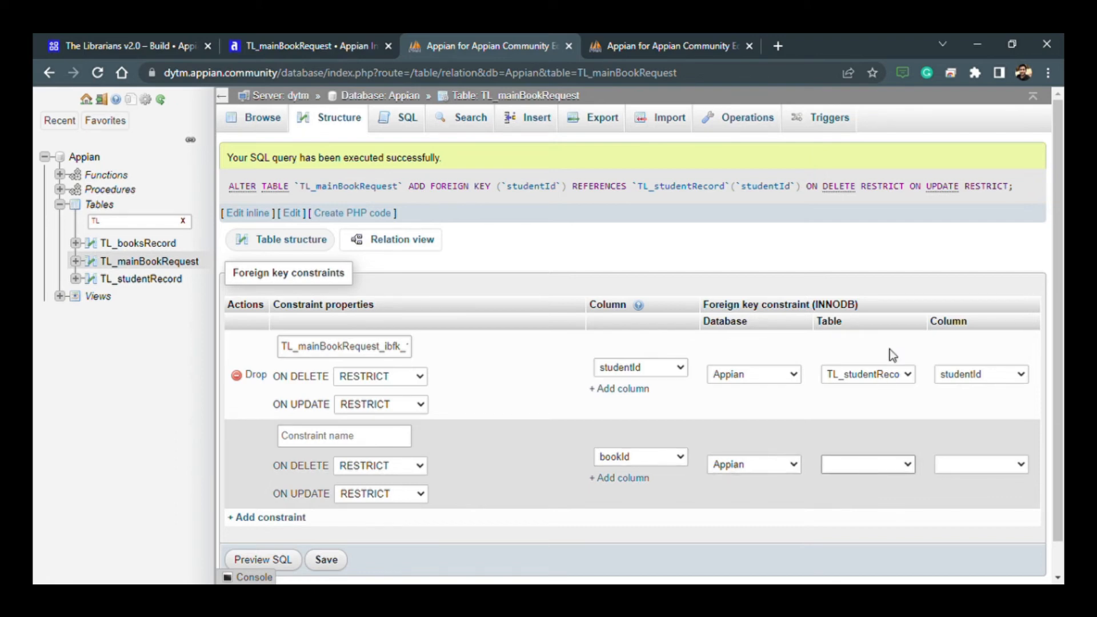
{"action": "left_click", "coordinate": [879, 407]}
{"action": "scroll", "coordinate": [594, 416], "scroll_direction": "down", "scroll_amount": 1}
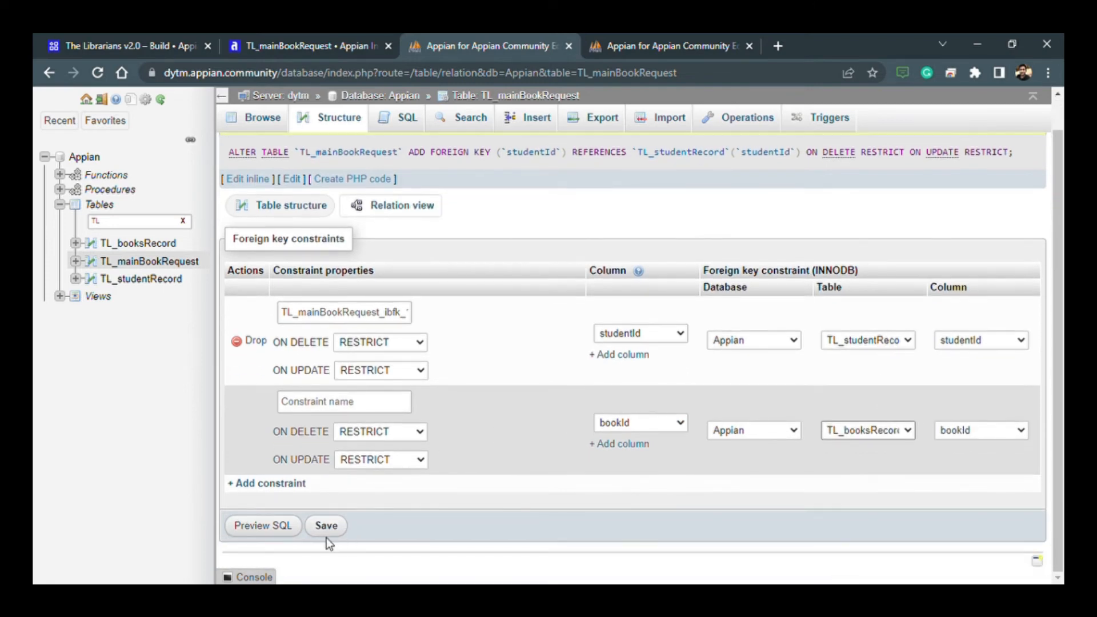
{"action": "left_click", "coordinate": [327, 538]}
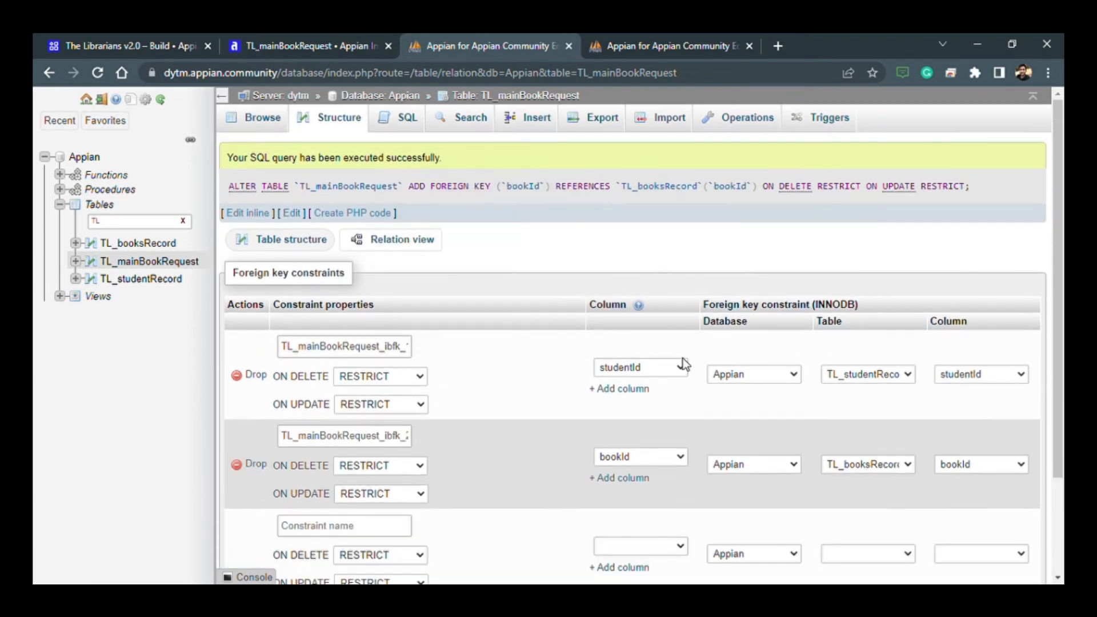
- Return to Appian's data type creation and reload the columns from TL_mainBookRequest, checking the key of each column
{"action": "left_click", "coordinate": [324, 121]}
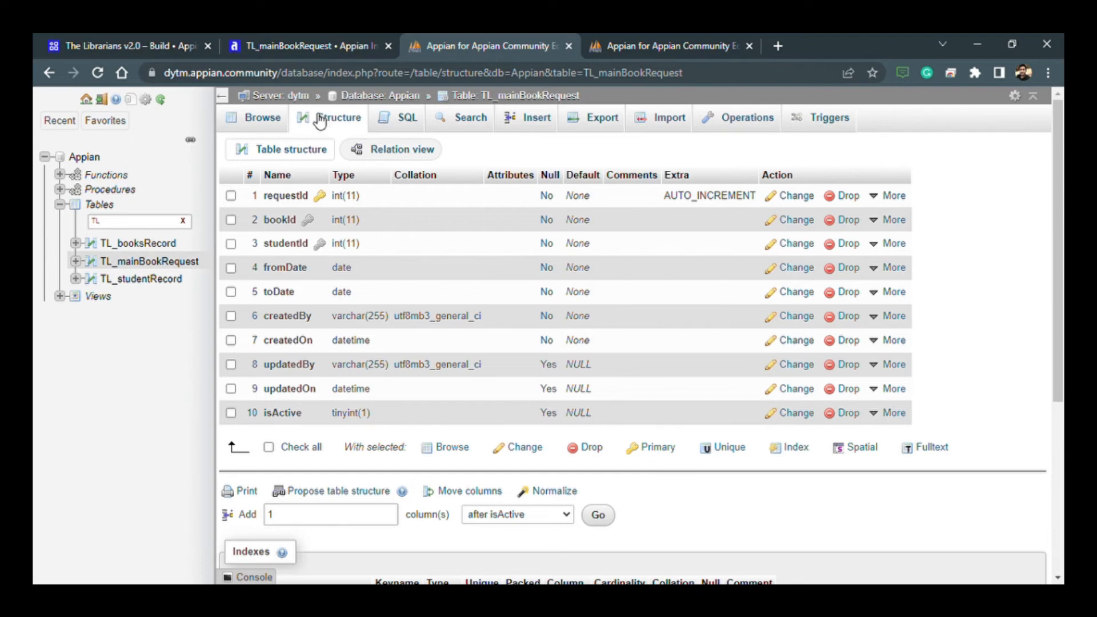
{"action": "left_click", "coordinate": [297, 41]}
{"action": "left_click", "coordinate": [143, 41]}
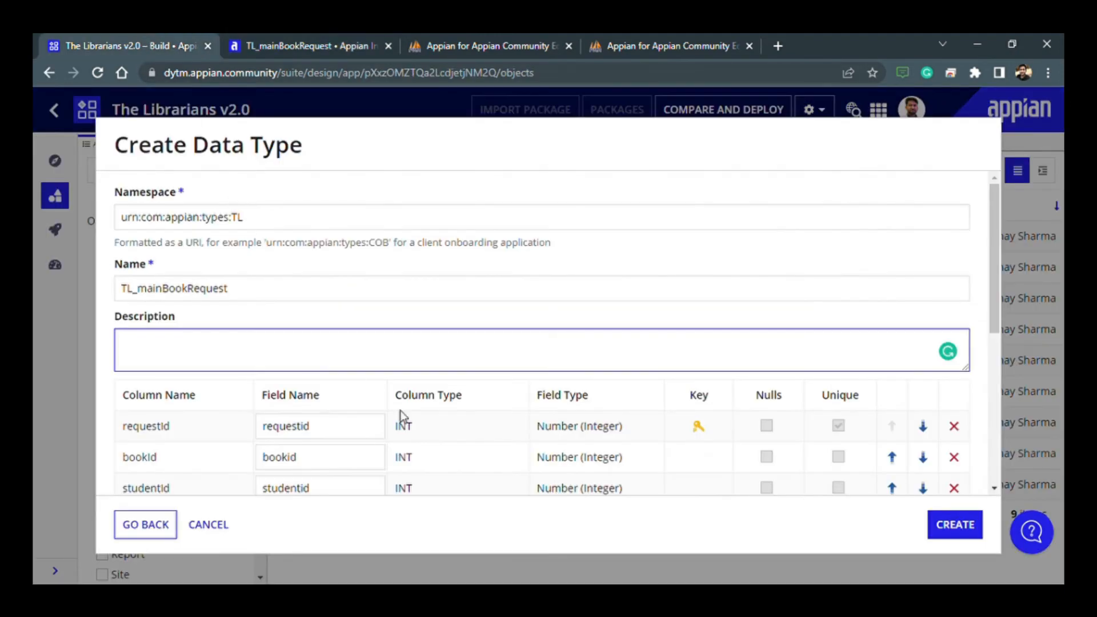
{"action": "left_click", "coordinate": [146, 524]}
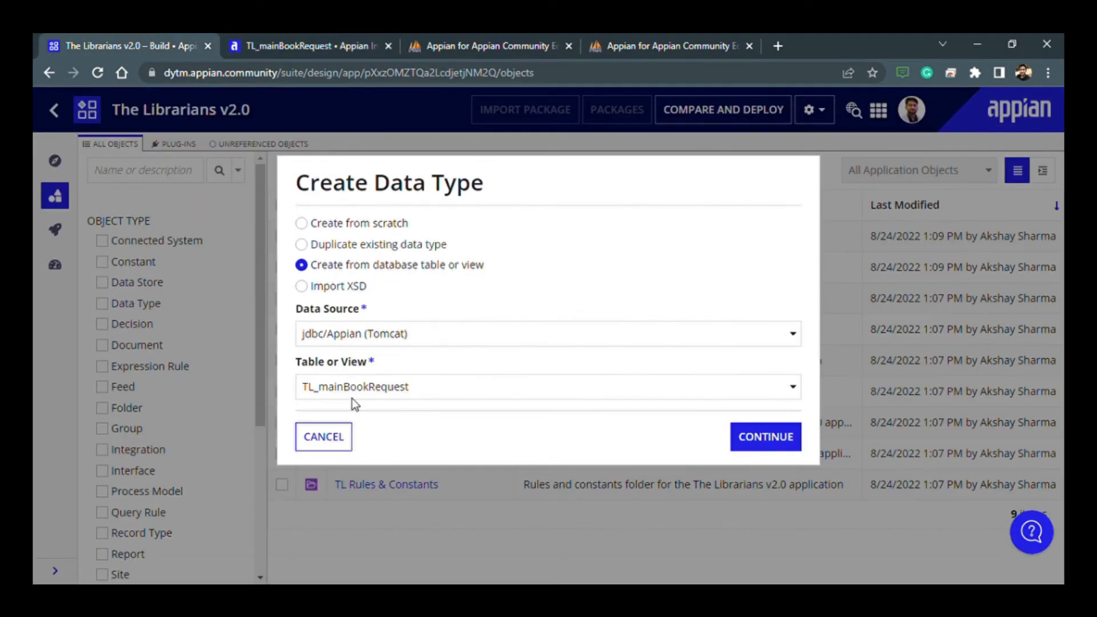
{"action": "left_click", "coordinate": [352, 393]}
{"action": "left_click", "coordinate": [361, 394]}
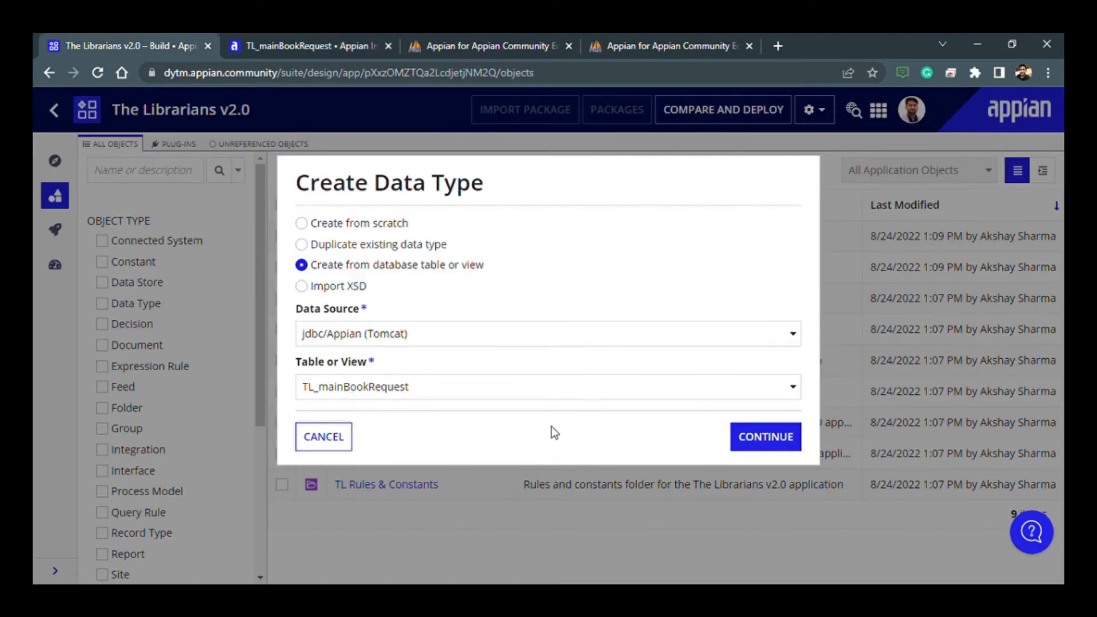
{"action": "left_click", "coordinate": [788, 450]}
{"action": "scroll", "coordinate": [639, 449], "scroll_direction": "down", "scroll_amount": 2}
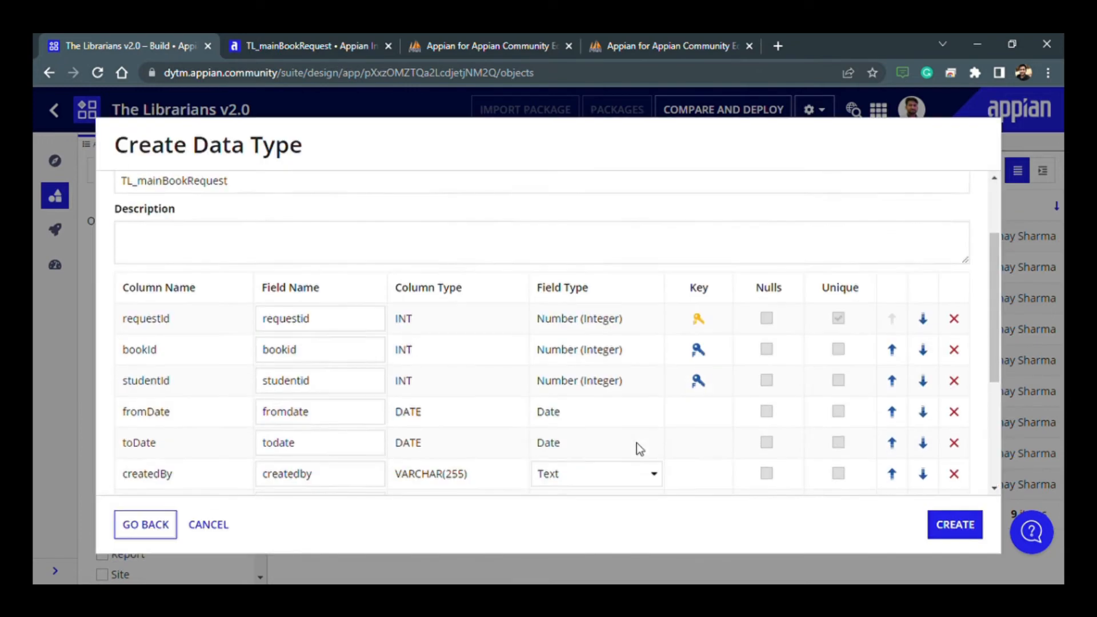
{"action": "scroll", "coordinate": [639, 449], "scroll_direction": "down", "scroll_amount": 1}
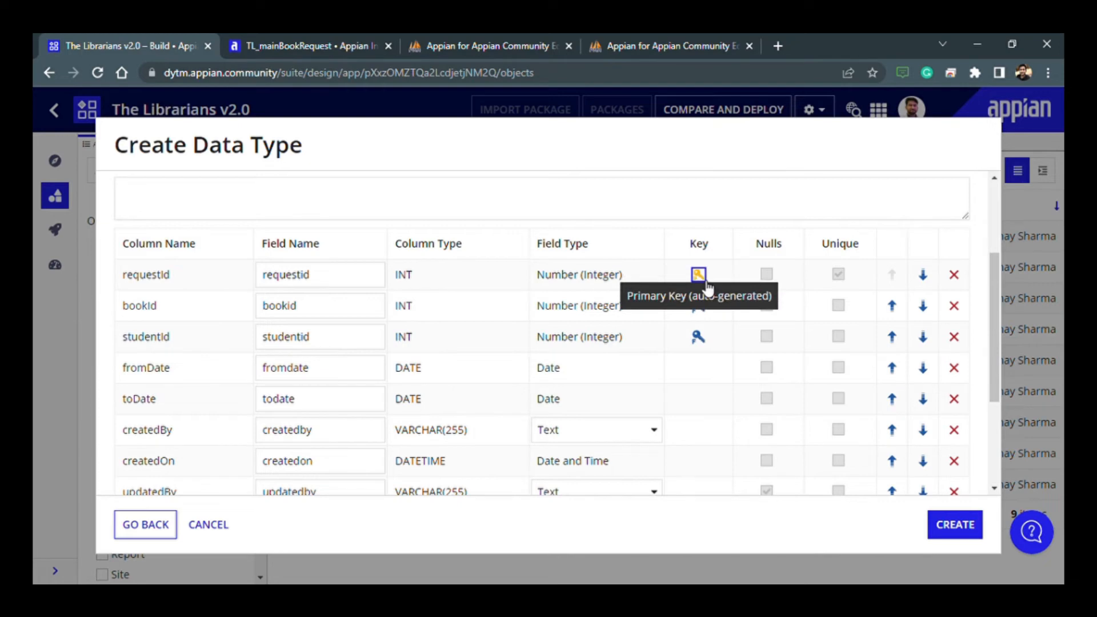
- Rename the first three fields of the data type to match their columns: requestId, bookId and studentId
{"action": "scroll", "coordinate": [238, 369], "scroll_direction": "up", "scroll_amount": 2}
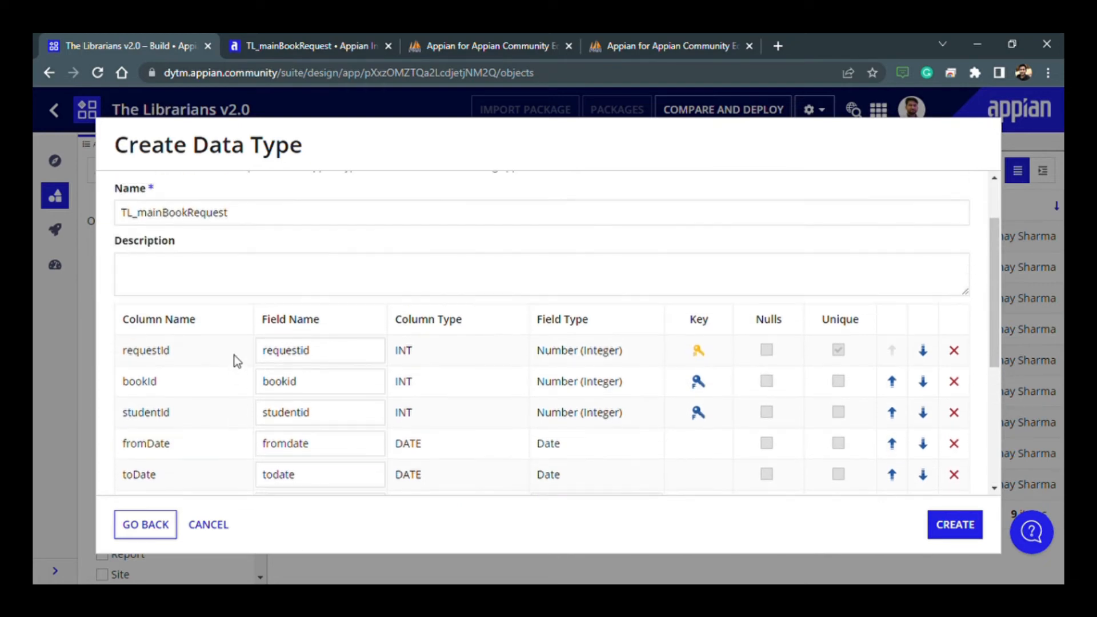
{"action": "double_click", "coordinate": [161, 351]}
{"action": "key", "text": "ctrl+c"}
{"action": "double_click", "coordinate": [307, 351]}
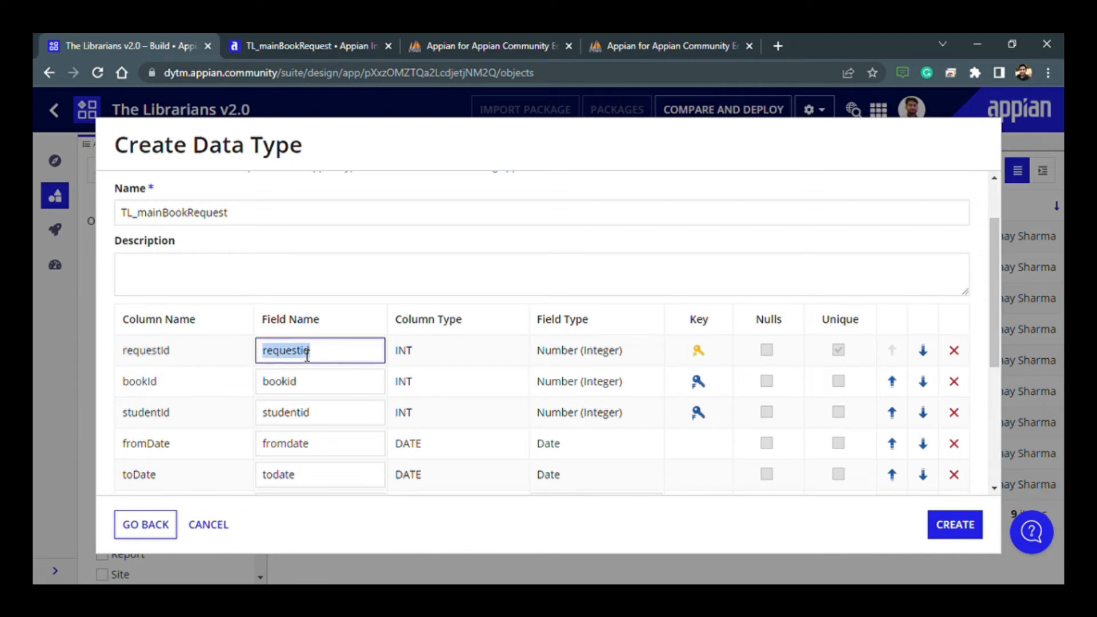
{"action": "key", "text": "ctrl+v"}
{"action": "double_click", "coordinate": [155, 383]}
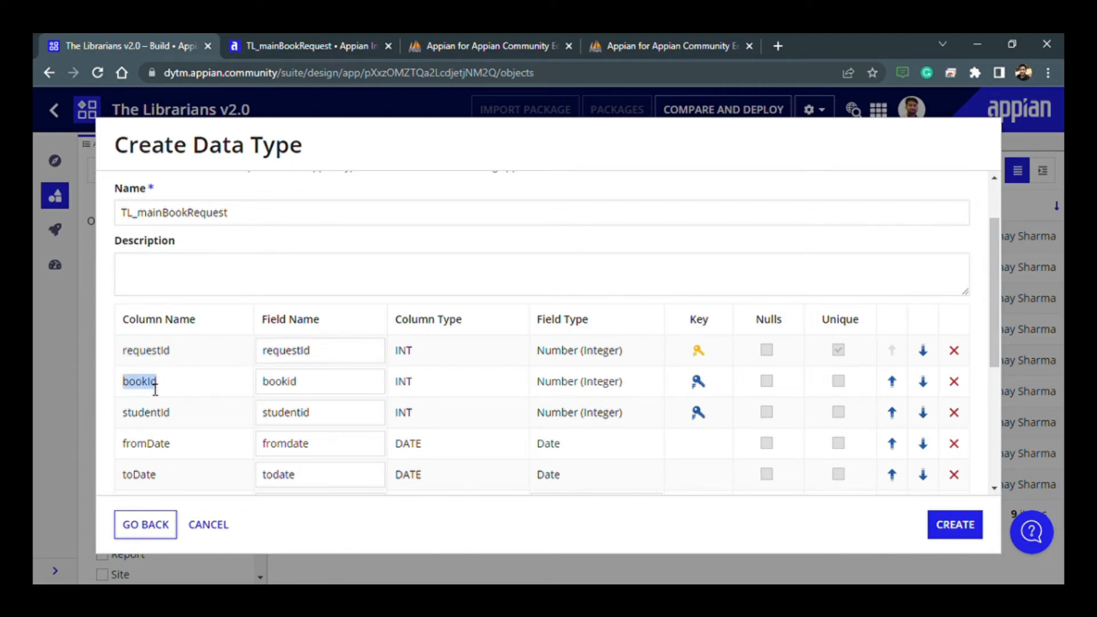
{"action": "double_click", "coordinate": [297, 387]}
{"action": "type", "text": "bookId"}
{"action": "scroll", "coordinate": [296, 387], "scroll_direction": "down", "scroll_amount": 2}
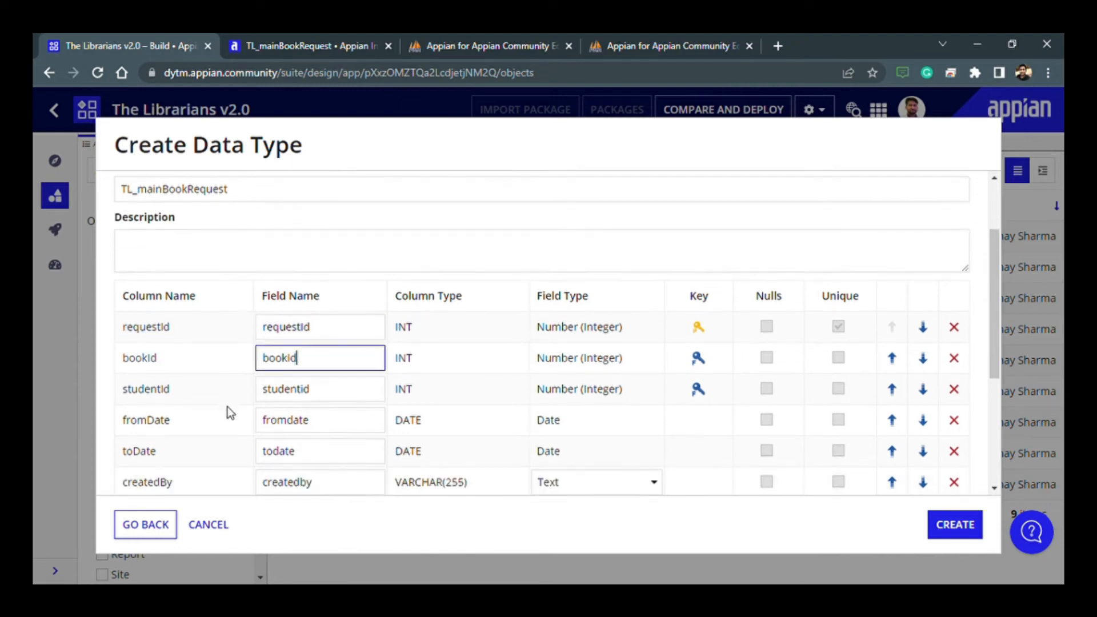
{"action": "double_click", "coordinate": [167, 339]}
{"action": "key", "text": "ctrl+c"}
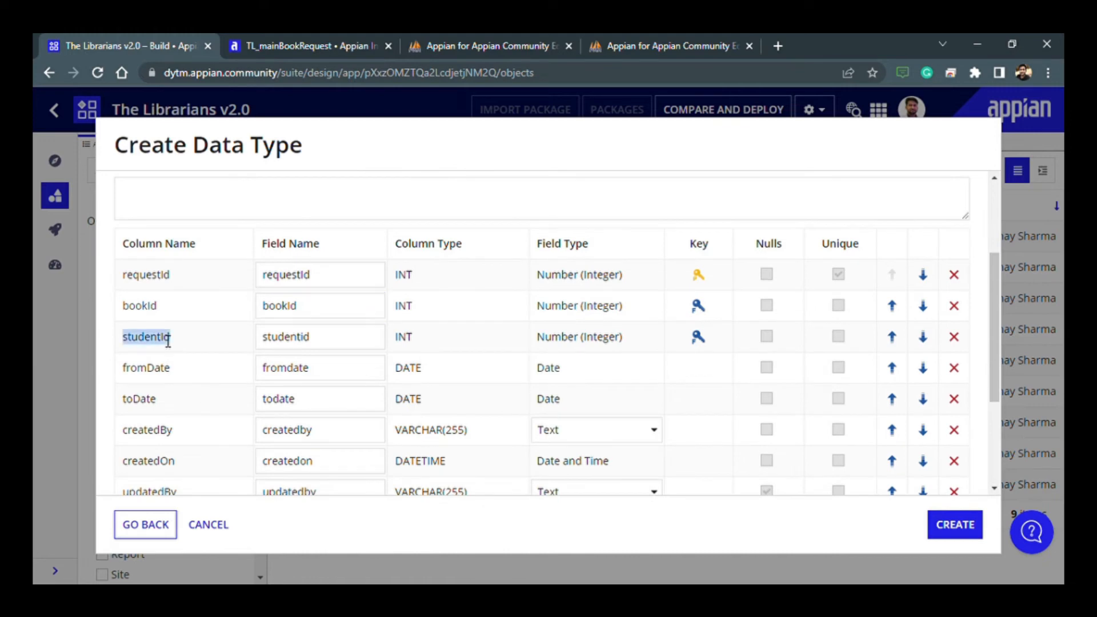
{"action": "double_click", "coordinate": [302, 338]}
{"action": "key", "text": "ctrl+v"}
- Rename the date and creation fields to match their column names: fromDate, toDate, createdBy and createdOn
{"action": "double_click", "coordinate": [157, 369]}
{"action": "double_click", "coordinate": [286, 369]}
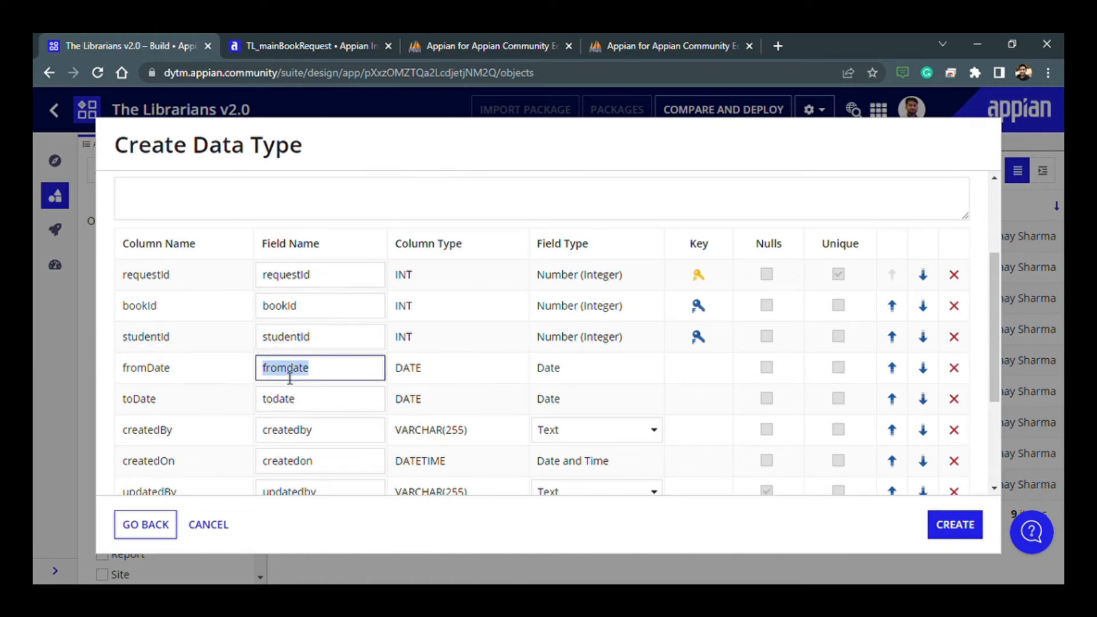
{"action": "type", "text": "fromDate"}
{"action": "double_click", "coordinate": [141, 399]}
{"action": "double_click", "coordinate": [280, 399]}
{"action": "type", "text": "toDate"}
{"action": "double_click", "coordinate": [162, 436]}
{"action": "double_click", "coordinate": [286, 430]}
{"action": "type", "text": "createdBy"}
{"action": "double_click", "coordinate": [149, 461]}
{"action": "double_click", "coordinate": [287, 460]}
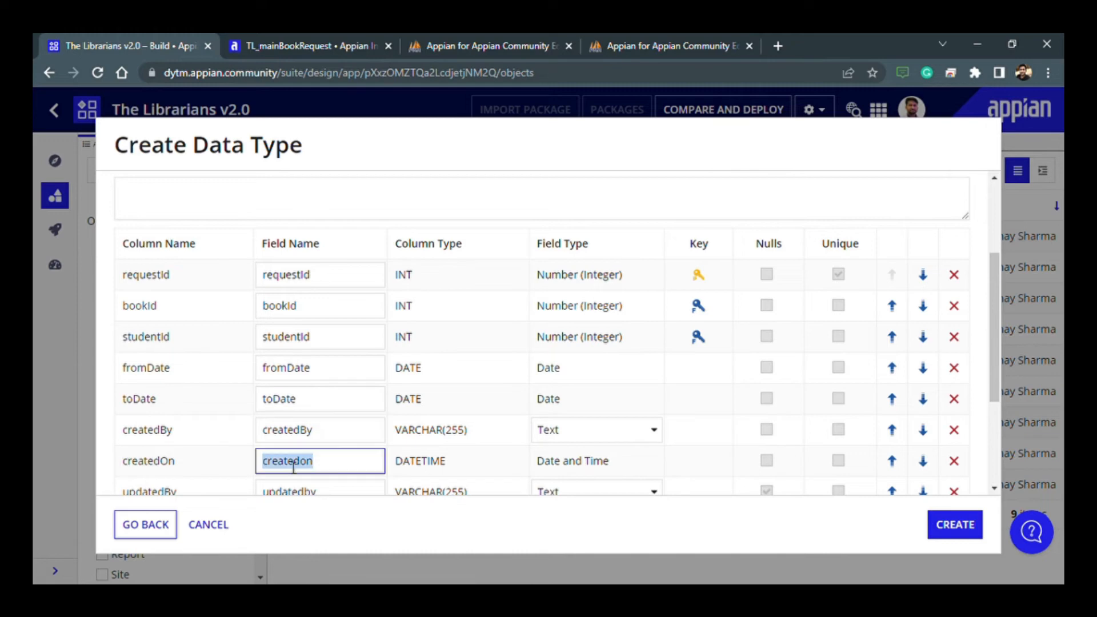
{"action": "type", "text": "createdOn"}
- Rename the remaining fields to match their column names: updatedBy, updatedOn and isActive
{"action": "scroll", "coordinate": [172, 435], "scroll_direction": "down", "scroll_amount": 2}
{"action": "double_click", "coordinate": [149, 417]}
{"action": "key", "text": "ctrl+c"}
{"action": "double_click", "coordinate": [298, 426]}
{"action": "key", "text": "ctrl+v"}
{"action": "double_click", "coordinate": [149, 447]}
{"action": "double_click", "coordinate": [291, 447]}
{"action": "type", "text": "updatedOn"}
{"action": "double_click", "coordinate": [141, 478]}
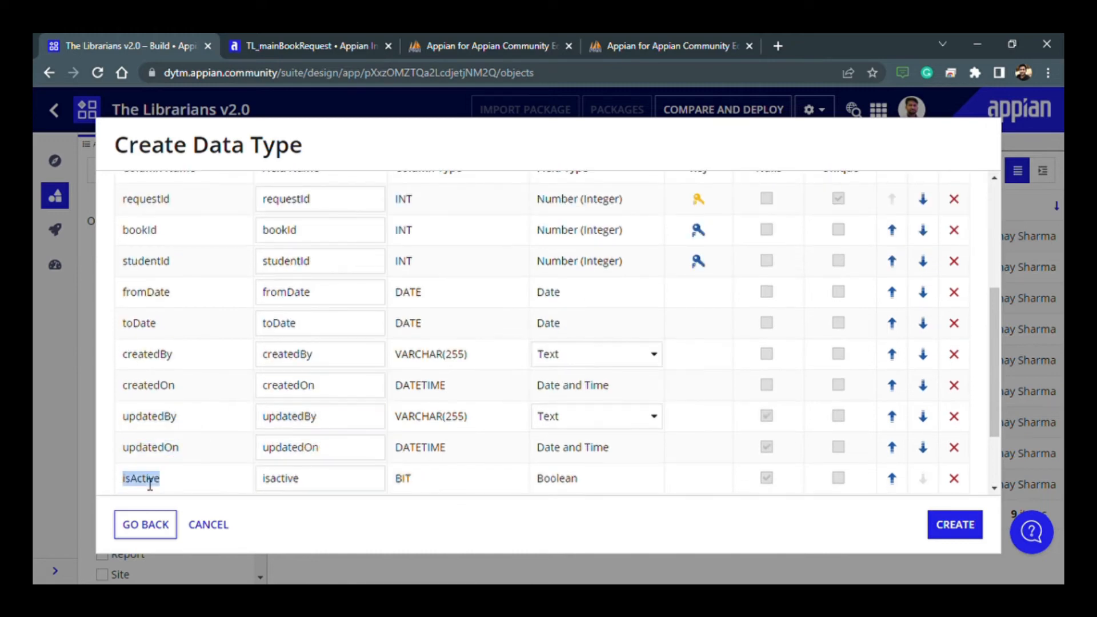
{"action": "double_click", "coordinate": [303, 479]}
{"action": "type", "text": "isActive"}
{"action": "scroll", "coordinate": [504, 435], "scroll_direction": "up", "scroll_amount": 3}
- Create a data store named TL Data Store for the entity, keeping its default security, and create the TL_mainBookRequest data type
{"action": "scroll", "coordinate": [504, 434], "scroll_direction": "down", "scroll_amount": 3}
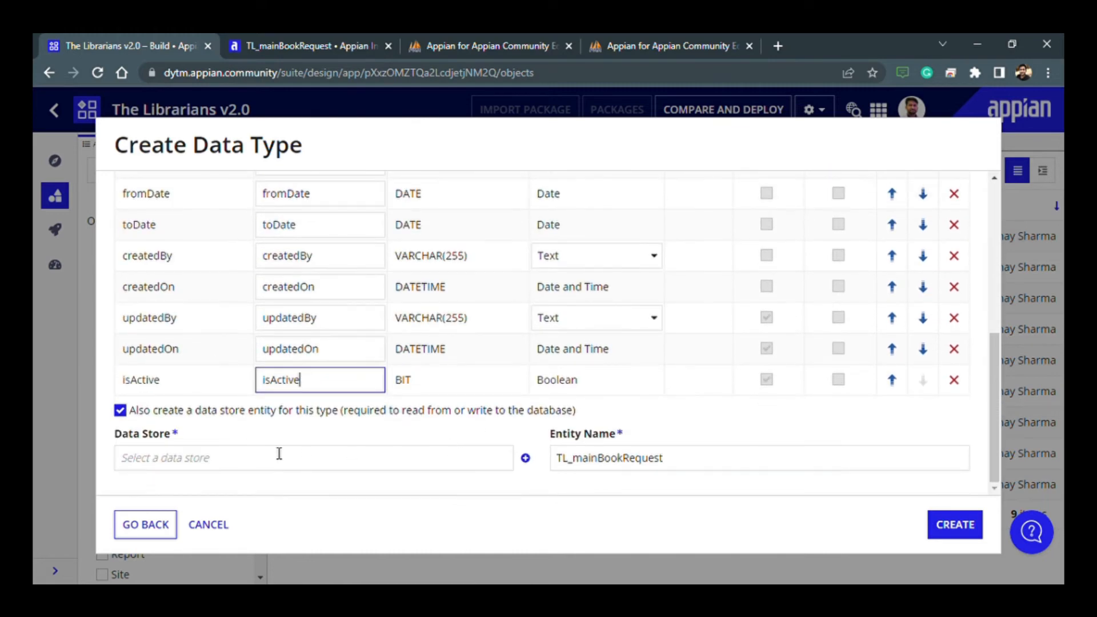
{"action": "left_click", "coordinate": [533, 462]}
{"action": "left_click", "coordinate": [535, 463]}
{"action": "type", "text": "TL Data"}
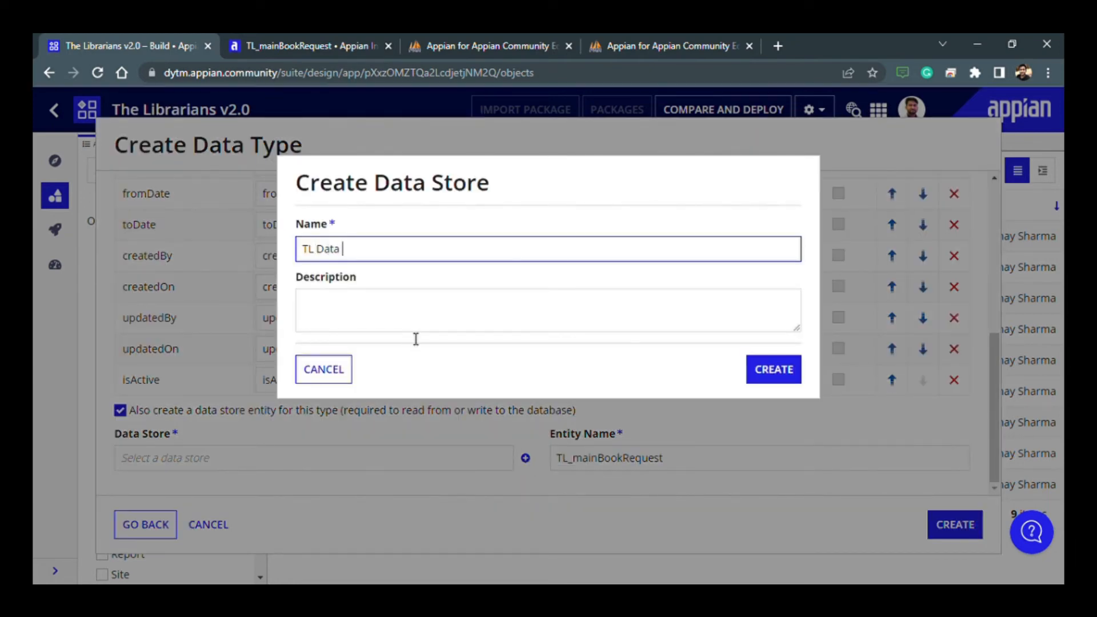
{"action": "type", "text": " Store"}
{"action": "left_click", "coordinate": [774, 370]}
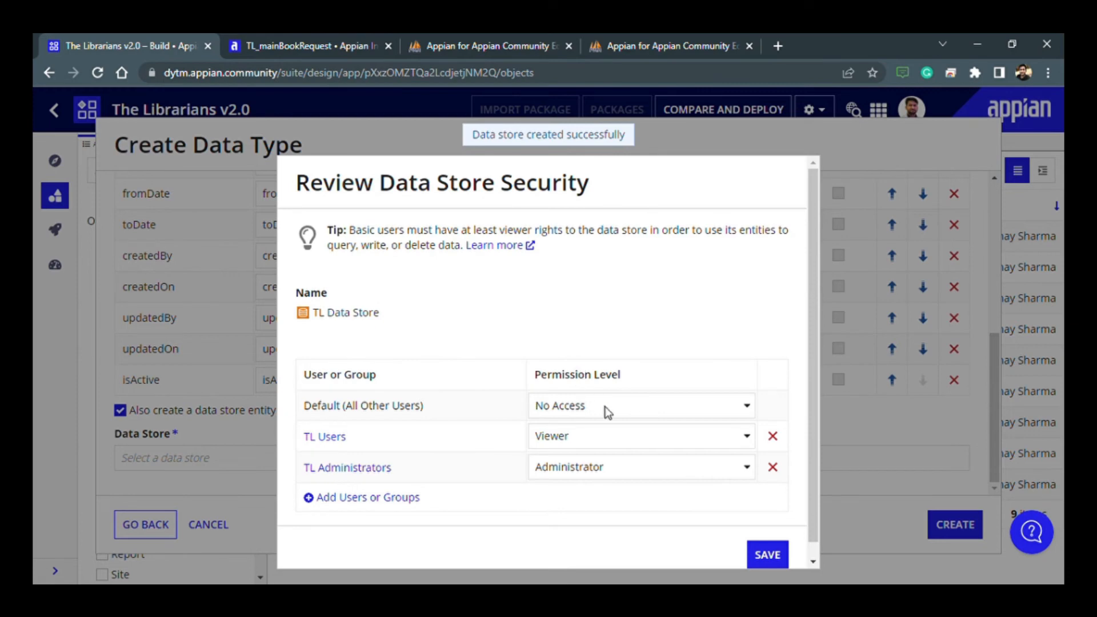
{"action": "left_click", "coordinate": [766, 556]}
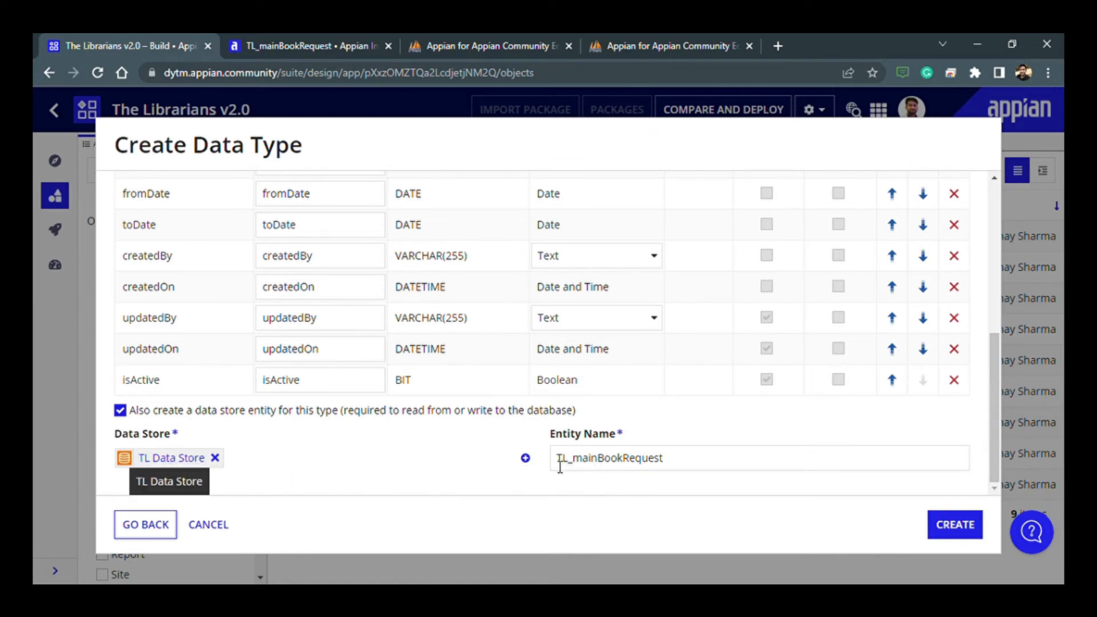
{"action": "left_click_drag", "start_coordinate": [561, 464], "coordinate": [714, 524]}
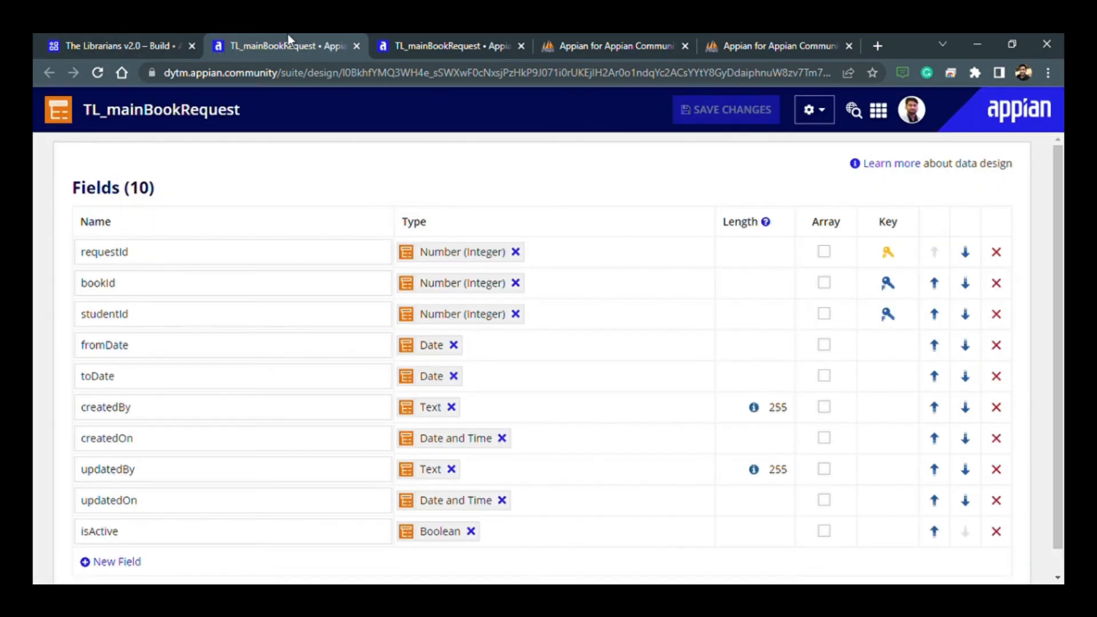
- Open TL Data Store from the application's object list, verify its entity mappings, and save and publish it
{"action": "left_click", "coordinate": [101, 36]}
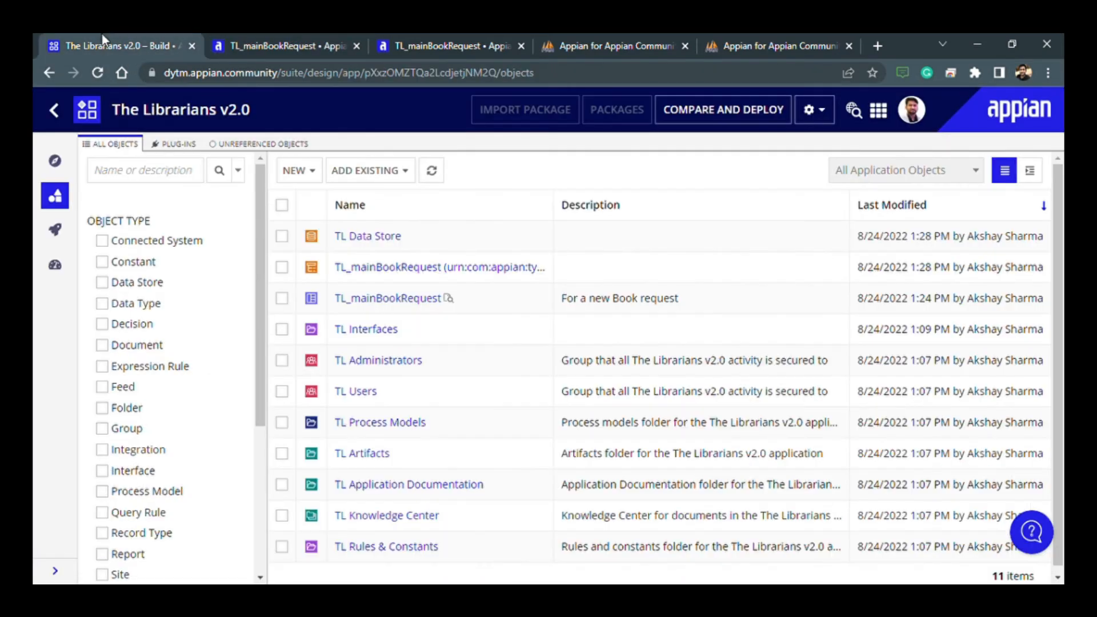
{"action": "left_click", "coordinate": [350, 237]}
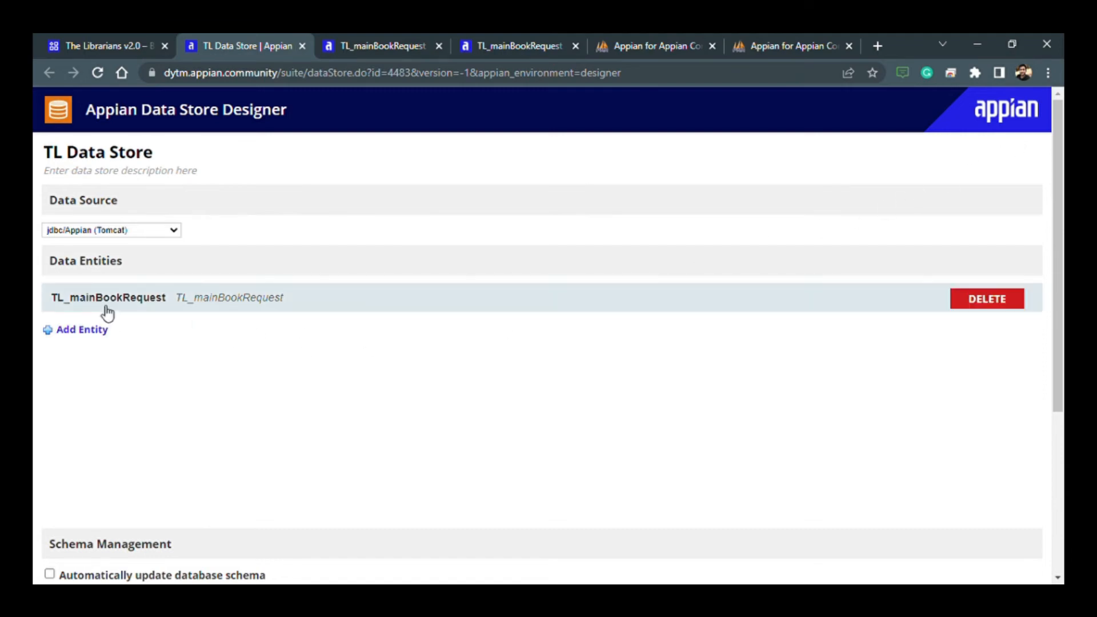
{"action": "scroll", "coordinate": [108, 326], "scroll_direction": "down", "scroll_amount": 1}
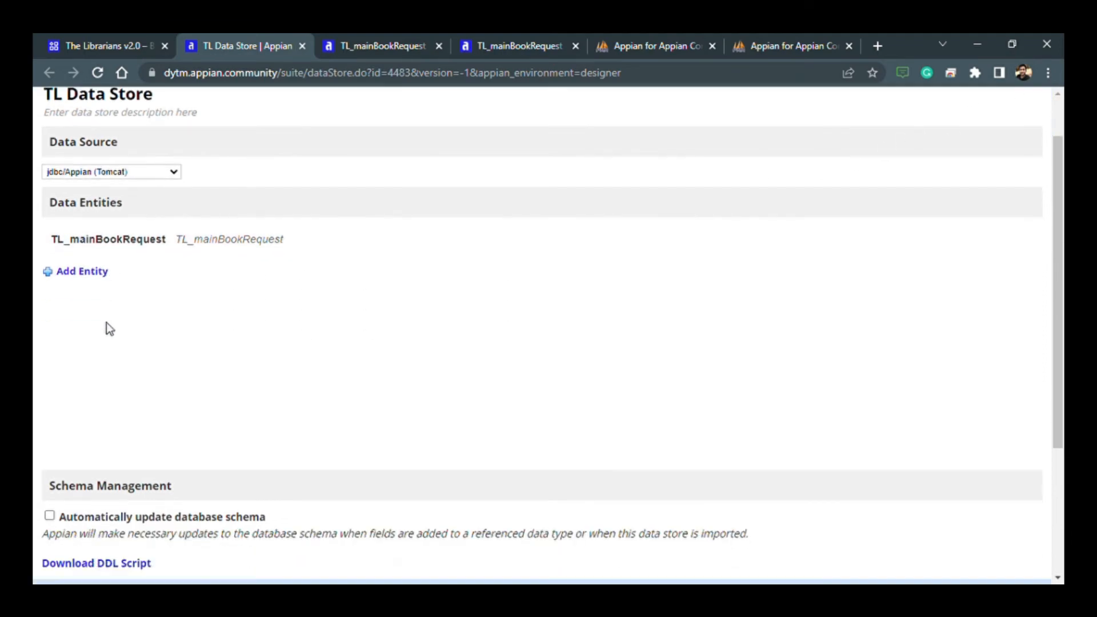
{"action": "scroll", "coordinate": [108, 329], "scroll_direction": "down", "scroll_amount": 2}
{"action": "left_click", "coordinate": [82, 559]}
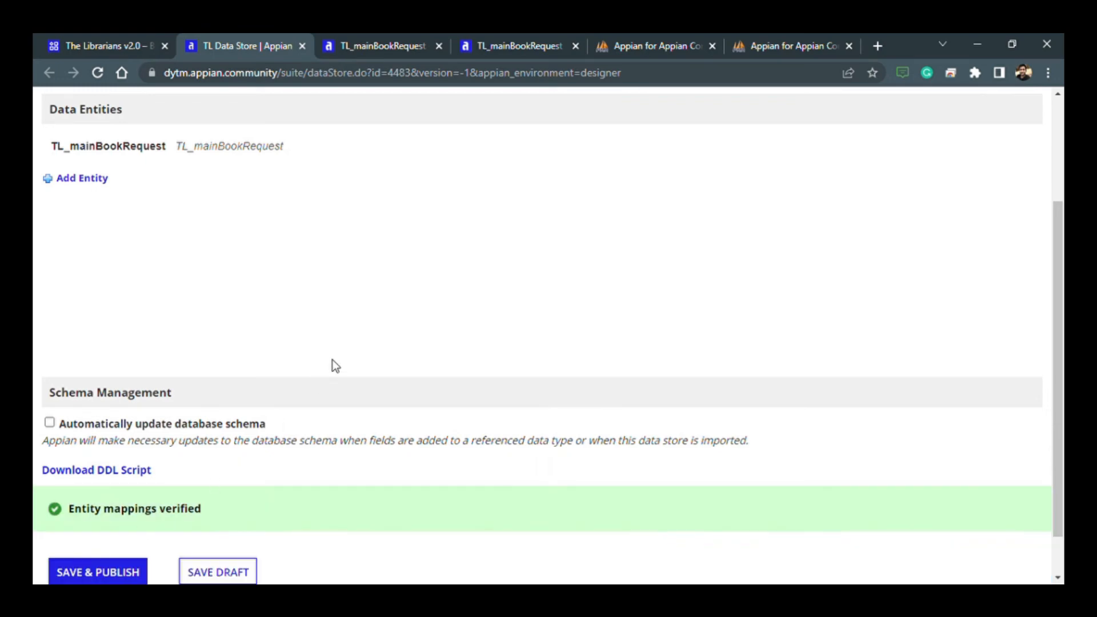
{"action": "scroll", "coordinate": [333, 364], "scroll_direction": "down", "scroll_amount": 1}
{"action": "left_click", "coordinate": [111, 523]}
- Start a new data type from the TL_booksRecord table in the jdbc/Appian (Tomcat) data source
{"action": "left_click", "coordinate": [103, 45]}
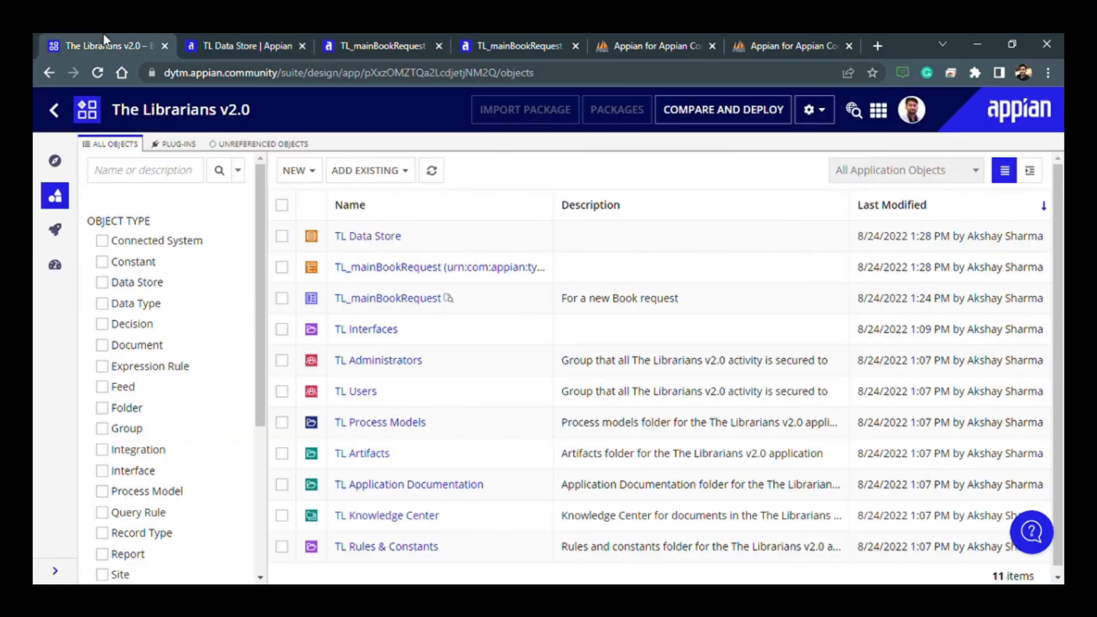
{"action": "left_click", "coordinate": [297, 170]}
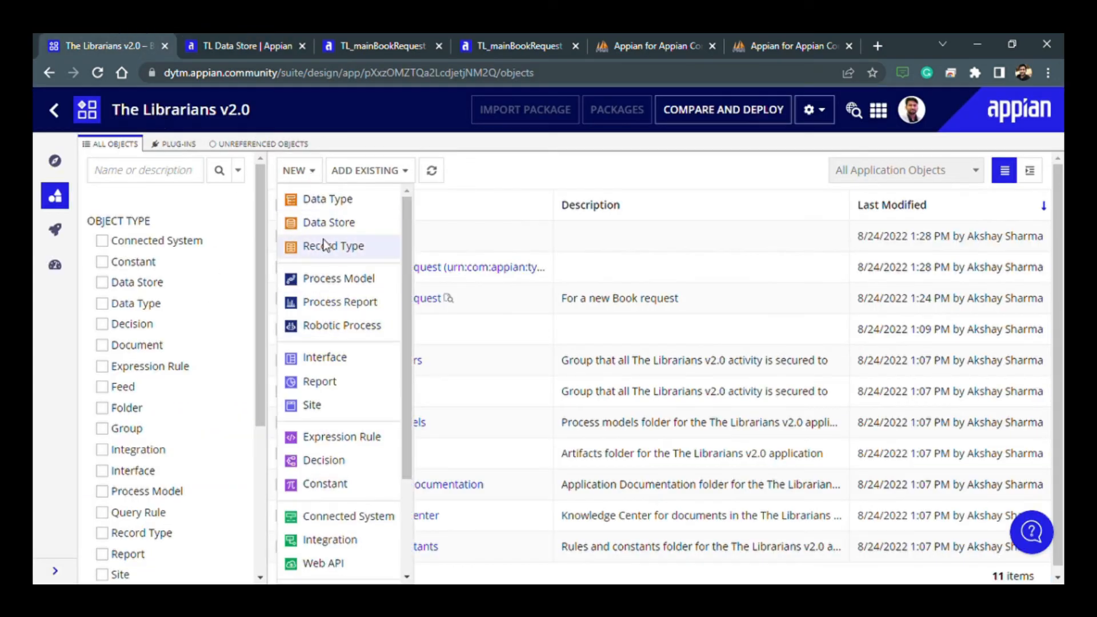
{"action": "left_click", "coordinate": [327, 199]}
{"action": "left_click", "coordinate": [300, 265]}
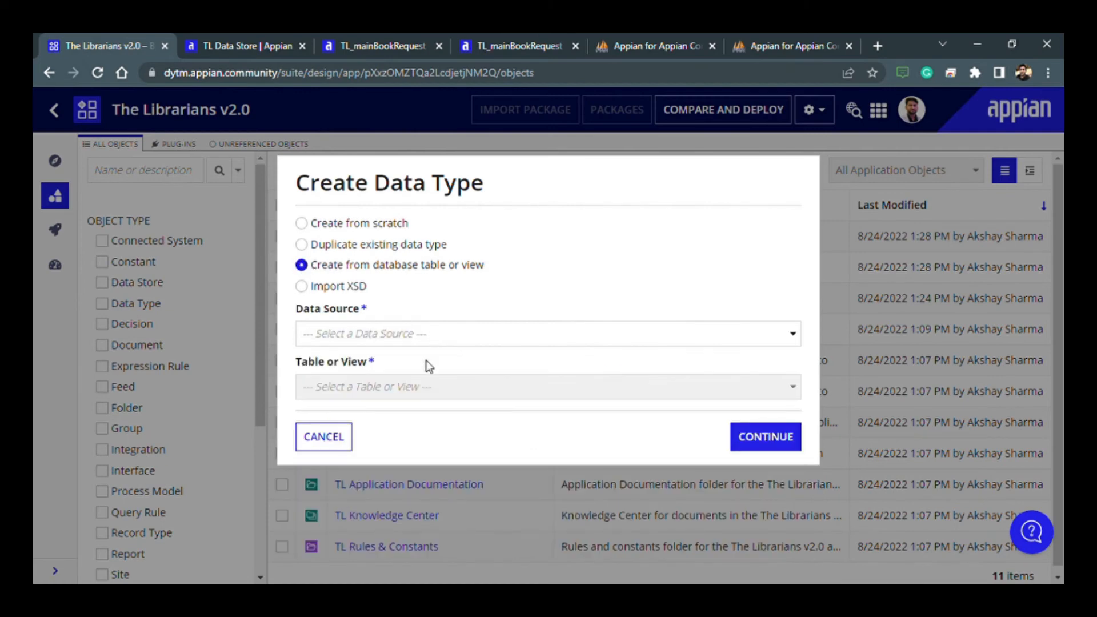
{"action": "left_click", "coordinate": [414, 332]}
{"action": "left_click", "coordinate": [404, 380]}
{"action": "left_click", "coordinate": [409, 389]}
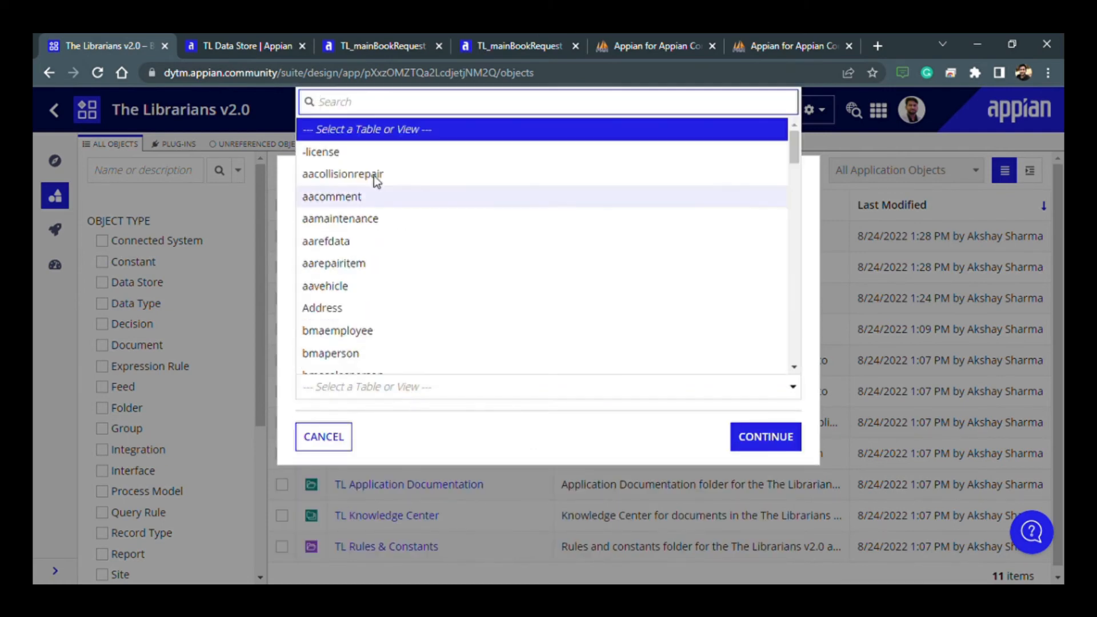
{"action": "type", "text": "tl"}
{"action": "left_click", "coordinate": [343, 439]}
{"action": "left_click", "coordinate": [766, 437]}
- Rename the first three fields to match their column names: bookId, bookName and bookPrice
{"action": "scroll", "coordinate": [400, 343], "scroll_direction": "down", "scroll_amount": 2}
{"action": "double_click", "coordinate": [140, 275]}
{"action": "double_click", "coordinate": [321, 277]}
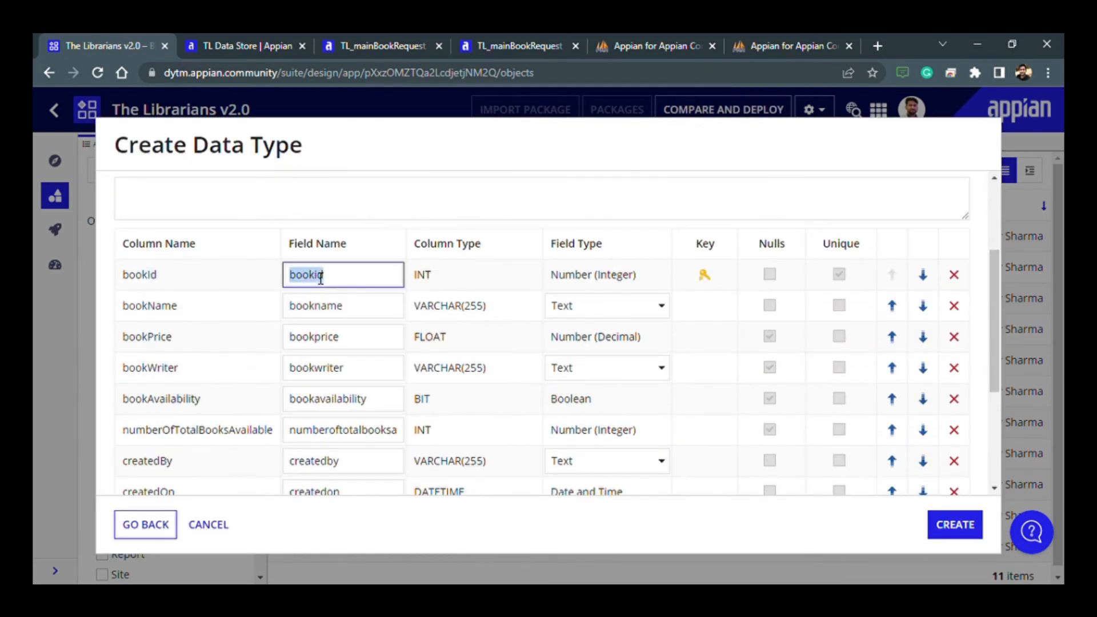
{"action": "type", "text": "bookId"}
{"action": "double_click", "coordinate": [174, 312]}
{"action": "double_click", "coordinate": [326, 310]}
{"action": "type", "text": "bookName"}
{"action": "double_click", "coordinate": [320, 338]}
{"action": "type", "text": "bookPrice"}
- Rename the next three fields to match their column names: bookWriter, bookAvailability and numberOfTotalBooksAvailable
{"action": "double_click", "coordinate": [150, 368]}
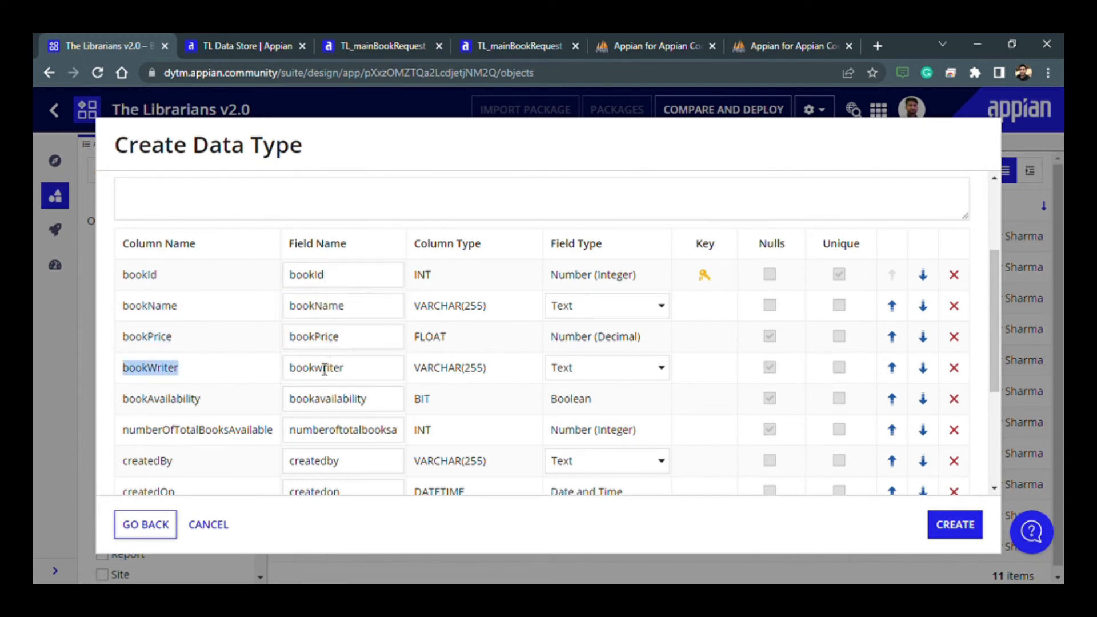
{"action": "double_click", "coordinate": [321, 369]}
{"action": "type", "text": "bookWriter"}
{"action": "double_click", "coordinate": [160, 400]}
{"action": "double_click", "coordinate": [329, 400]}
{"action": "type", "text": "bookAvailability"}
{"action": "double_click", "coordinate": [196, 433]}
{"action": "double_click", "coordinate": [307, 437]}
{"action": "type", "text": "numberOfTotalBooksAvailable"}
- Match the createdBy, createdOn and updatedBy field names of the books data type to their column names
{"action": "double_click", "coordinate": [165, 463]}
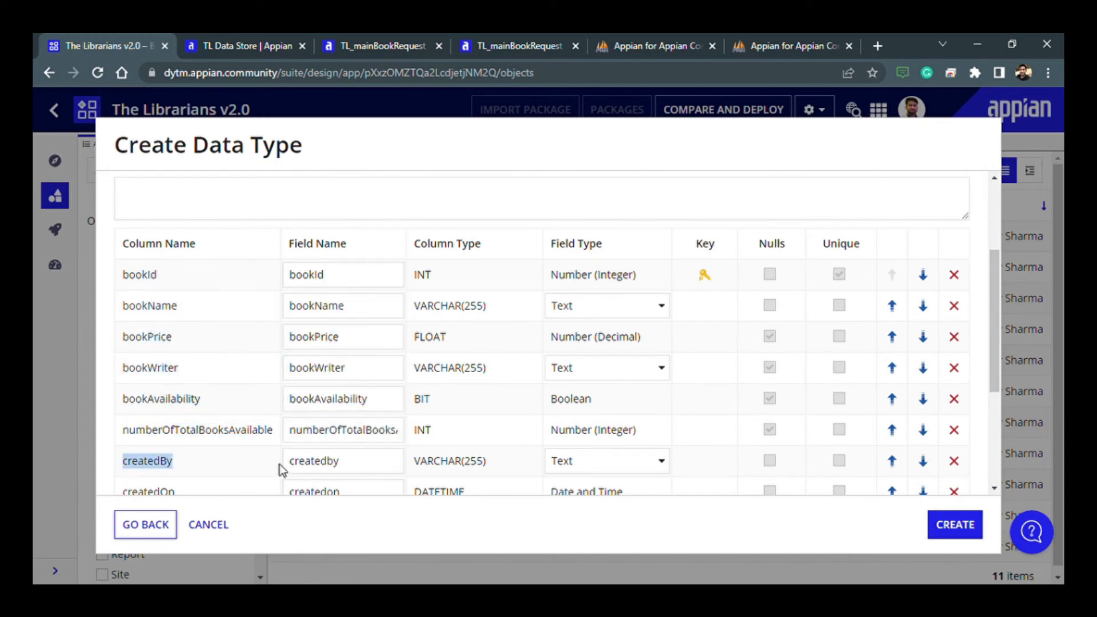
{"action": "double_click", "coordinate": [318, 464]}
{"action": "type", "text": "createdBy"}
{"action": "double_click", "coordinate": [159, 491]}
{"action": "key", "text": "ctrl+c"}
{"action": "scroll", "coordinate": [326, 458], "scroll_direction": "down", "scroll_amount": 2}
{"action": "key", "text": "ctrl+v"}
{"action": "double_click", "coordinate": [150, 371]}
{"action": "double_click", "coordinate": [316, 372]}
{"action": "type", "text": "updatedBy"}
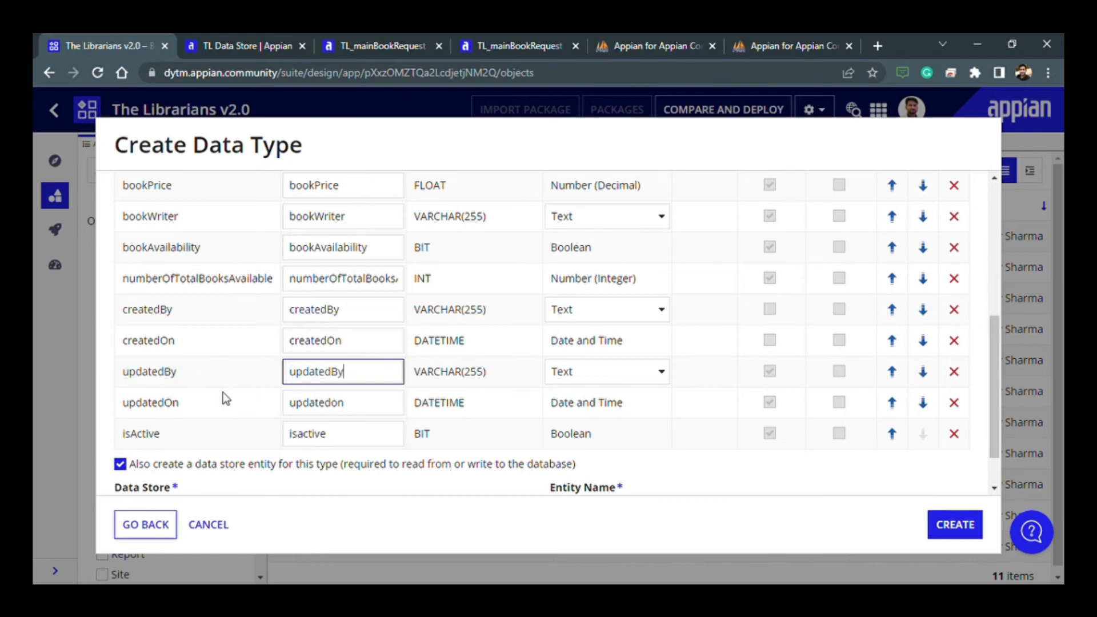
- Rename the last two books fields to match their column names: updatedOn and isActive
{"action": "double_click", "coordinate": [150, 402]}
{"action": "double_click", "coordinate": [316, 402]}
{"action": "type", "text": "updatedOn"}
{"action": "double_click", "coordinate": [140, 435]}
{"action": "double_click", "coordinate": [308, 434]}
{"action": "type", "text": "isActive"}
- Create the TL_booksRecord data type together with its TL_booksRecord entity in TL Data Store
{"action": "scroll", "coordinate": [514, 465], "scroll_direction": "up", "scroll_amount": 3}
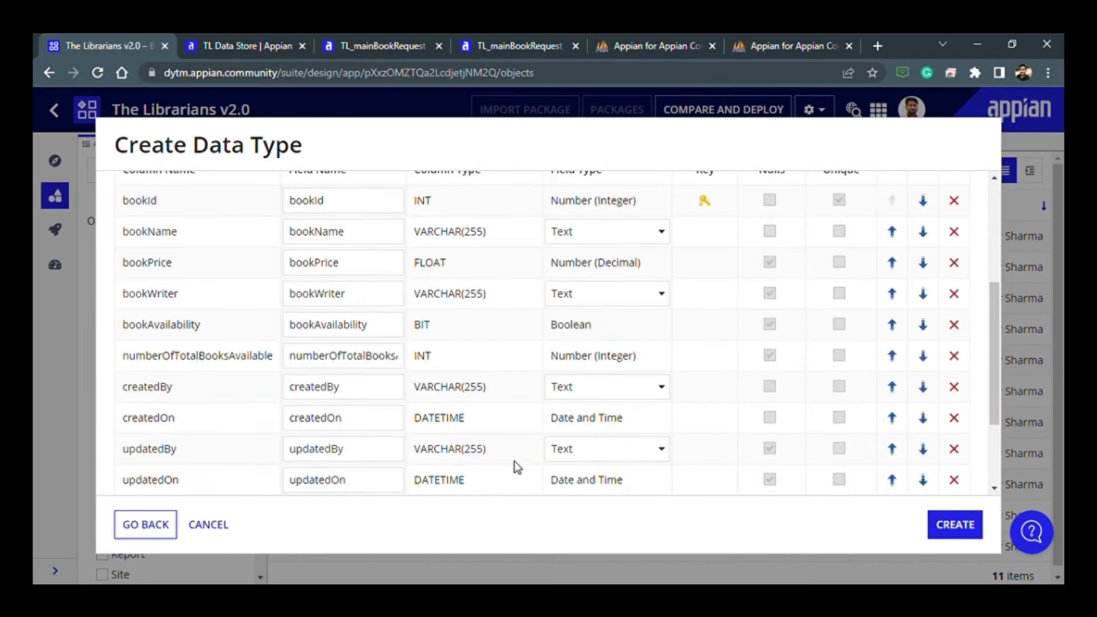
{"action": "scroll", "coordinate": [514, 465], "scroll_direction": "down", "scroll_amount": 5}
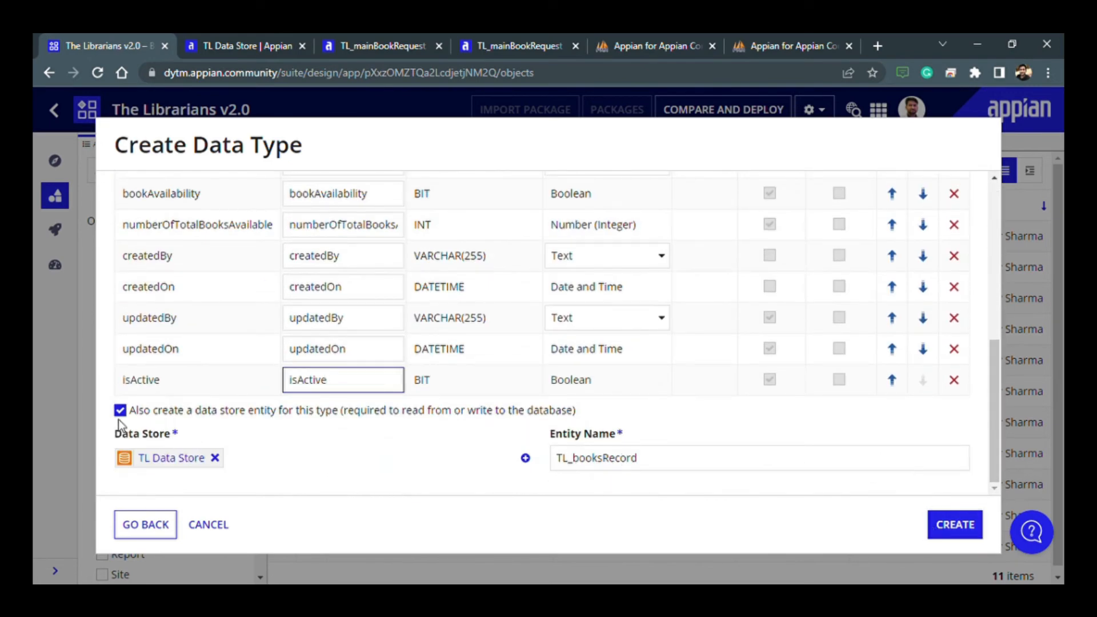
{"action": "left_click", "coordinate": [968, 536]}
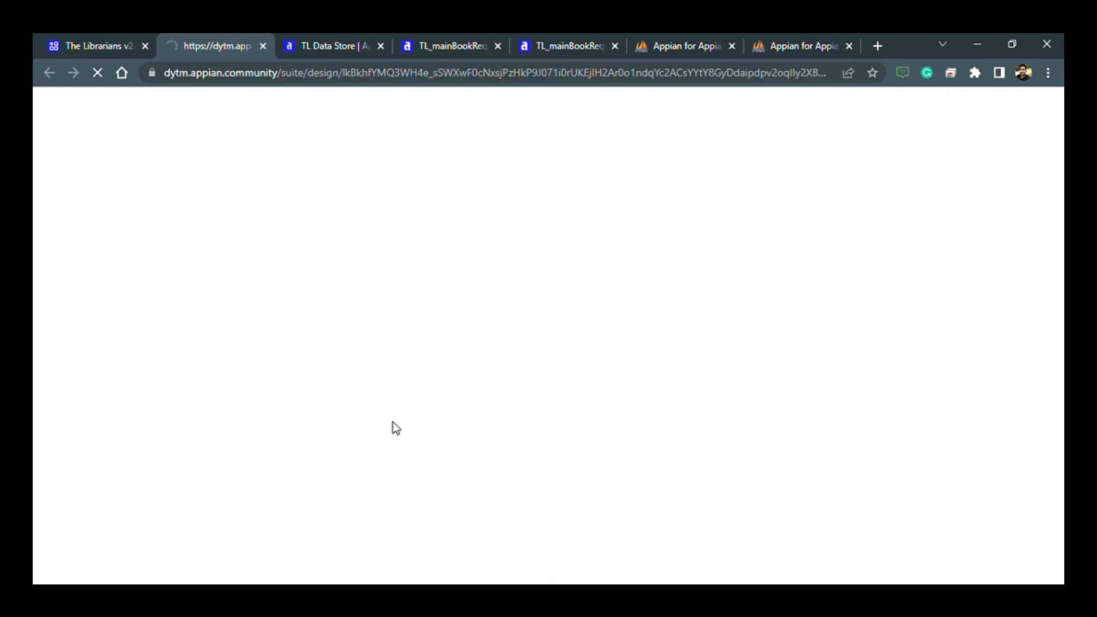
- Reload TL Data Store with the TL_booksRecord entity, verify its entity mappings, and save and publish it
{"action": "left_click", "coordinate": [334, 35]}
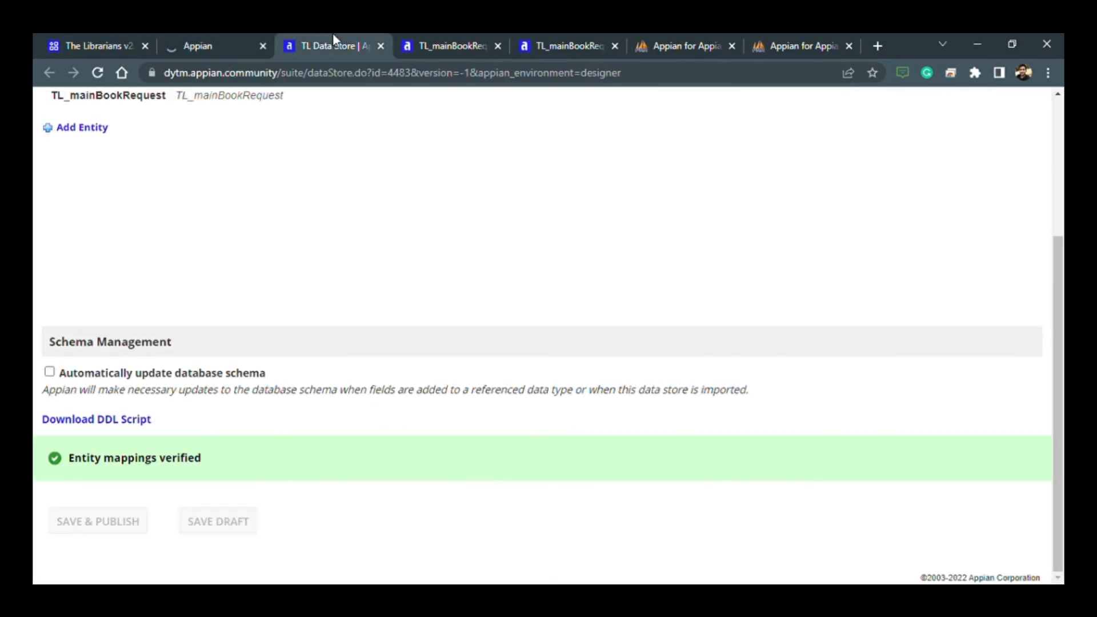
{"action": "left_click", "coordinate": [98, 73]}
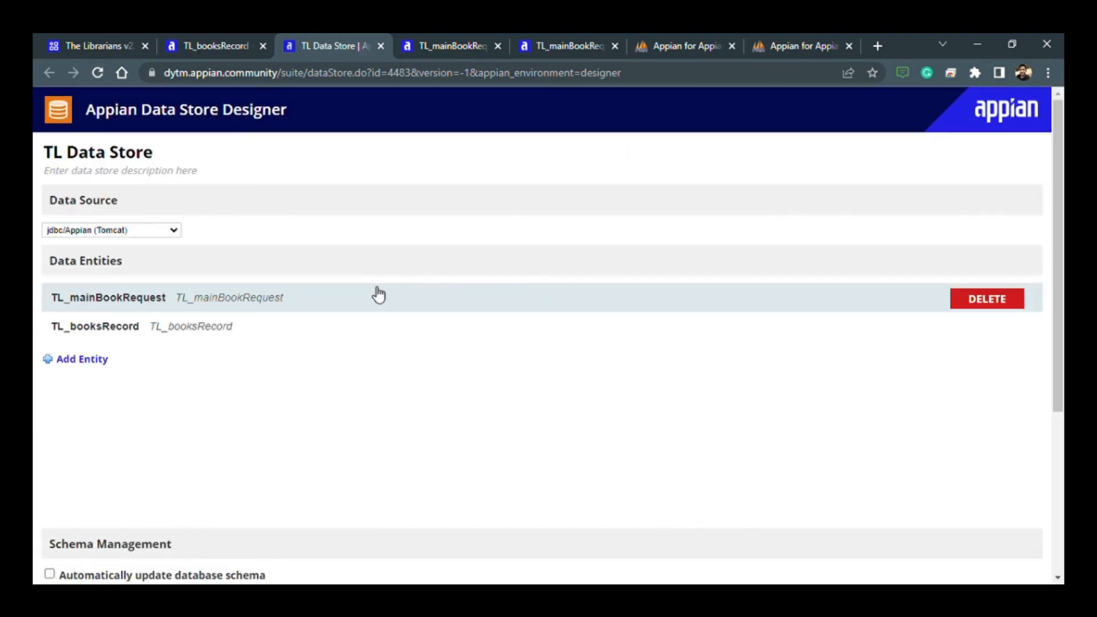
{"action": "scroll", "coordinate": [177, 343], "scroll_direction": "down", "scroll_amount": 5}
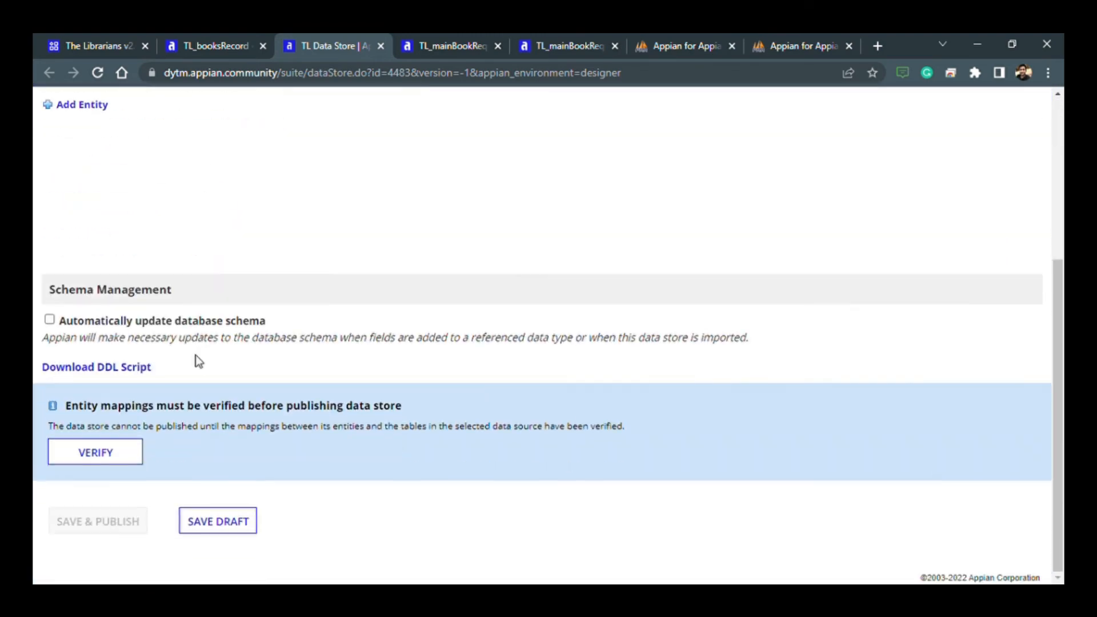
{"action": "left_click", "coordinate": [118, 462]}
{"action": "left_click", "coordinate": [102, 525]}
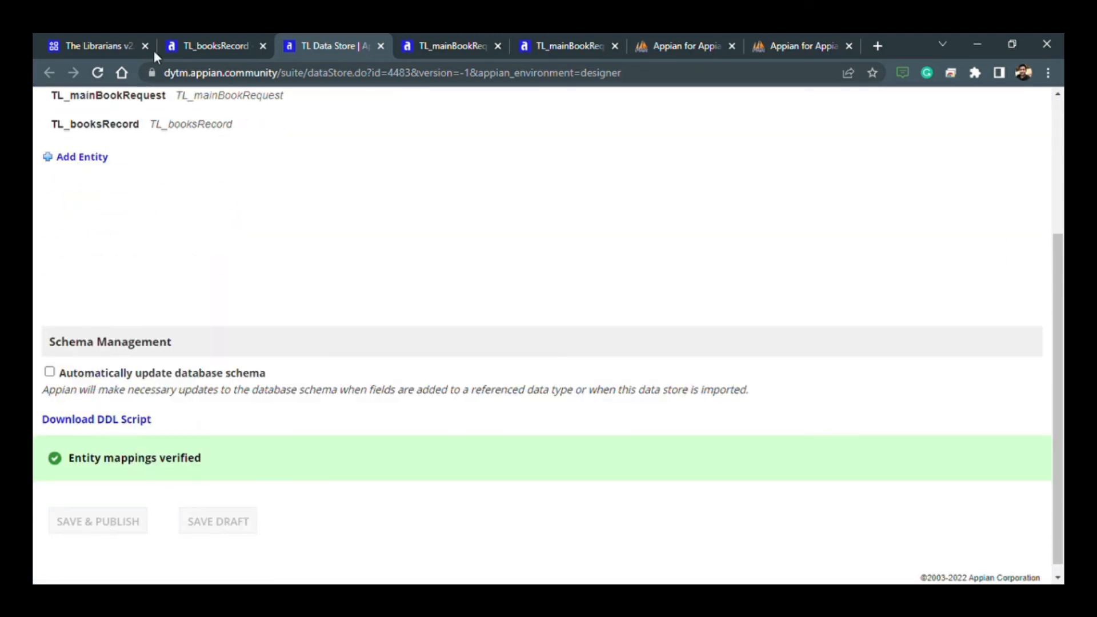
- Start a new data type in The Librarians v2.0 from the TL_studentRecord table of the jdbc/Appian (Tomcat) data source
{"action": "left_click", "coordinate": [187, 44]}
{"action": "left_click", "coordinate": [97, 45]}
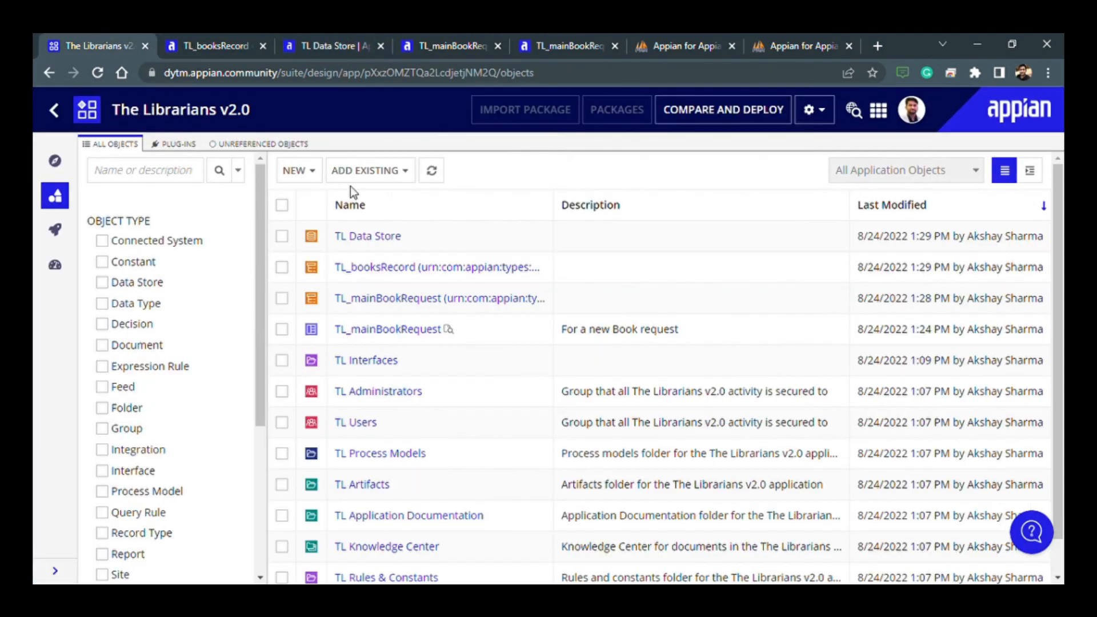
{"action": "left_click", "coordinate": [300, 172]}
{"action": "left_click", "coordinate": [326, 209]}
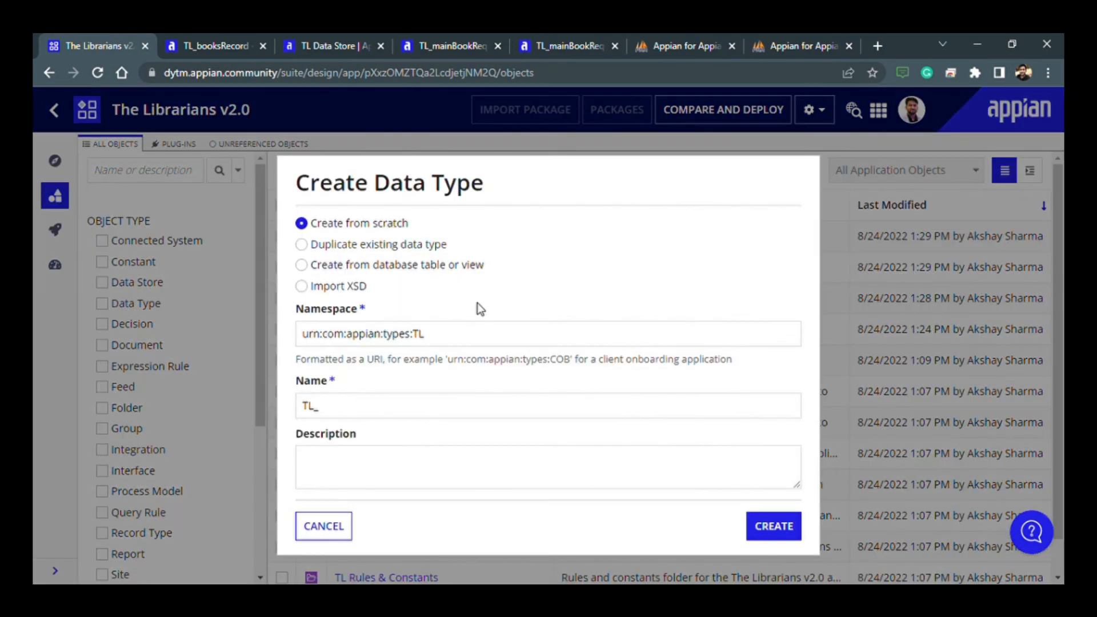
{"action": "left_click", "coordinate": [301, 265]}
{"action": "left_click", "coordinate": [400, 387]}
{"action": "left_click", "coordinate": [354, 435]}
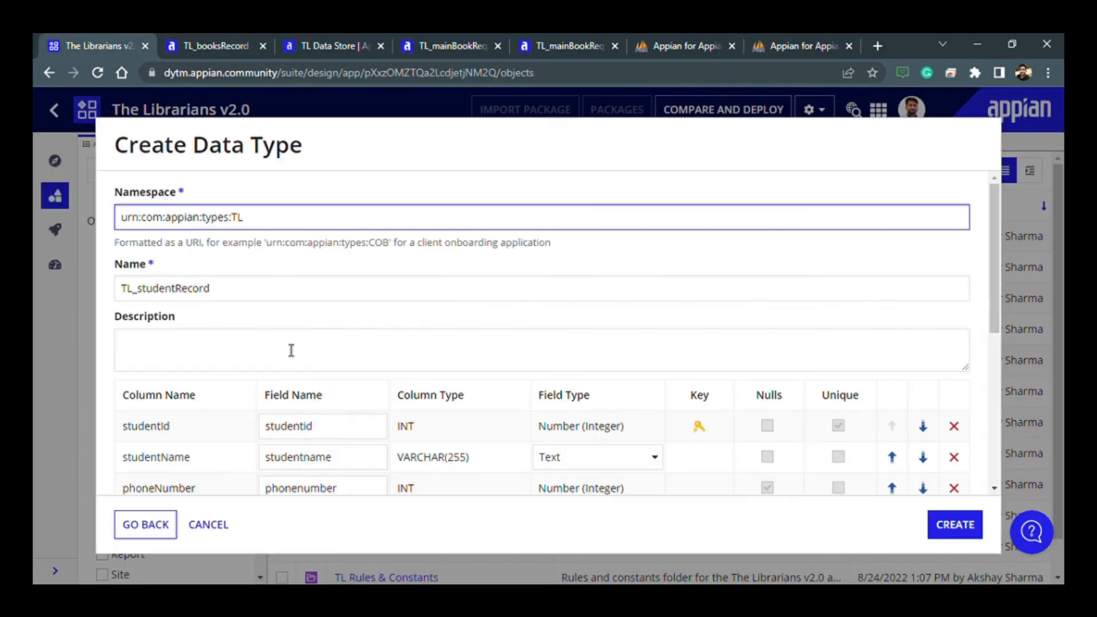
- Rename the student detail fields to match their column names: studentId, studentName, phoneNumber and emailAdd
{"action": "scroll", "coordinate": [290, 351], "scroll_direction": "down", "scroll_amount": 2}
{"action": "double_click", "coordinate": [146, 276]}
{"action": "double_click", "coordinate": [289, 276]}
{"action": "type", "text": "studentId"}
{"action": "double_click", "coordinate": [156, 306]}
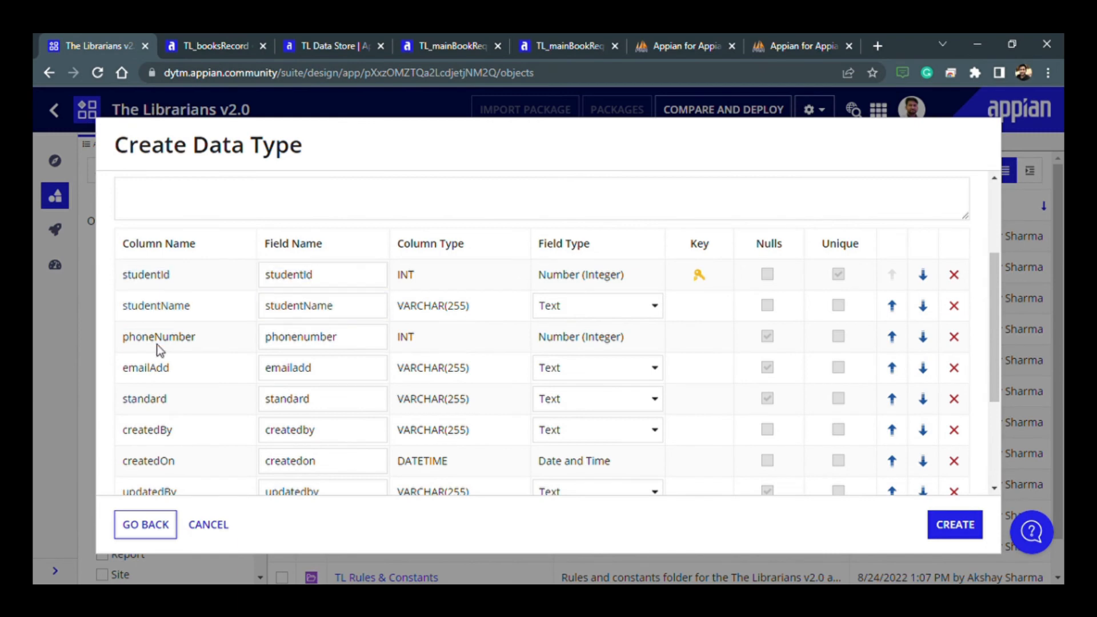
{"action": "double_click", "coordinate": [301, 337]}
{"action": "double_click", "coordinate": [146, 368]}
{"action": "type", "text": "emailAdd"}
- Rename the remaining student record fields to match their column names: createdBy, createdOn, updatedBy, updatedOn and isActive
{"action": "double_click", "coordinate": [290, 431]}
{"action": "type", "text": "createdBy"}
{"action": "double_click", "coordinate": [304, 462]}
{"action": "scroll", "coordinate": [306, 462], "scroll_direction": "down", "scroll_amount": 1}
{"action": "double_click", "coordinate": [155, 447]}
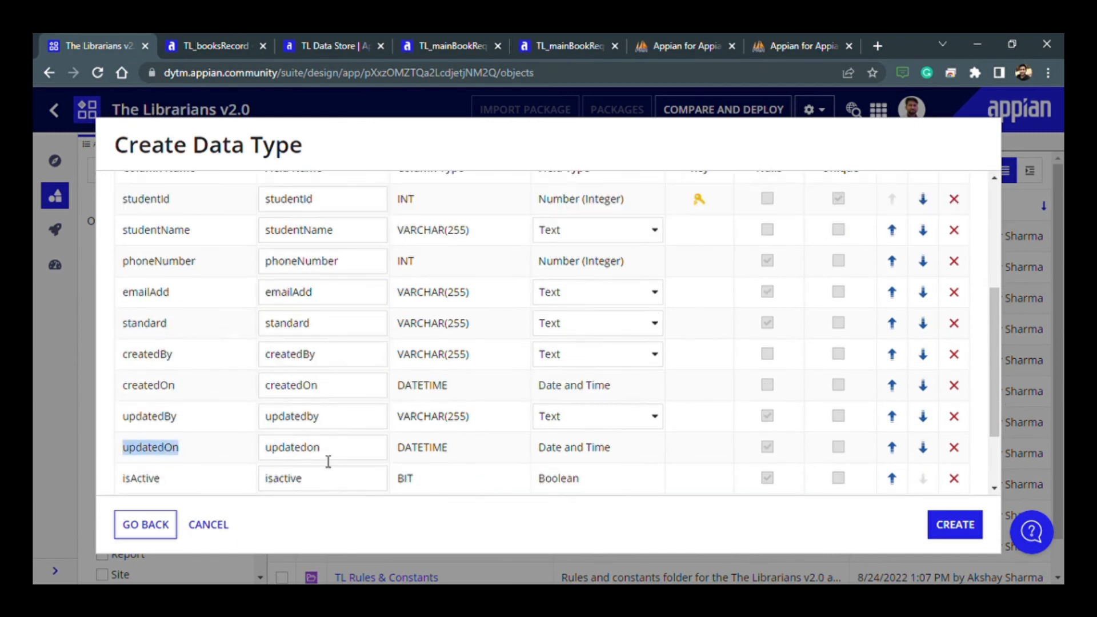
{"action": "double_click", "coordinate": [312, 418]}
{"action": "scroll", "coordinate": [313, 420], "scroll_direction": "down", "scroll_amount": 1}
{"action": "double_click", "coordinate": [288, 403]}
{"action": "scroll", "coordinate": [407, 427], "scroll_direction": "up", "scroll_amount": 1}
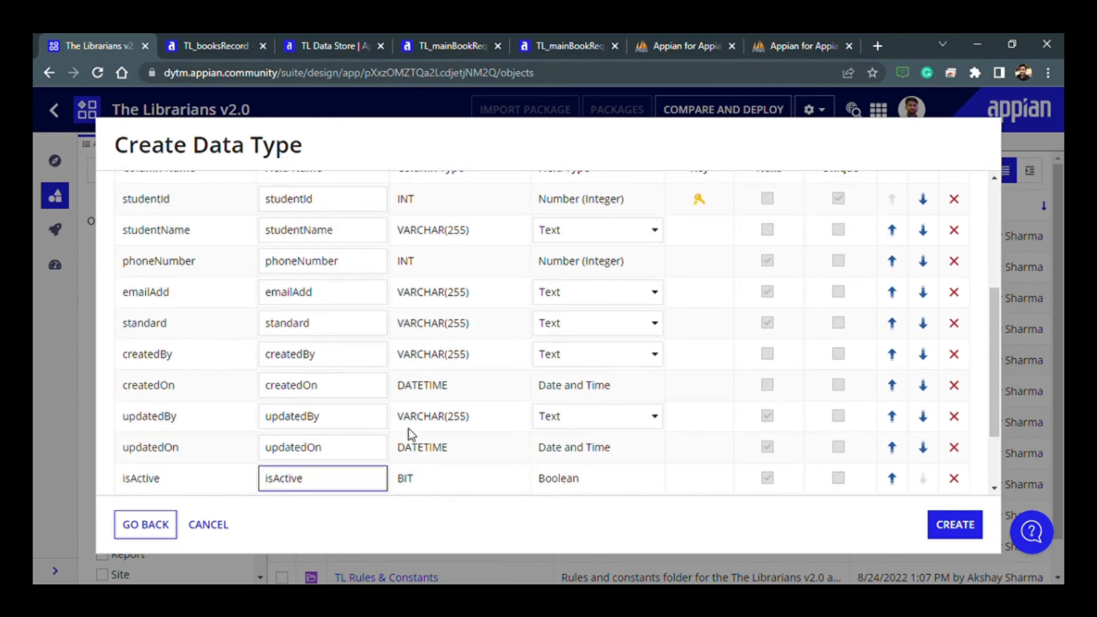
- Create the TL_studentRecord data type together with its entity in TL Data Store
{"action": "scroll", "coordinate": [410, 429], "scroll_direction": "up", "scroll_amount": 1}
{"action": "scroll", "coordinate": [409, 429], "scroll_direction": "down", "scroll_amount": 3}
{"action": "left_click", "coordinate": [964, 531]}
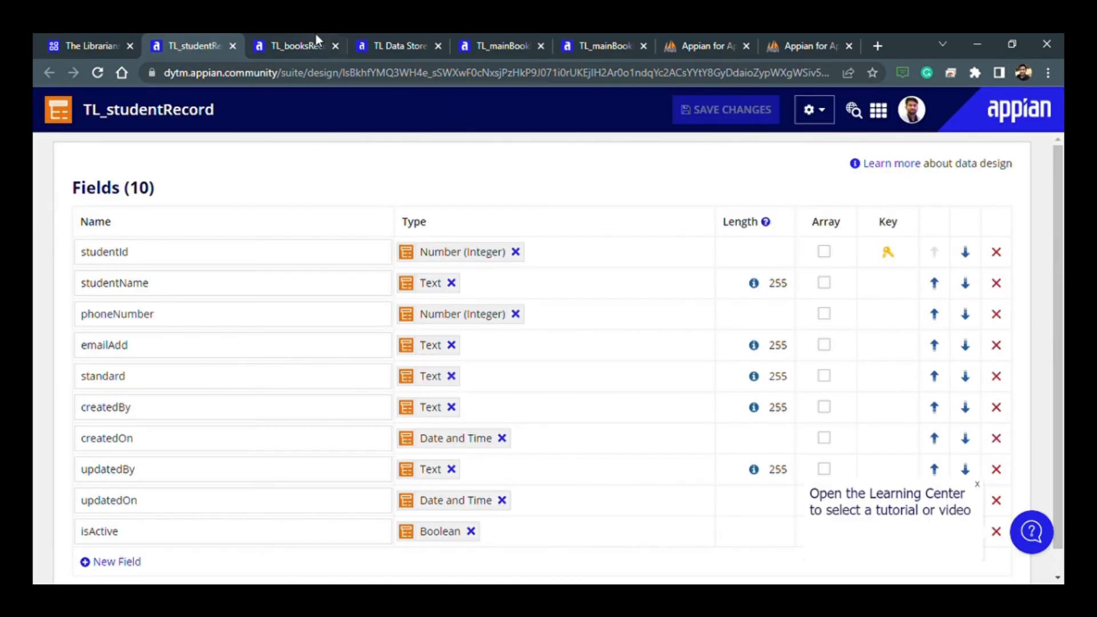
- Reload TL Data Store with the TL_studentRecord entity, verify the mappings, and save and publish the data store
{"action": "left_click", "coordinate": [294, 54]}
{"action": "left_click", "coordinate": [358, 36]}
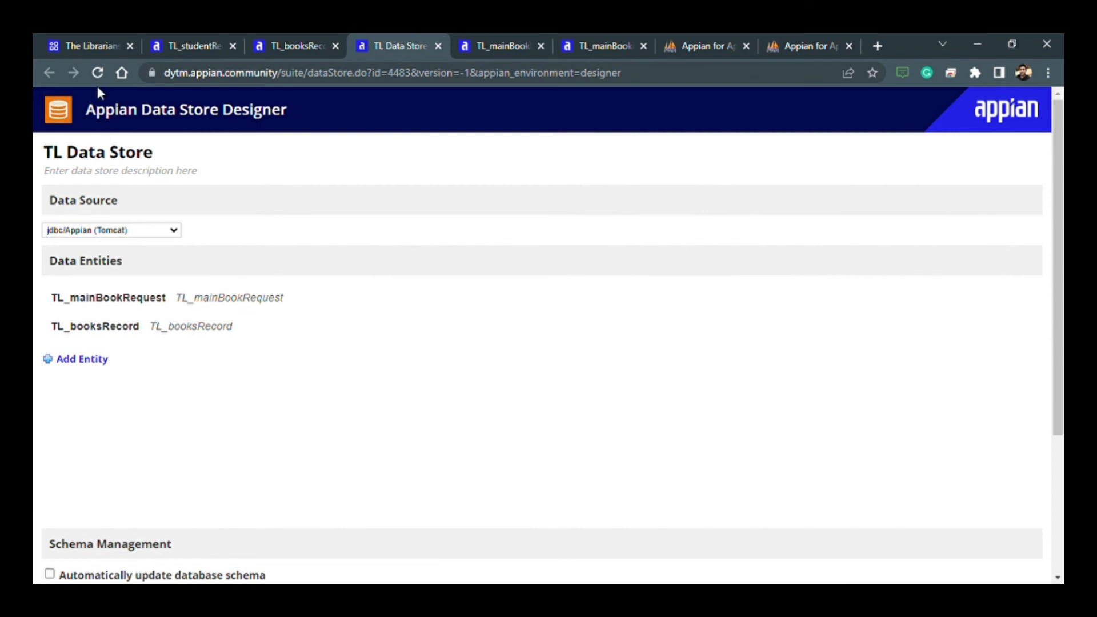
{"action": "left_click", "coordinate": [107, 70]}
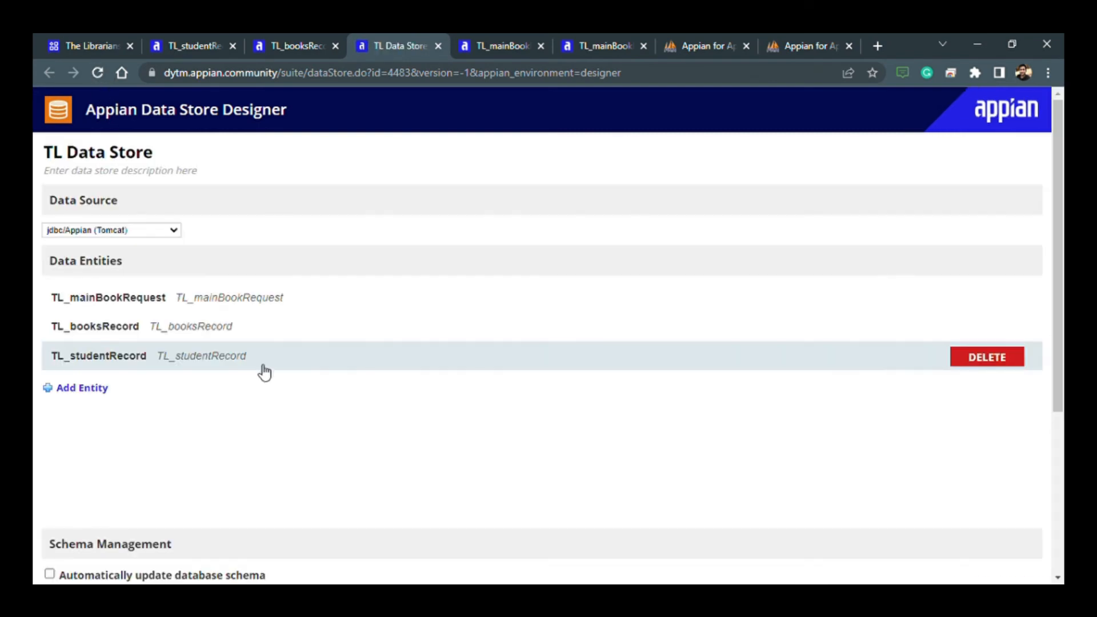
{"action": "scroll", "coordinate": [142, 396], "scroll_direction": "down", "scroll_amount": 4}
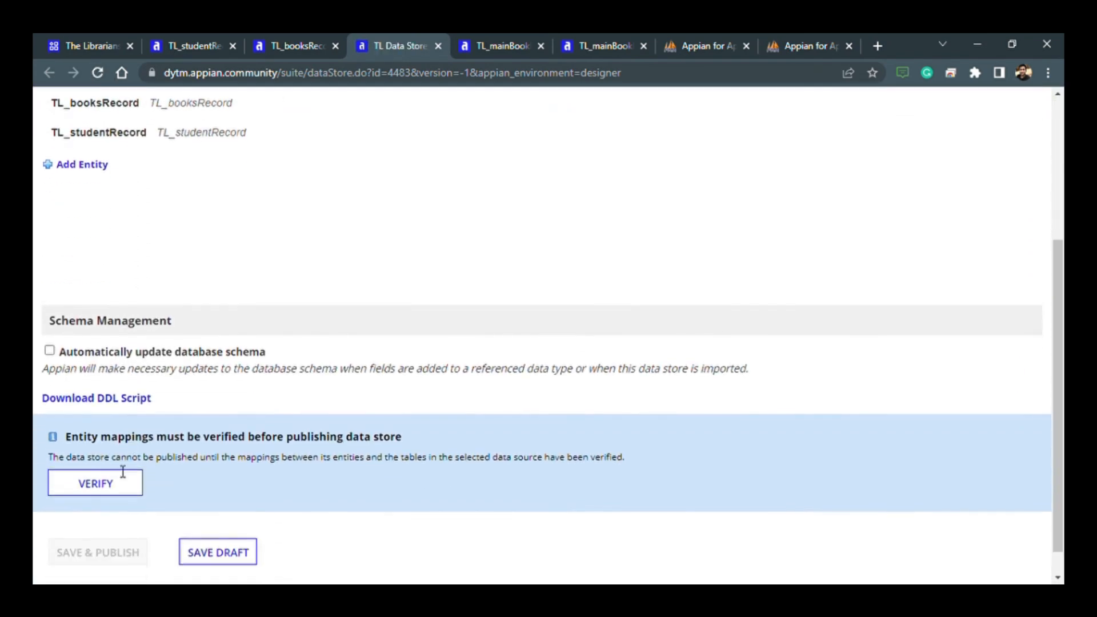
{"action": "left_click", "coordinate": [99, 483]}
{"action": "left_click", "coordinate": [101, 525]}
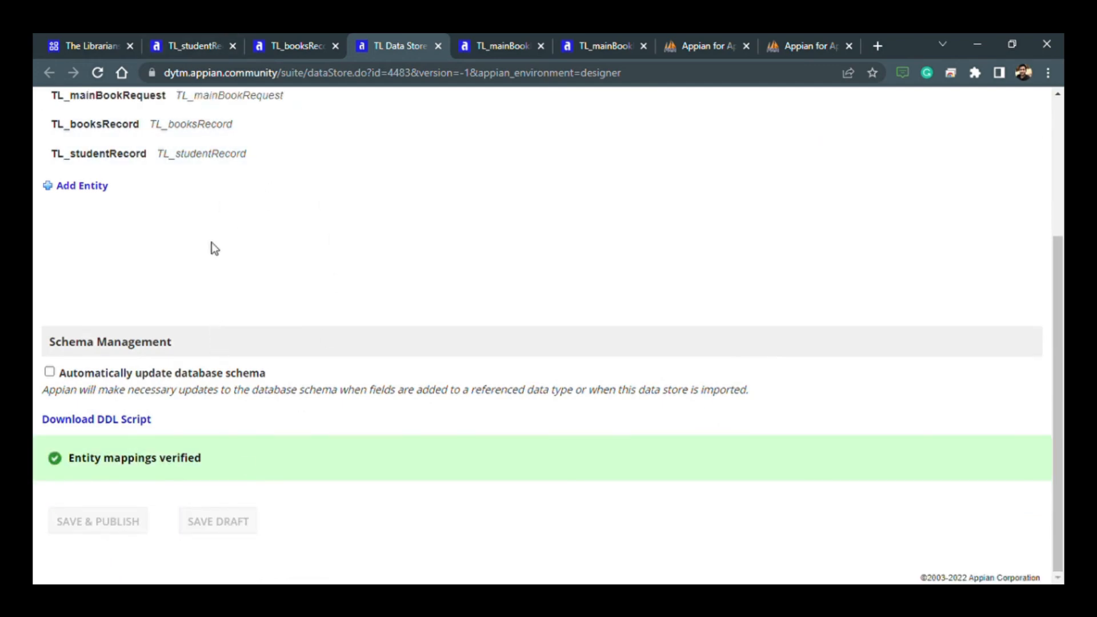
{"action": "left_click", "coordinate": [338, 38]}
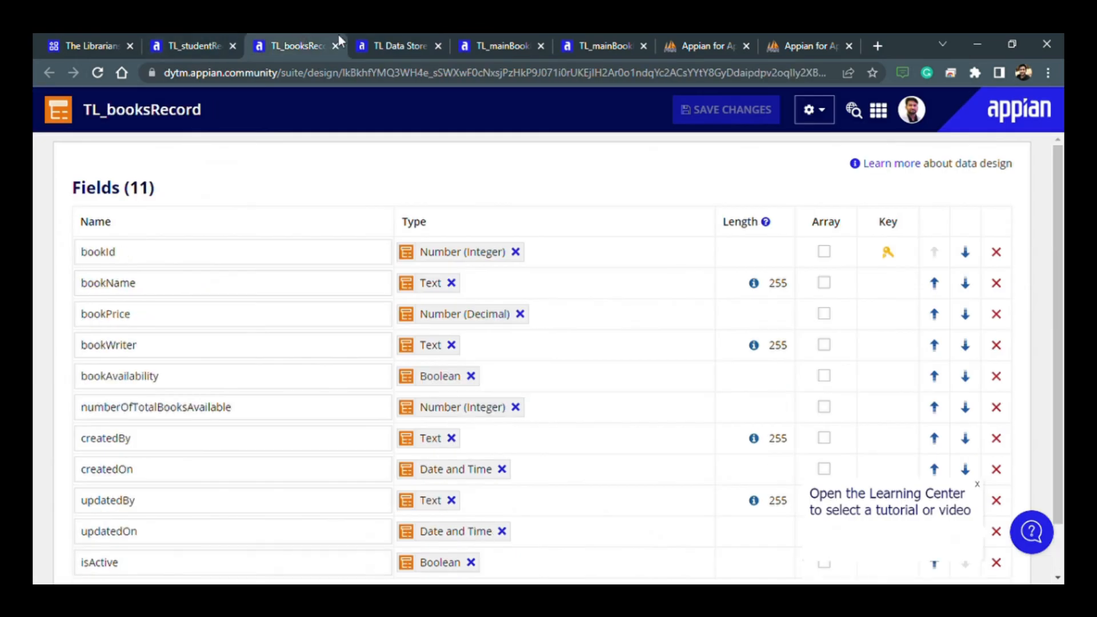
{"action": "left_click", "coordinate": [349, 38]}
{"action": "left_click", "coordinate": [226, 40]}
{"action": "left_click", "coordinate": [287, 45]}
{"action": "left_click", "coordinate": [366, 38]}
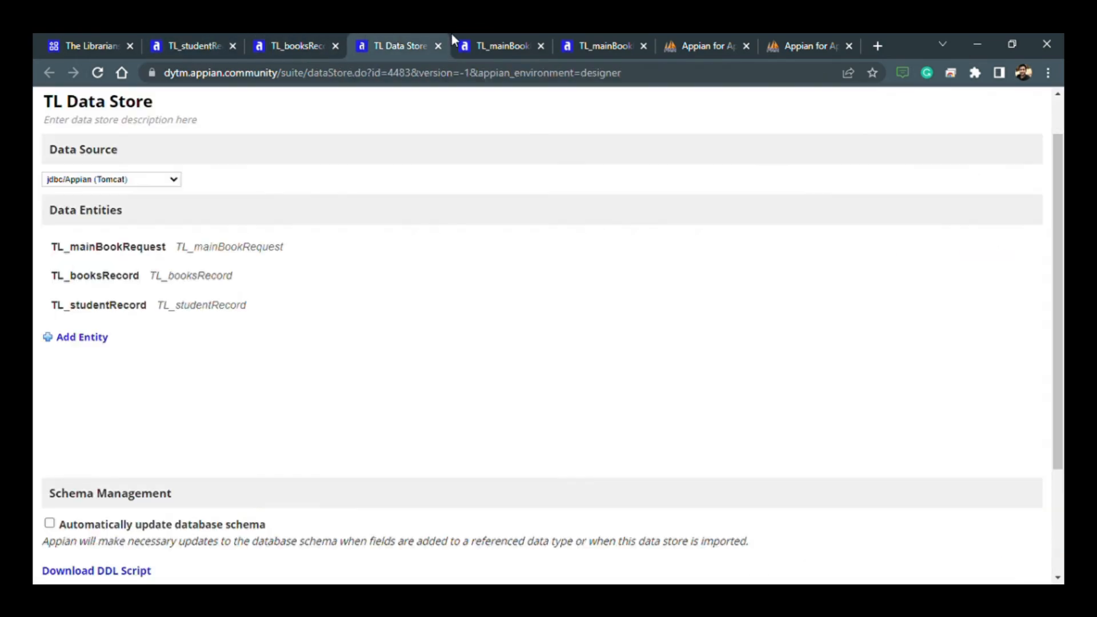
- Add a rule input named bookRequest of type TL_mainBookRequest to the TL_mainBookRequest interface
{"action": "left_click", "coordinate": [496, 45]}
{"action": "left_click", "coordinate": [571, 41]}
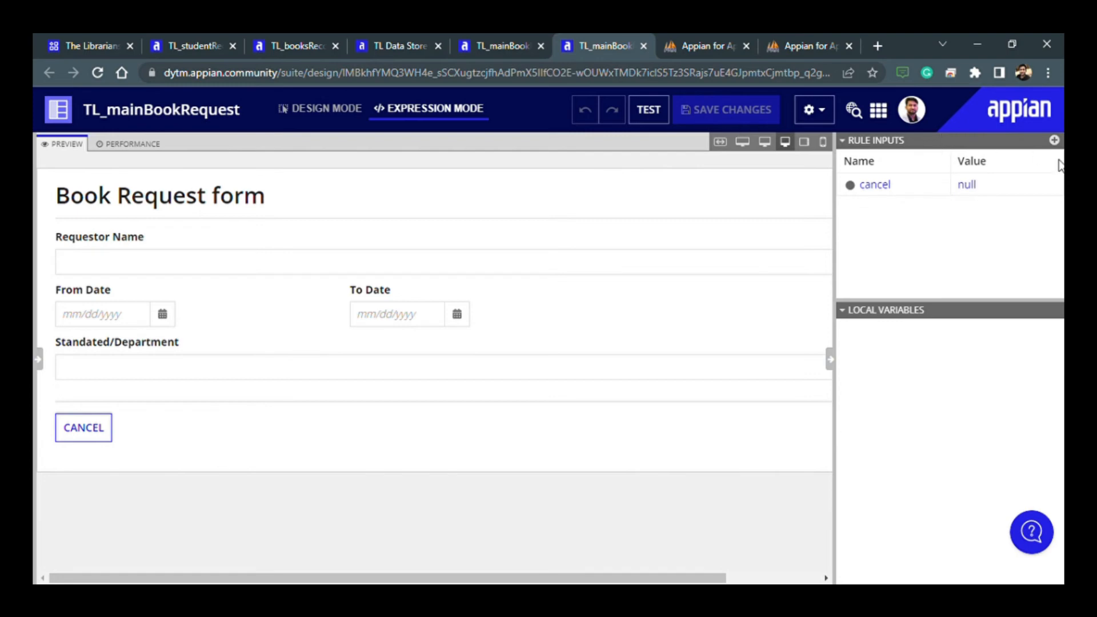
{"action": "left_click", "coordinate": [1055, 140]}
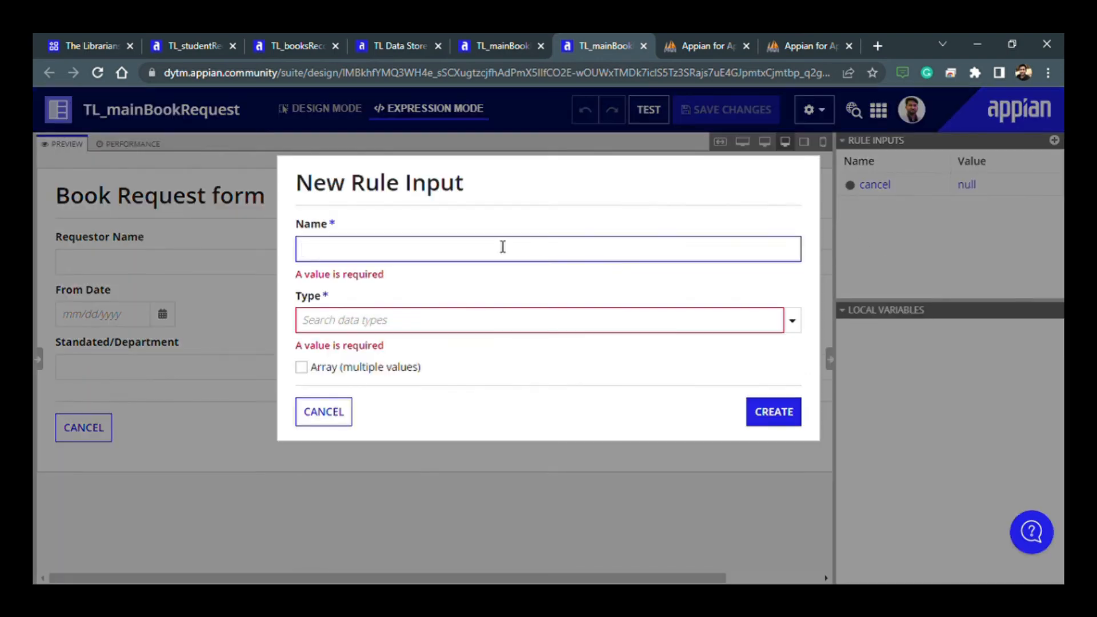
{"action": "type", "text": "bookReq"}
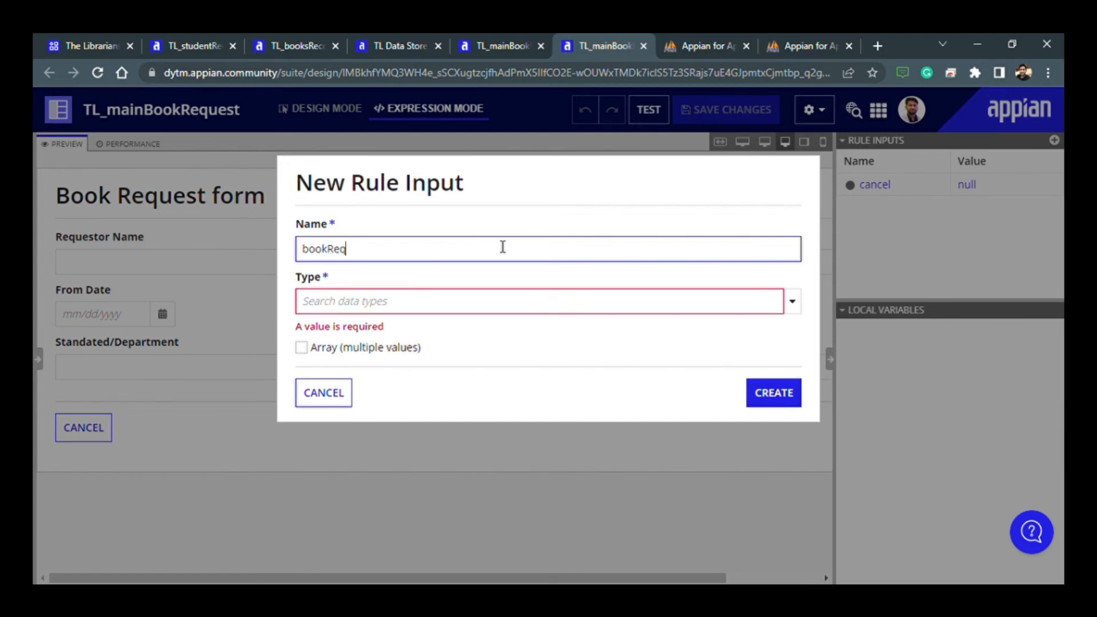
{"action": "type", "text": "uest"}
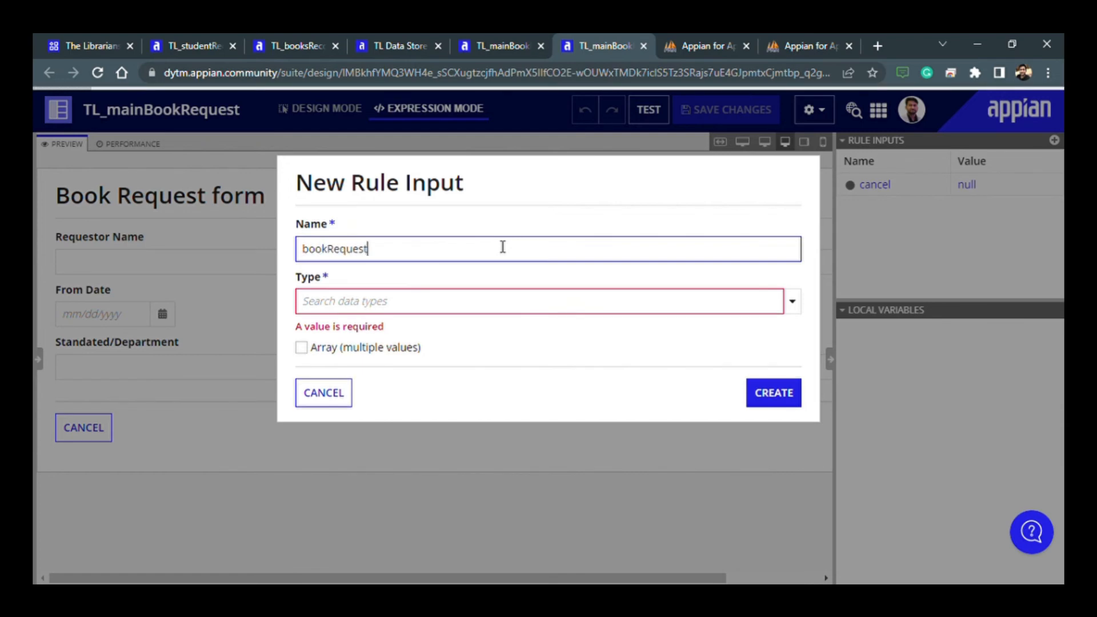
{"action": "left_click", "coordinate": [486, 313]}
{"action": "type", "text": "tl"}
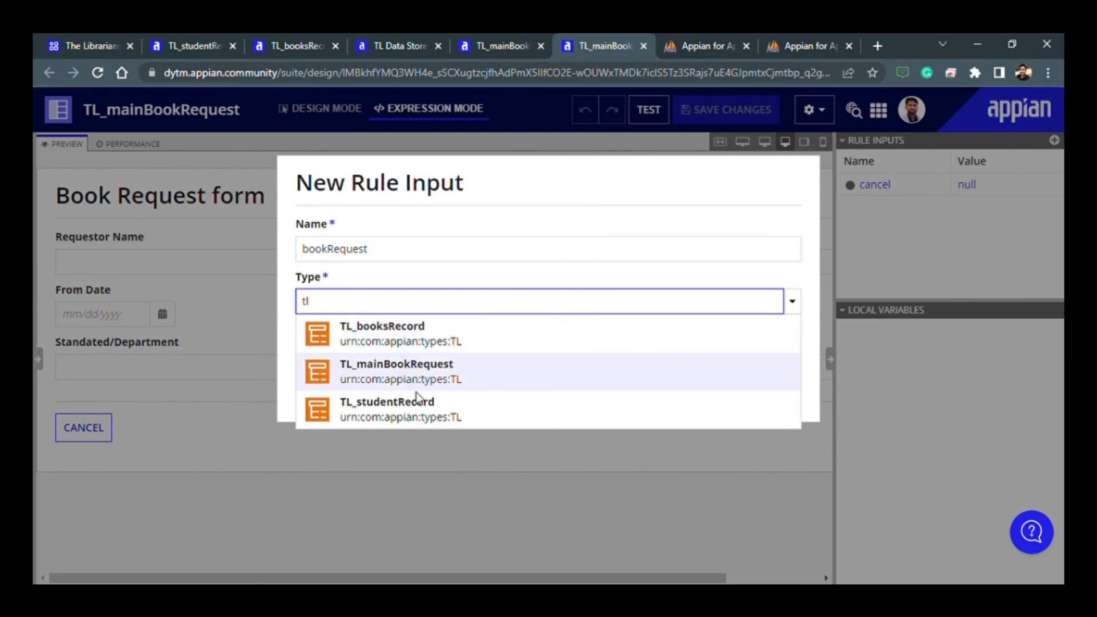
{"action": "left_click", "coordinate": [419, 378]}
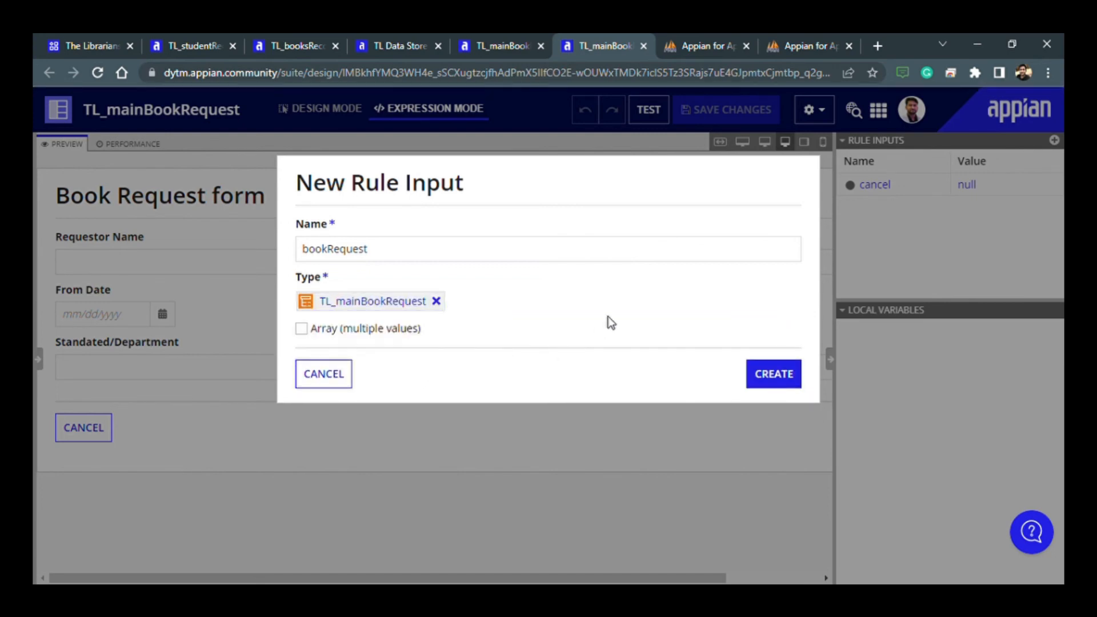
{"action": "left_click", "coordinate": [791, 376]}
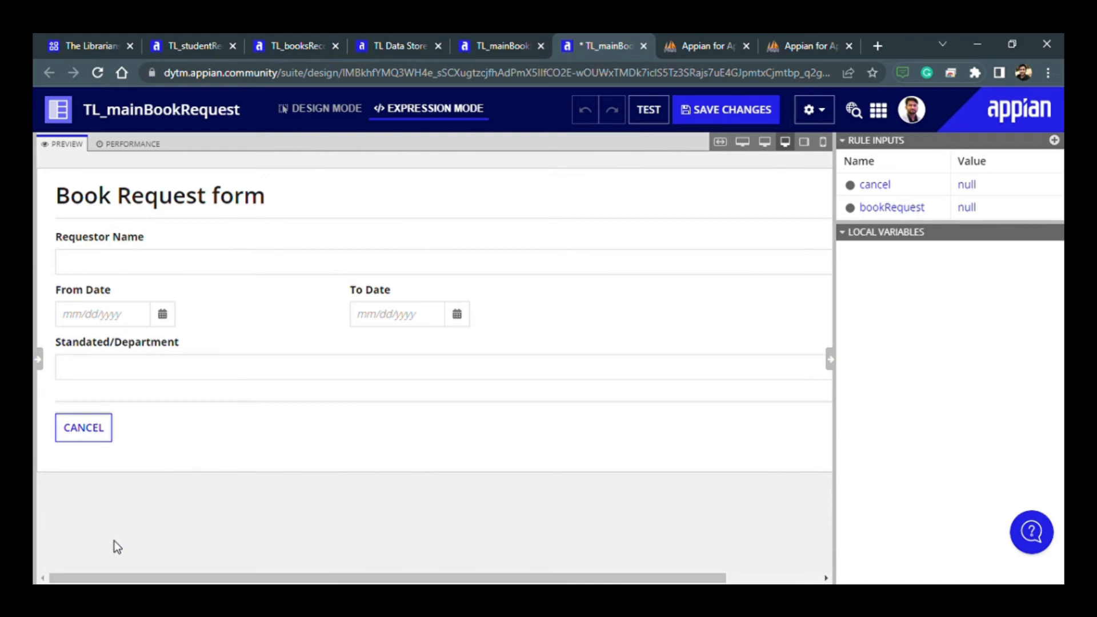
- Start a new expression rule from scratch in The Librarians v2.0 application and name it TL_fetchStudent
{"action": "left_click", "coordinate": [402, 44]}
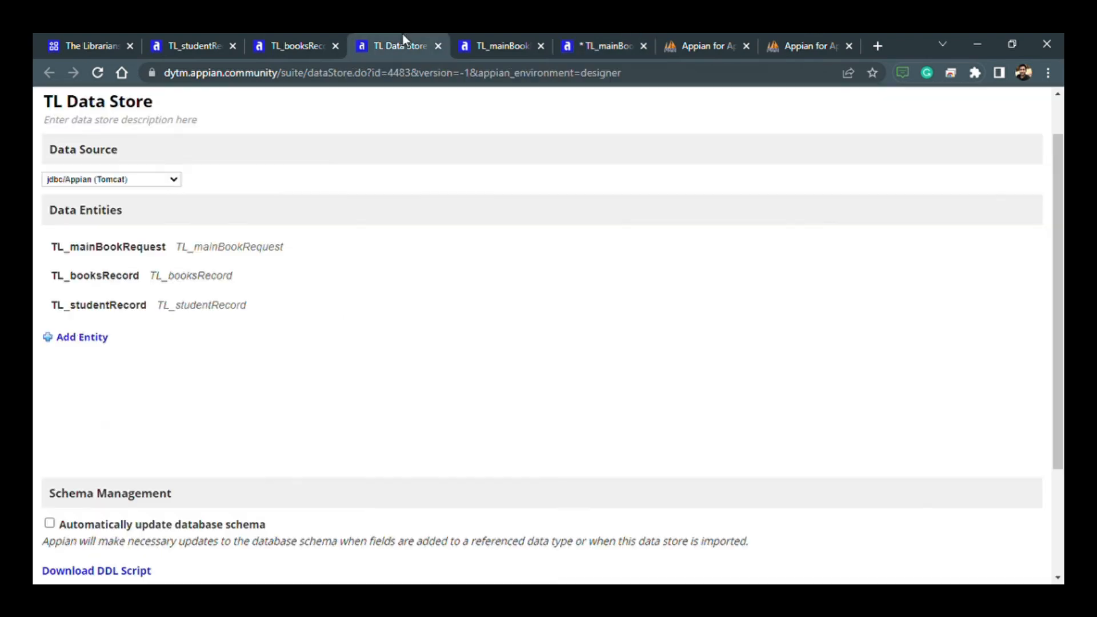
{"action": "left_click", "coordinate": [298, 44]}
{"action": "left_click", "coordinate": [188, 38]}
{"action": "left_click", "coordinate": [68, 38]}
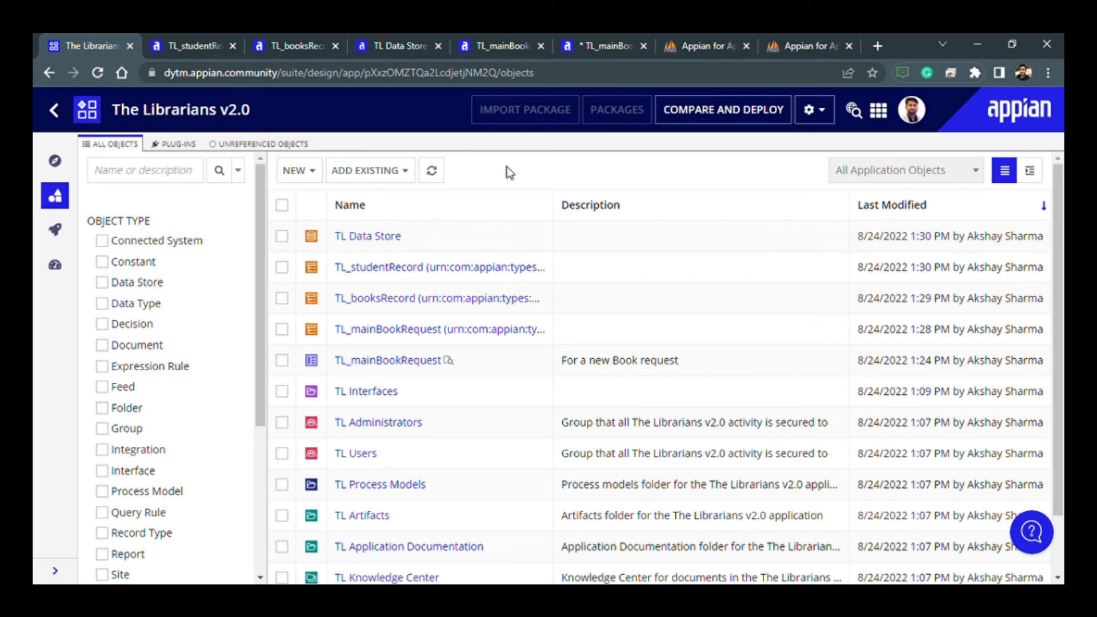
{"action": "left_click", "coordinate": [290, 171]}
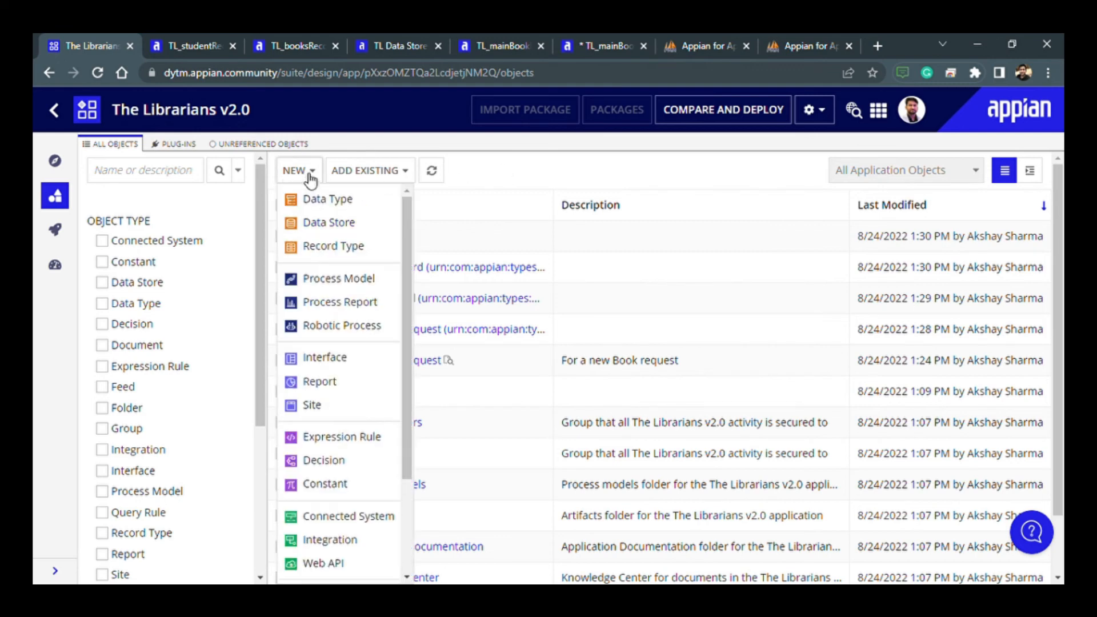
{"action": "left_click", "coordinate": [348, 438]}
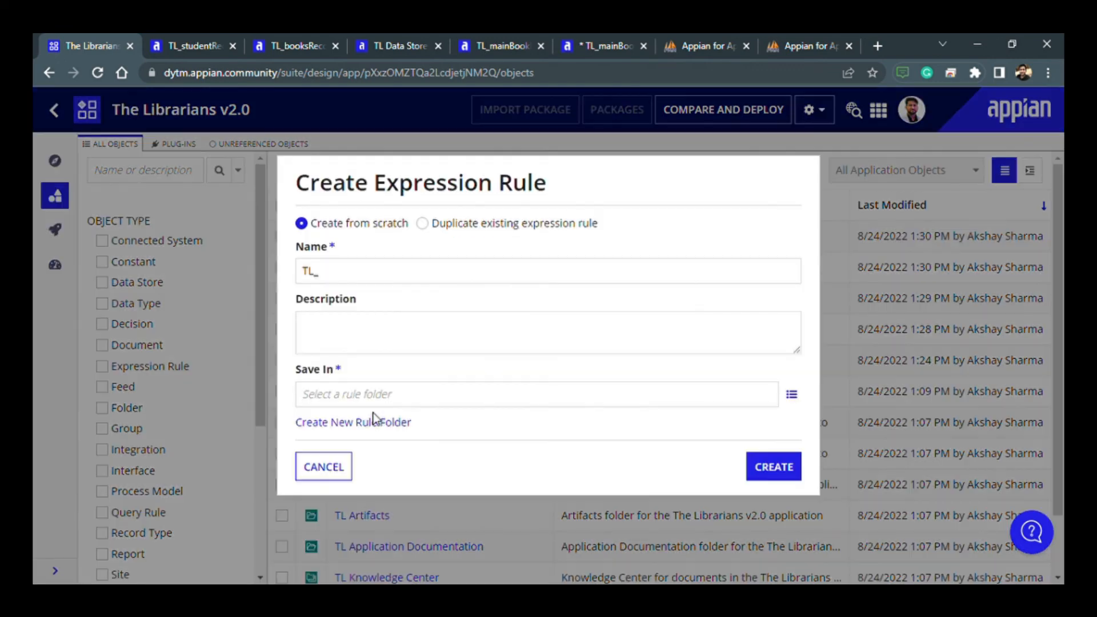
{"action": "type", "text": "f"}
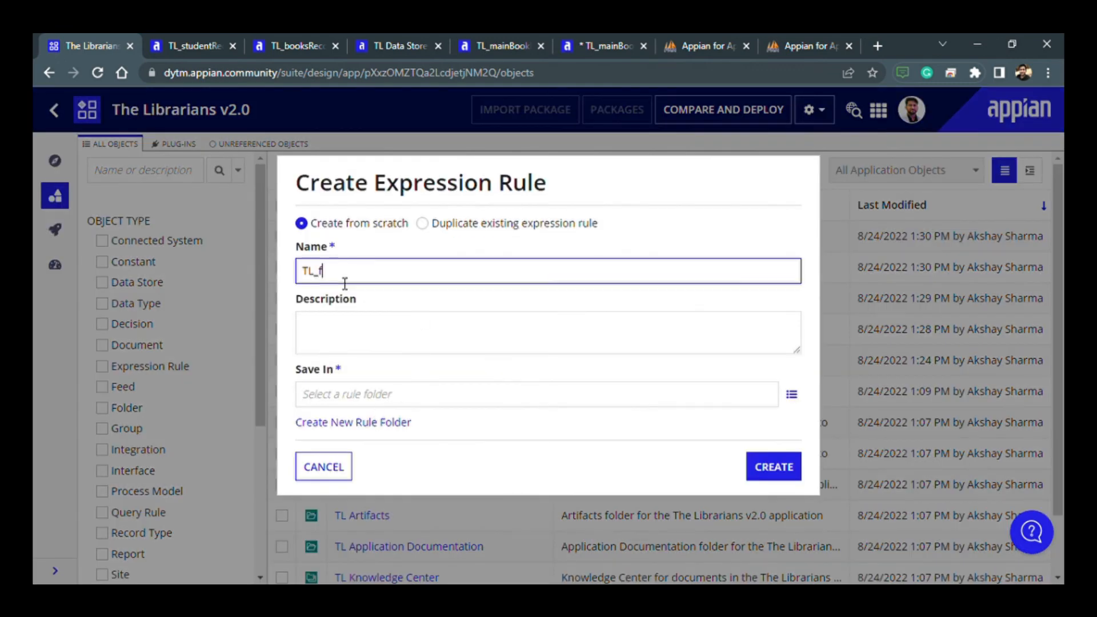
{"action": "type", "text": "etchStudent"}
- Describe the rule as "To fetch the details of student", save it in TL Rules & Constants, and create it
{"action": "left_click", "coordinate": [326, 337]}
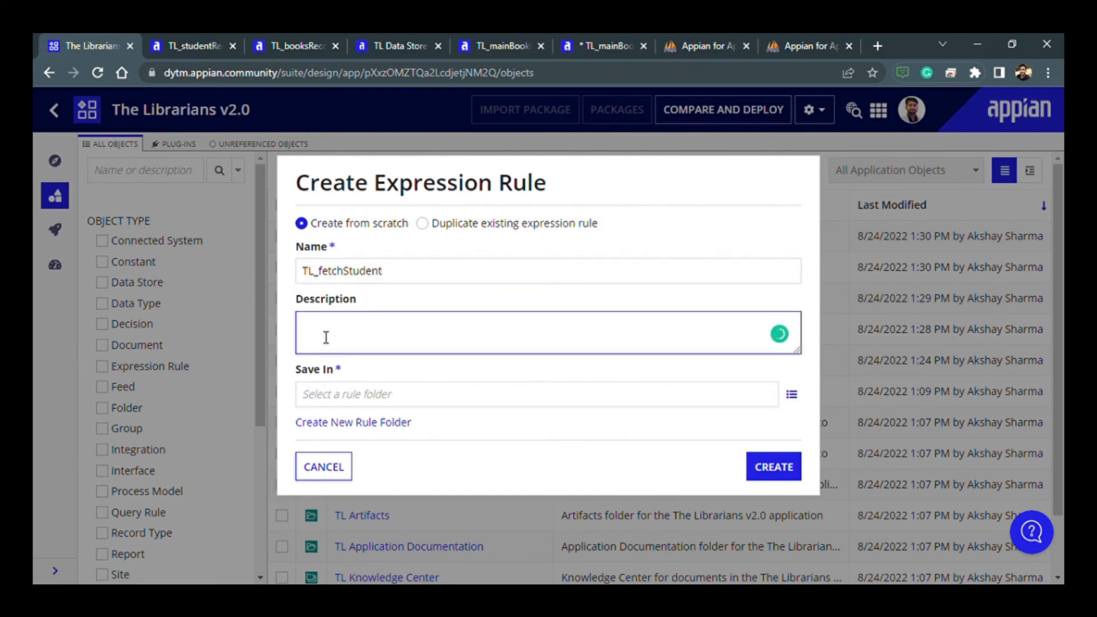
{"action": "type", "text": "To fetch the details of"}
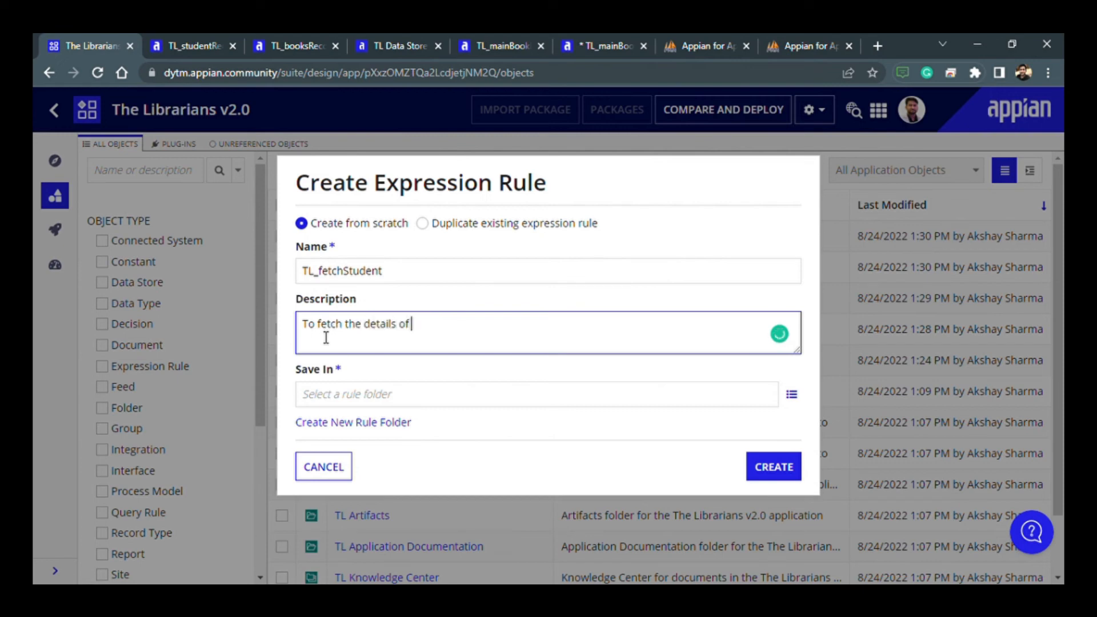
{"action": "type", "text": " student"}
{"action": "left_click", "coordinate": [395, 405]}
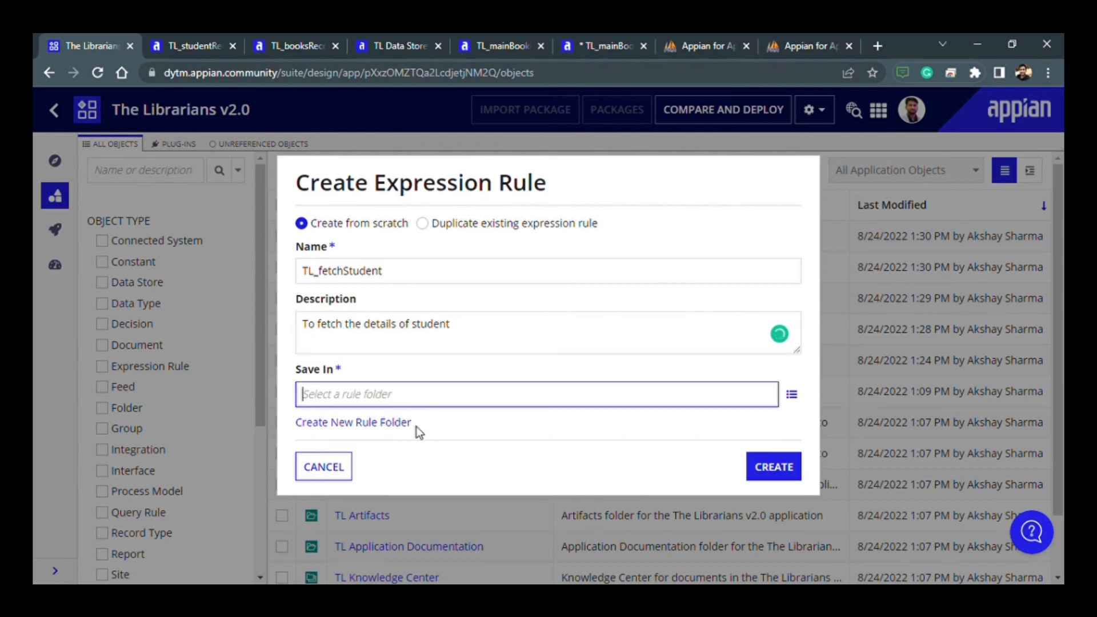
{"action": "type", "text": "t"}
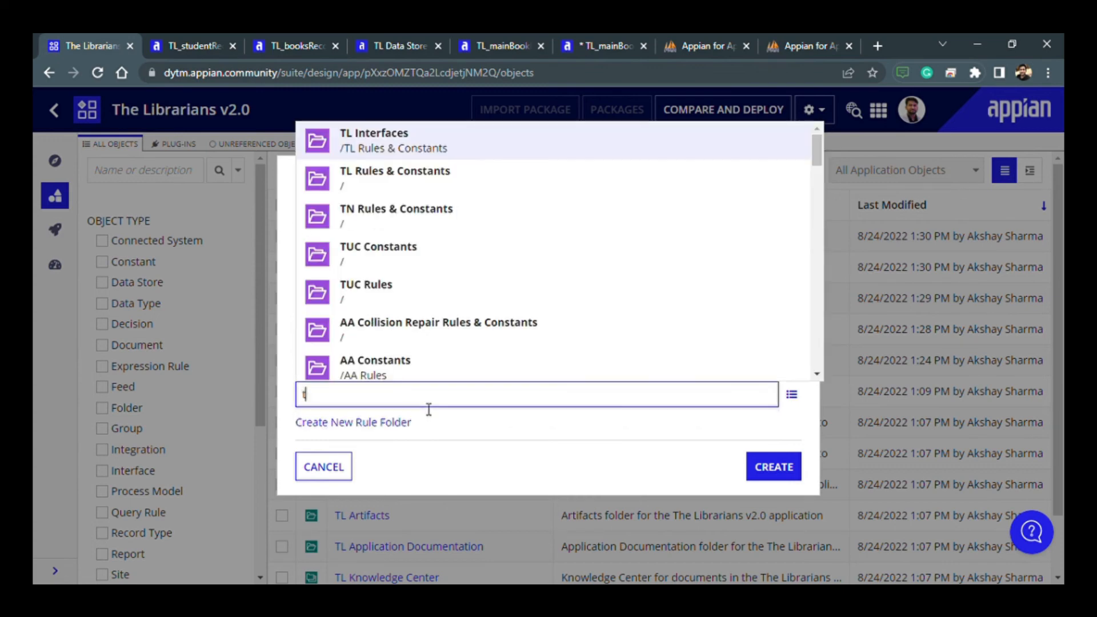
{"action": "type", "text": "l"}
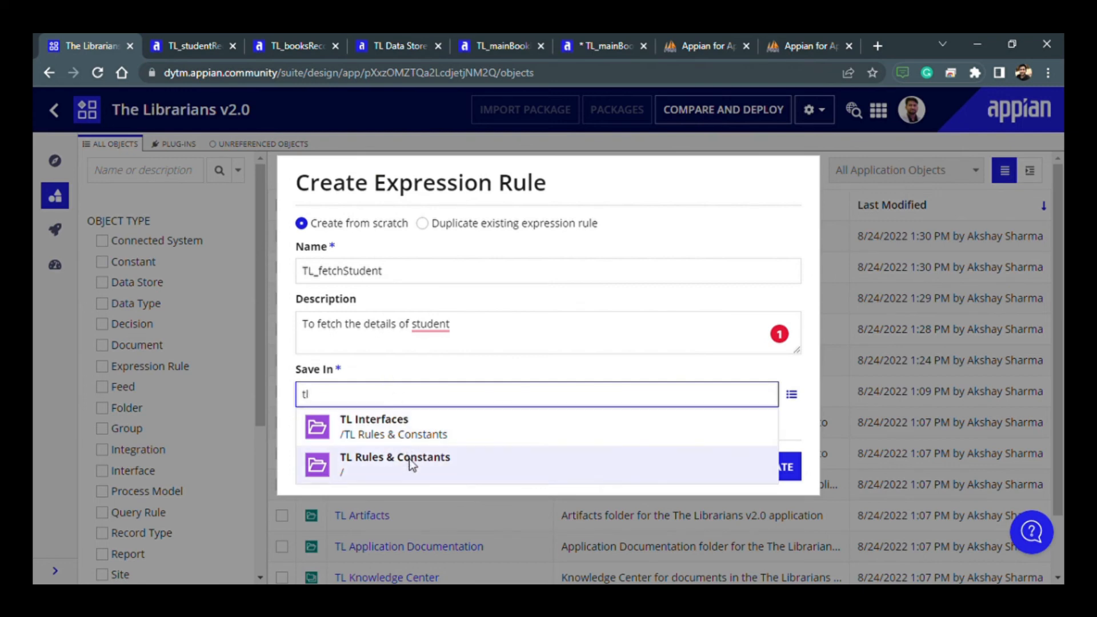
{"action": "left_click", "coordinate": [412, 465]}
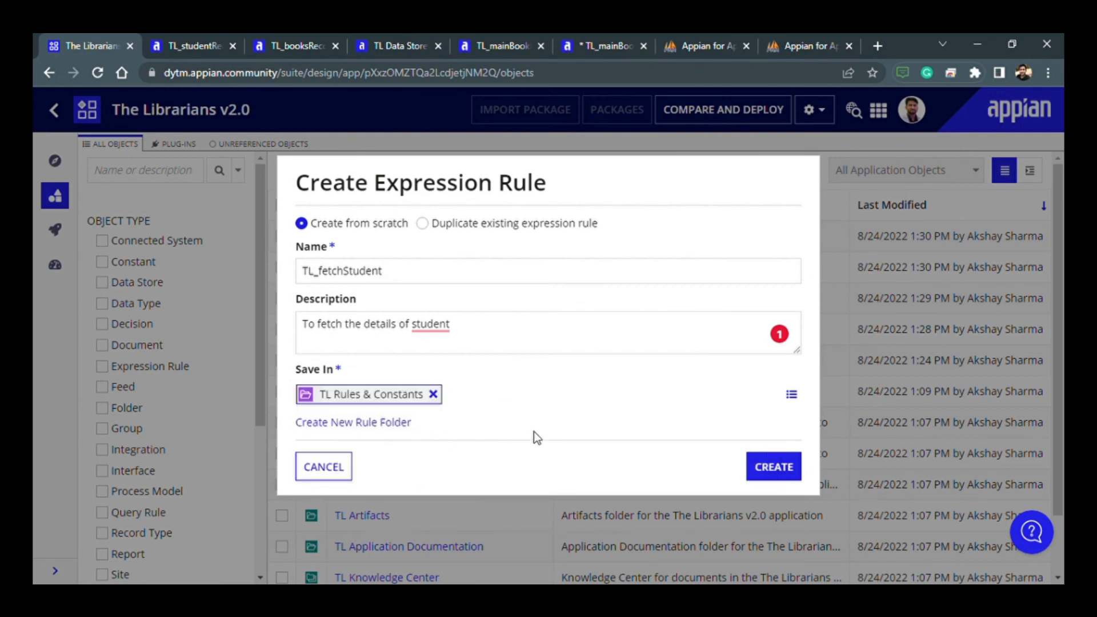
{"action": "left_click", "coordinate": [757, 473]}
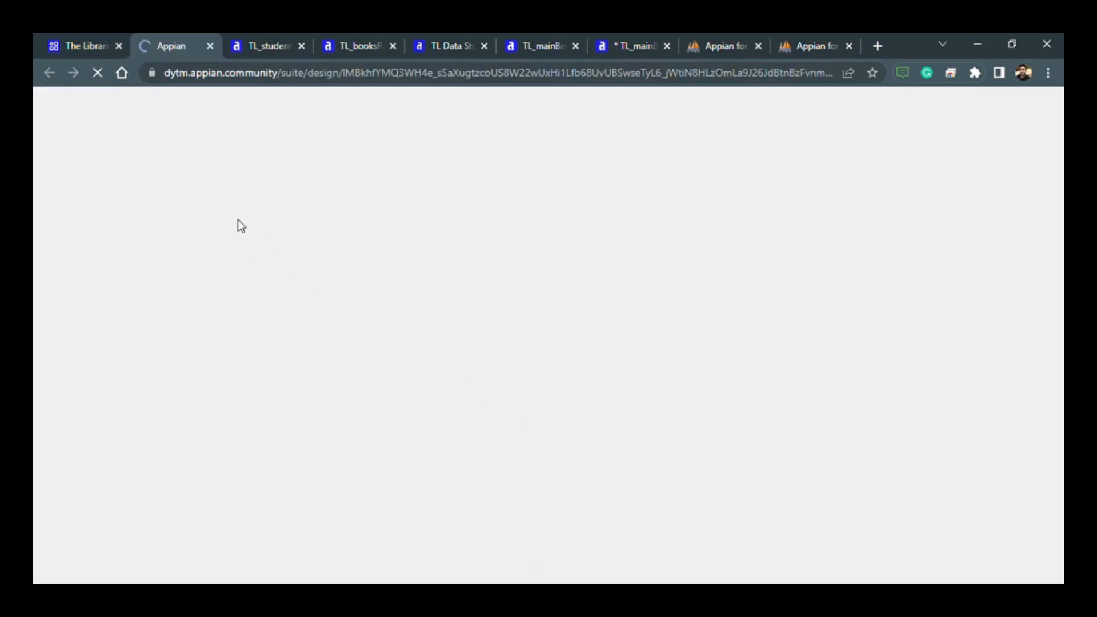
- Start a new constant in The Librarians v2.0 application and name it TL_DS_studentDetails
{"action": "left_click", "coordinate": [86, 45]}
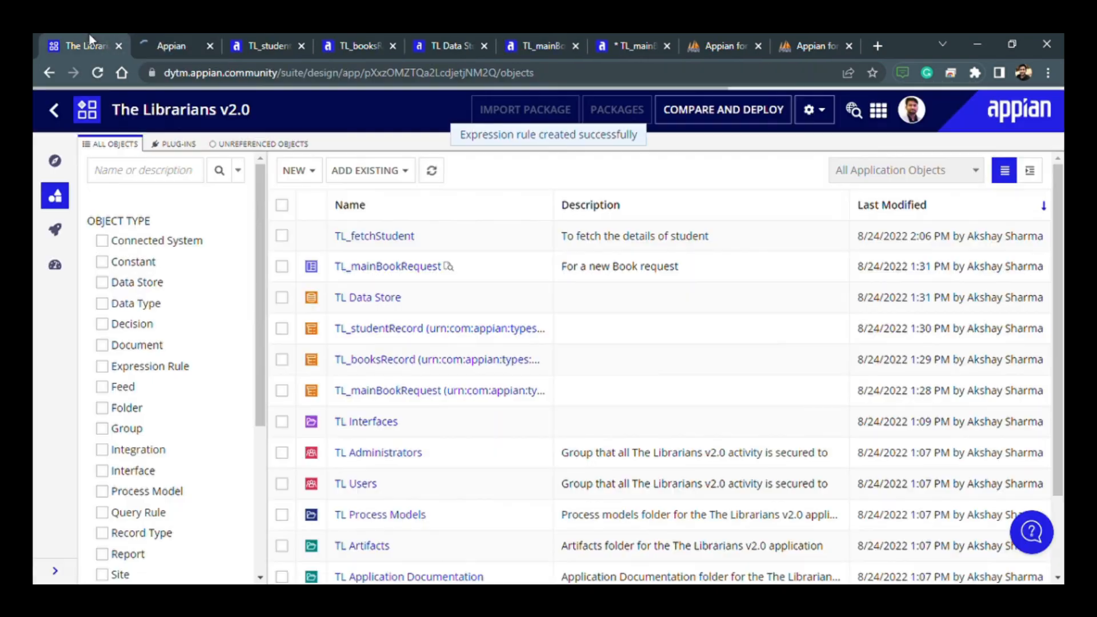
{"action": "left_click", "coordinate": [312, 175]}
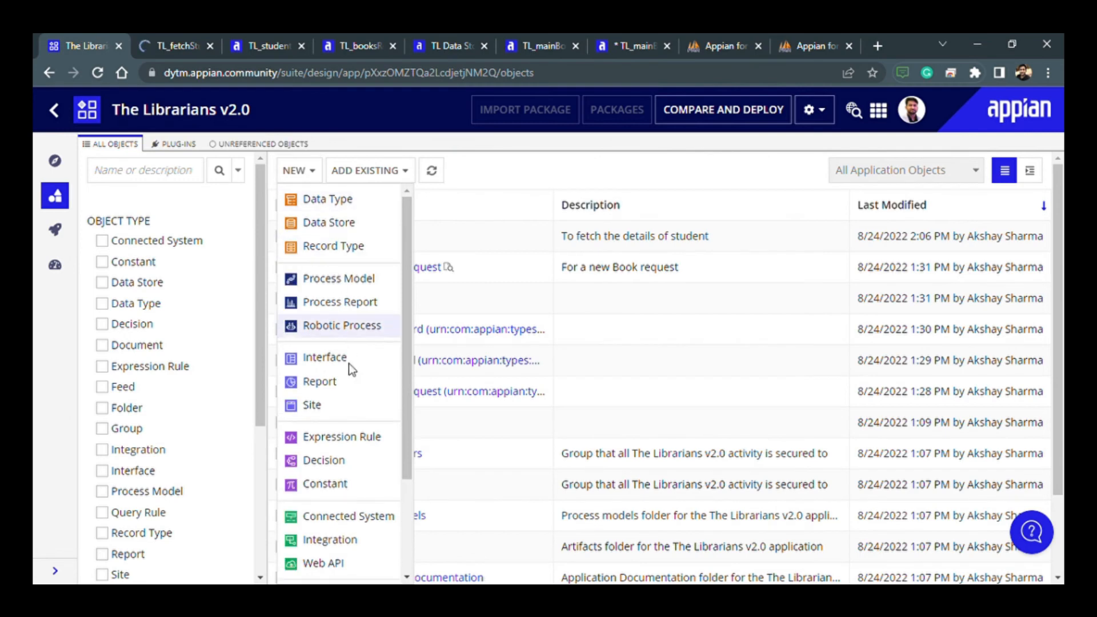
{"action": "left_click", "coordinate": [341, 481]}
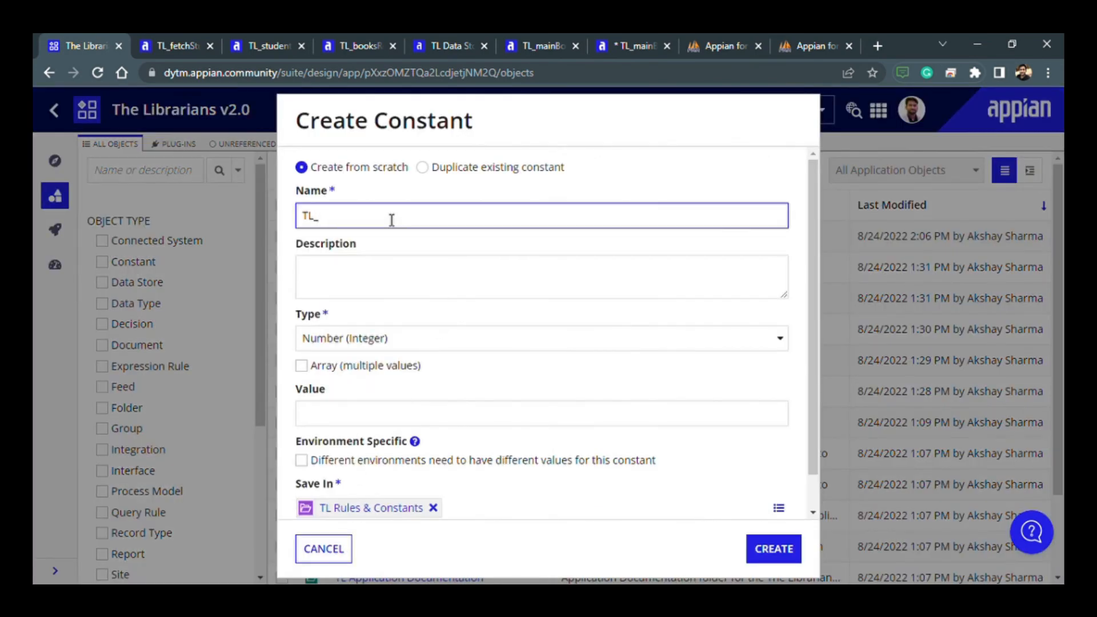
{"action": "type", "text": "DS_studentDetails"}
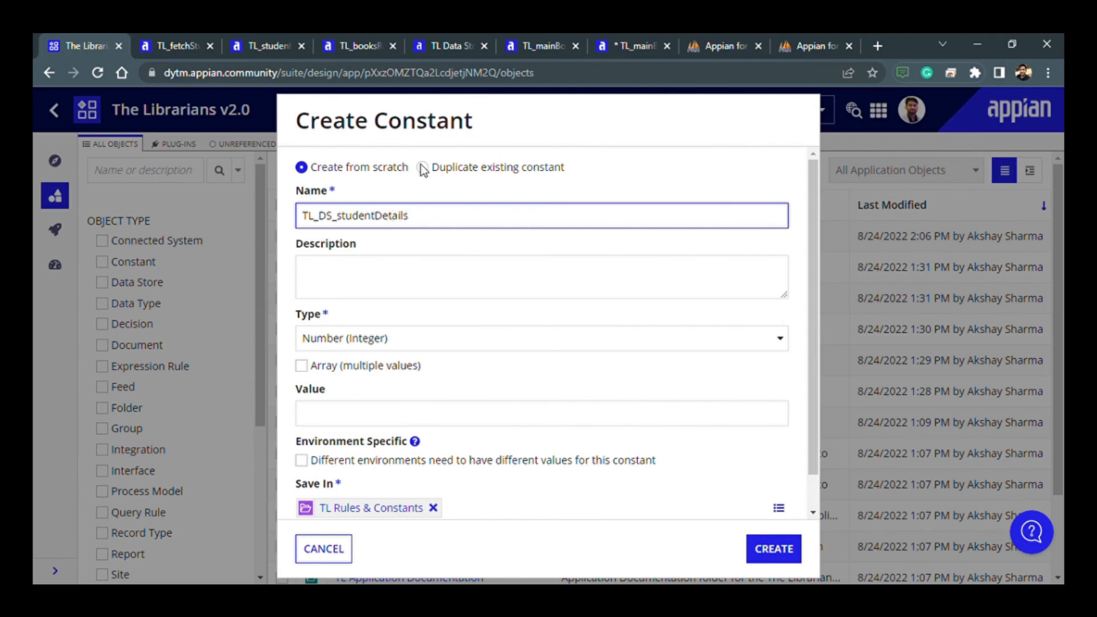
- Check the student table's name in the database and rename the new constant TL_DS_STUDENT_RECORD
{"action": "left_click", "coordinate": [721, 45]}
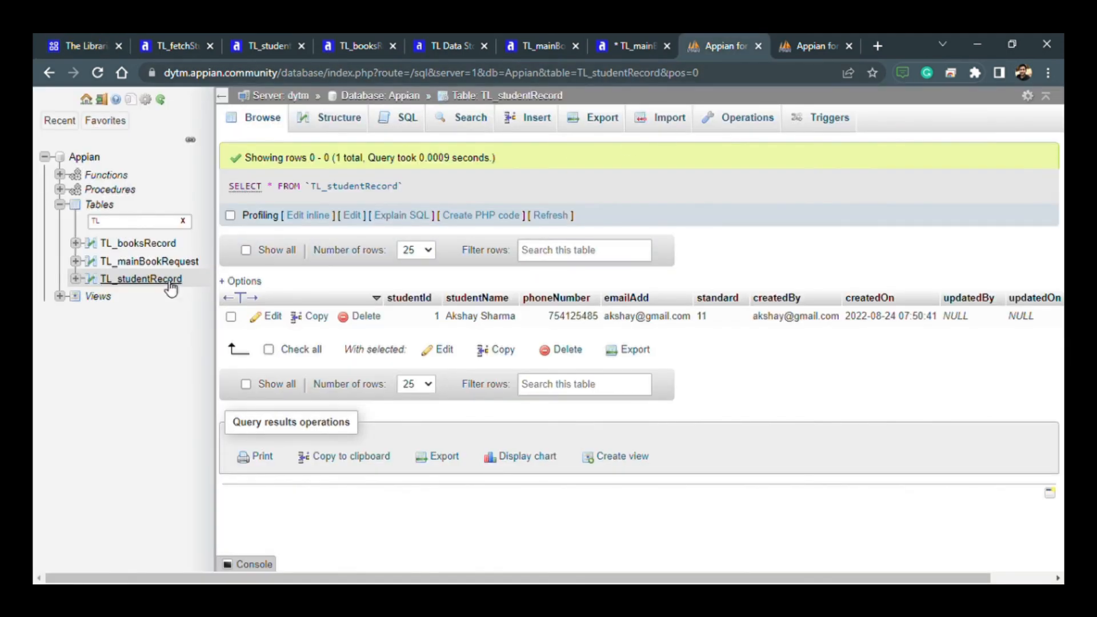
{"action": "left_click", "coordinate": [160, 43]}
{"action": "key", "text": "ctrl+1"}
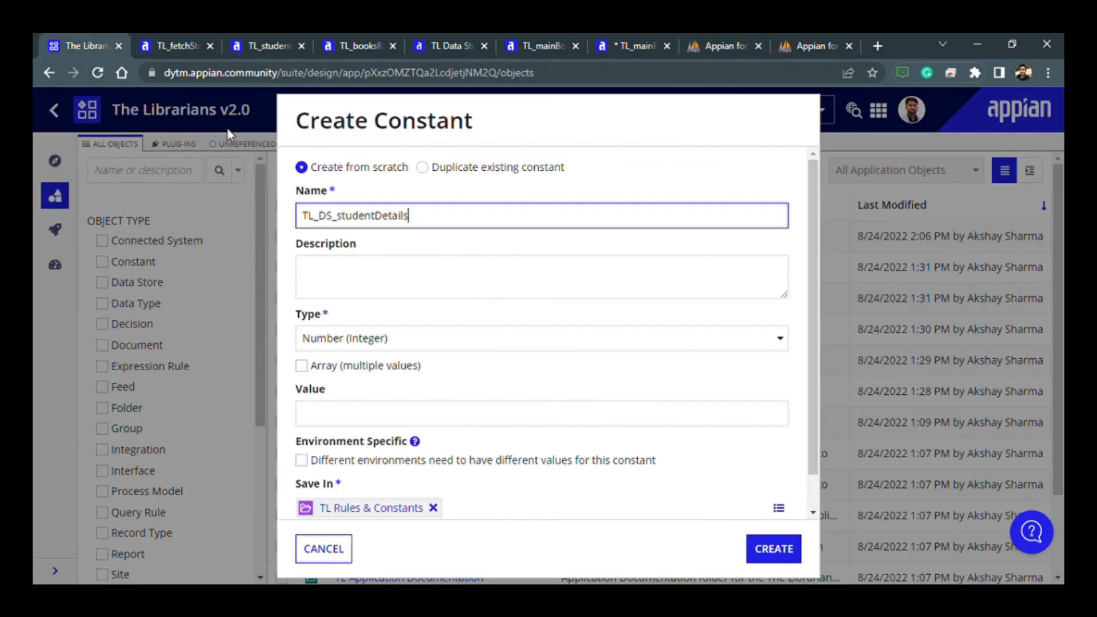
{"action": "key", "text": "BackSpace"}
{"action": "key", "text": "BackSpace"}
{"action": "key", "text": "BackSpace"}
{"action": "key", "text": "BackSpace"}
{"action": "type", "text": "Reco"}
{"action": "key", "text": "BackSpace"}
{"action": "key", "text": "BackSpace"}
{"action": "key", "text": "BackSpace"}
{"action": "key", "text": "BackSpace"}
{"action": "key", "text": "BackSpace"}
{"action": "key", "text": "BackSpace"}
{"action": "key", "text": "BackSpace"}
{"action": "key", "text": "BackSpace"}
{"action": "type", "text": "ST"}
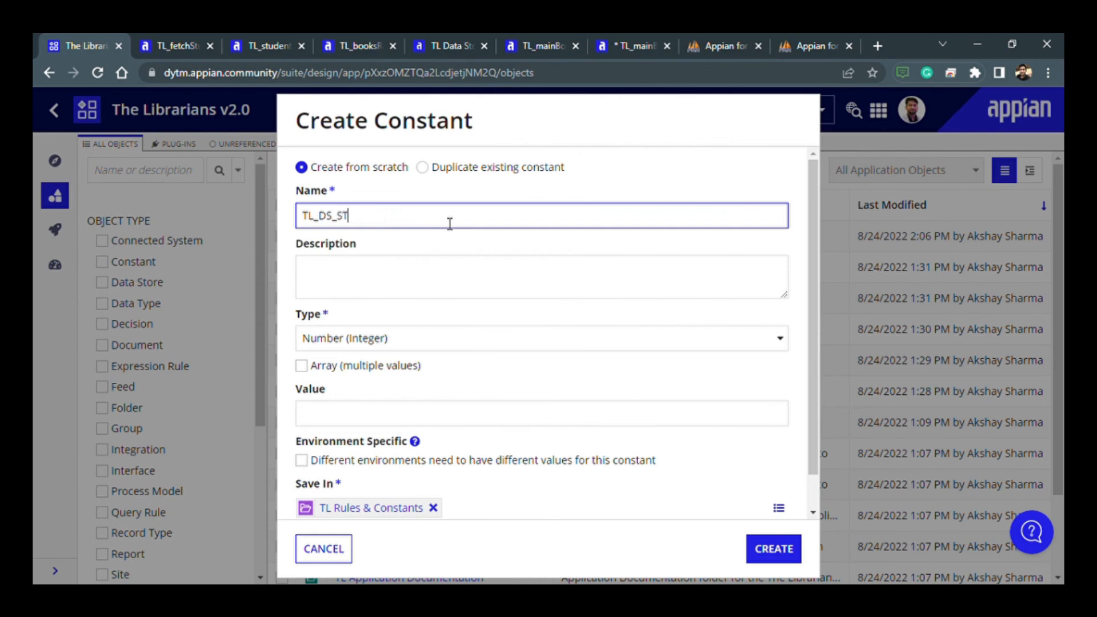
{"action": "type", "text": "UDENTRECORD"}
{"action": "key", "text": "Left"}
{"action": "key", "text": "Left"}
{"action": "key", "text": "Left"}
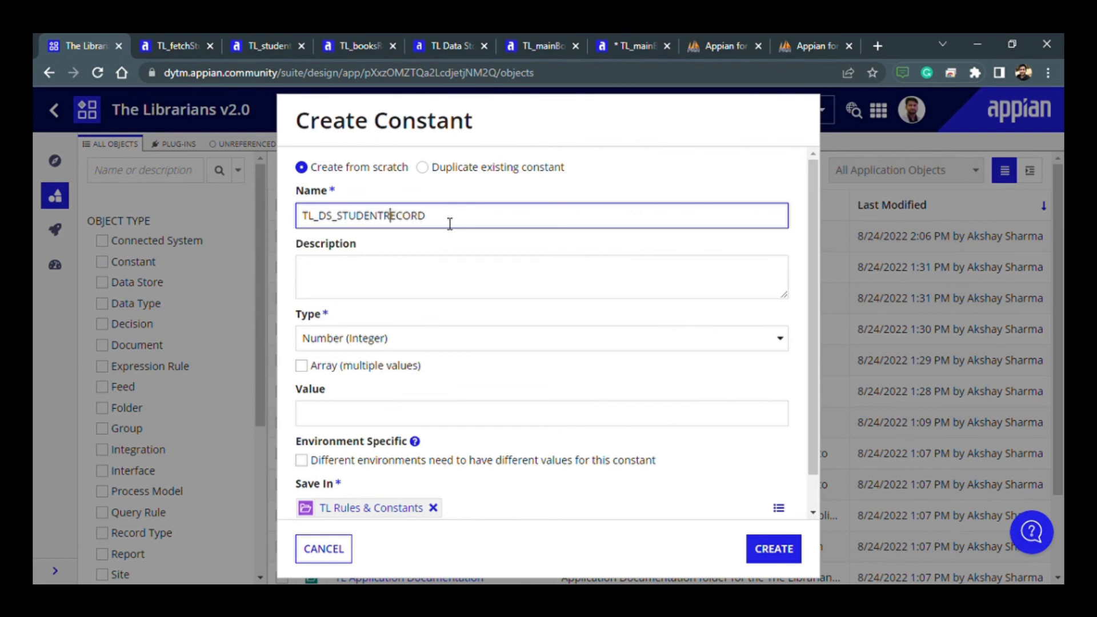
{"action": "type", "text": "_"}
- Set the constant's type to Data Store Entity
{"action": "left_click", "coordinate": [389, 338]}
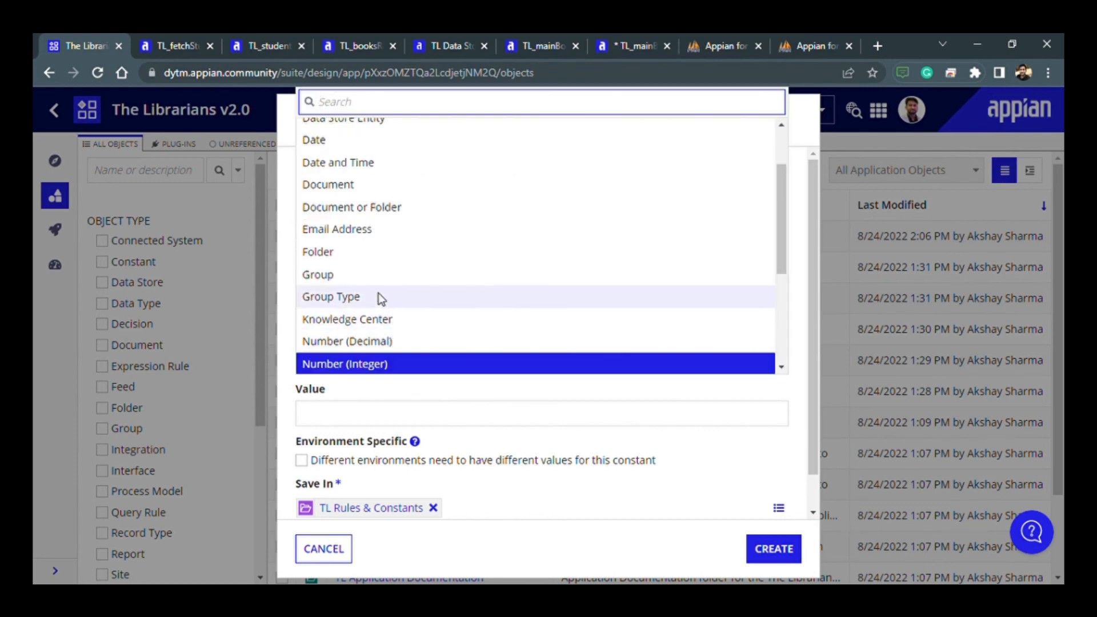
{"action": "scroll", "coordinate": [369, 283], "scroll_direction": "down", "scroll_amount": 3}
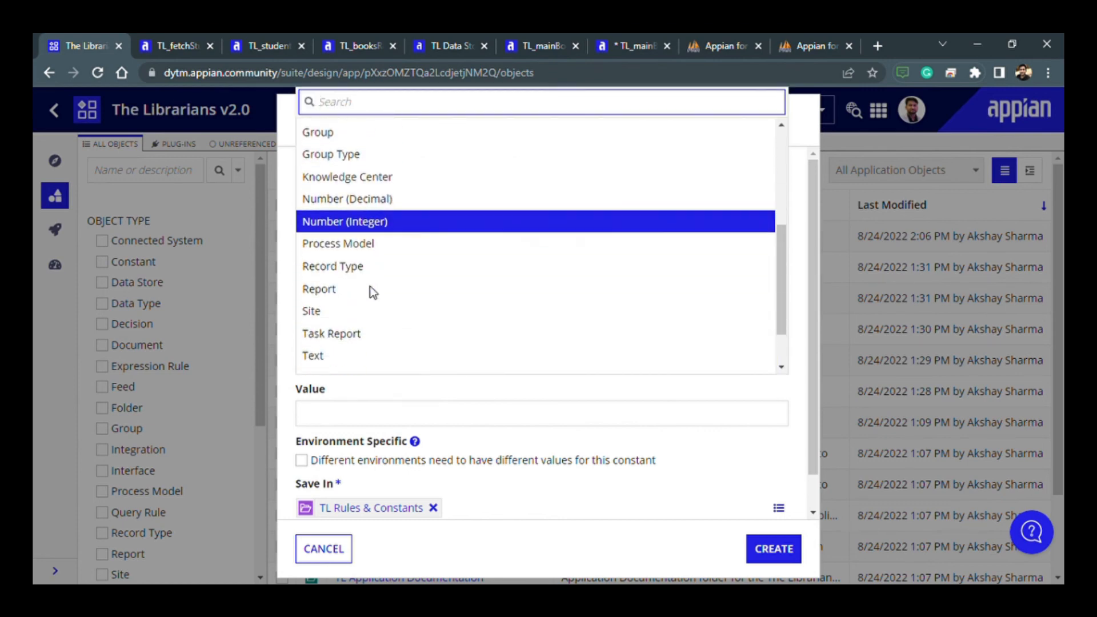
{"action": "scroll", "coordinate": [370, 286], "scroll_direction": "down", "scroll_amount": 1}
{"action": "scroll", "coordinate": [370, 286], "scroll_direction": "up", "scroll_amount": 3}
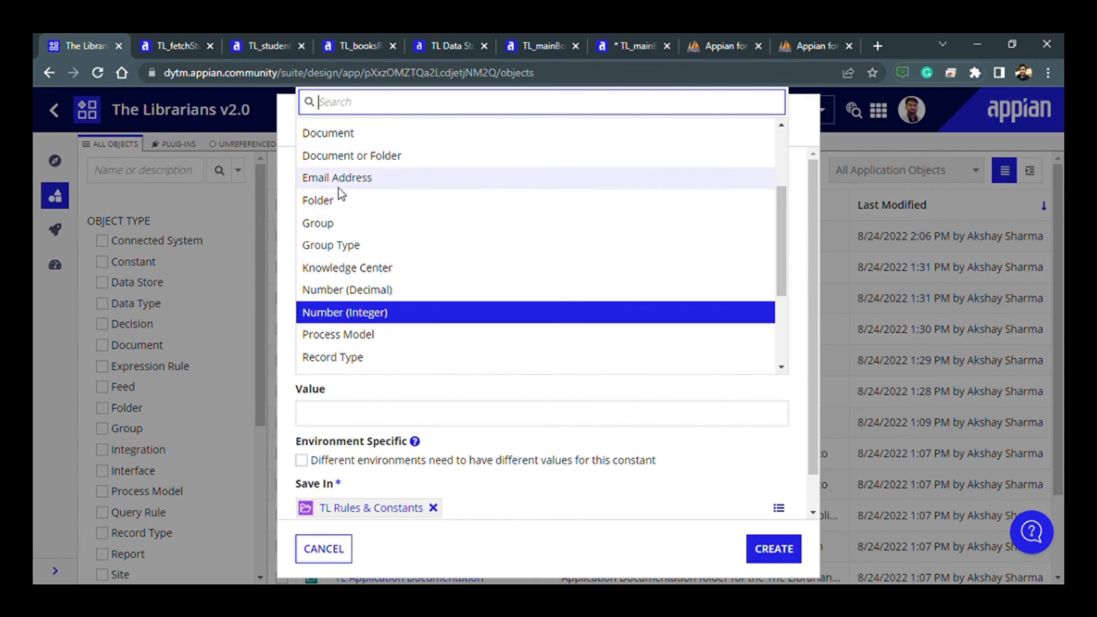
{"action": "scroll", "coordinate": [348, 269], "scroll_direction": "up", "scroll_amount": 2}
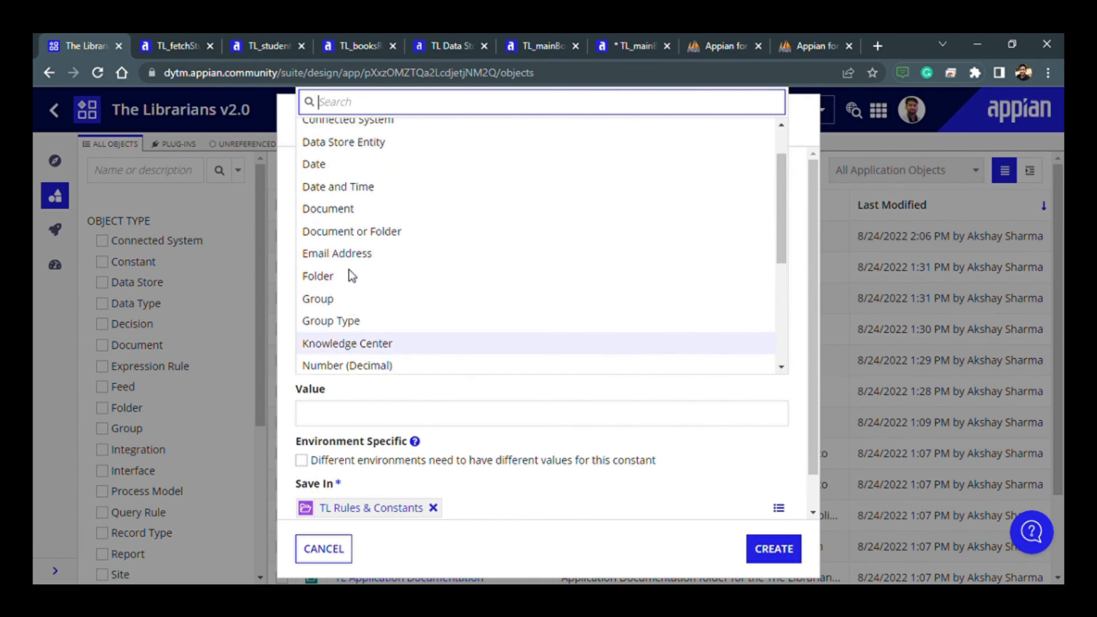
{"action": "left_click", "coordinate": [351, 146]}
- Point the constant to the TL_studentRecord entity of TL Data Store and create it in TL Rules & Constants
{"action": "left_click", "coordinate": [392, 415]}
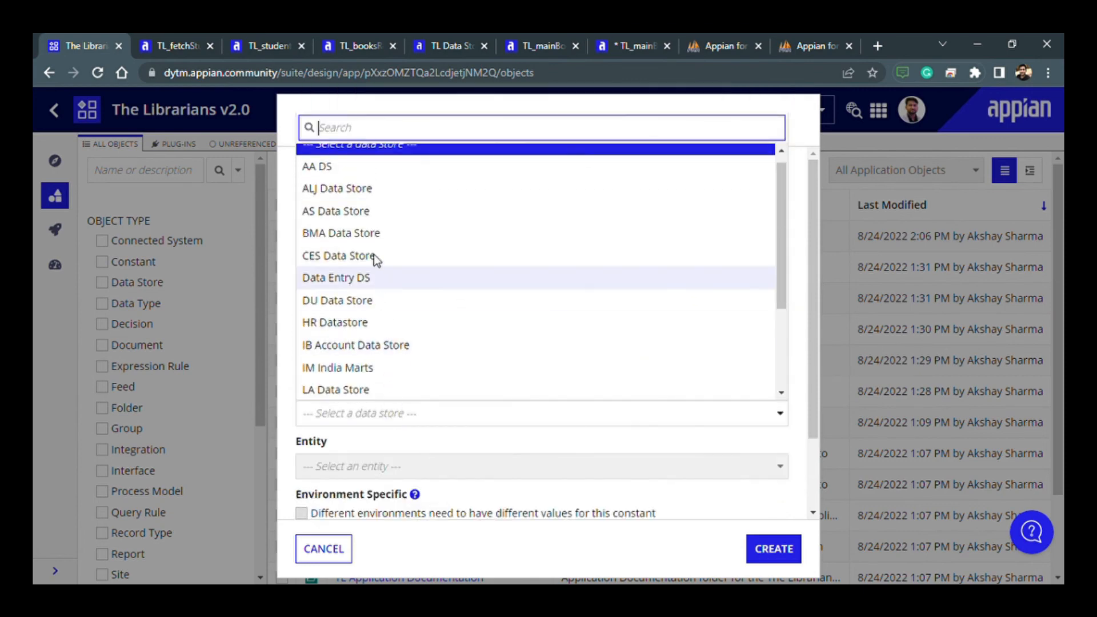
{"action": "scroll", "coordinate": [366, 311], "scroll_direction": "down", "scroll_amount": 2}
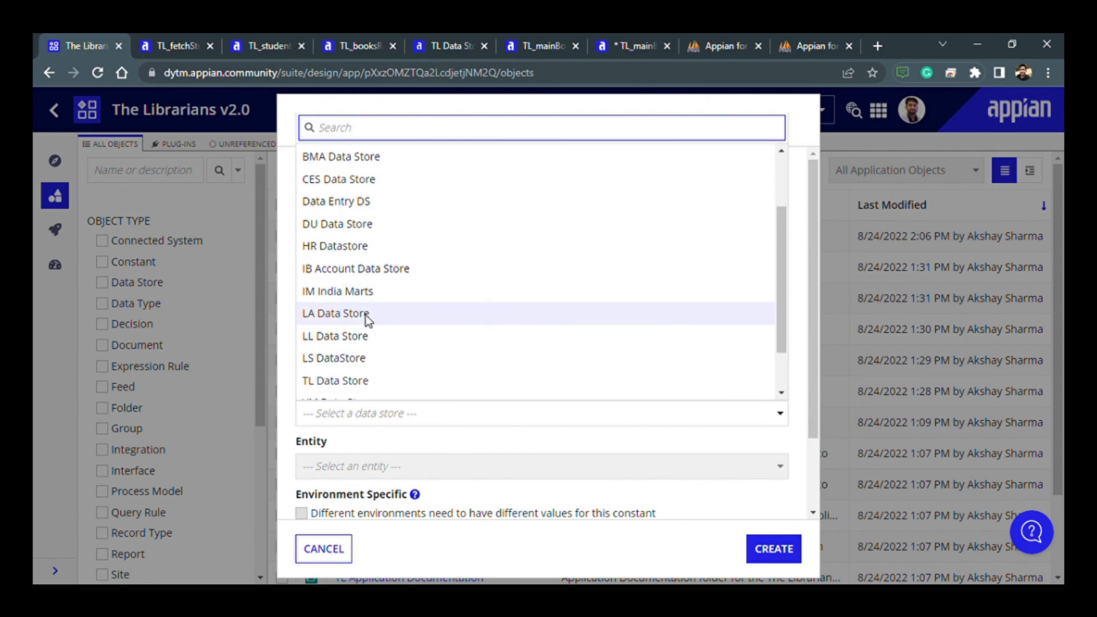
{"action": "left_click", "coordinate": [352, 378]}
{"action": "scroll", "coordinate": [369, 417], "scroll_direction": "down", "scroll_amount": 2}
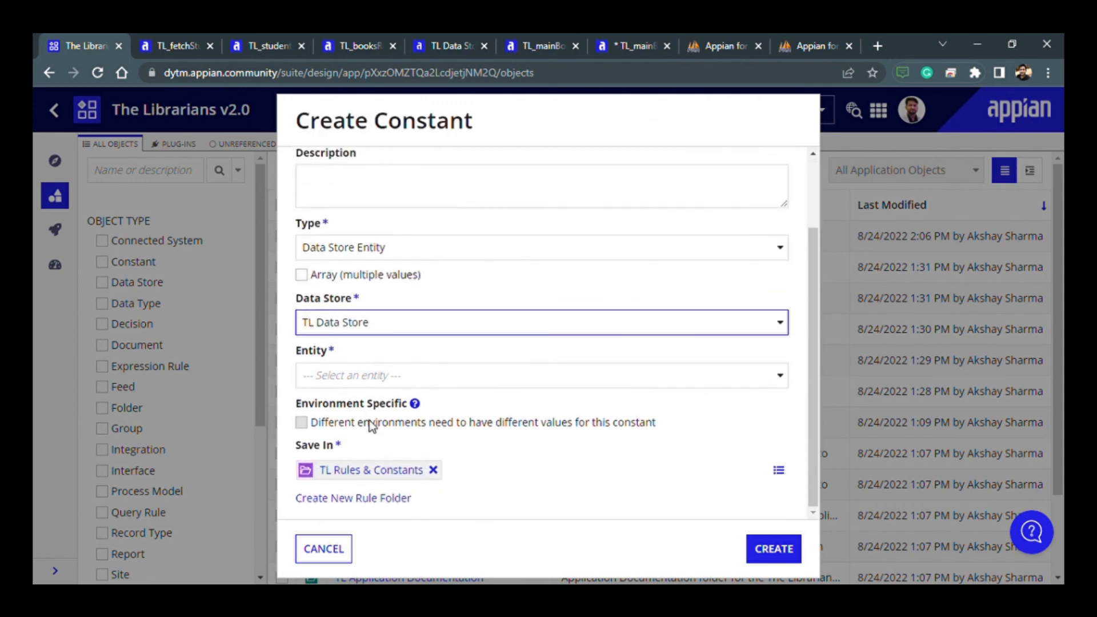
{"action": "left_click", "coordinate": [366, 384]}
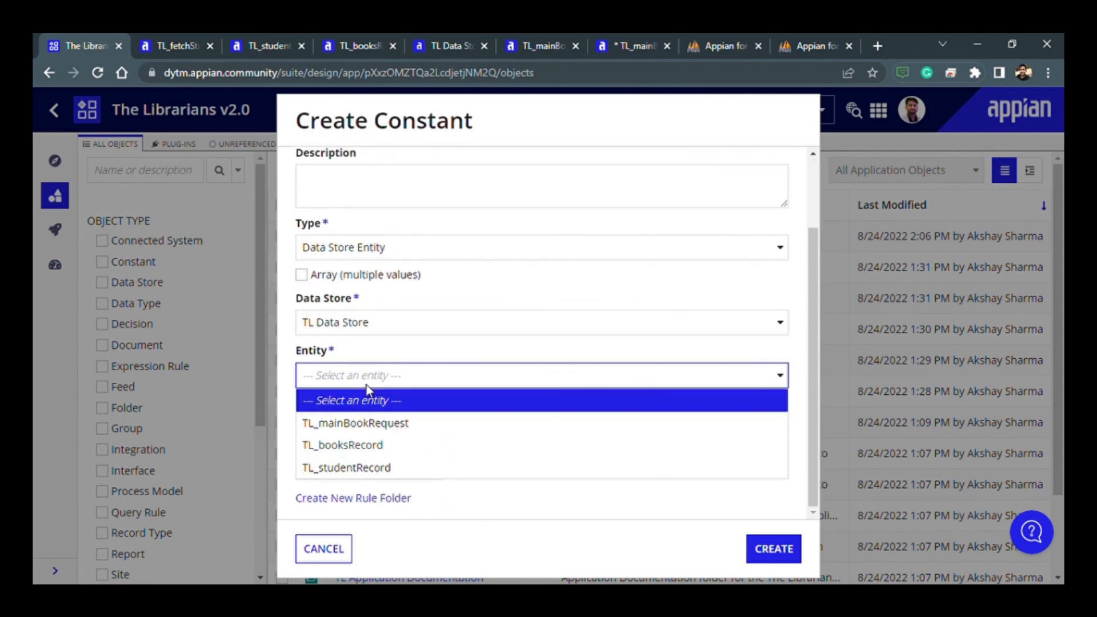
{"action": "left_click", "coordinate": [363, 469]}
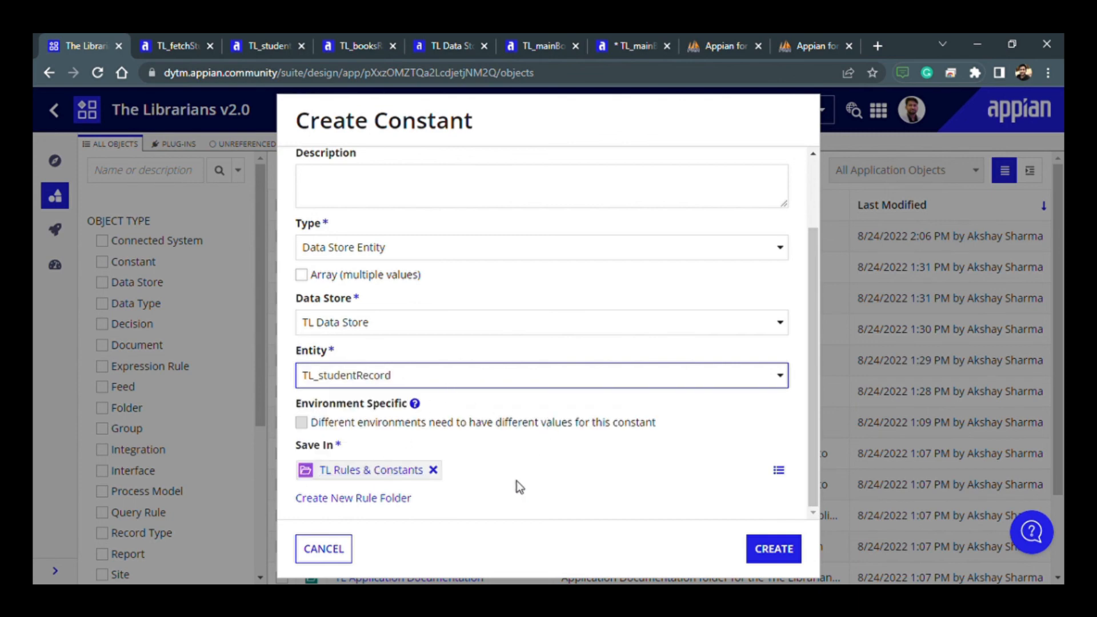
{"action": "scroll", "coordinate": [488, 458], "scroll_direction": "up", "scroll_amount": 2}
{"action": "scroll", "coordinate": [486, 451], "scroll_direction": "down", "scroll_amount": 2}
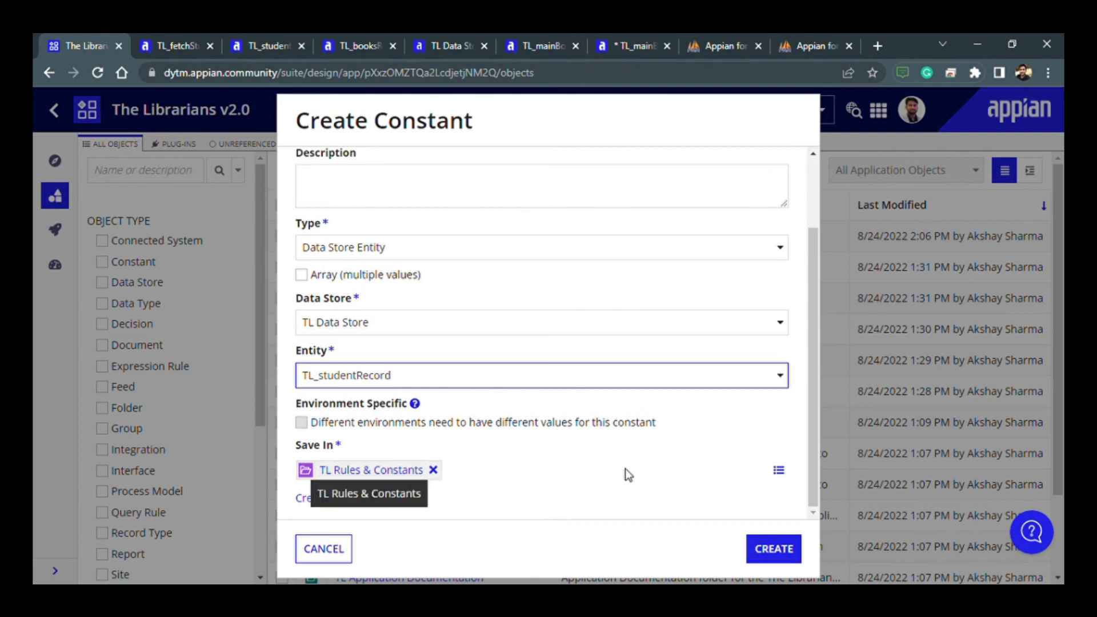
{"action": "left_click", "coordinate": [793, 556]}
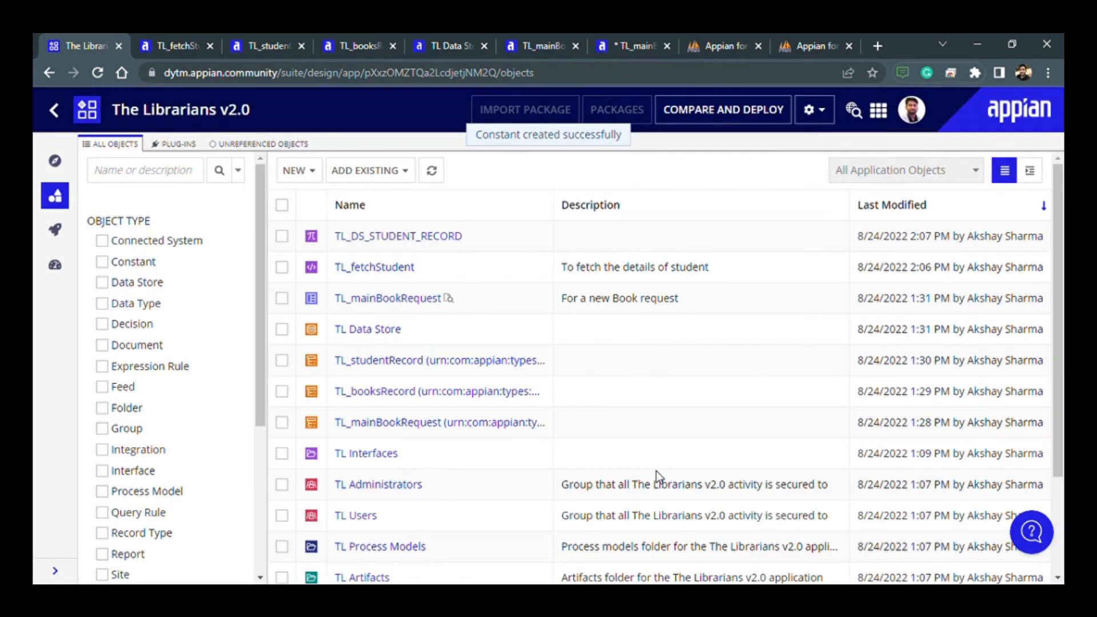
- Start a query in the TL_fetchStudent rule with the Data Store Entity constant TL_DS_STUDENT_RECORD as its data source
{"action": "left_click", "coordinate": [164, 42]}
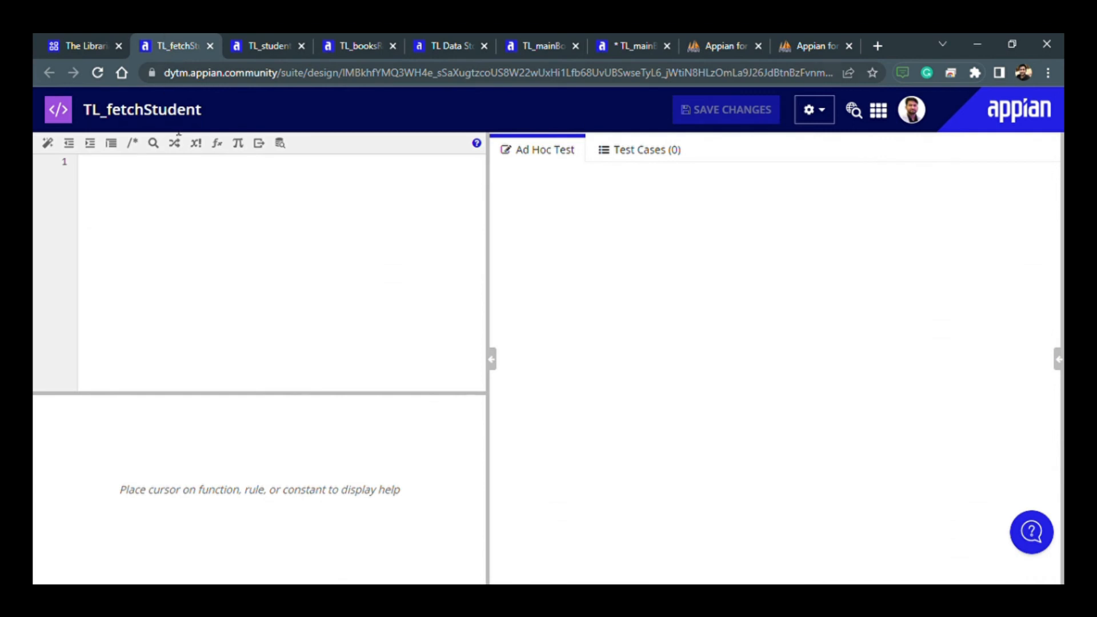
{"action": "left_click", "coordinate": [283, 144]}
{"action": "left_click", "coordinate": [288, 252]}
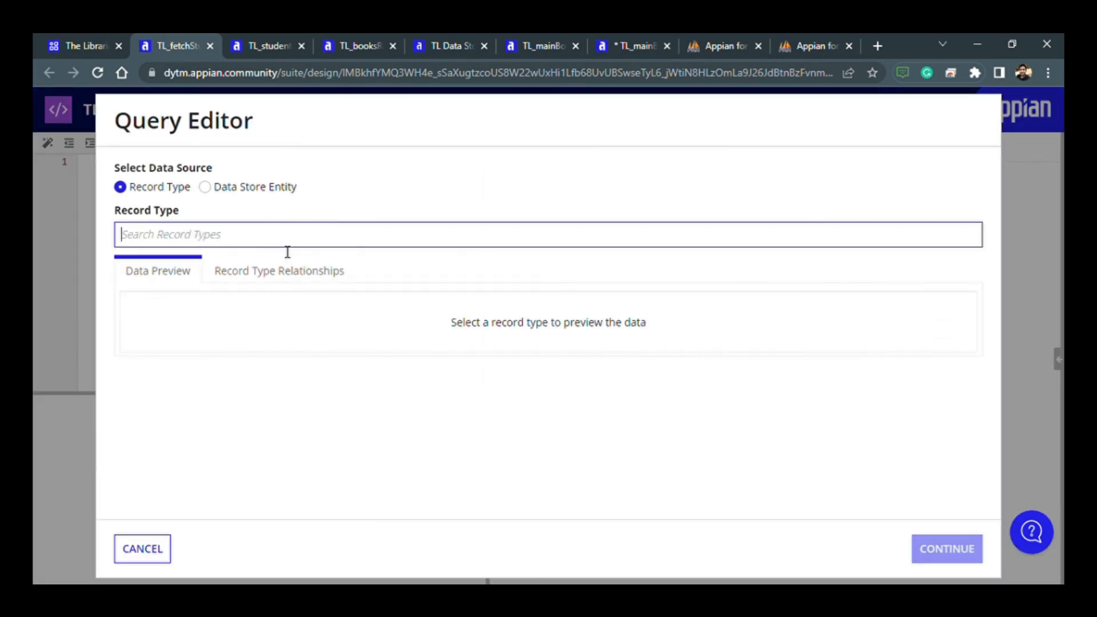
{"action": "left_click", "coordinate": [205, 187]}
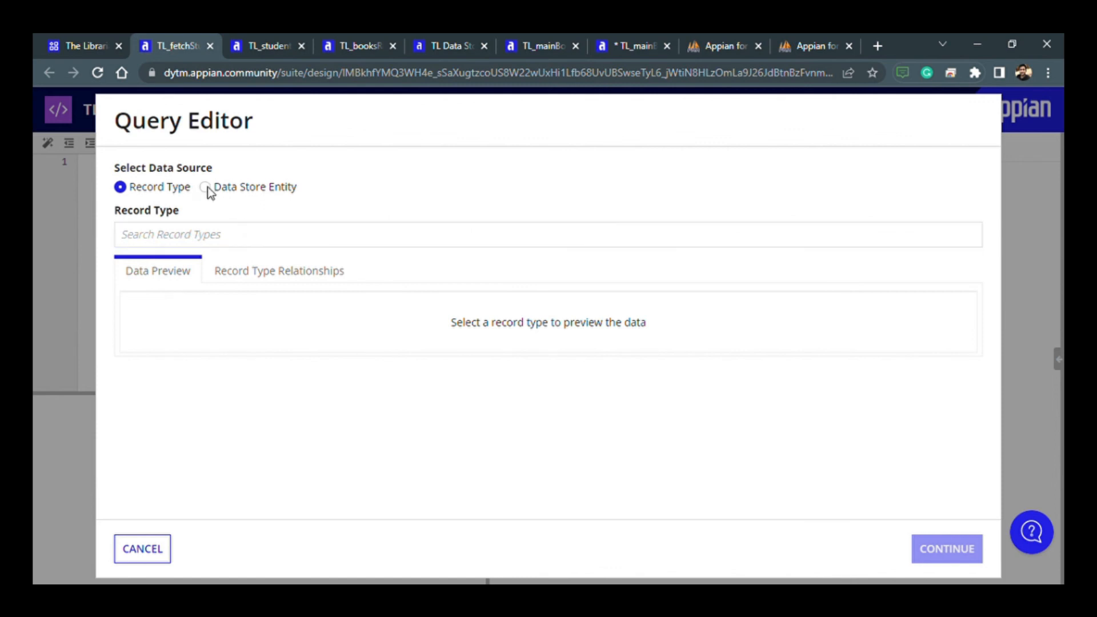
{"action": "left_click", "coordinate": [222, 240]}
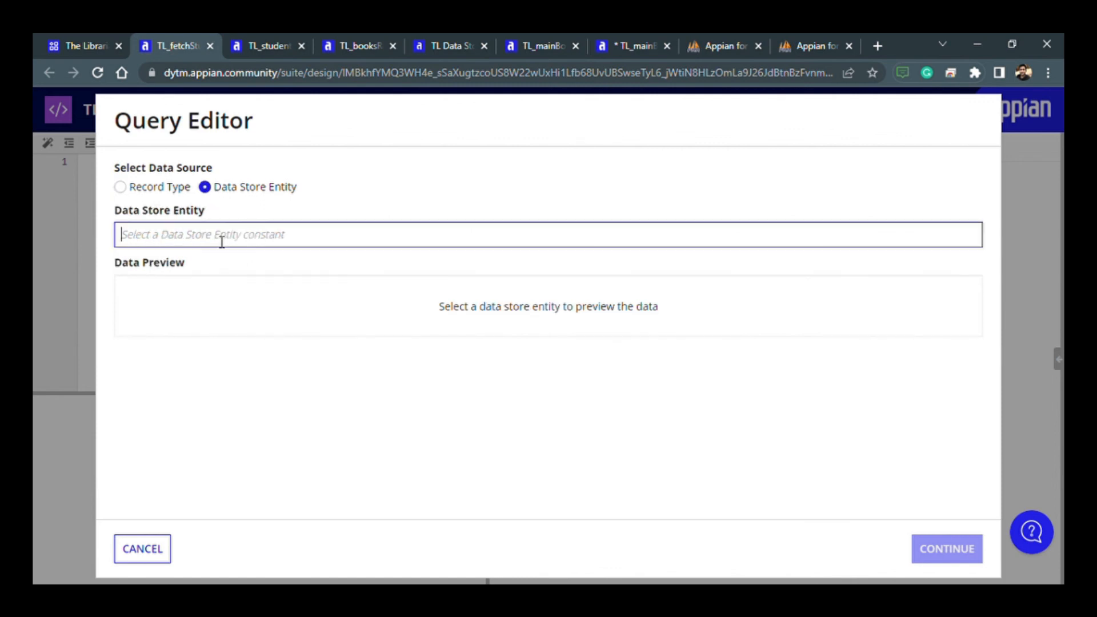
{"action": "type", "text": "t"}
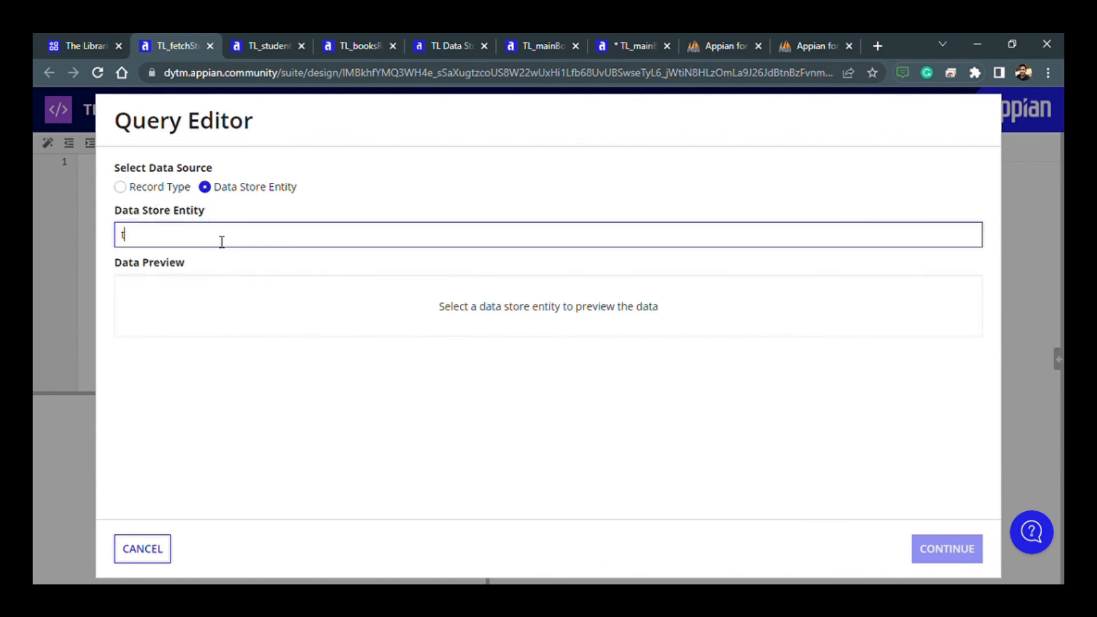
{"action": "type", "text": "l_ds"}
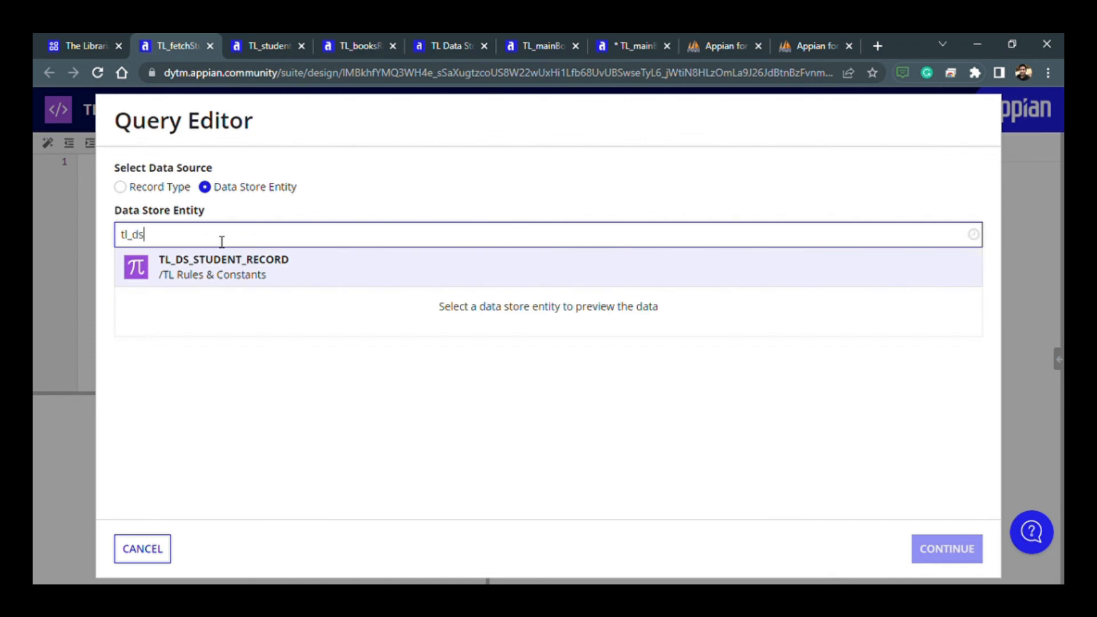
{"action": "left_click", "coordinate": [221, 280]}
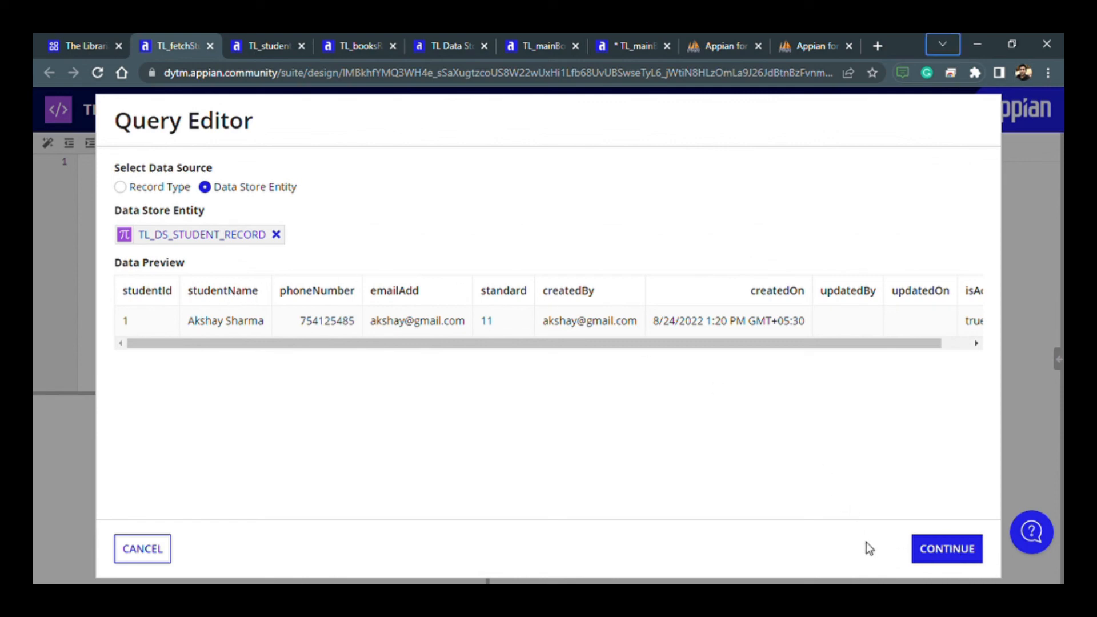
{"action": "left_click", "coordinate": [929, 563]}
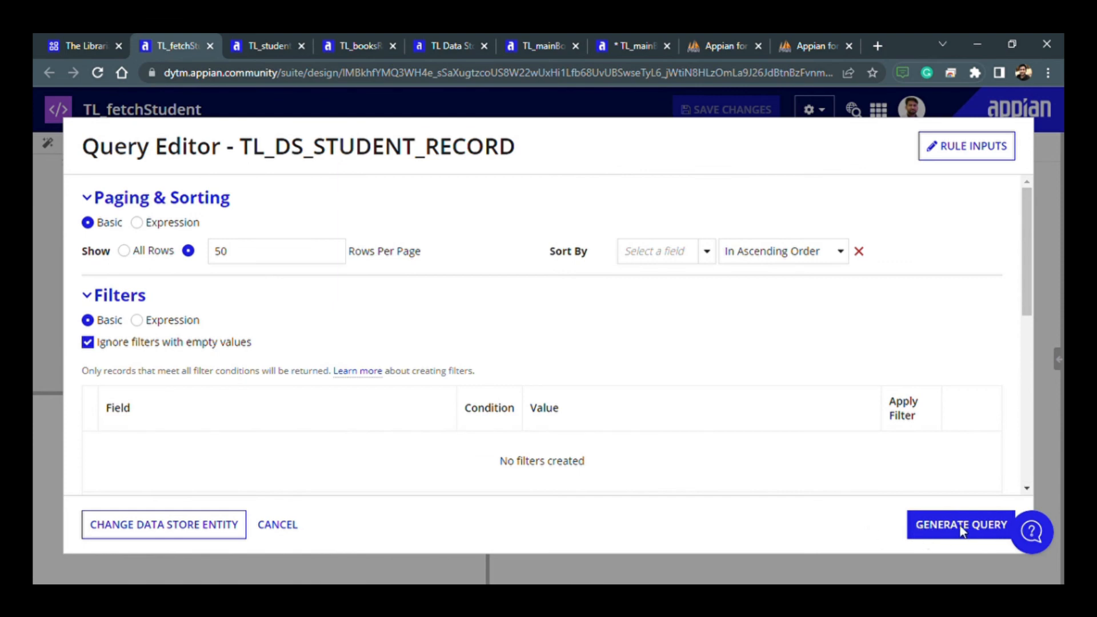
- Review the query's paging, filters and fields, and generate it with 50 rows per page and no filters
{"action": "key", "text": "ctrl+l"}
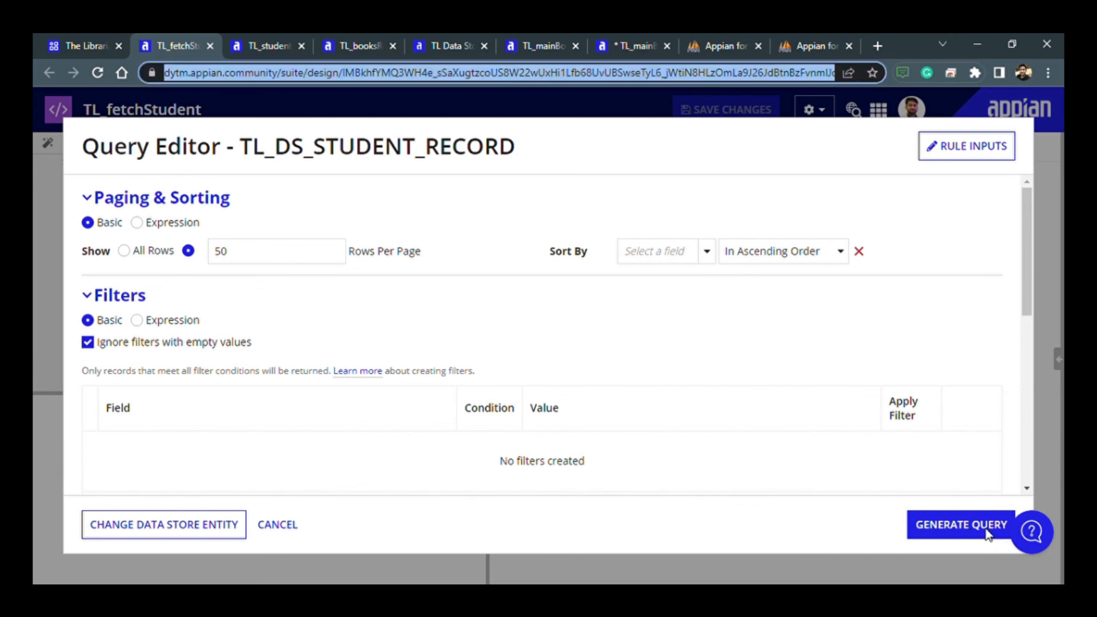
{"action": "key", "text": "Tab"}
{"action": "key", "text": "Tab"}
{"action": "key", "text": "Tab"}
{"action": "key", "text": "Tab"}
{"action": "key", "text": "Tab"}
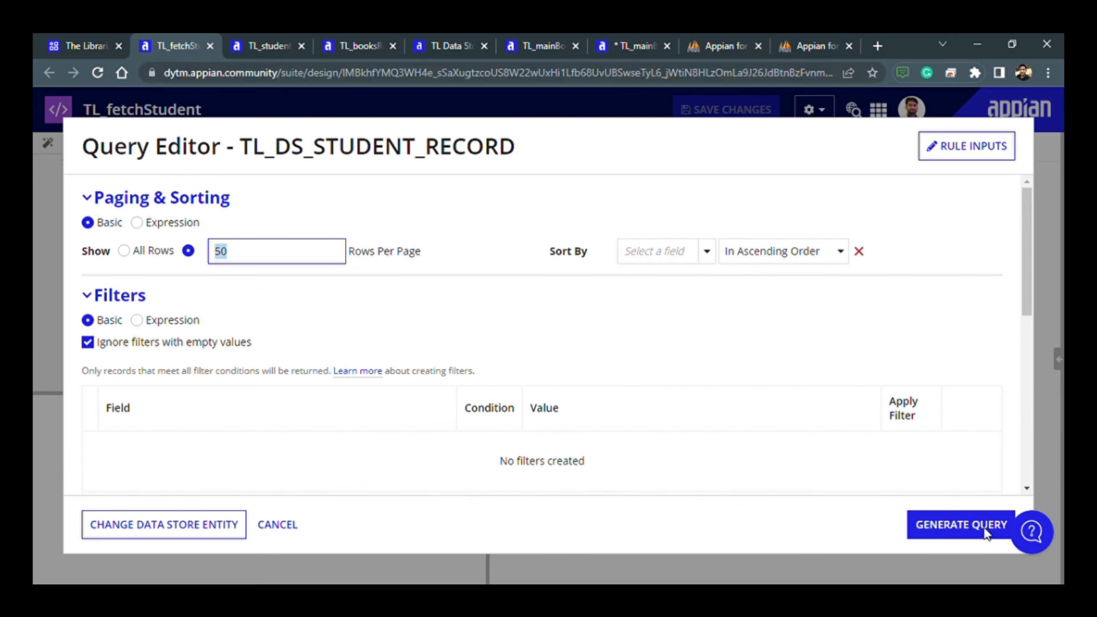
{"action": "key", "text": "Tab"}
{"action": "key", "text": "Tab"}
{"action": "key", "text": "Tab"}
{"action": "key", "text": "Tab"}
{"action": "key", "text": "Tab"}
{"action": "key", "text": "Tab"}
{"action": "key", "text": "Tab"}
{"action": "key", "text": "Tab"}
{"action": "key", "text": "Tab"}
{"action": "key", "text": "Tab"}
{"action": "key", "text": "Tab"}
{"action": "key", "text": "Tab"}
{"action": "key", "text": "Tab"}
{"action": "key", "text": "Tab"}
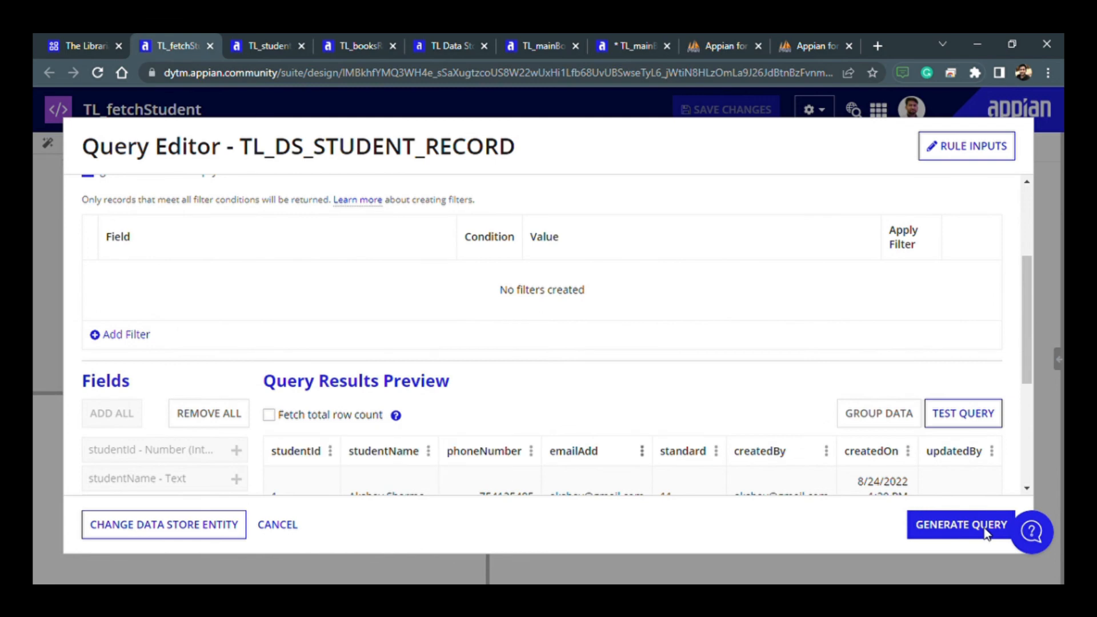
{"action": "key", "text": "Tab"}
{"action": "key", "text": "Tab"}
{"action": "key", "text": "Tab"}
{"action": "key", "text": "Tab"}
{"action": "key", "text": "Tab"}
{"action": "key", "text": "Tab"}
{"action": "key", "text": "Tab"}
{"action": "key", "text": "Tab"}
{"action": "key", "text": "Tab"}
{"action": "key", "text": "Tab"}
{"action": "key", "text": "Tab"}
{"action": "key", "text": "Tab"}
{"action": "key", "text": "Tab"}
{"action": "key", "text": "Tab"}
{"action": "key", "text": "Tab"}
{"action": "key", "text": "Tab"}
{"action": "key", "text": "Tab"}
{"action": "key", "text": "Tab"}
{"action": "key", "text": "Tab"}
{"action": "key", "text": "Tab"}
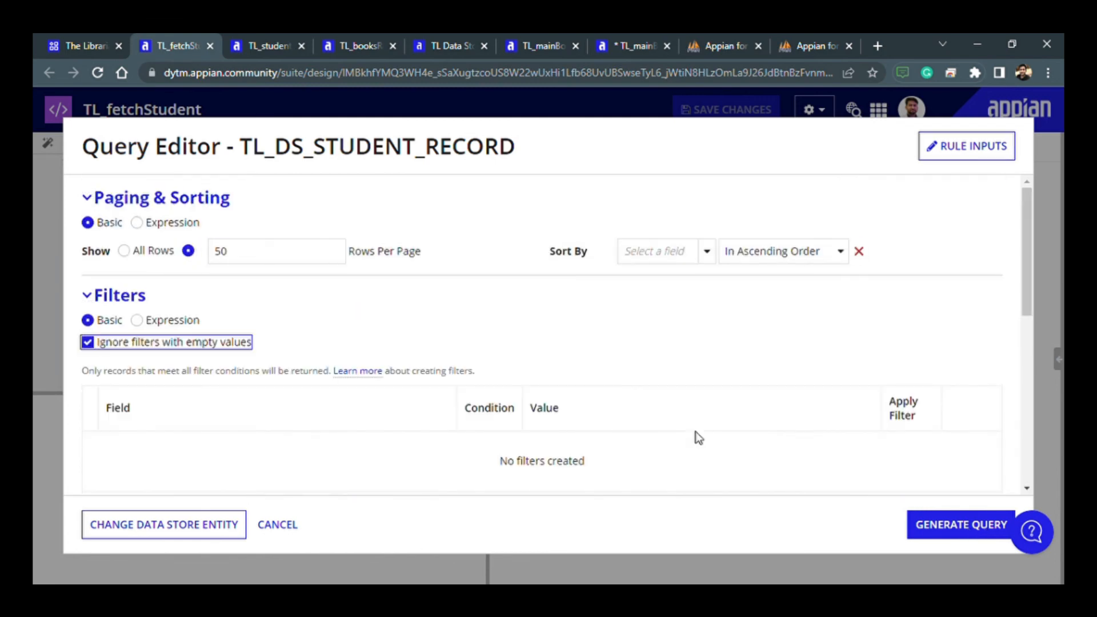
{"action": "key", "text": "Tab"}
{"action": "key", "text": "Tab"}
{"action": "key", "text": "Tab"}
{"action": "key", "text": "Tab"}
{"action": "key", "text": "Tab"}
{"action": "key", "text": "Tab"}
{"action": "key", "text": "Tab"}
{"action": "key", "text": "Tab"}
{"action": "key", "text": "Tab"}
{"action": "key", "text": "Tab"}
{"action": "key", "text": "Tab"}
{"action": "key", "text": "Tab"}
{"action": "key", "text": "Tab"}
{"action": "key", "text": "Tab"}
{"action": "key", "text": "Tab"}
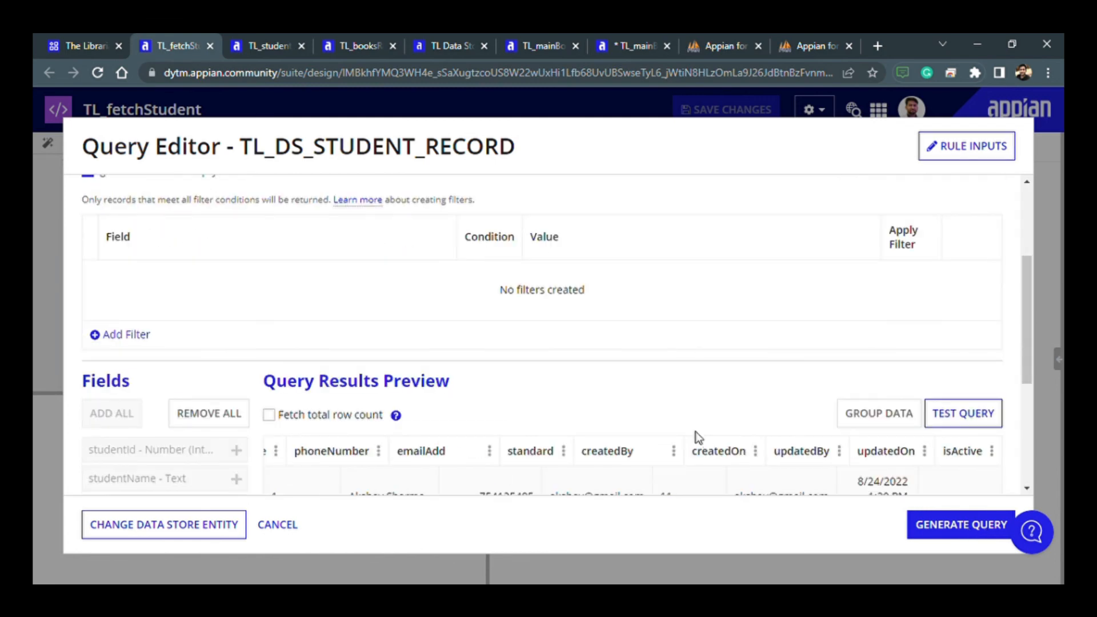
{"action": "key", "text": "Return"}
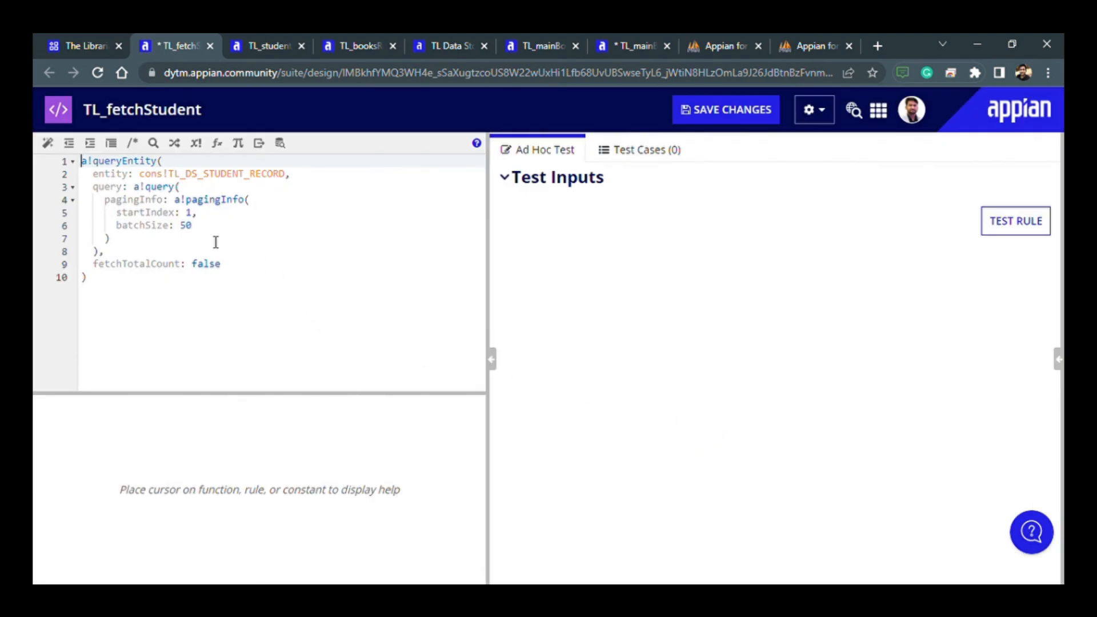
- Test the generated a!queryEntity rule, review its output and save the rule
{"action": "left_click", "coordinate": [151, 162]}
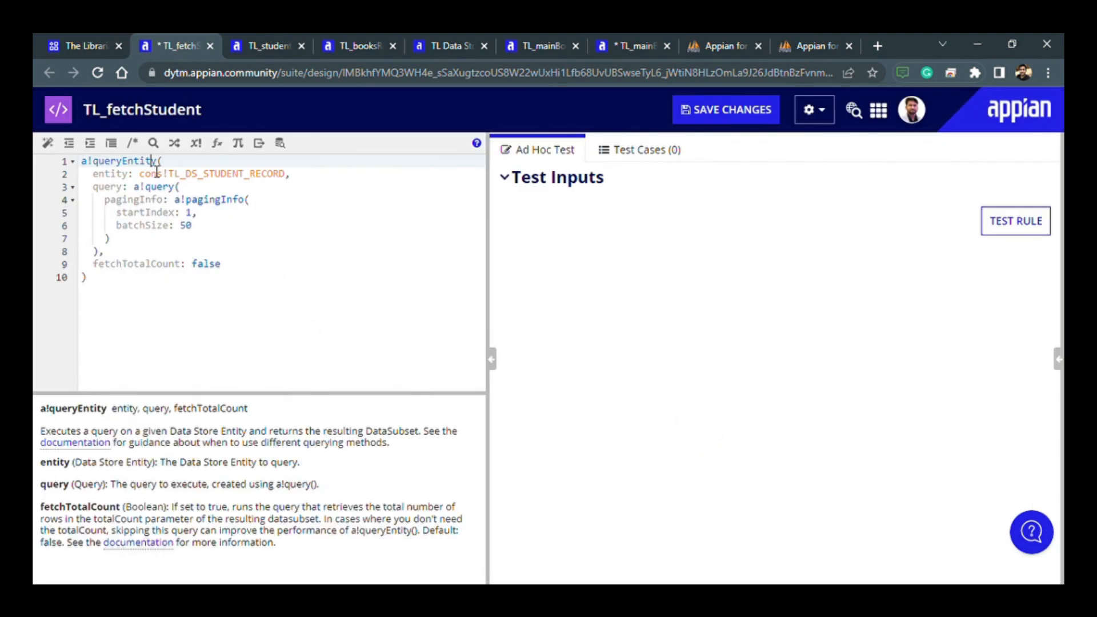
{"action": "left_click", "coordinate": [1034, 231]}
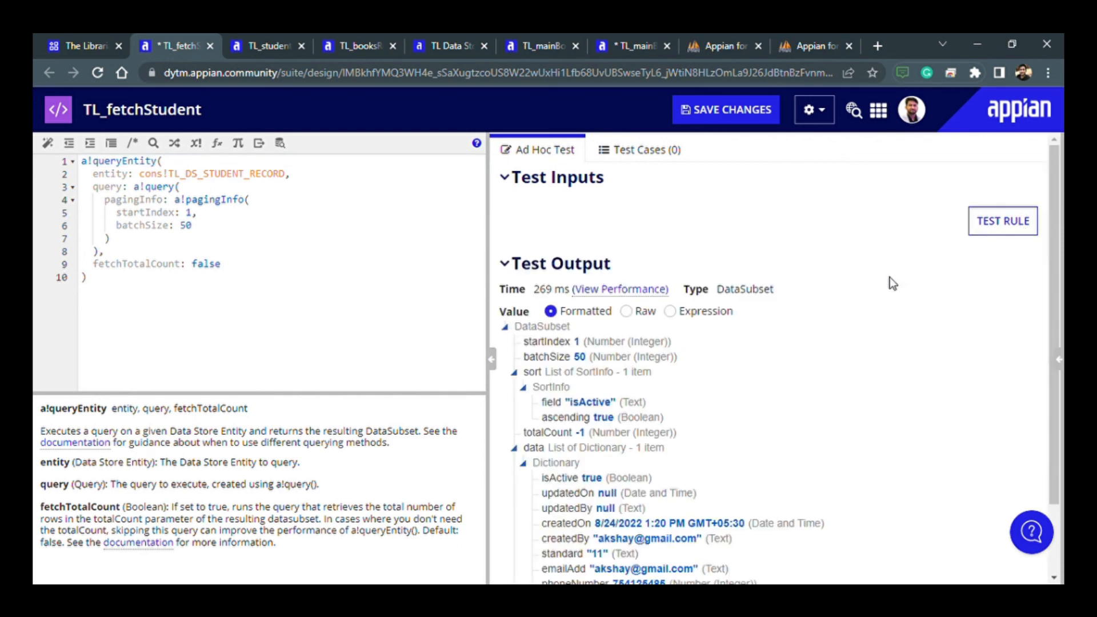
{"action": "scroll", "coordinate": [610, 417], "scroll_direction": "down", "scroll_amount": 2}
{"action": "scroll", "coordinate": [609, 418], "scroll_direction": "up", "scroll_amount": 2}
{"action": "left_click", "coordinate": [733, 114]}
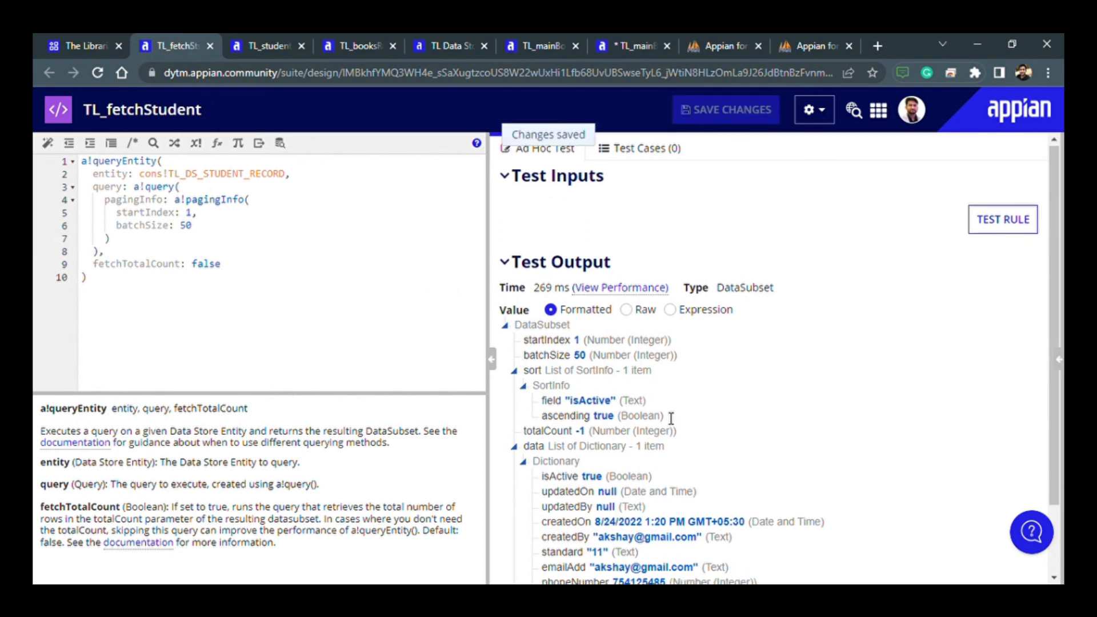
{"action": "scroll", "coordinate": [669, 421], "scroll_direction": "down", "scroll_amount": 2}
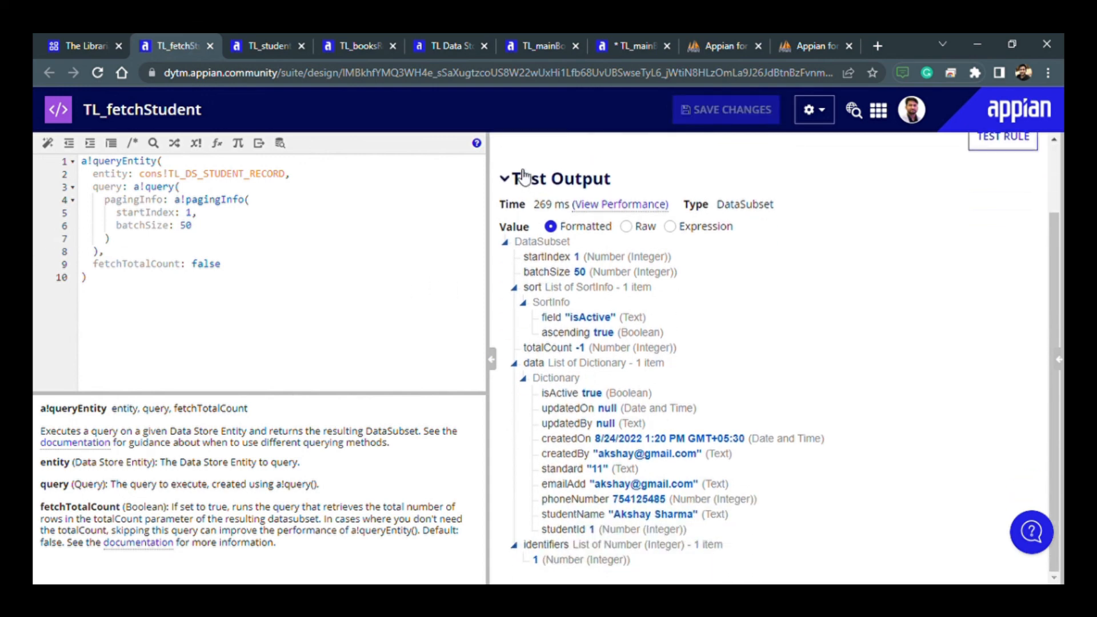
{"action": "scroll", "coordinate": [593, 366], "scroll_direction": "up", "scroll_amount": 2}
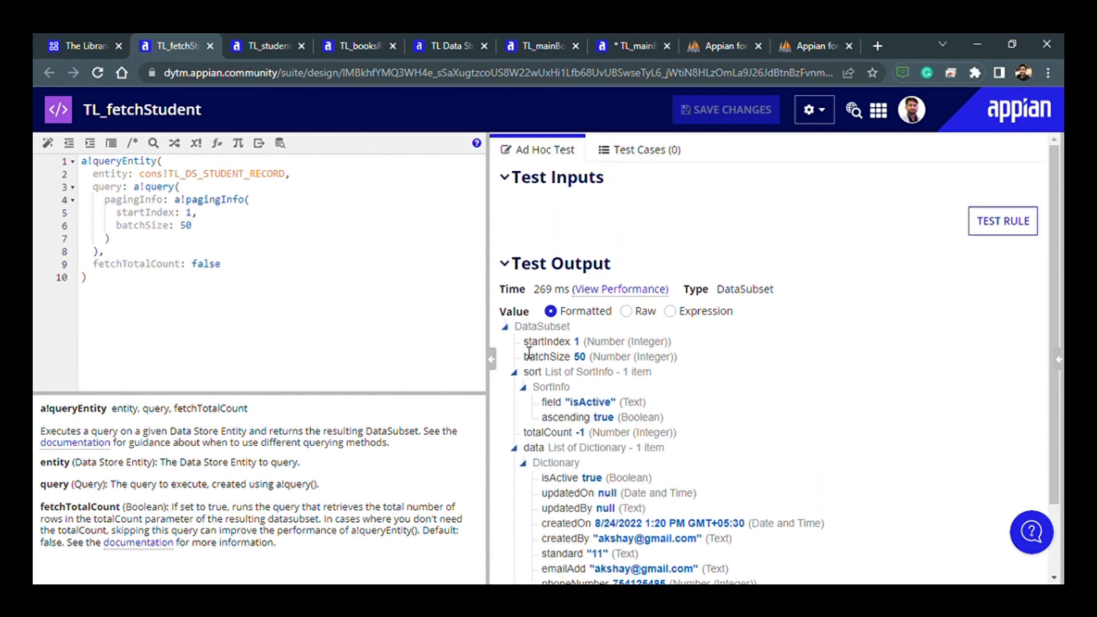
- Set the query's batchSize to -1 and fetchTotalCount to true, and save TL_fetchStudent
{"action": "left_click", "coordinate": [204, 228]}
{"action": "key", "text": "BackSpace"}
{"action": "key", "text": "BackSpace"}
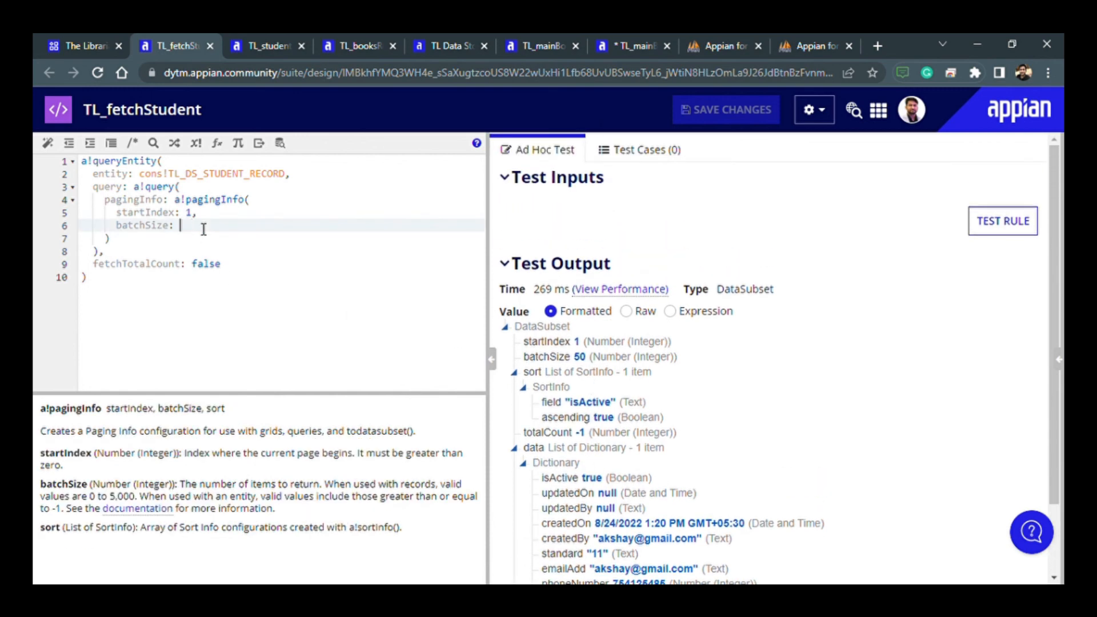
{"action": "type", "text": "-1"}
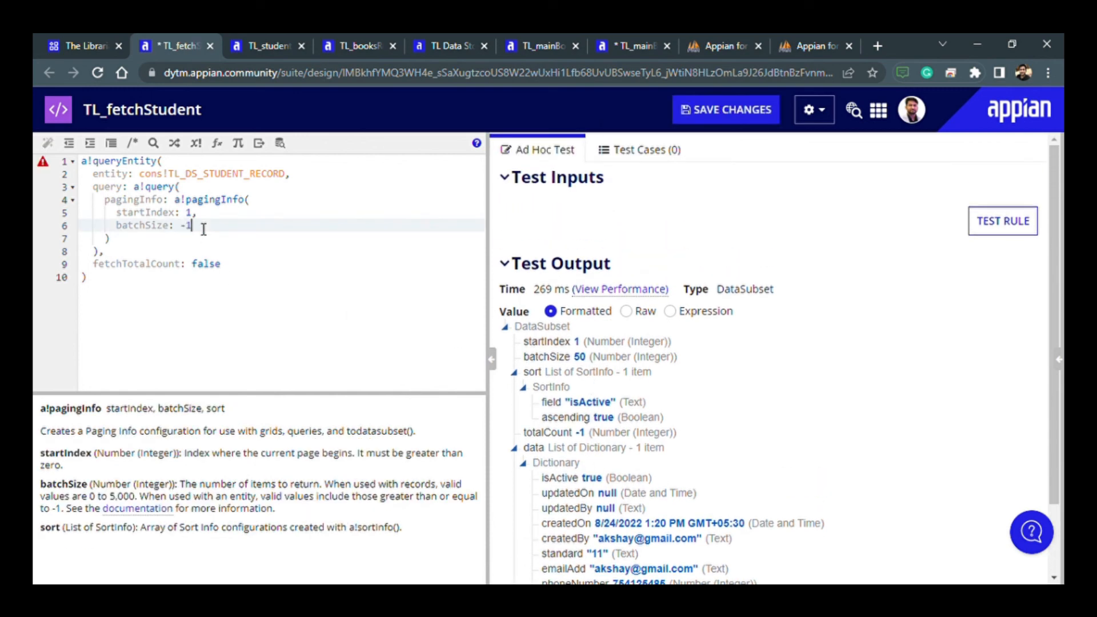
{"action": "double_click", "coordinate": [216, 268]}
{"action": "type", "text": "true"}
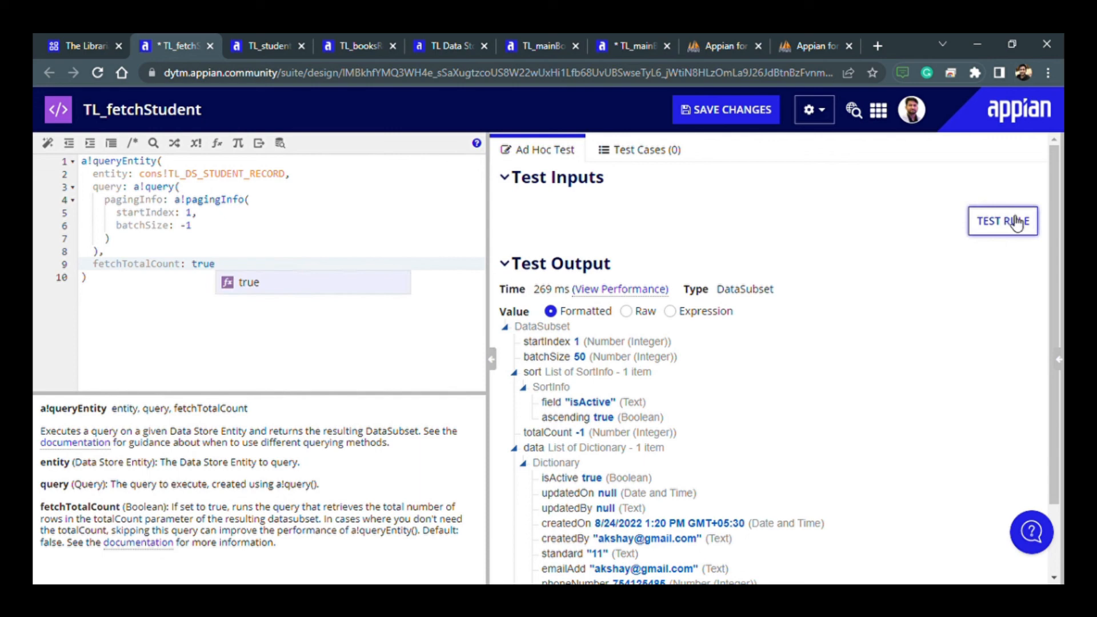
{"action": "left_click", "coordinate": [743, 120]}
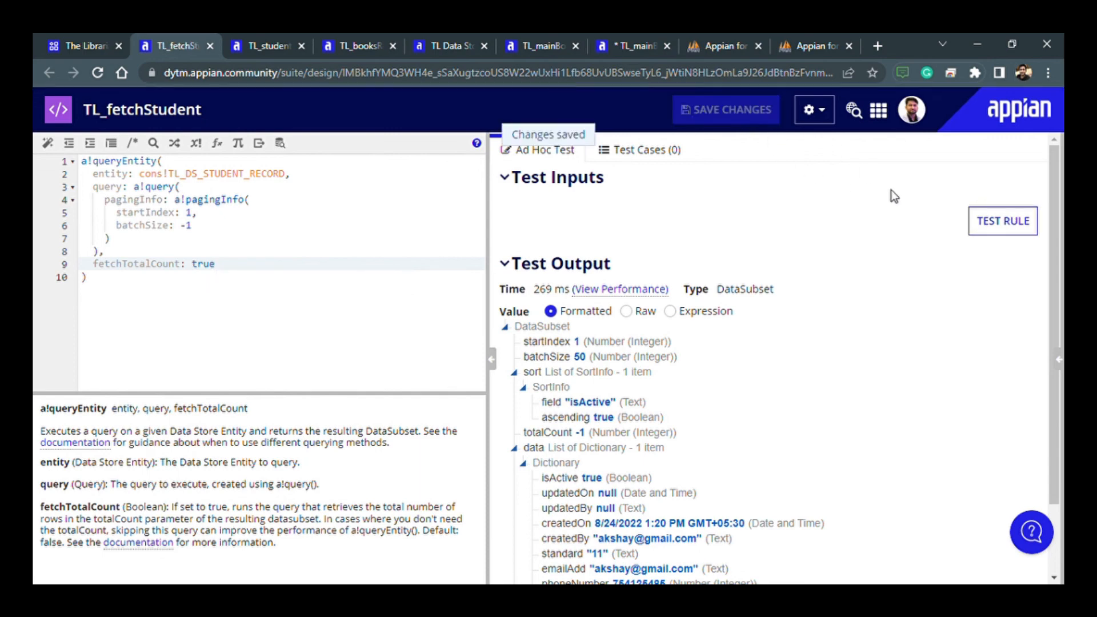
- Run the TL_fetchStudent test again, review the returned data and collapse its Dictionary entry
{"action": "left_click", "coordinate": [997, 227]}
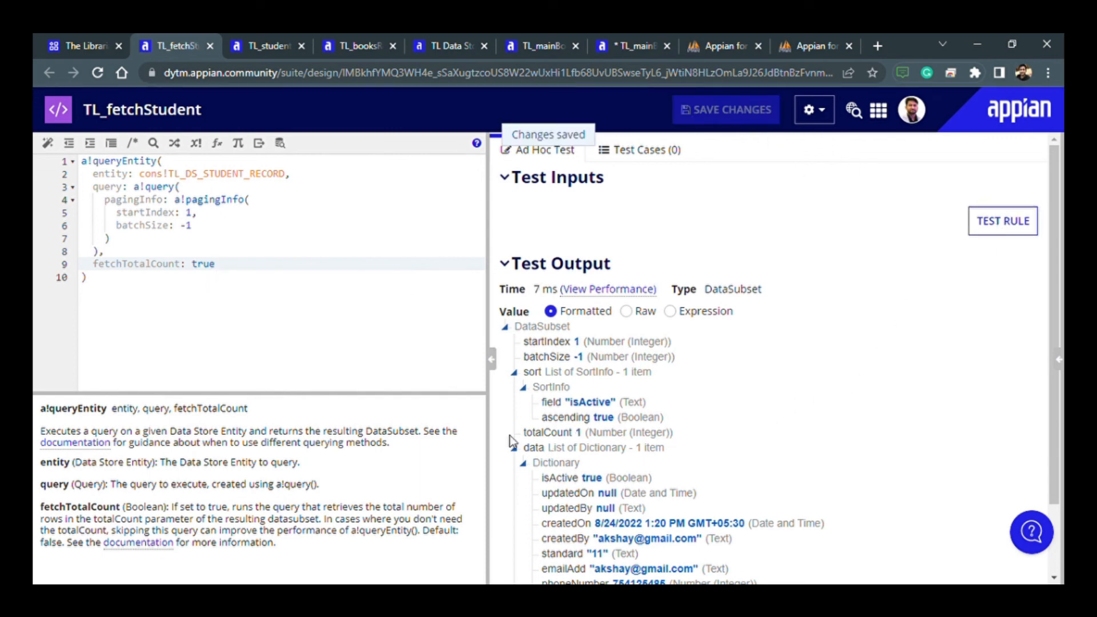
{"action": "scroll", "coordinate": [564, 571], "scroll_direction": "down", "scroll_amount": 2}
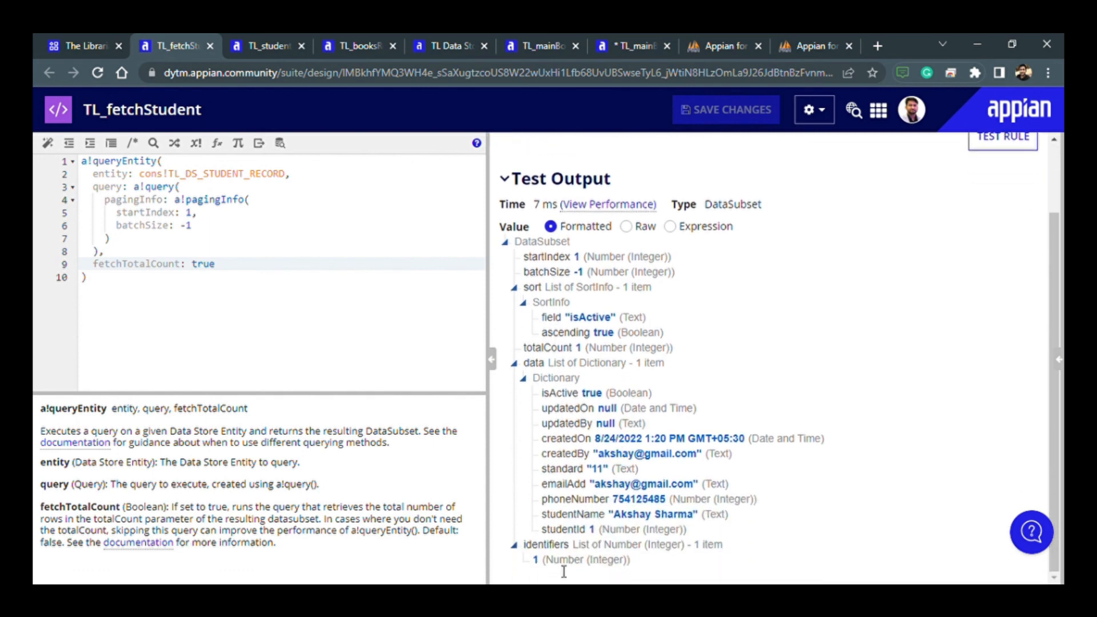
{"action": "left_click", "coordinate": [523, 378]}
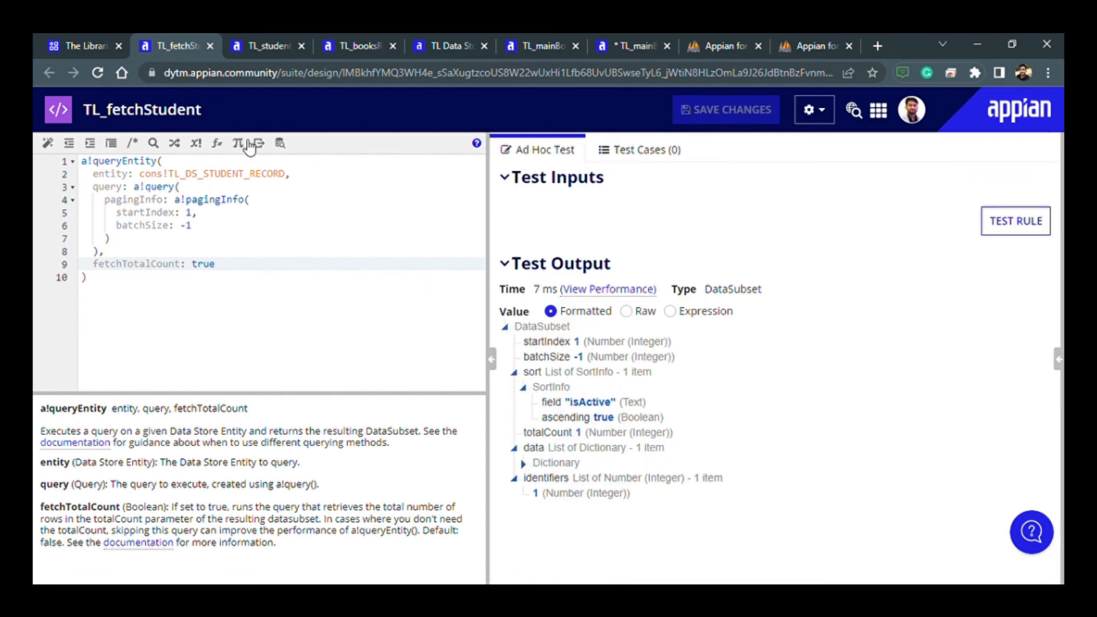
- Go to the TL_mainBookRequest interface, show its expression code and fold the whole a!formLayout block
{"action": "left_click", "coordinate": [242, 42]}
{"action": "left_click", "coordinate": [343, 43]}
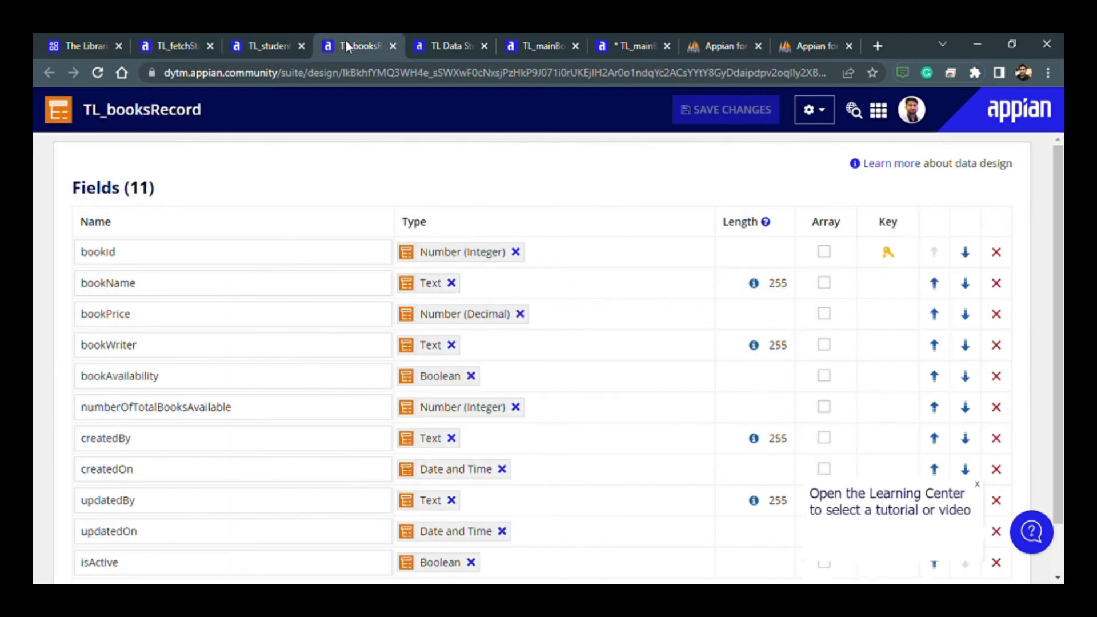
{"action": "left_click", "coordinate": [441, 44]}
{"action": "left_click", "coordinate": [647, 46]}
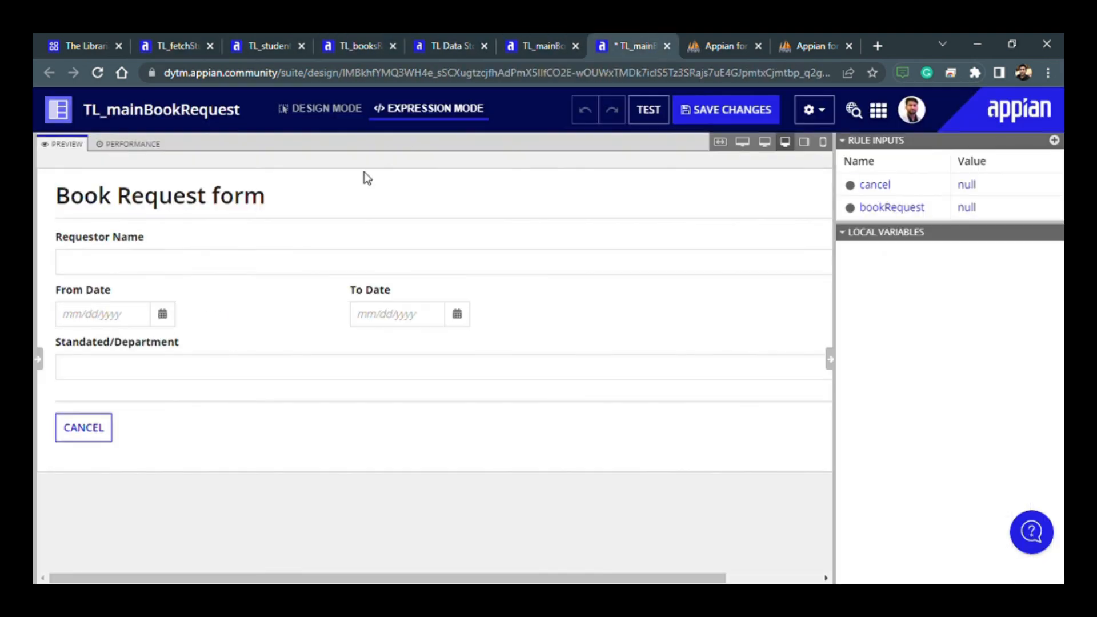
{"action": "left_click", "coordinate": [39, 359]}
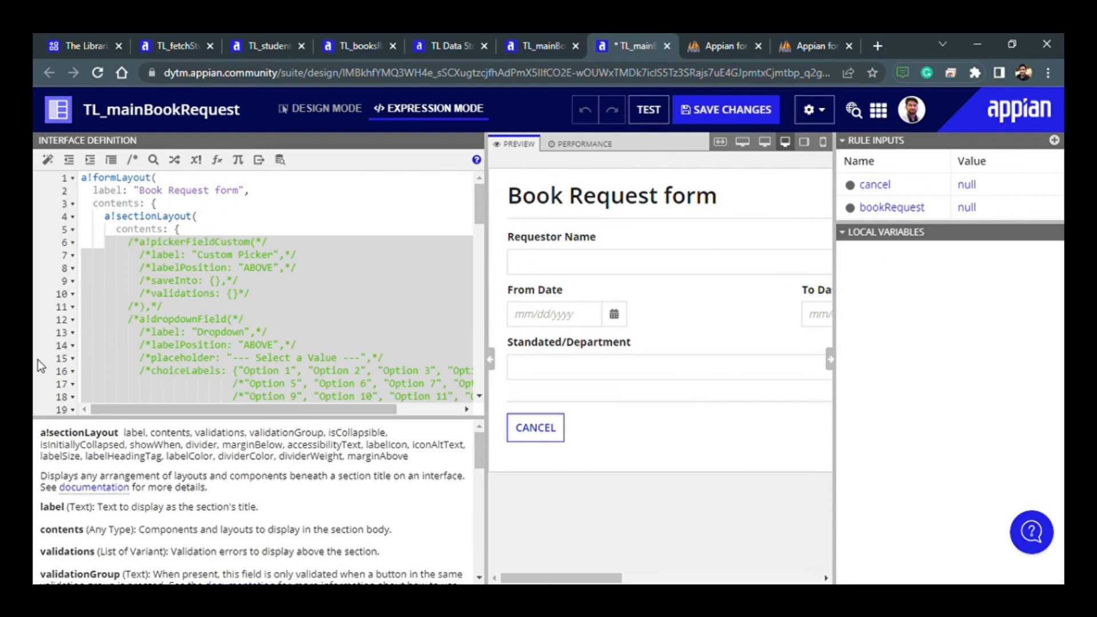
{"action": "left_click", "coordinate": [210, 296]}
{"action": "scroll", "coordinate": [213, 301], "scroll_direction": "down", "scroll_amount": 1}
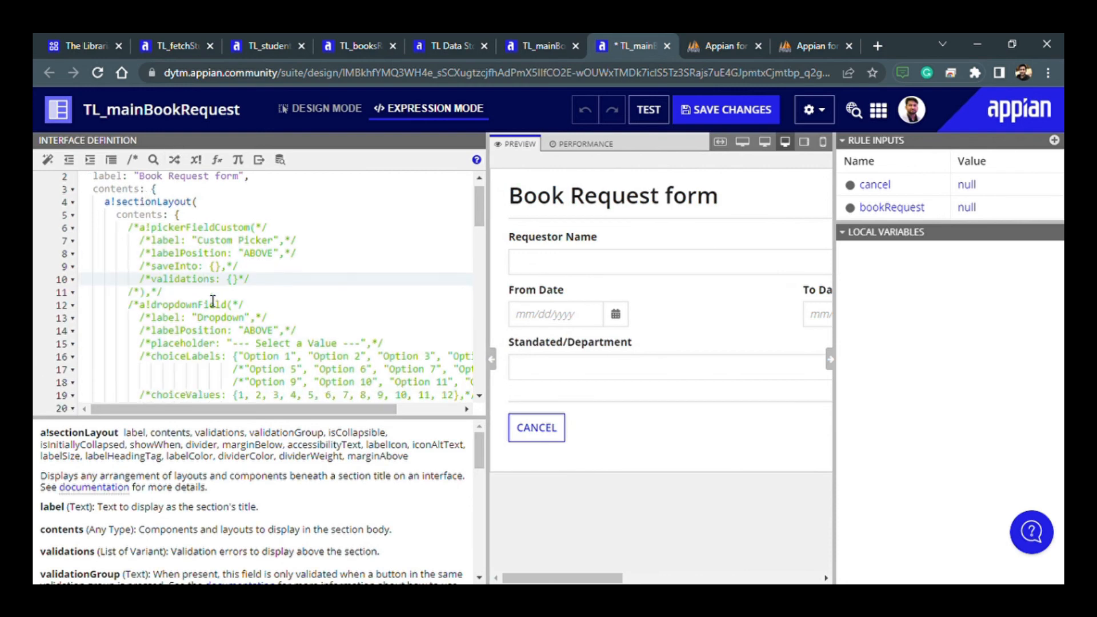
{"action": "scroll", "coordinate": [213, 301], "scroll_direction": "down", "scroll_amount": 3}
{"action": "scroll", "coordinate": [213, 301], "scroll_direction": "up", "scroll_amount": 4}
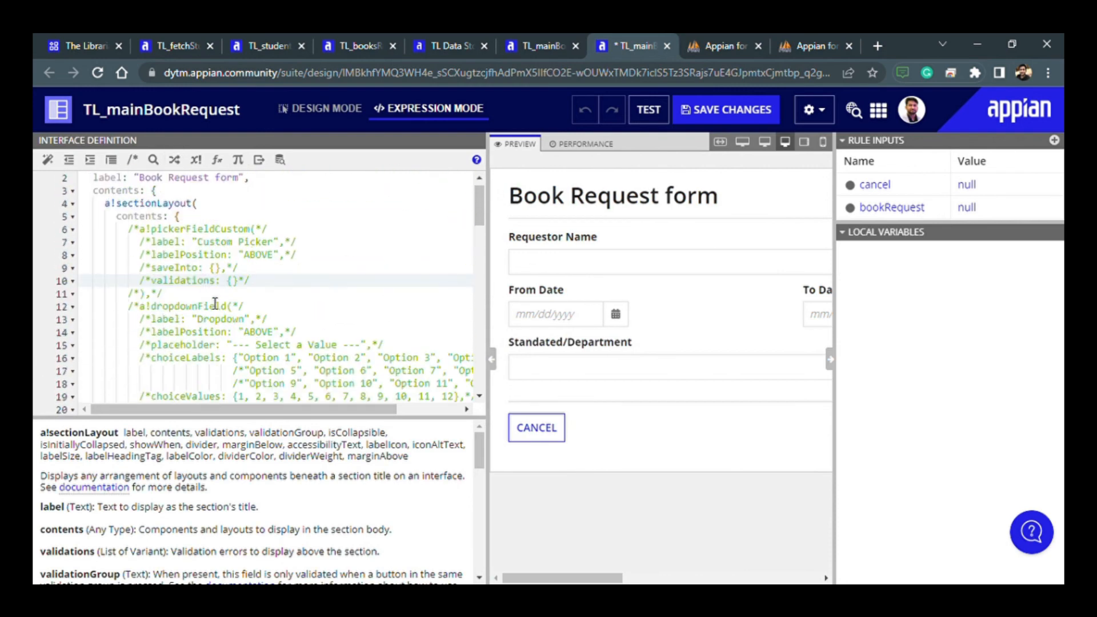
{"action": "left_click", "coordinate": [69, 160]}
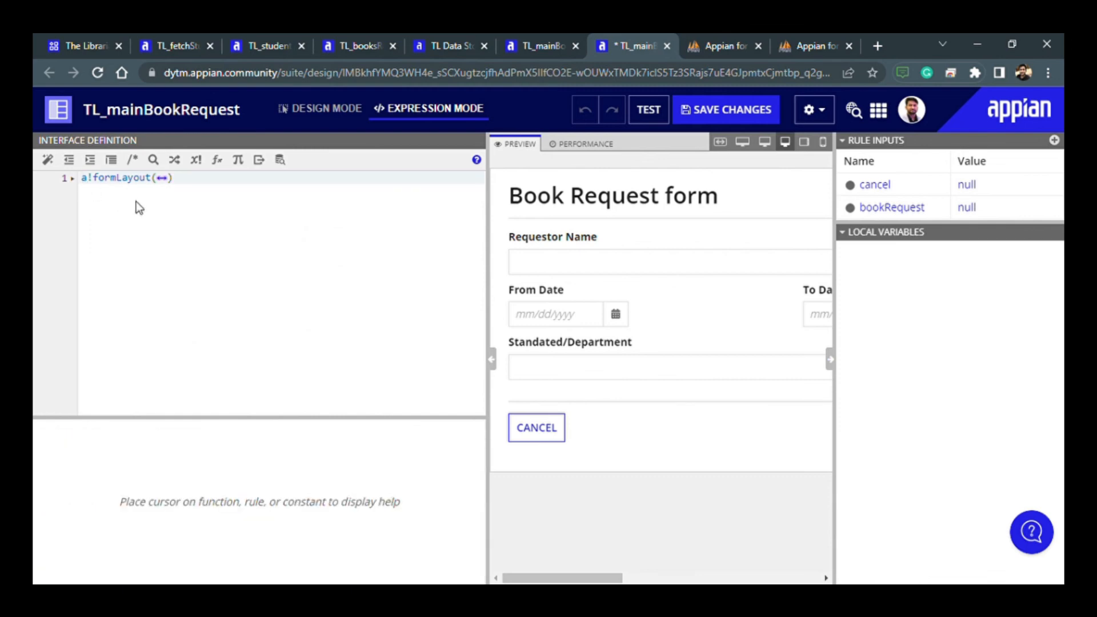
- Insert an a!localVariables() block on new lines above the folded a!formLayout block
{"action": "key", "text": "Return"}
{"action": "key", "text": "Return"}
{"action": "key", "text": "Up"}
{"action": "key", "text": "Up"}
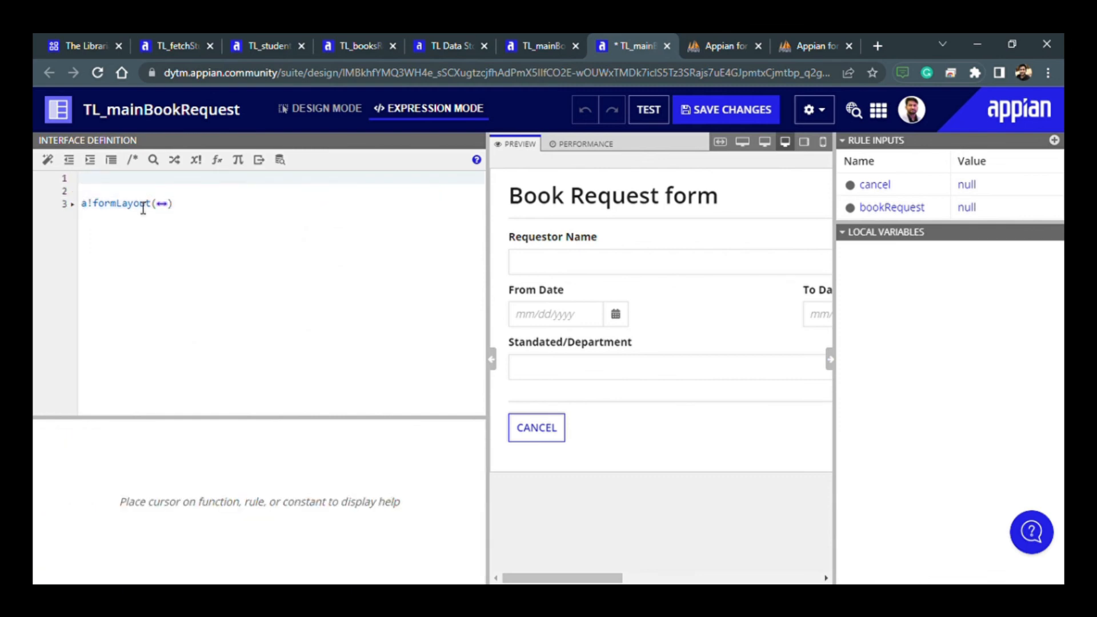
{"action": "type", "text": "a!local"}
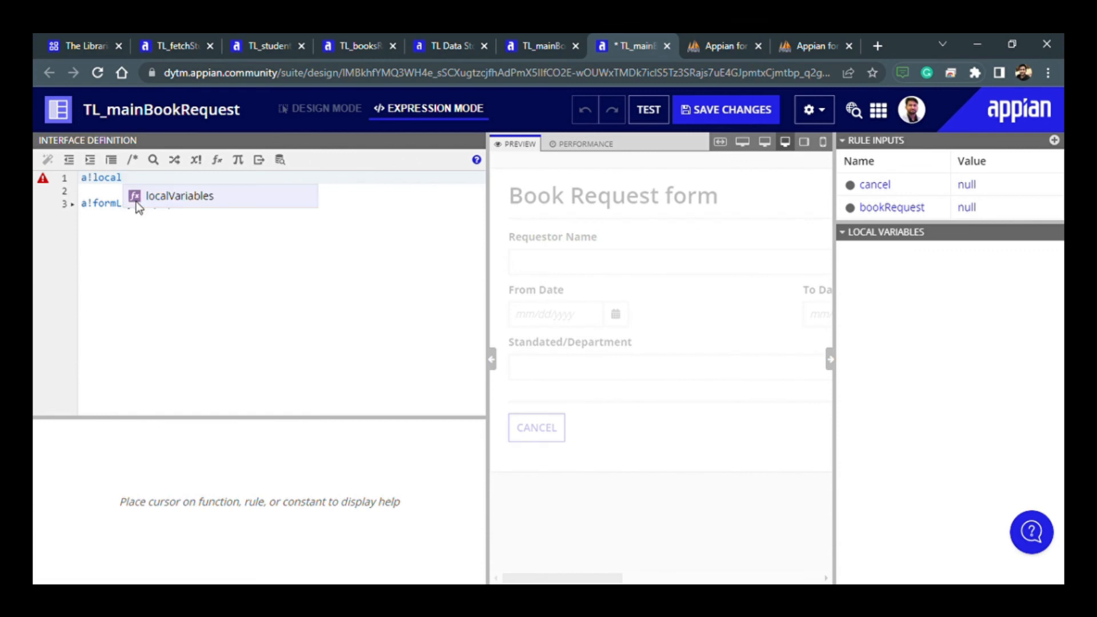
{"action": "key", "text": "Return"}
{"action": "key", "text": "Return"}
- Define local!studentData inside a!localVariables as index(rule!TL_fetchStudent(),"data",{}), followed by a comma
{"action": "type", "text": "local!st"}
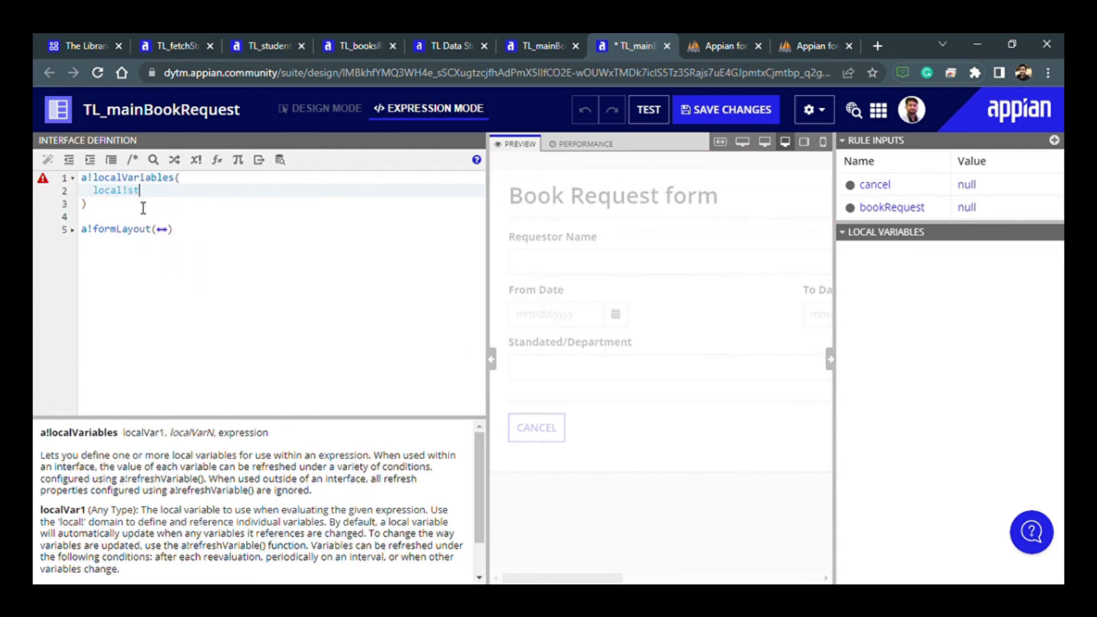
{"action": "type", "text": "udentData:inrule!"}
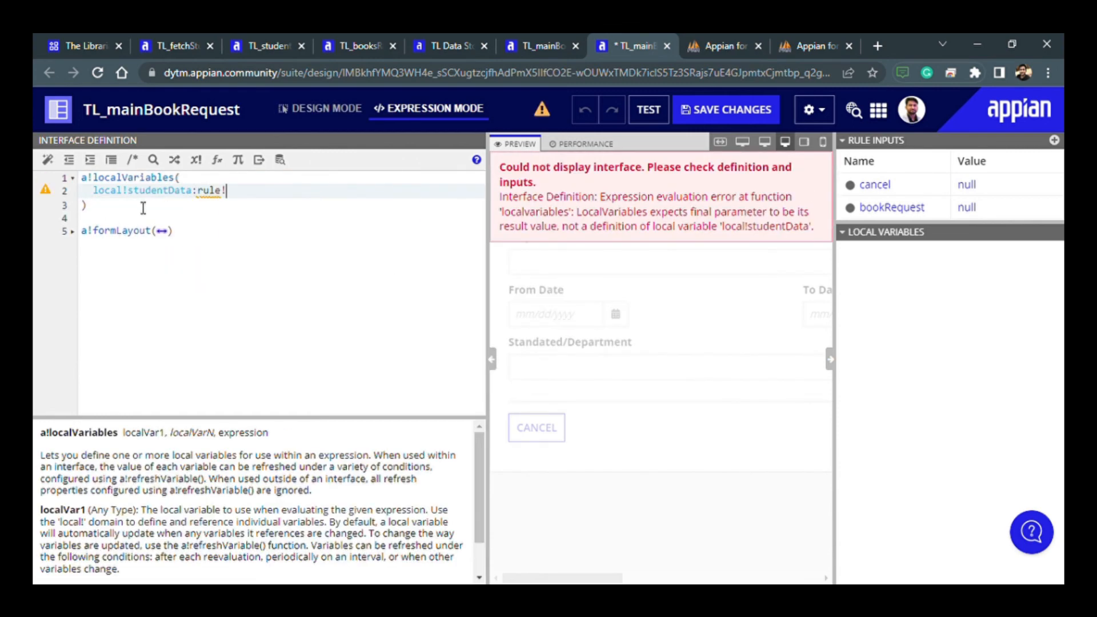
{"action": "type", "text": "TL_fetchStudent"}
{"action": "type", "text": "()"}
{"action": "key", "text": "Left"}
{"action": "key", "text": "Left"}
{"action": "key", "text": "Left"}
{"action": "key", "text": "Left"}
{"action": "key", "text": "Left"}
{"action": "key", "text": "Left"}
{"action": "key", "text": "Left"}
{"action": "key", "text": "Left"}
{"action": "key", "text": "Left"}
{"action": "key", "text": "Left"}
{"action": "key", "text": "Left"}
{"action": "key", "text": "Left"}
{"action": "key", "text": "Left"}
{"action": "key", "text": "Left"}
{"action": "key", "text": "Left"}
{"action": "key", "text": "Left"}
{"action": "key", "text": "Left"}
{"action": "key", "text": "Left"}
{"action": "key", "text": "Left"}
{"action": "key", "text": "Left"}
{"action": "type", "text": "in"}
{"action": "key", "text": "Return"}
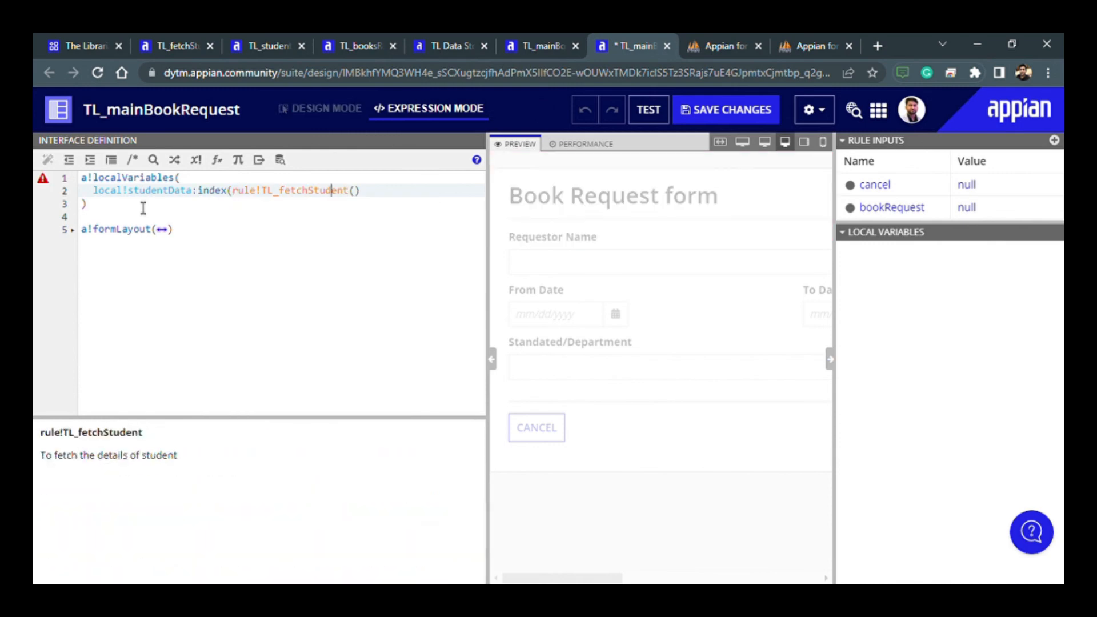
{"action": "key", "text": "End"}
{"action": "type", "text": ",\"data\","}
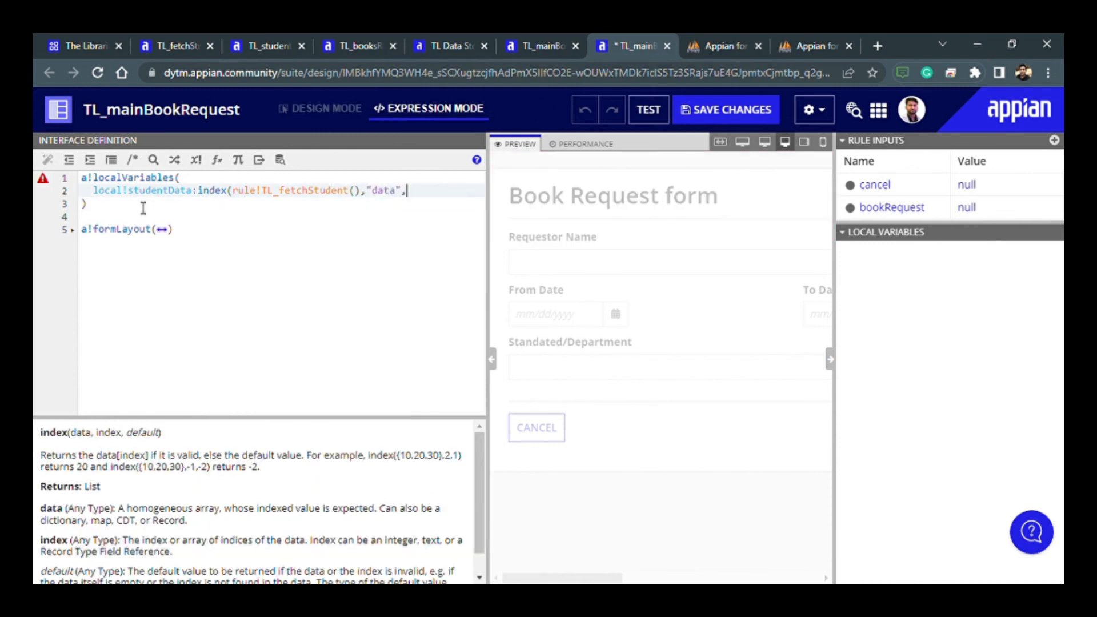
{"action": "type", "text": "{}),"}
- Move the whole a!formLayout block inside a!localVariables, directly below the local!studentData definition
{"action": "left_click", "coordinate": [142, 237]}
{"action": "key", "text": "shift+Home"}
{"action": "key", "text": "ctrl+x"}
{"action": "left_click", "coordinate": [110, 208]}
{"action": "key", "text": "Left"}
{"action": "key", "text": "Return"}
{"action": "key", "text": "Up"}
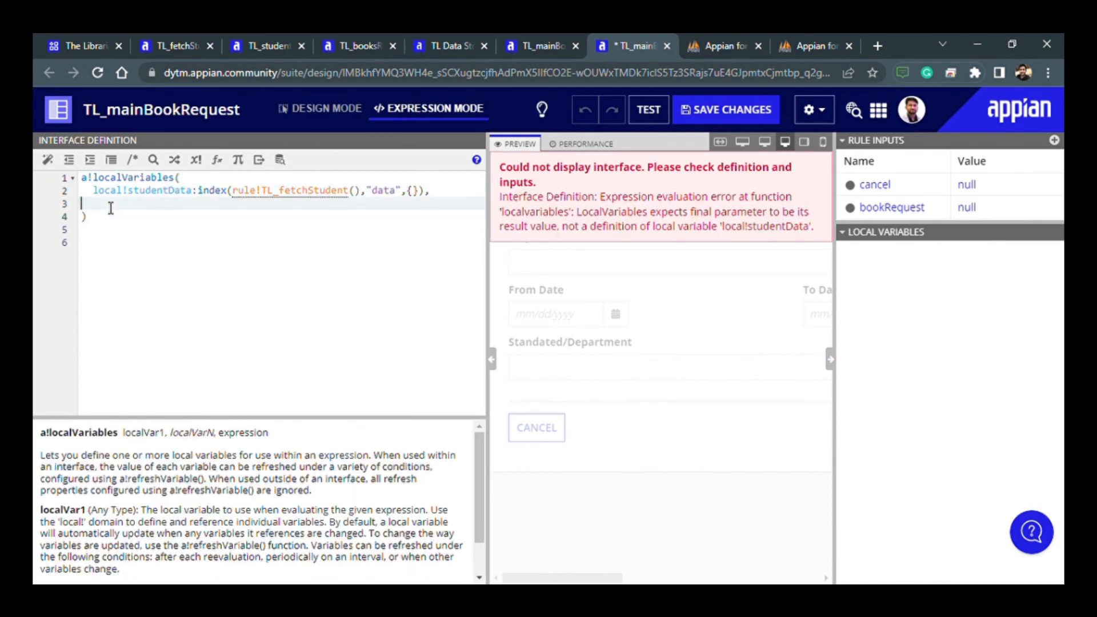
{"action": "key", "text": "ctrl+v"}
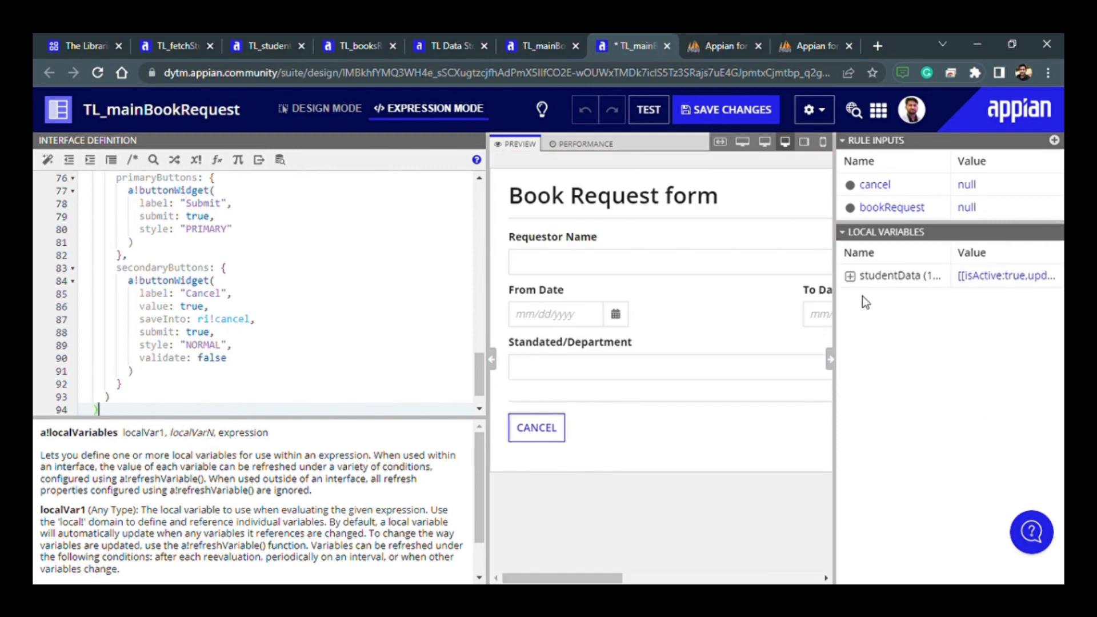
- Expand the studentData local variable and its first entry to review the loaded fields, and collapse it again
{"action": "left_click", "coordinate": [849, 276]}
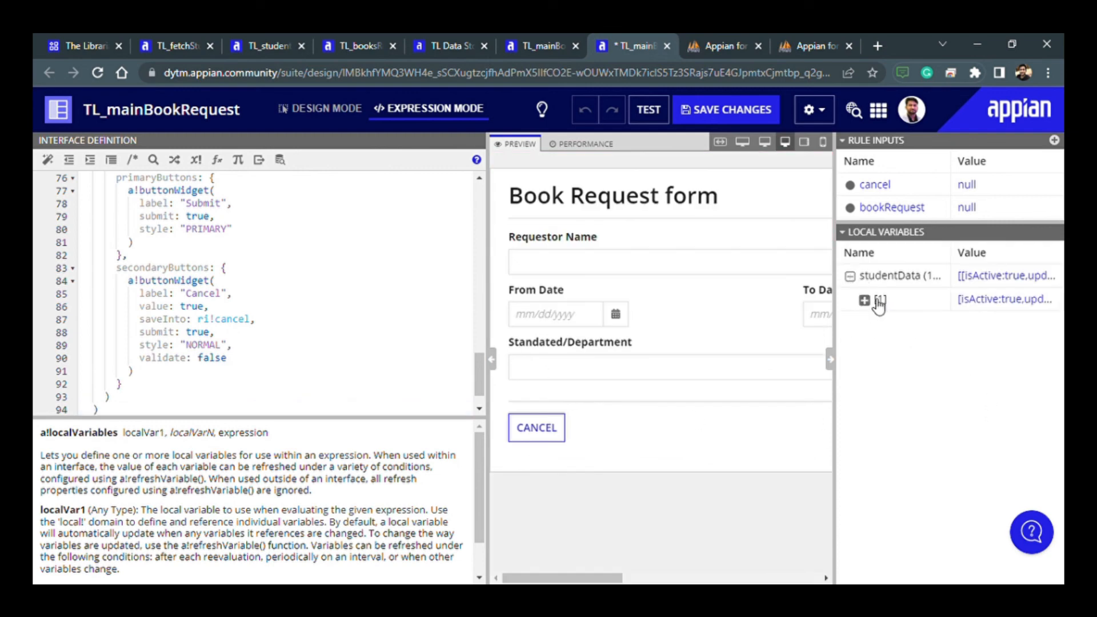
{"action": "left_click", "coordinate": [864, 301]}
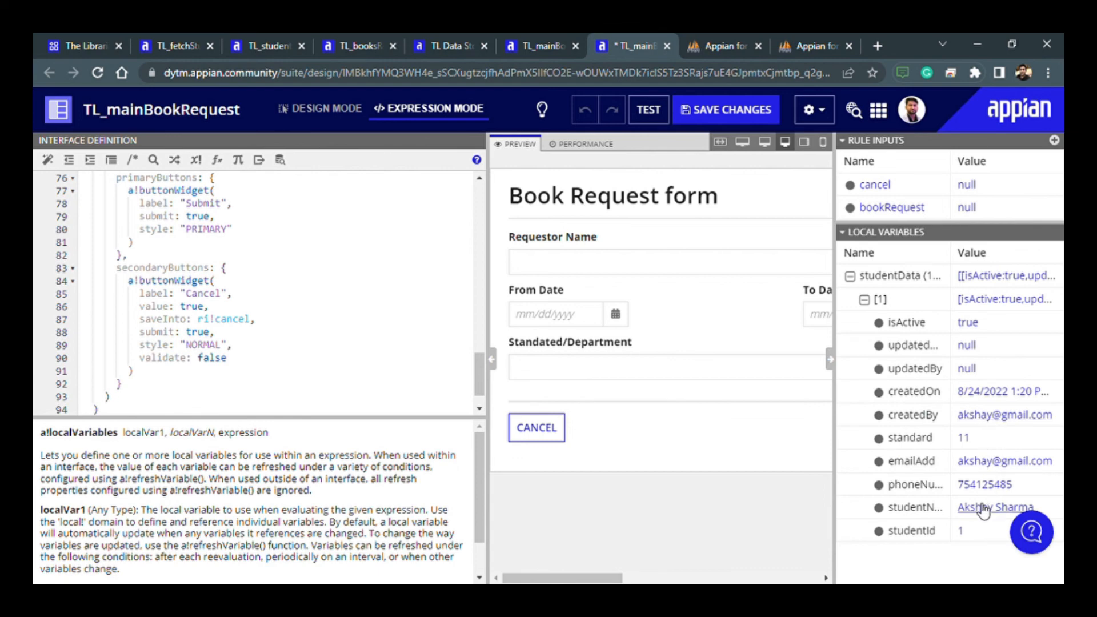
{"action": "left_click", "coordinate": [851, 277]}
- Uncomment the a!pickerFieldCustom block labelled "Custom Picker" at the start of the section's contents
{"action": "scroll", "coordinate": [343, 339], "scroll_direction": "up", "scroll_amount": 10}
{"action": "scroll", "coordinate": [344, 340], "scroll_direction": "up", "scroll_amount": 5}
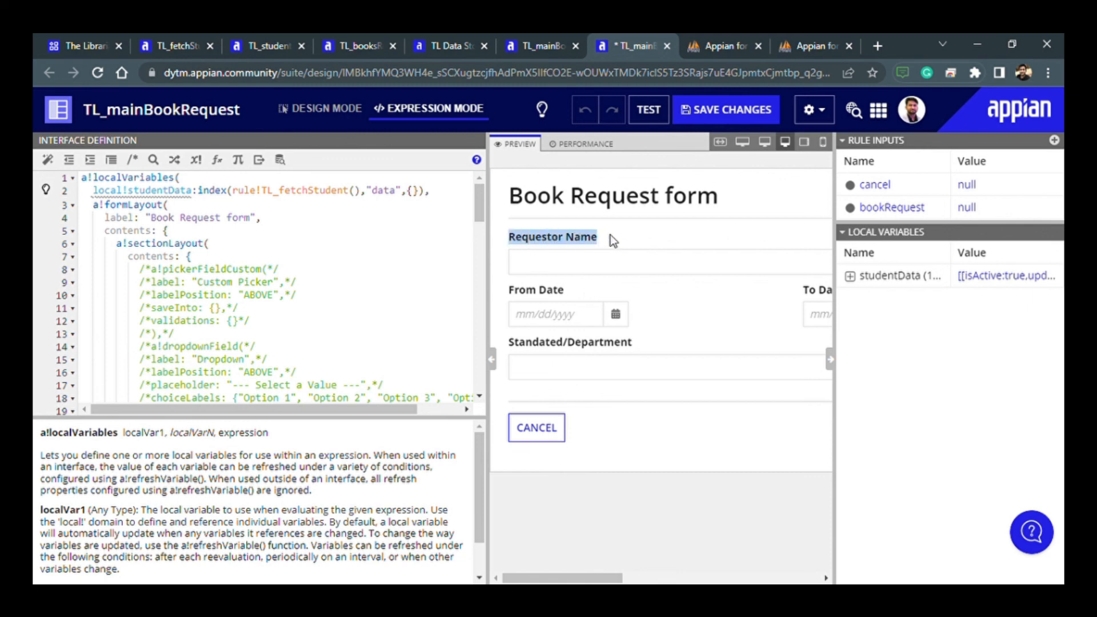
{"action": "left_click", "coordinate": [564, 270]}
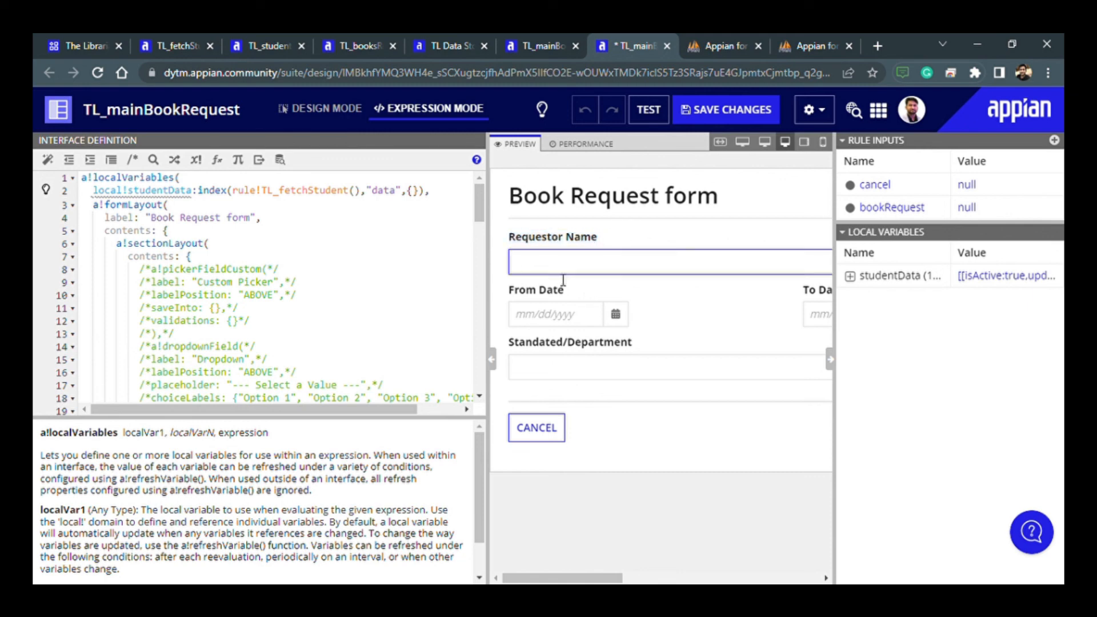
{"action": "scroll", "coordinate": [220, 316], "scroll_direction": "down", "scroll_amount": 3}
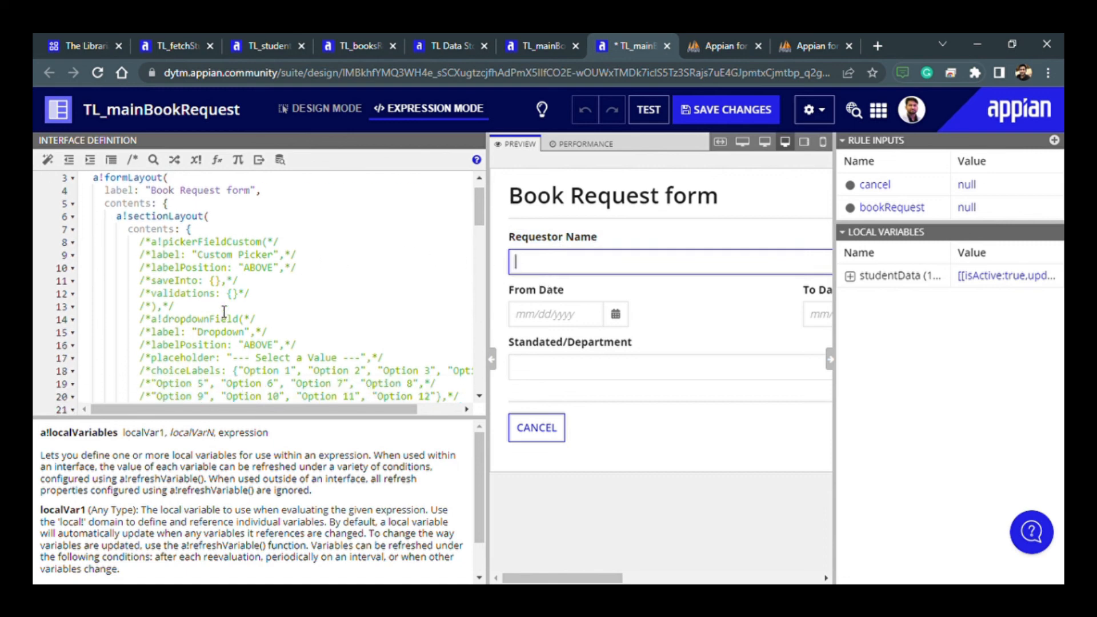
{"action": "scroll", "coordinate": [220, 308], "scroll_direction": "up", "scroll_amount": 3}
{"action": "left_click_drag", "start_coordinate": [186, 338], "coordinate": [141, 269]}
{"action": "key", "text": "ctrl+slash"}
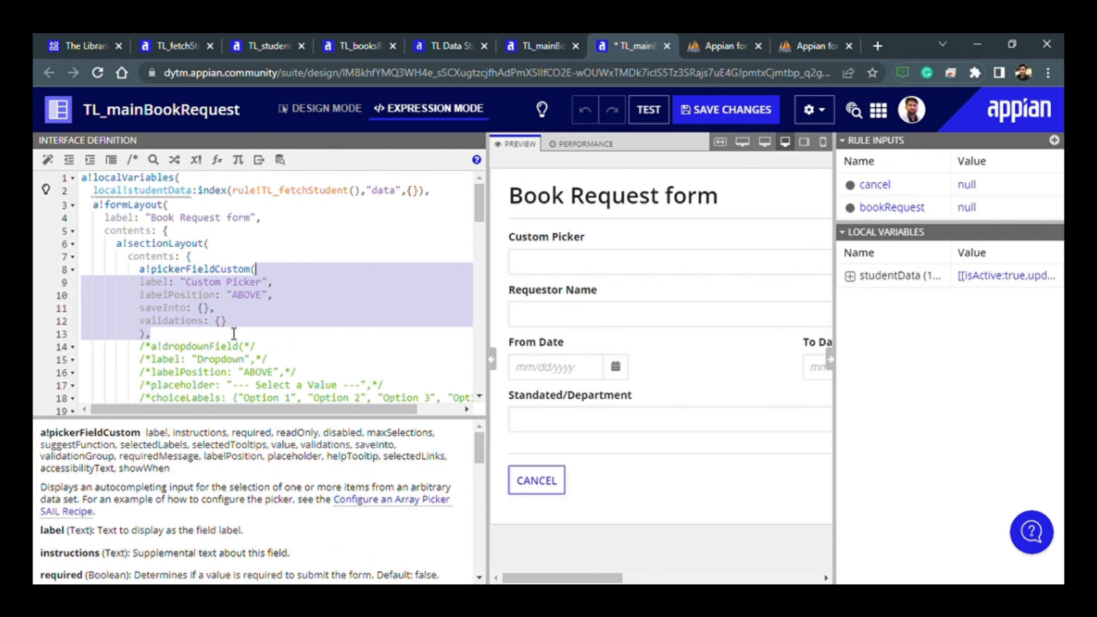
{"action": "left_click", "coordinate": [220, 337]}
- Look up the suggestFunction parameter in the a!pickerFieldCustom help and read its description
{"action": "left_click", "coordinate": [268, 273]}
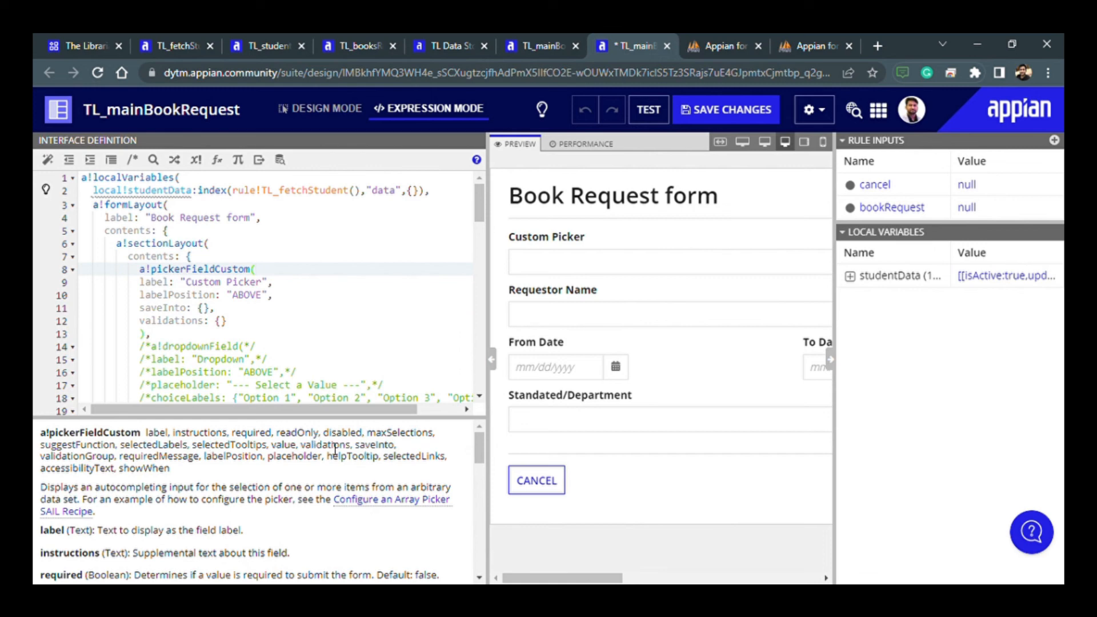
{"action": "double_click", "coordinate": [85, 457]}
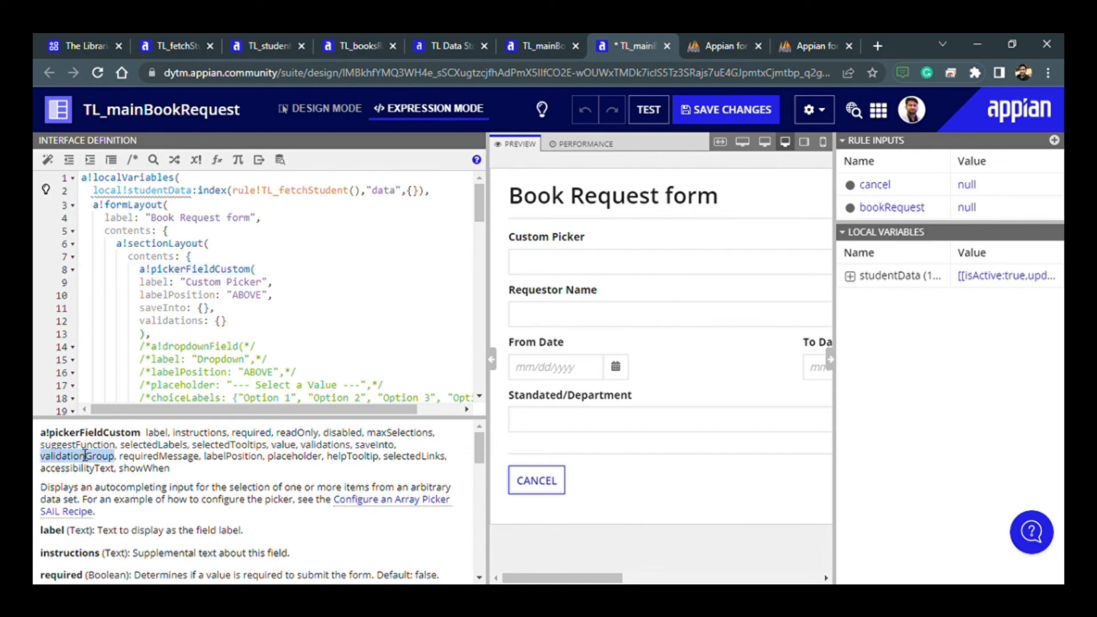
{"action": "double_click", "coordinate": [85, 447]}
{"action": "scroll", "coordinate": [126, 509], "scroll_direction": "down", "scroll_amount": 1}
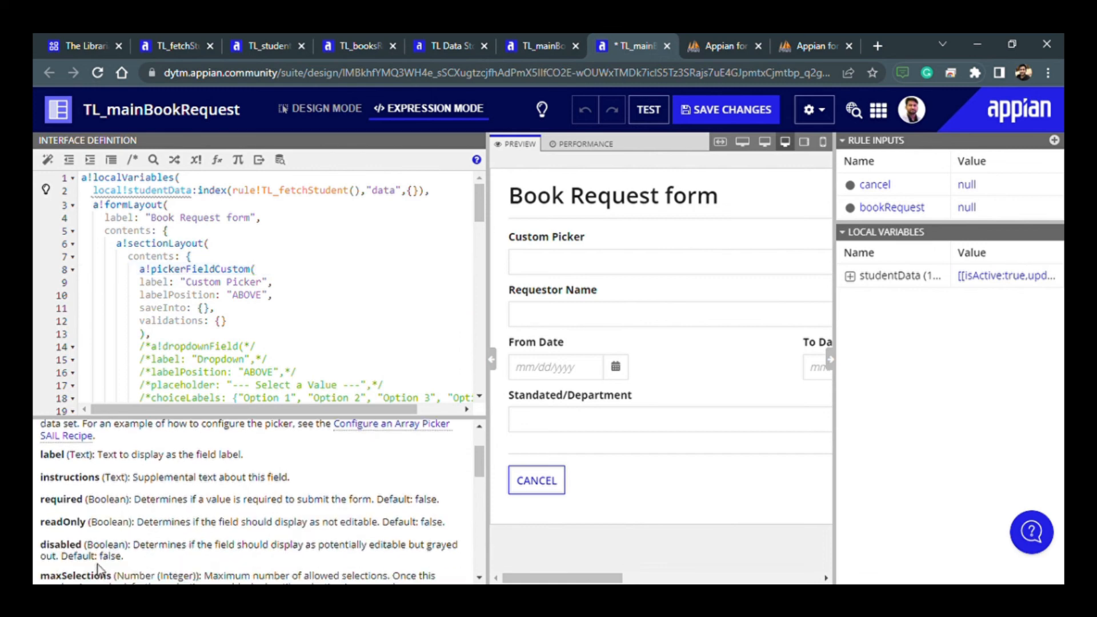
{"action": "scroll", "coordinate": [98, 568], "scroll_direction": "down", "scroll_amount": 2}
{"action": "scroll", "coordinate": [160, 538], "scroll_direction": "down", "scroll_amount": 2}
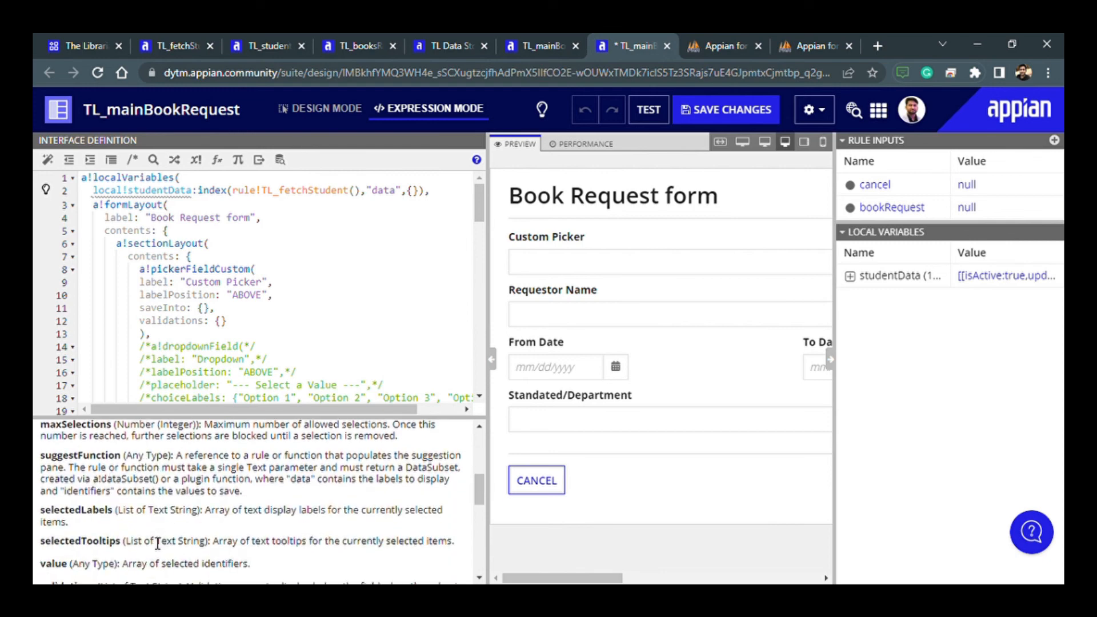
{"action": "left_click_drag", "start_coordinate": [176, 456], "coordinate": [437, 485]}
{"action": "left_click", "coordinate": [245, 513]}
- Add a suggestFunction parameter to the custom picker below labelPosition
{"action": "left_click", "coordinate": [288, 297]}
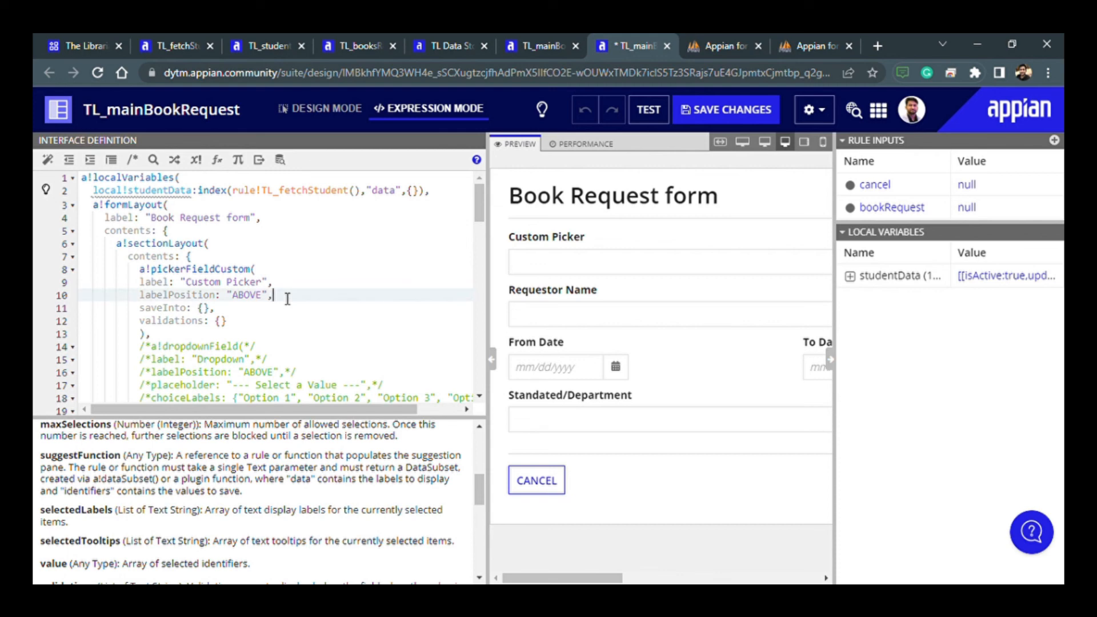
{"action": "key", "text": "Return"}
{"action": "type", "text": "sugges"}
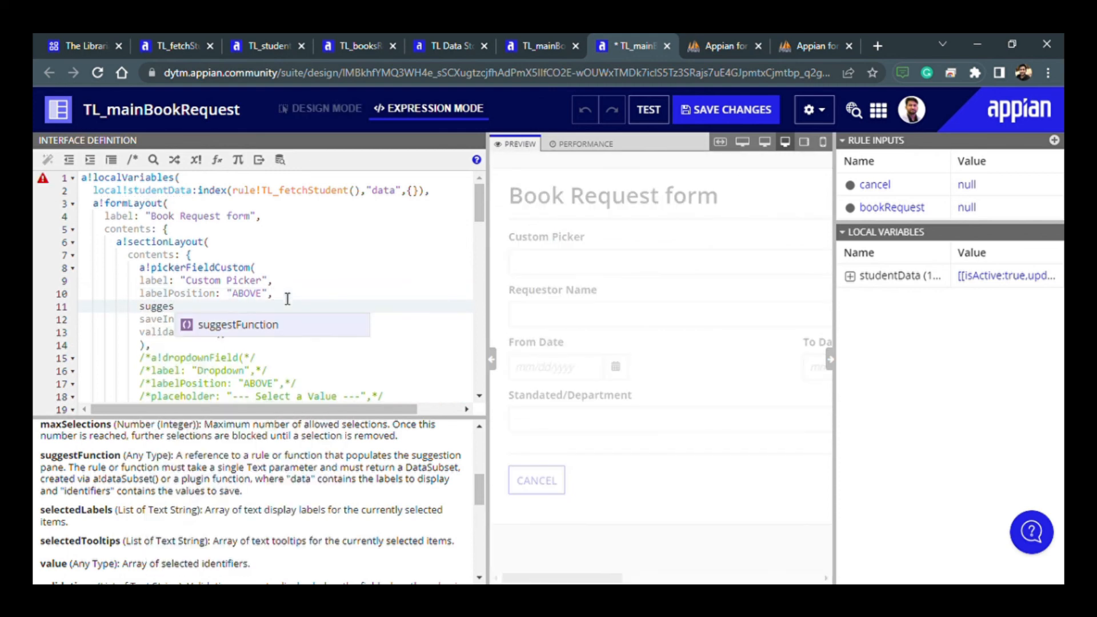
{"action": "key", "text": "Return"}
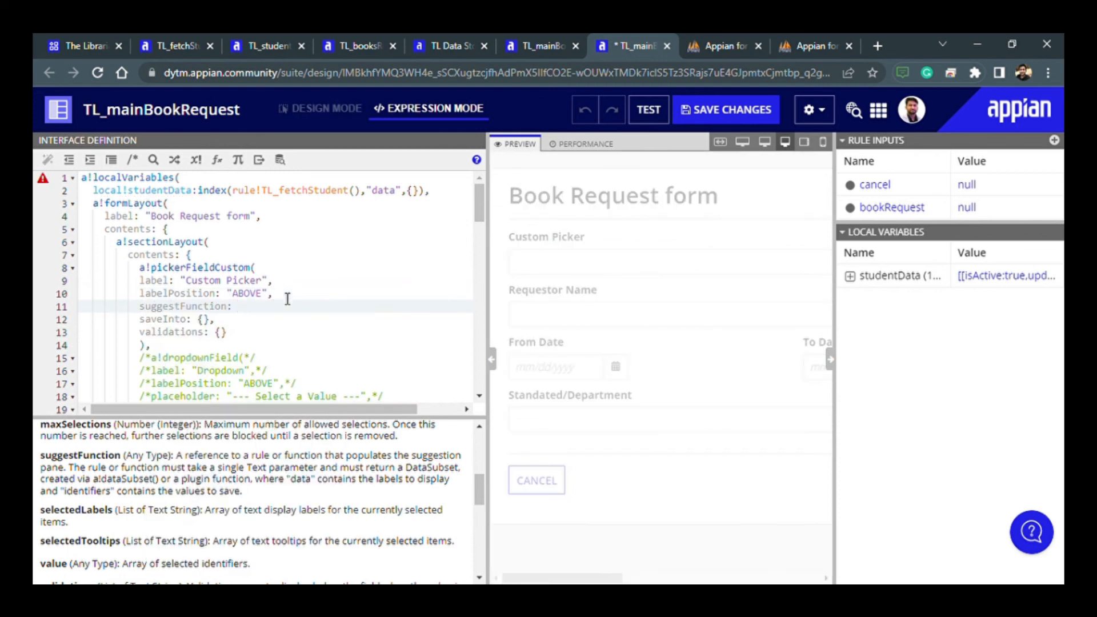